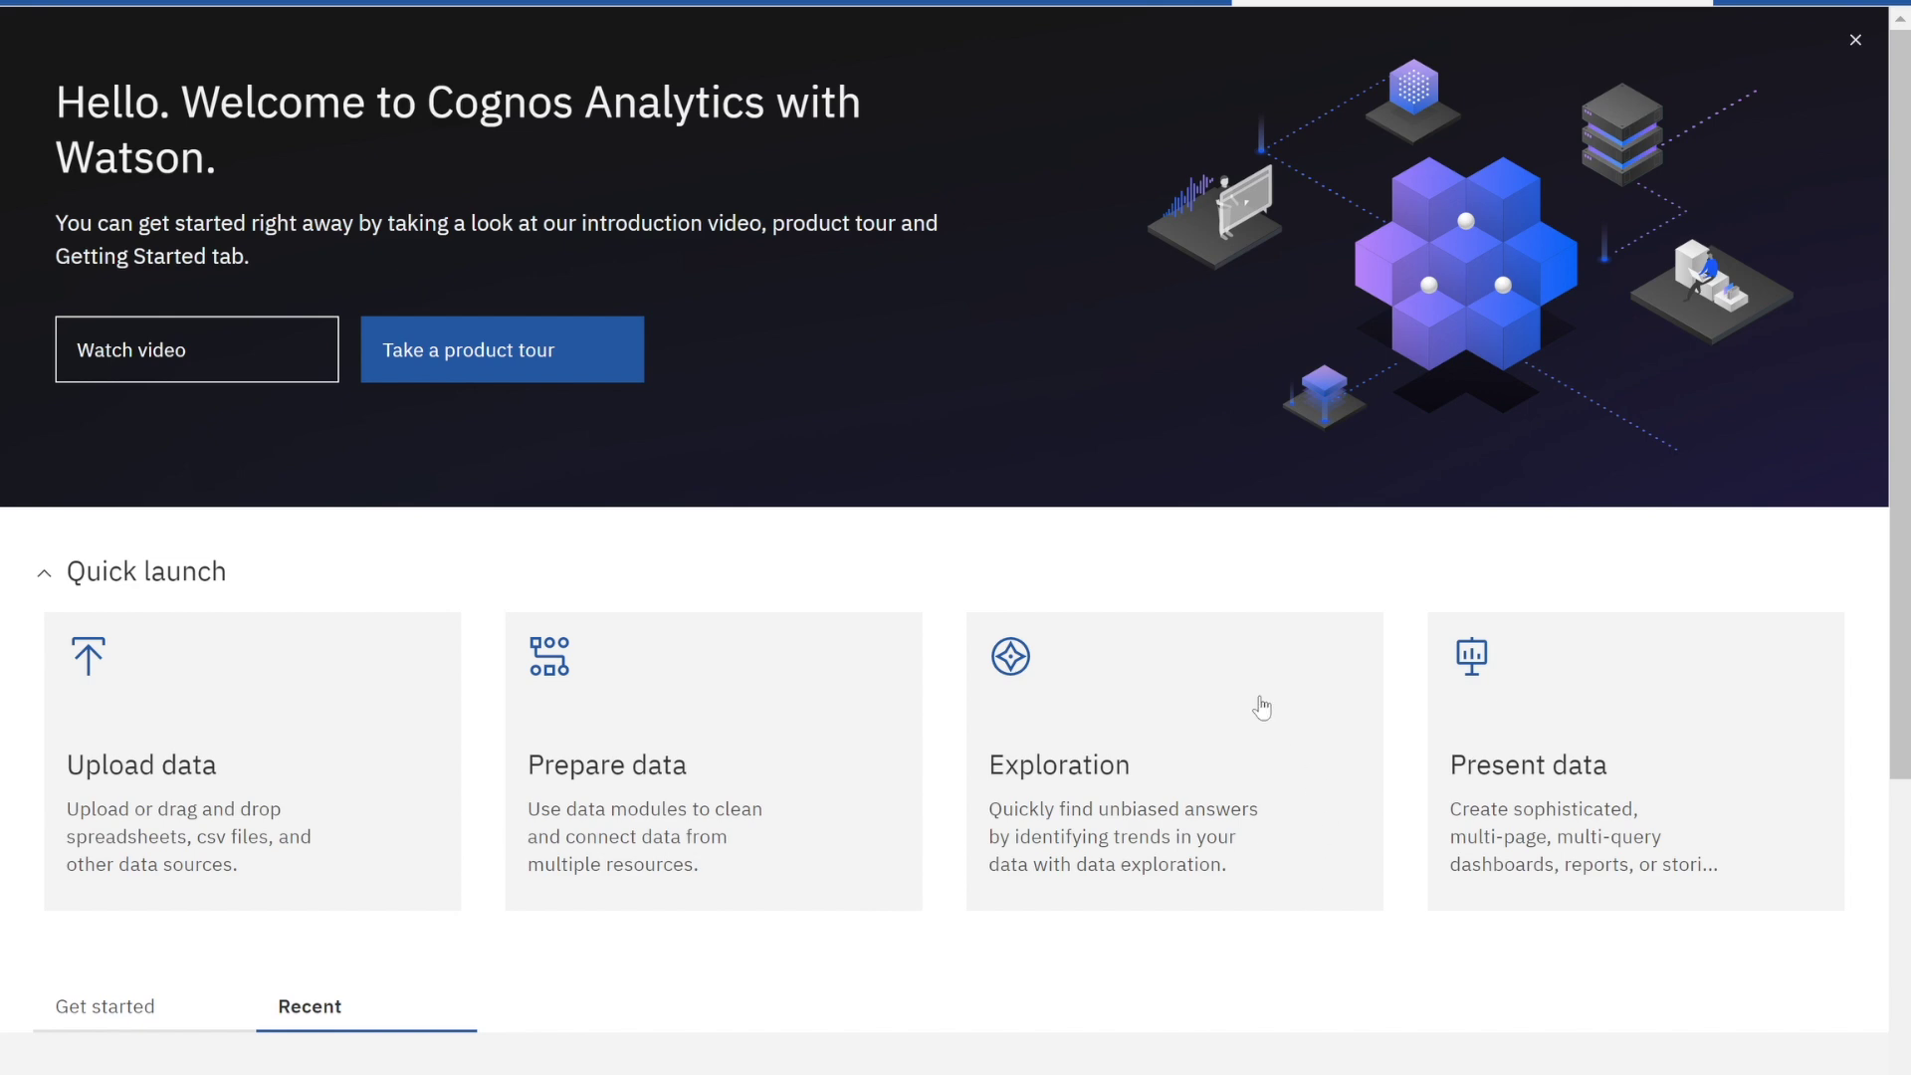
Open the Present data card in Quick launch on the welcome page.
{"action": "left_click", "coordinate": [1473, 664]}
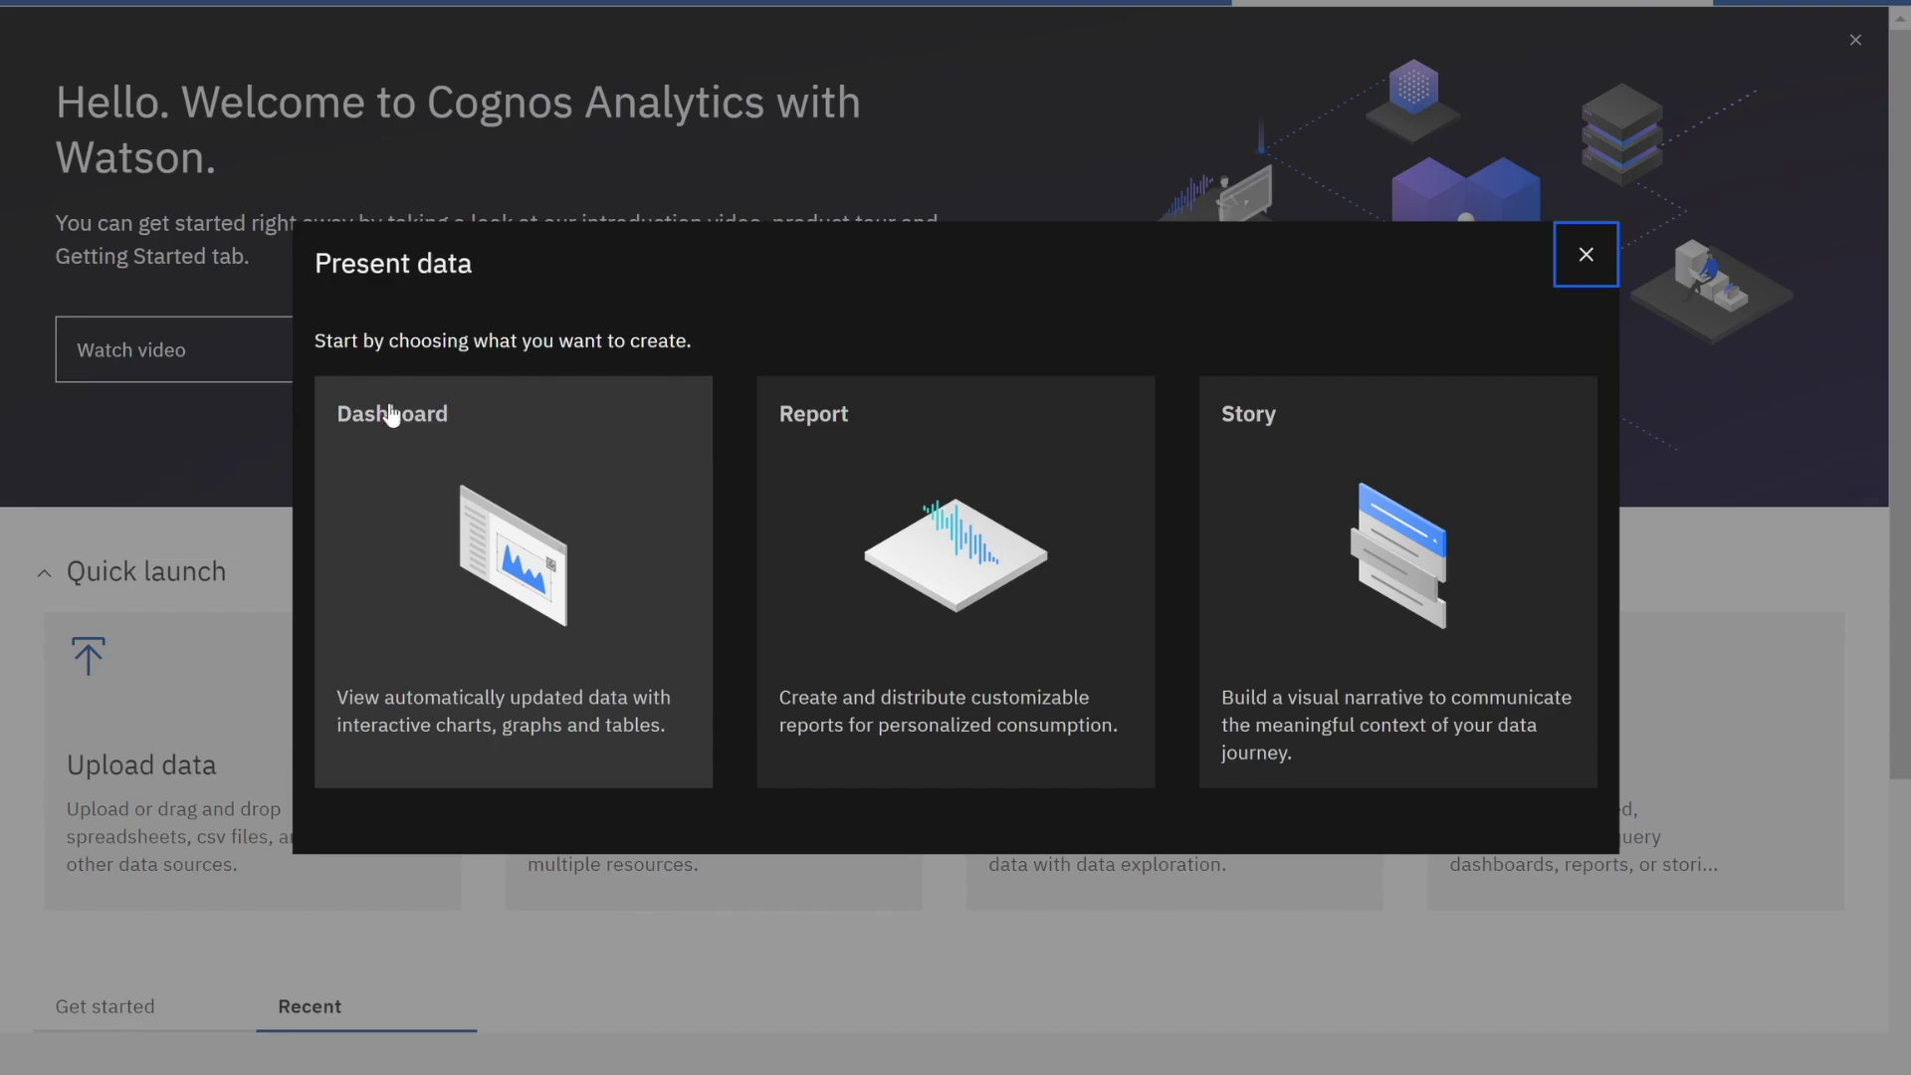
Start a new dashboard using the third Tabbed template, two panels above one large area.
{"action": "left_click", "coordinate": [386, 416]}
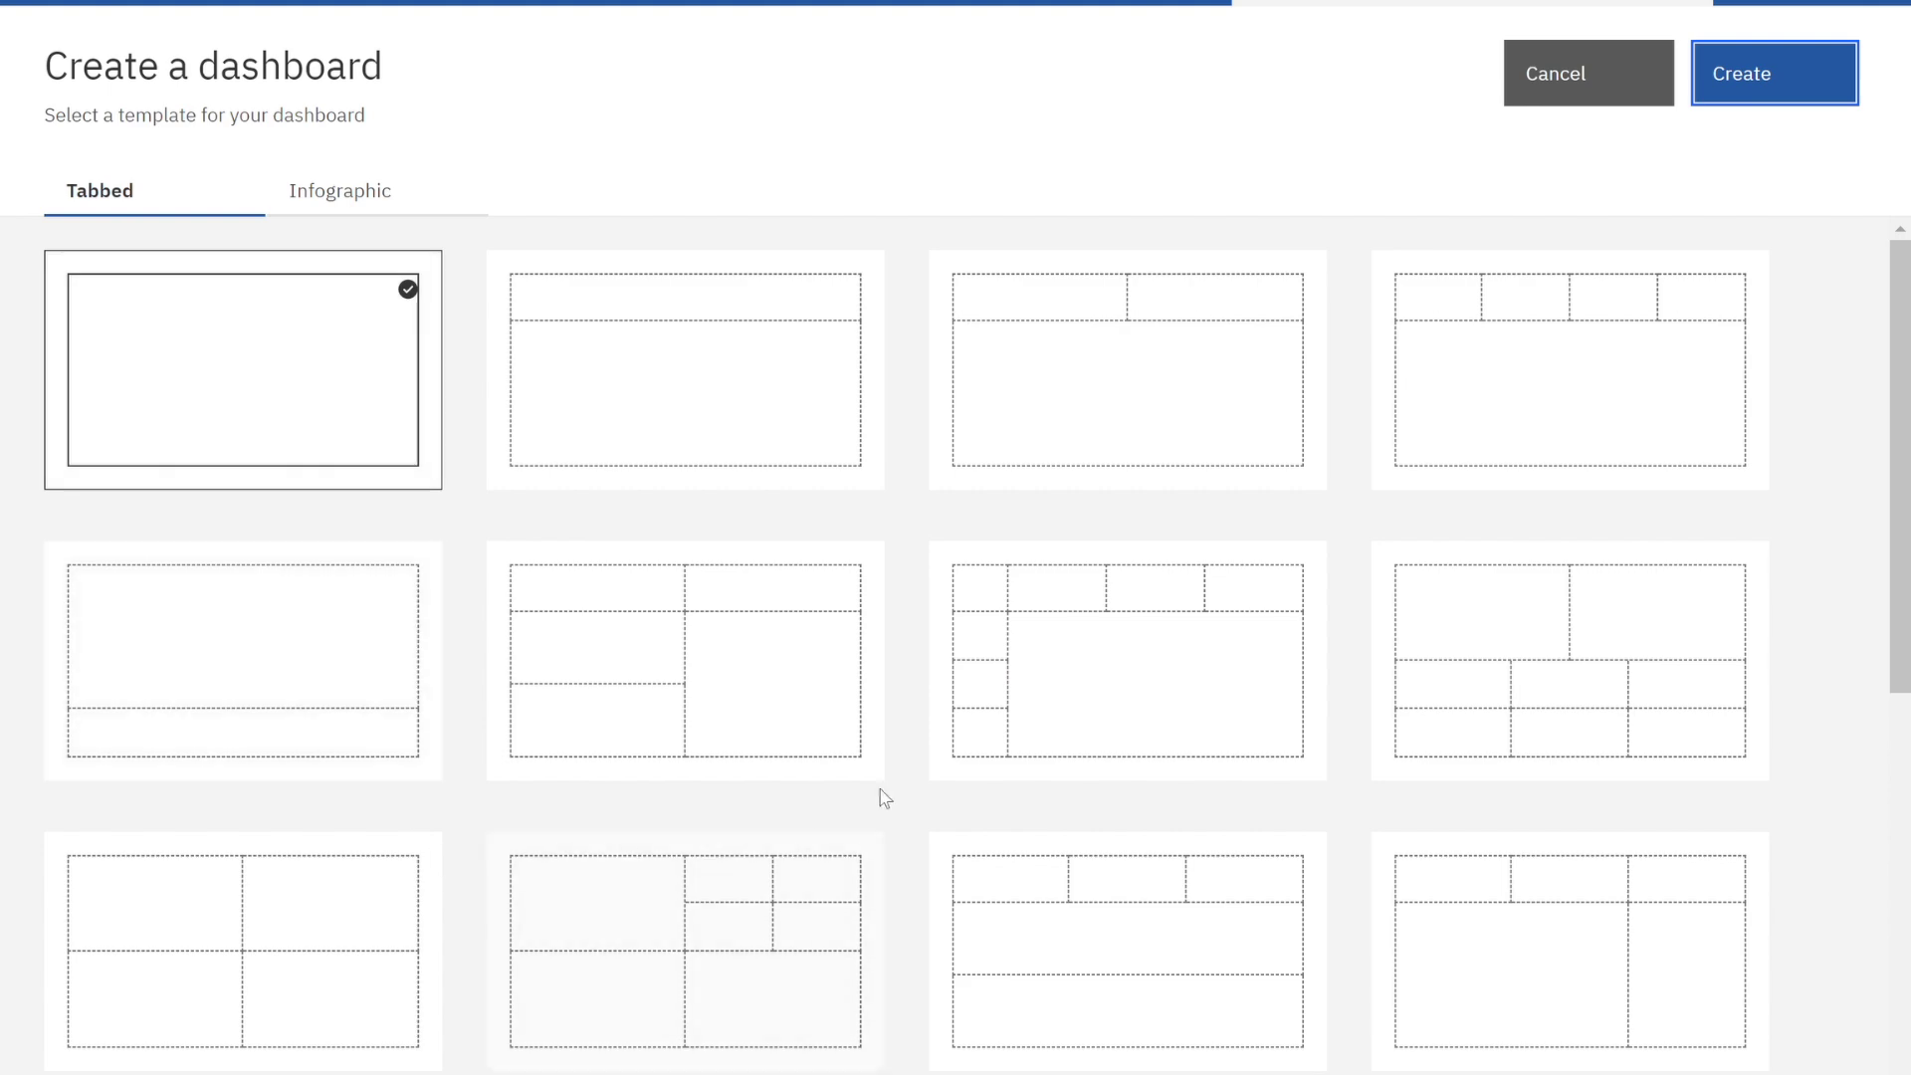
{"action": "scroll", "coordinate": [885, 791], "scroll_direction": "down", "scroll_amount": 5}
{"action": "scroll", "coordinate": [890, 791], "scroll_direction": "down", "scroll_amount": 2}
{"action": "scroll", "coordinate": [890, 792], "scroll_direction": "up", "scroll_amount": 6}
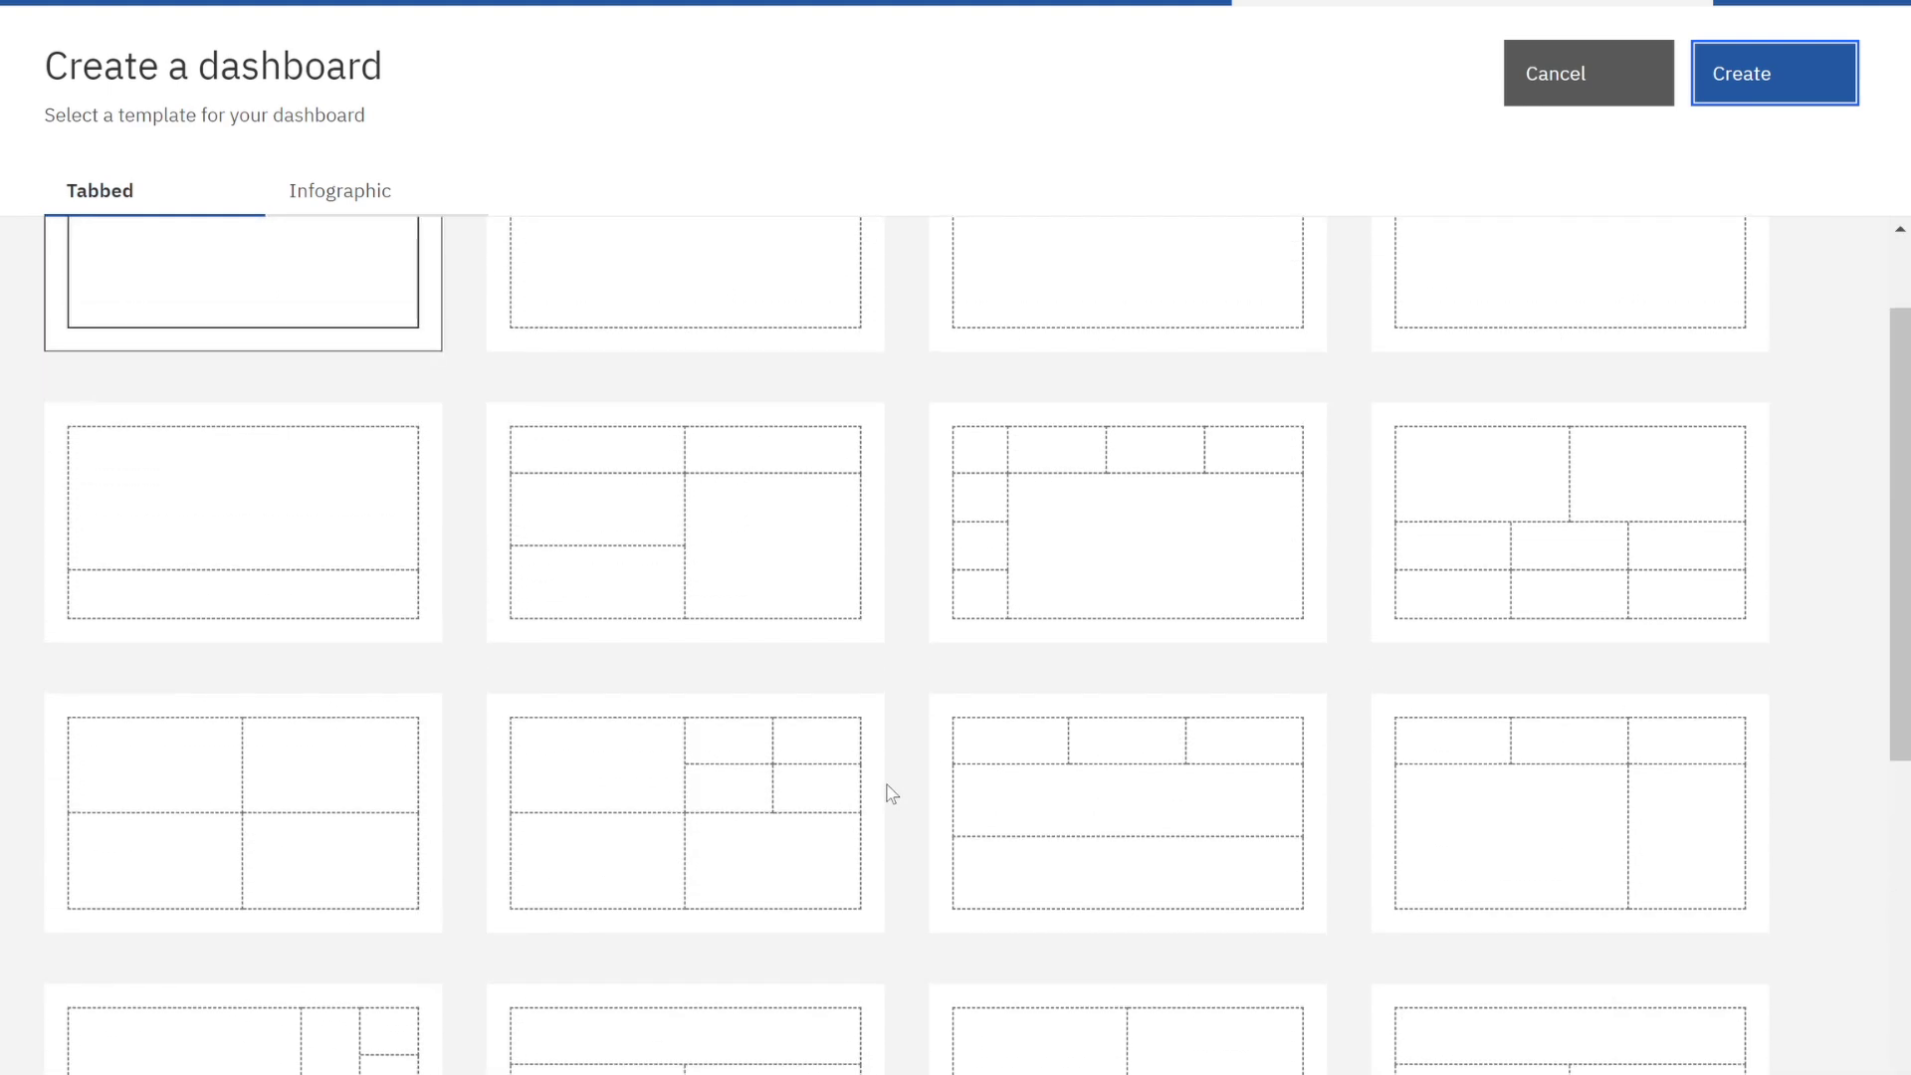
{"action": "scroll", "coordinate": [891, 794], "scroll_direction": "up", "scroll_amount": 2}
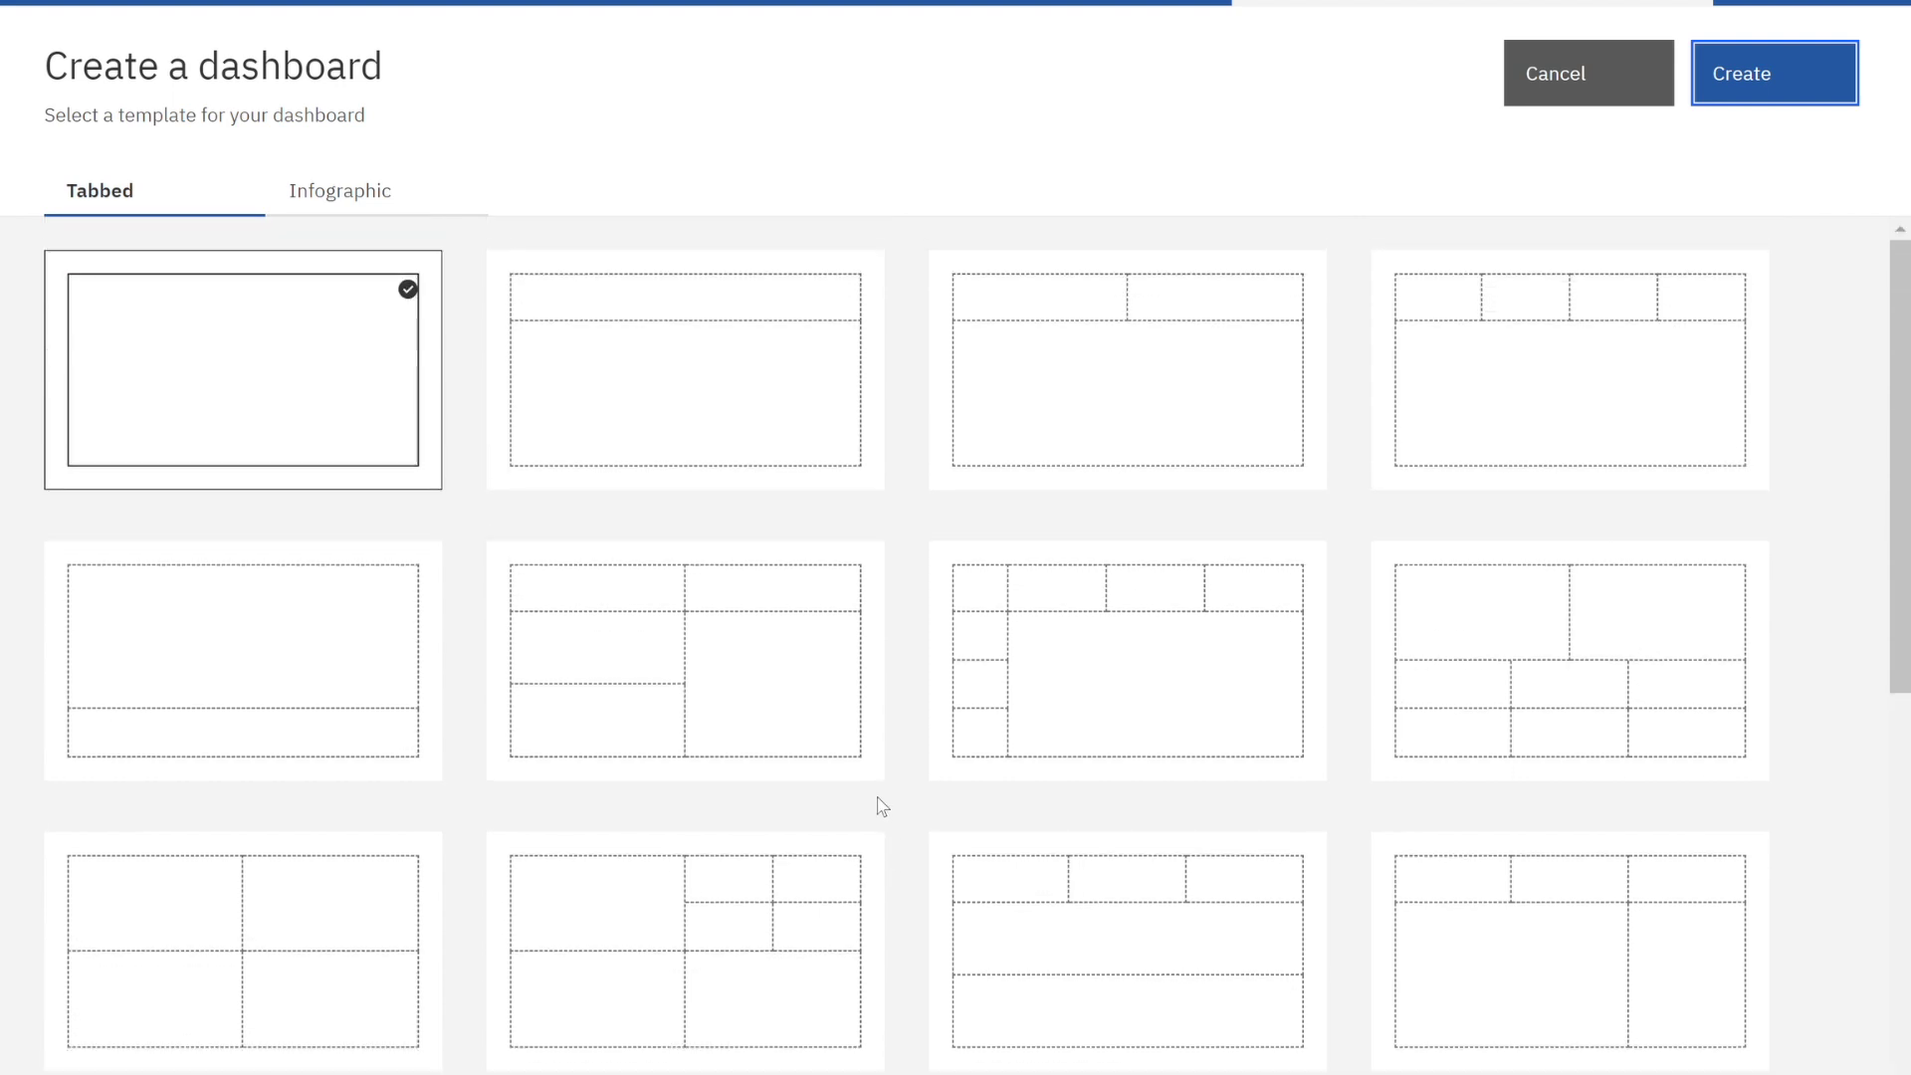
{"action": "scroll", "coordinate": [1233, 725], "scroll_direction": "down", "scroll_amount": 5}
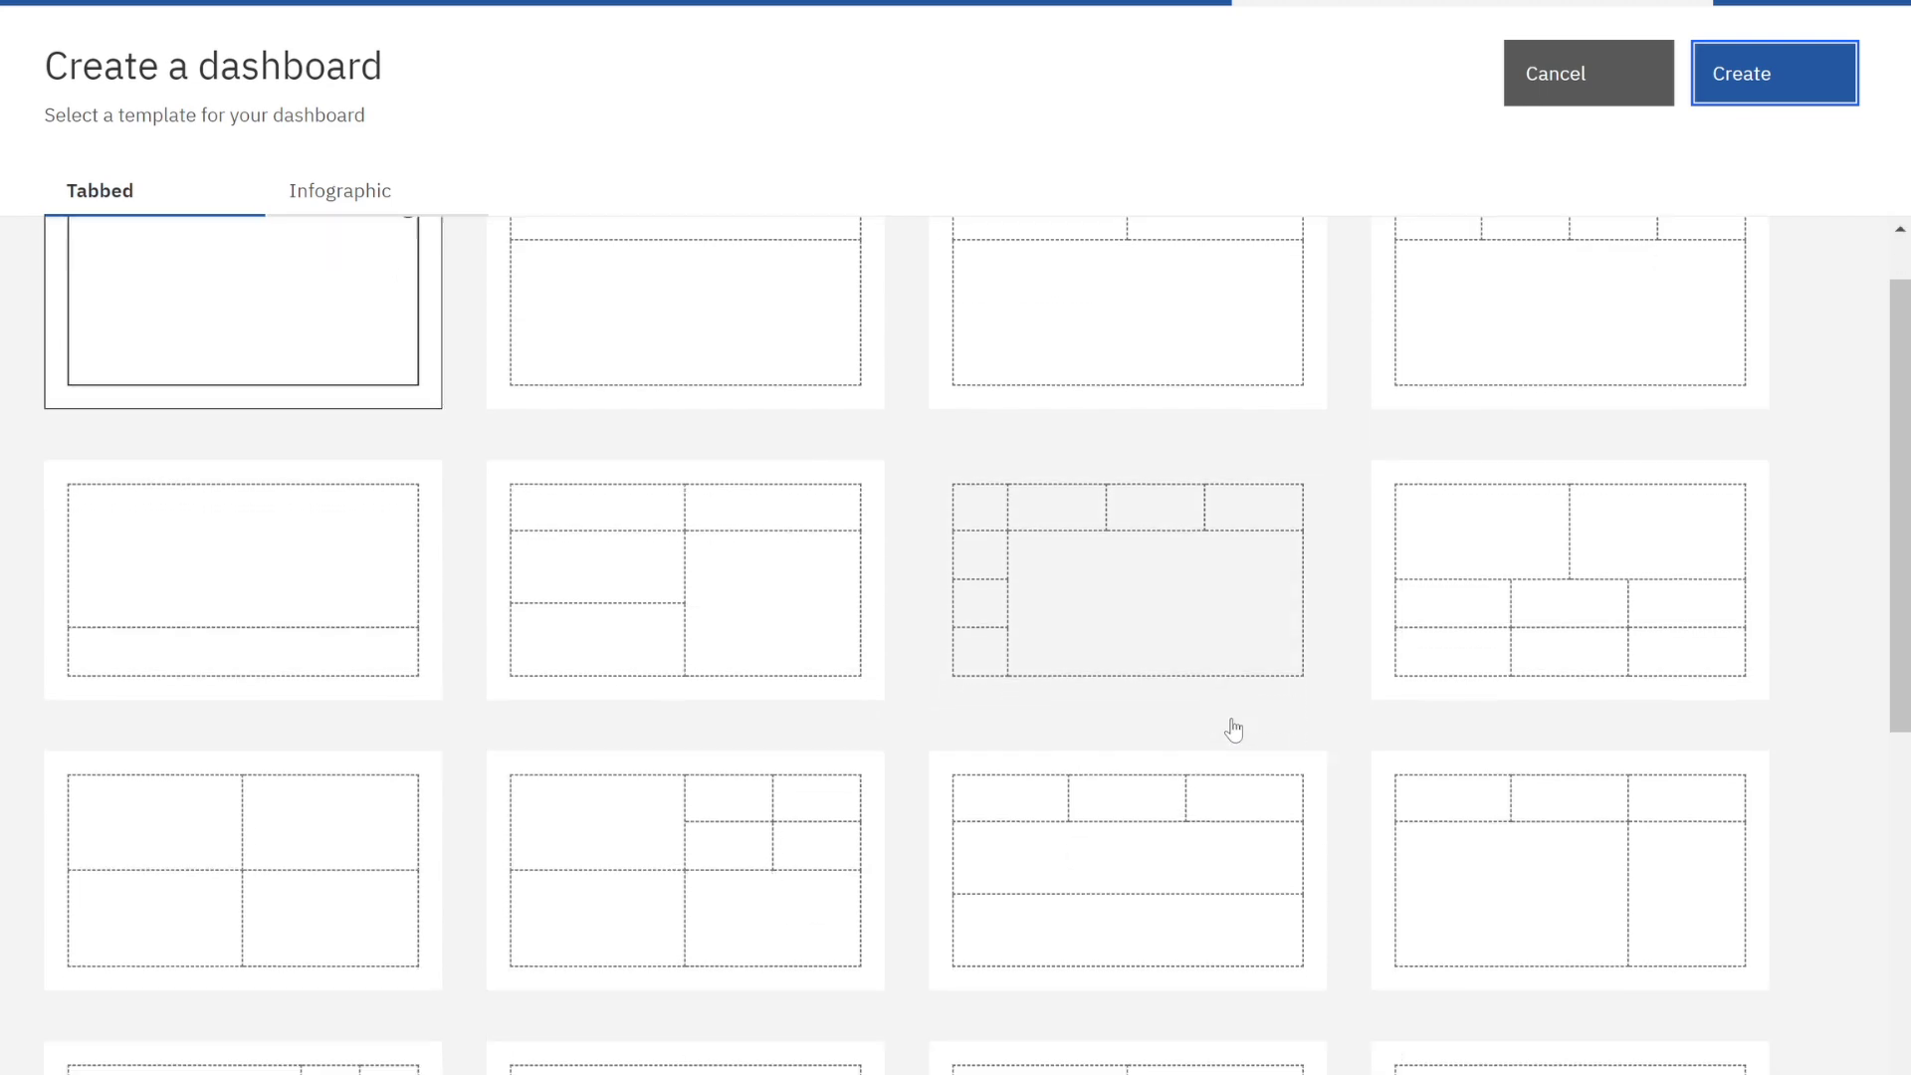
{"action": "scroll", "coordinate": [1233, 727], "scroll_direction": "up", "scroll_amount": 5}
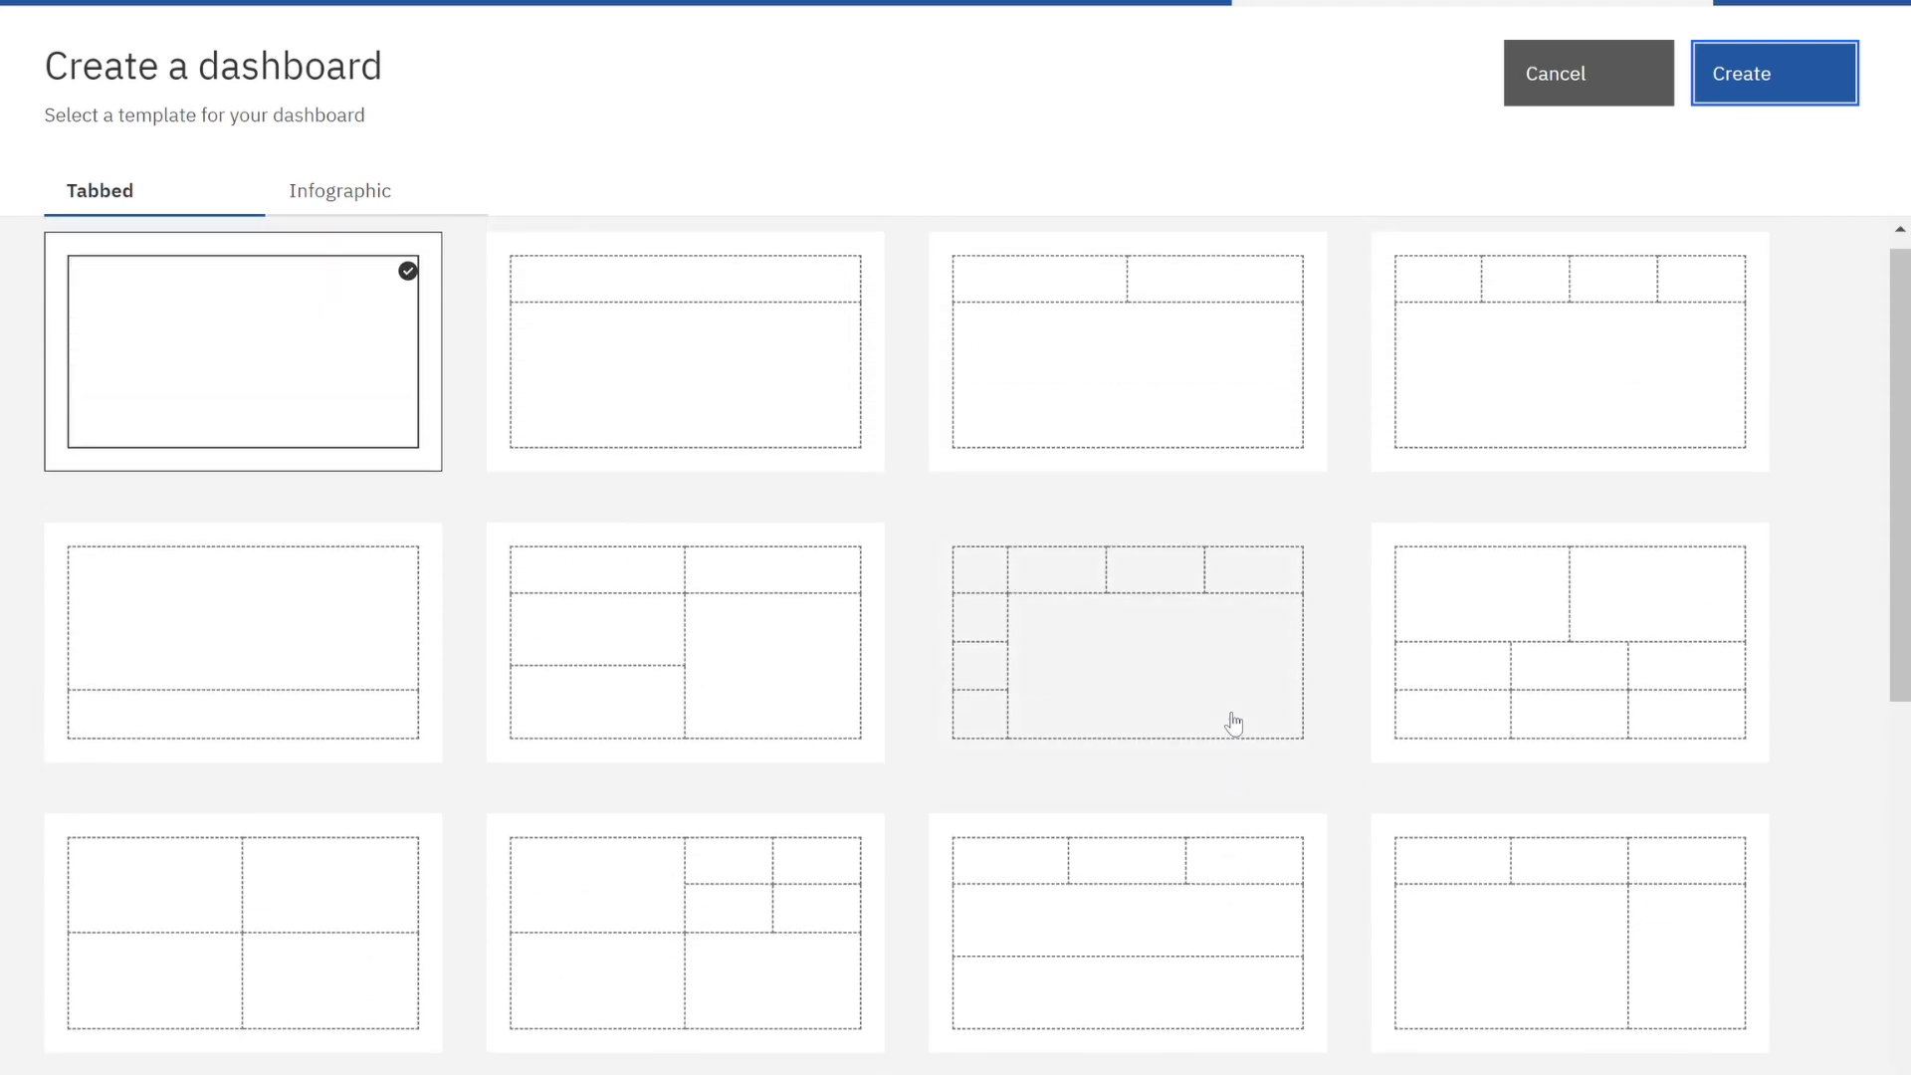
{"action": "left_click", "coordinate": [389, 193]}
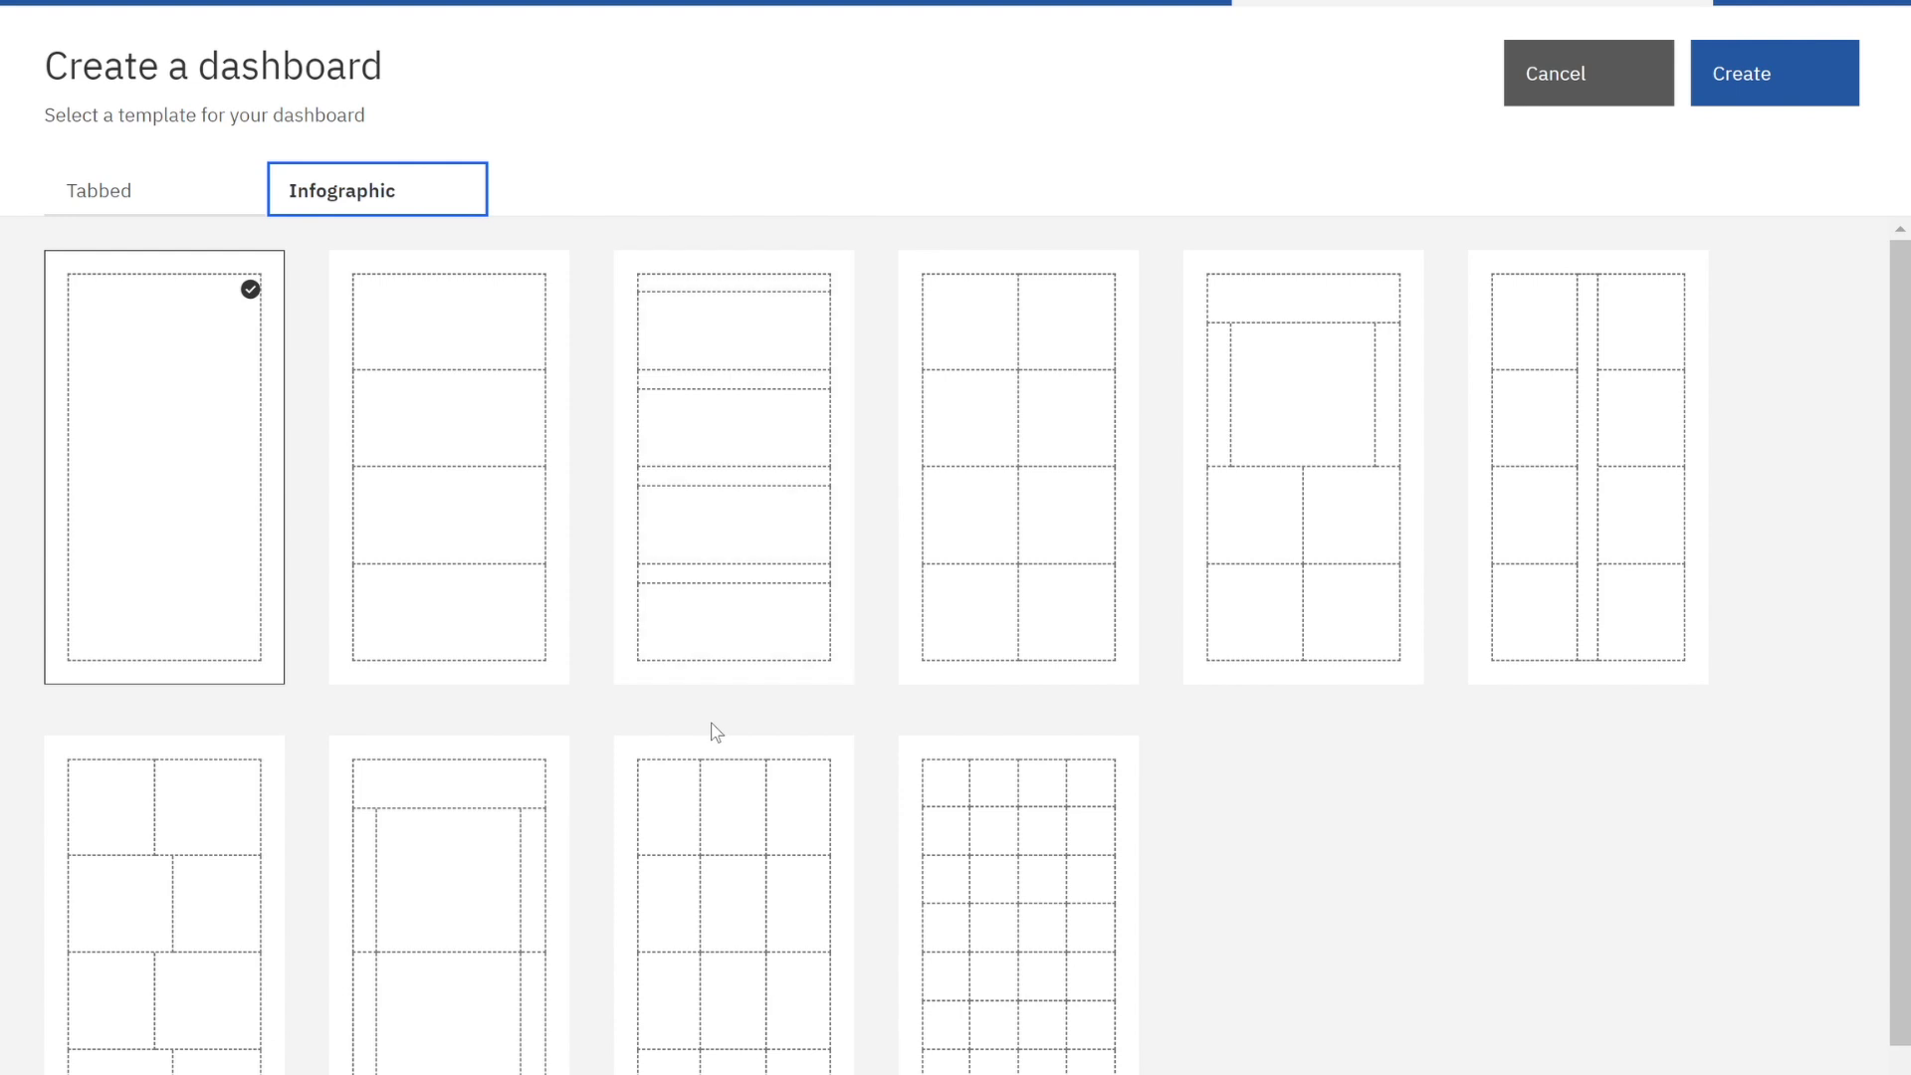
{"action": "left_click", "coordinate": [59, 214]}
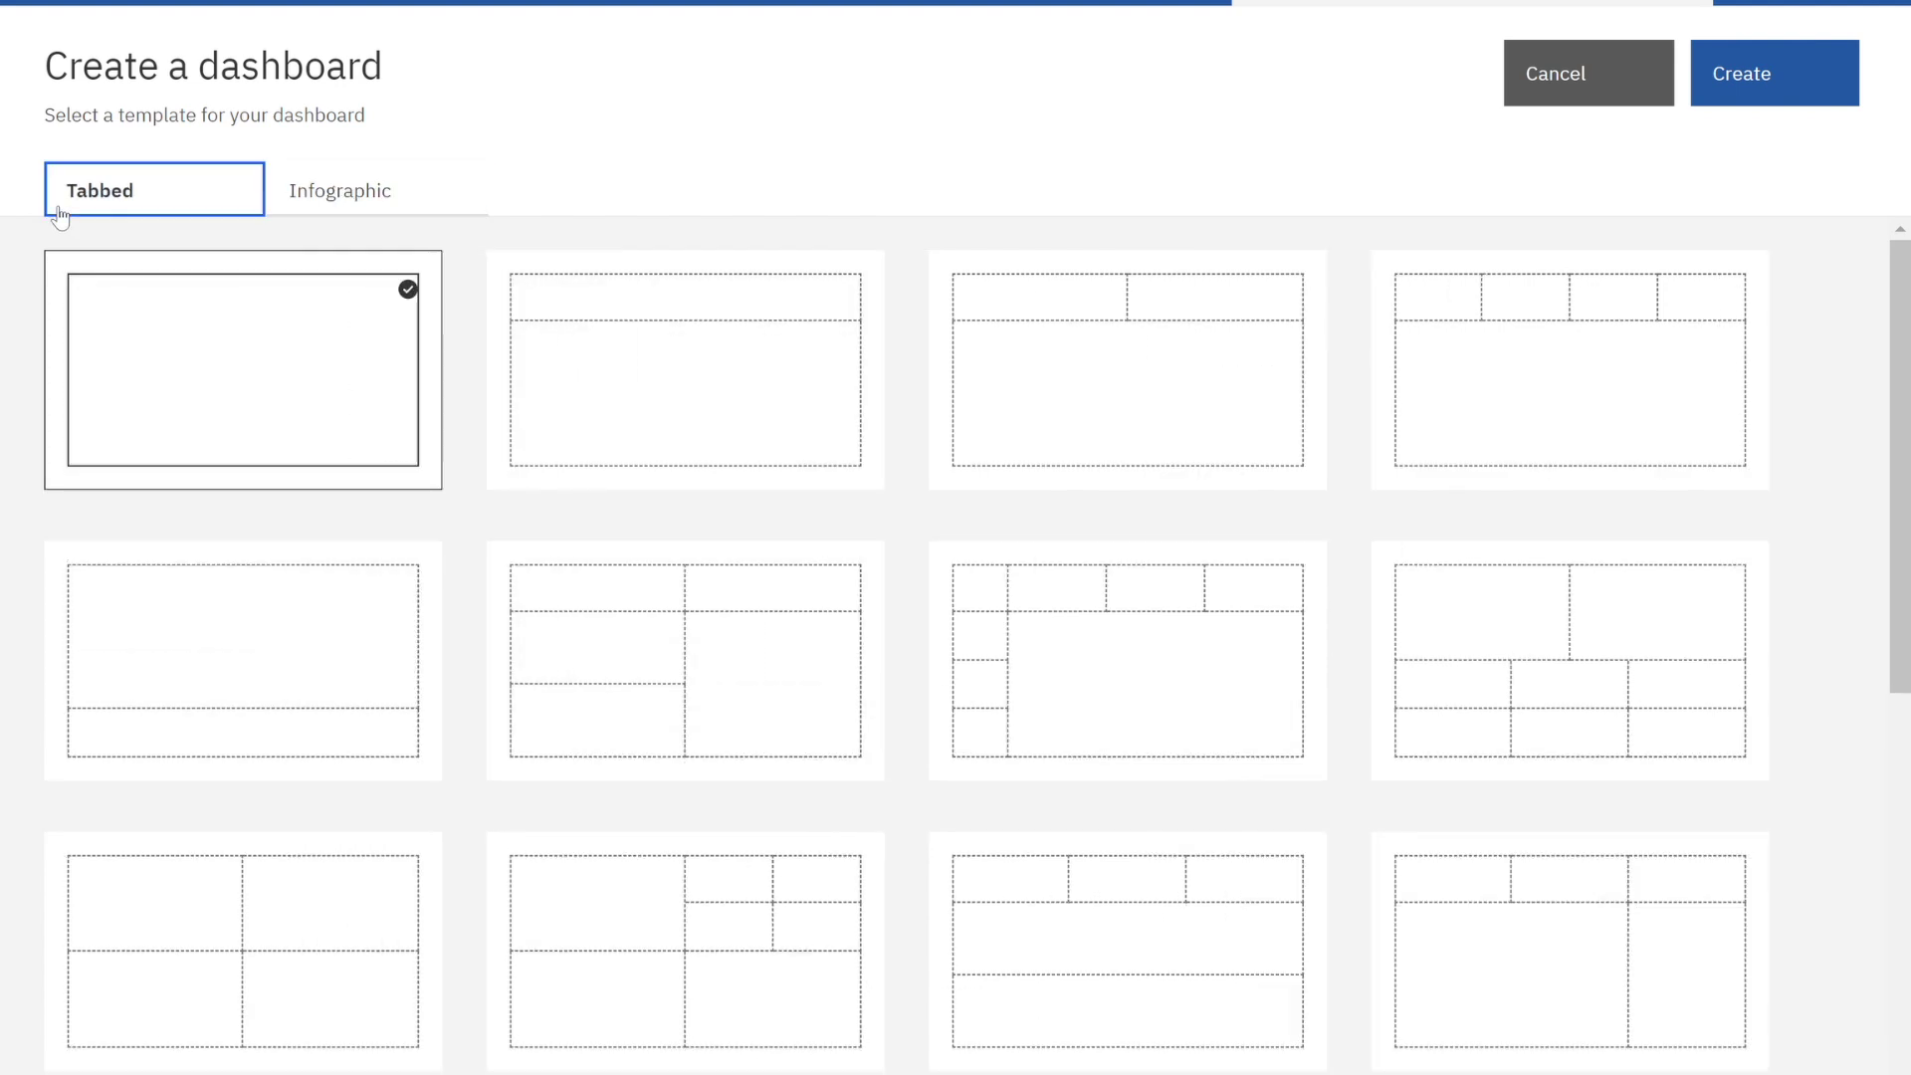
{"action": "left_click", "coordinate": [1067, 458]}
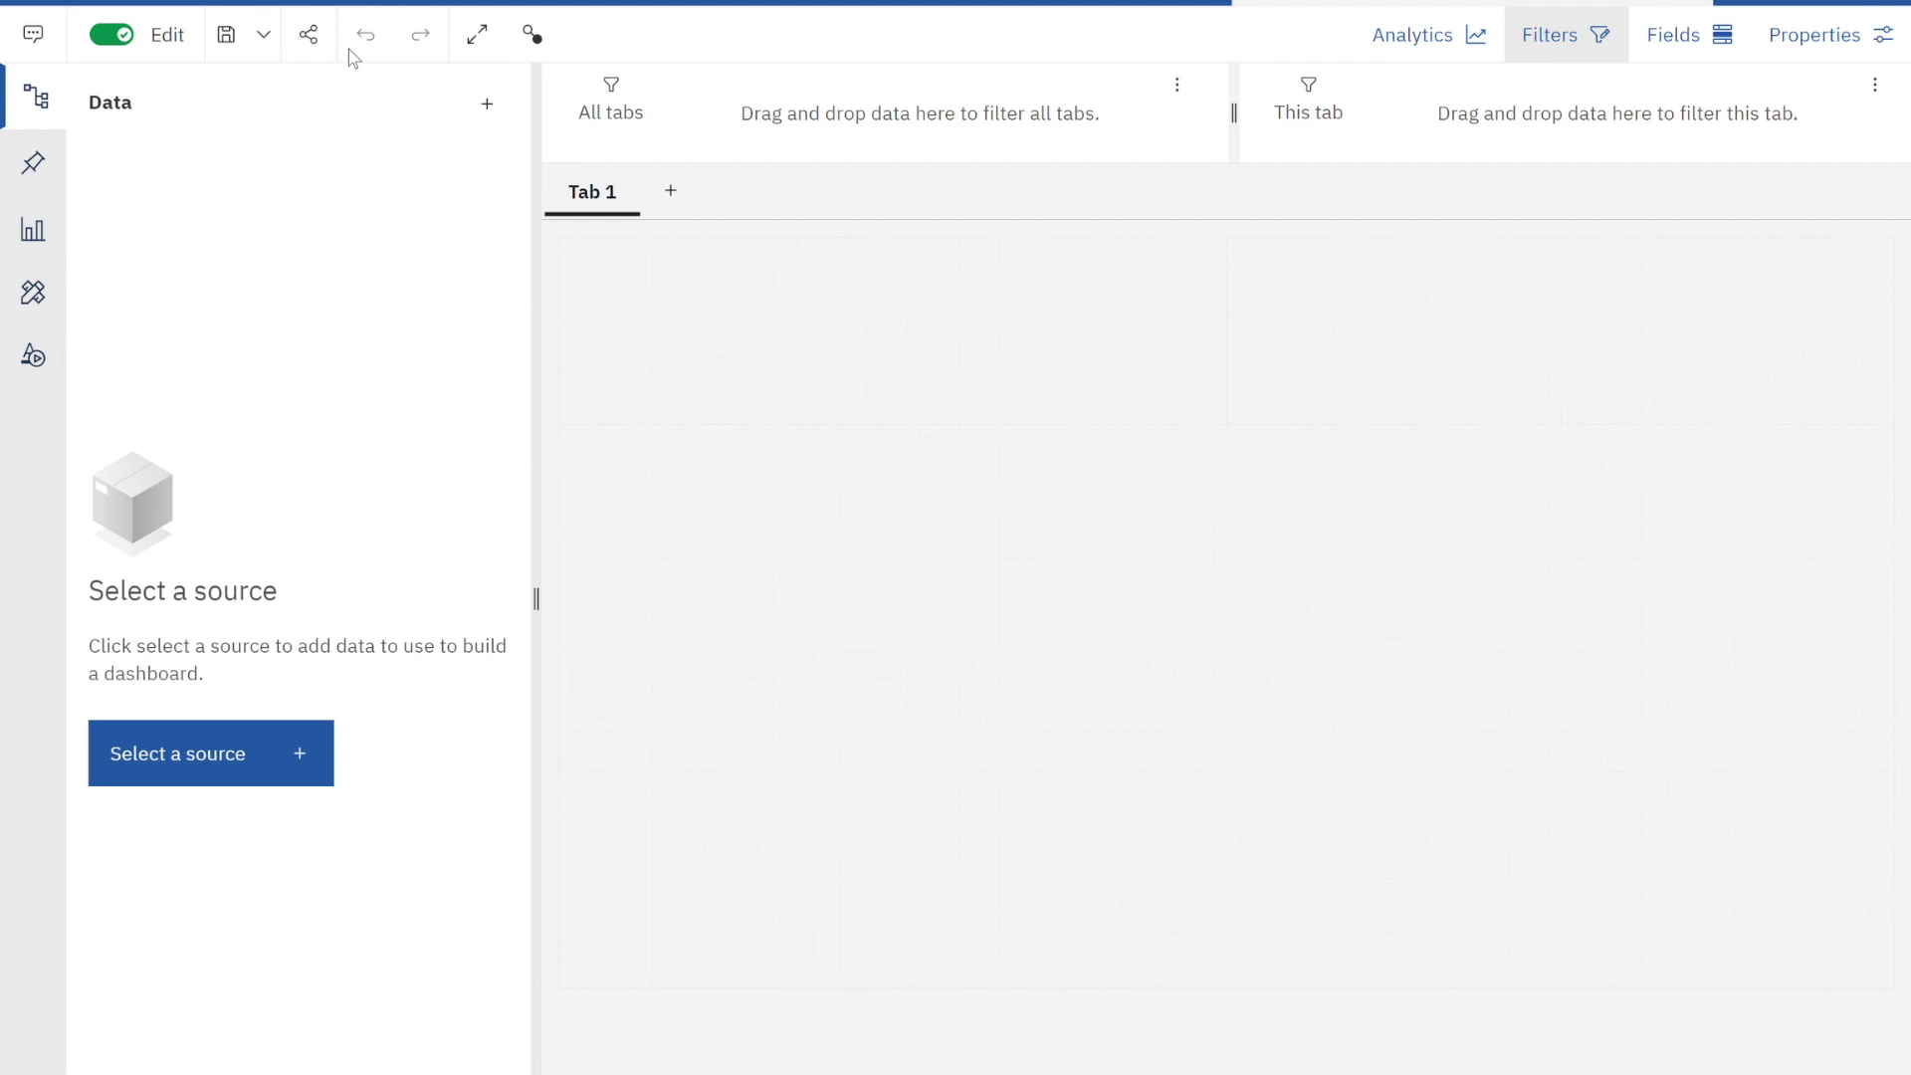
Add the CA MX Demo module from My content as the dashboard's data source.
{"action": "left_click", "coordinate": [232, 760]}
{"action": "left_click", "coordinate": [394, 169]}
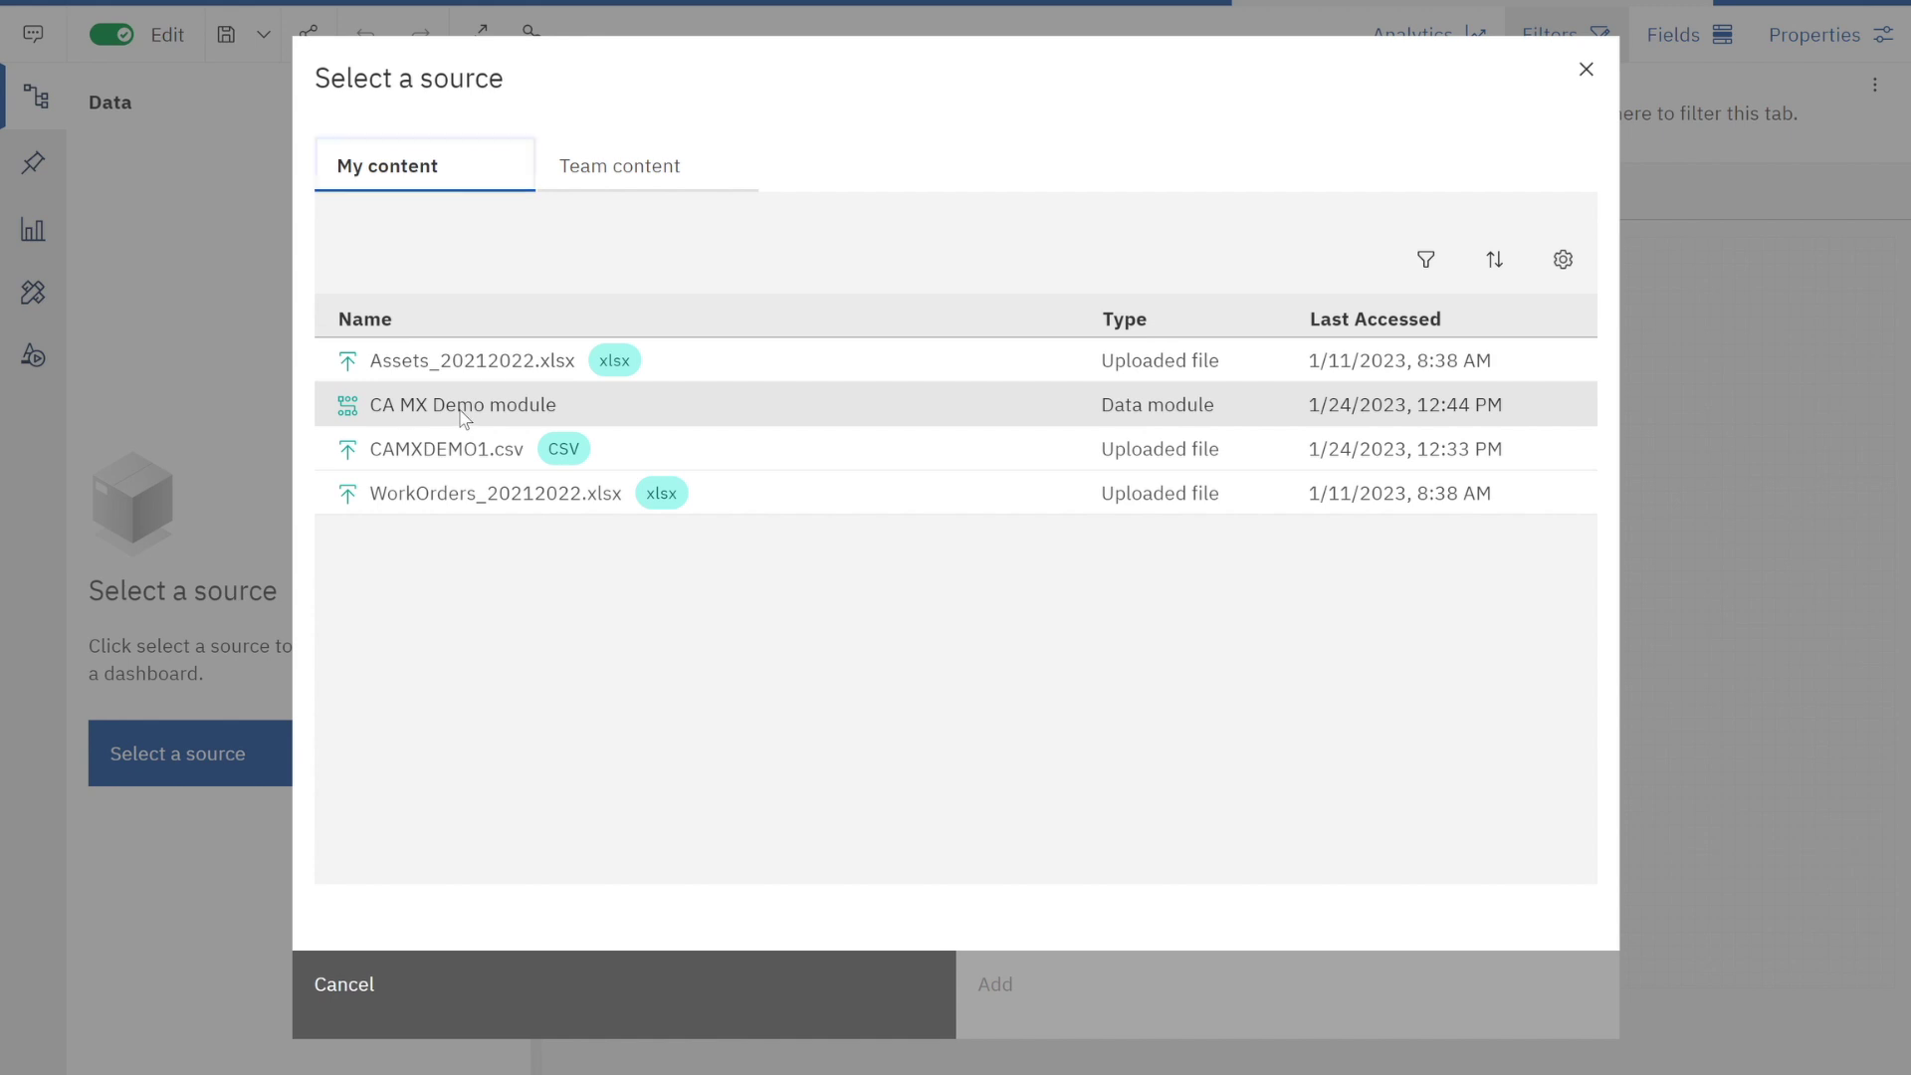
{"action": "left_click", "coordinate": [465, 416]}
{"action": "left_click", "coordinate": [1199, 995]}
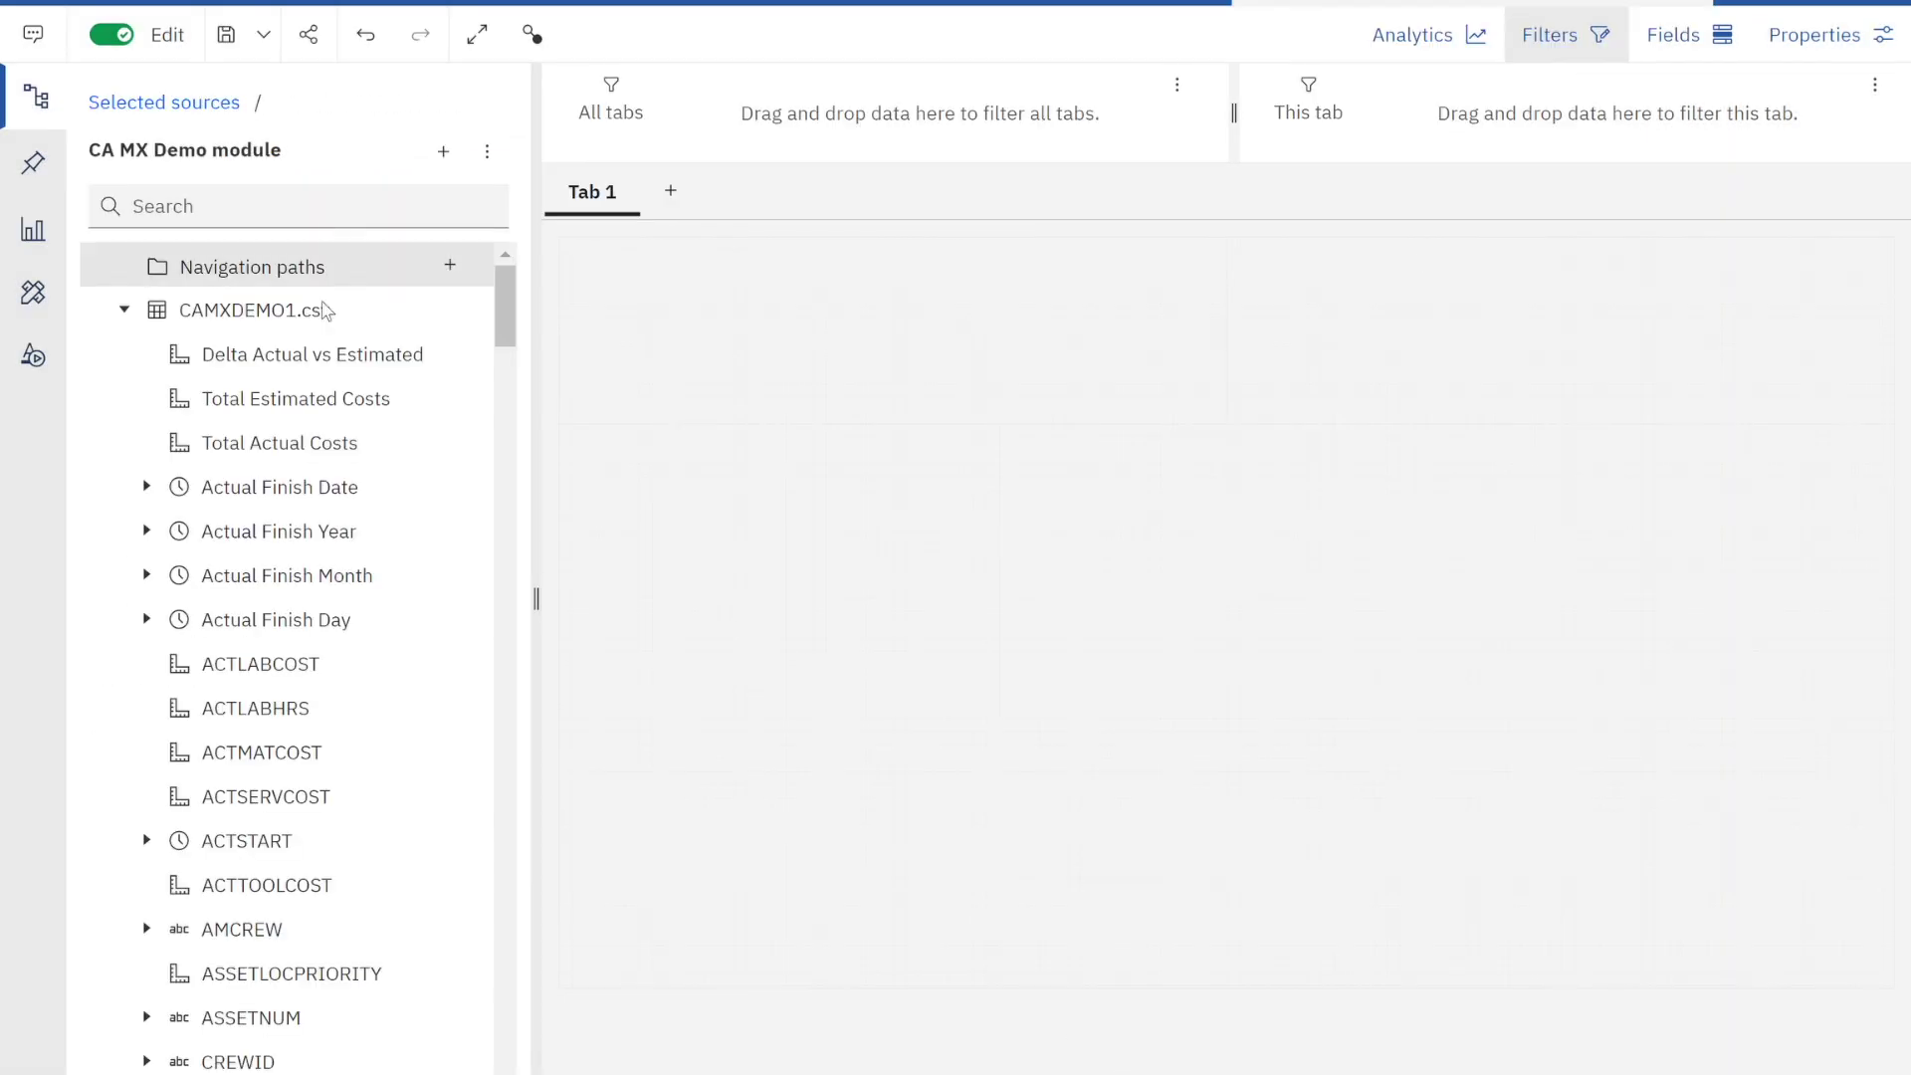
{"action": "scroll", "coordinate": [379, 483], "scroll_direction": "down", "scroll_amount": 12}
{"action": "scroll", "coordinate": [379, 478], "scroll_direction": "up", "scroll_amount": 8}
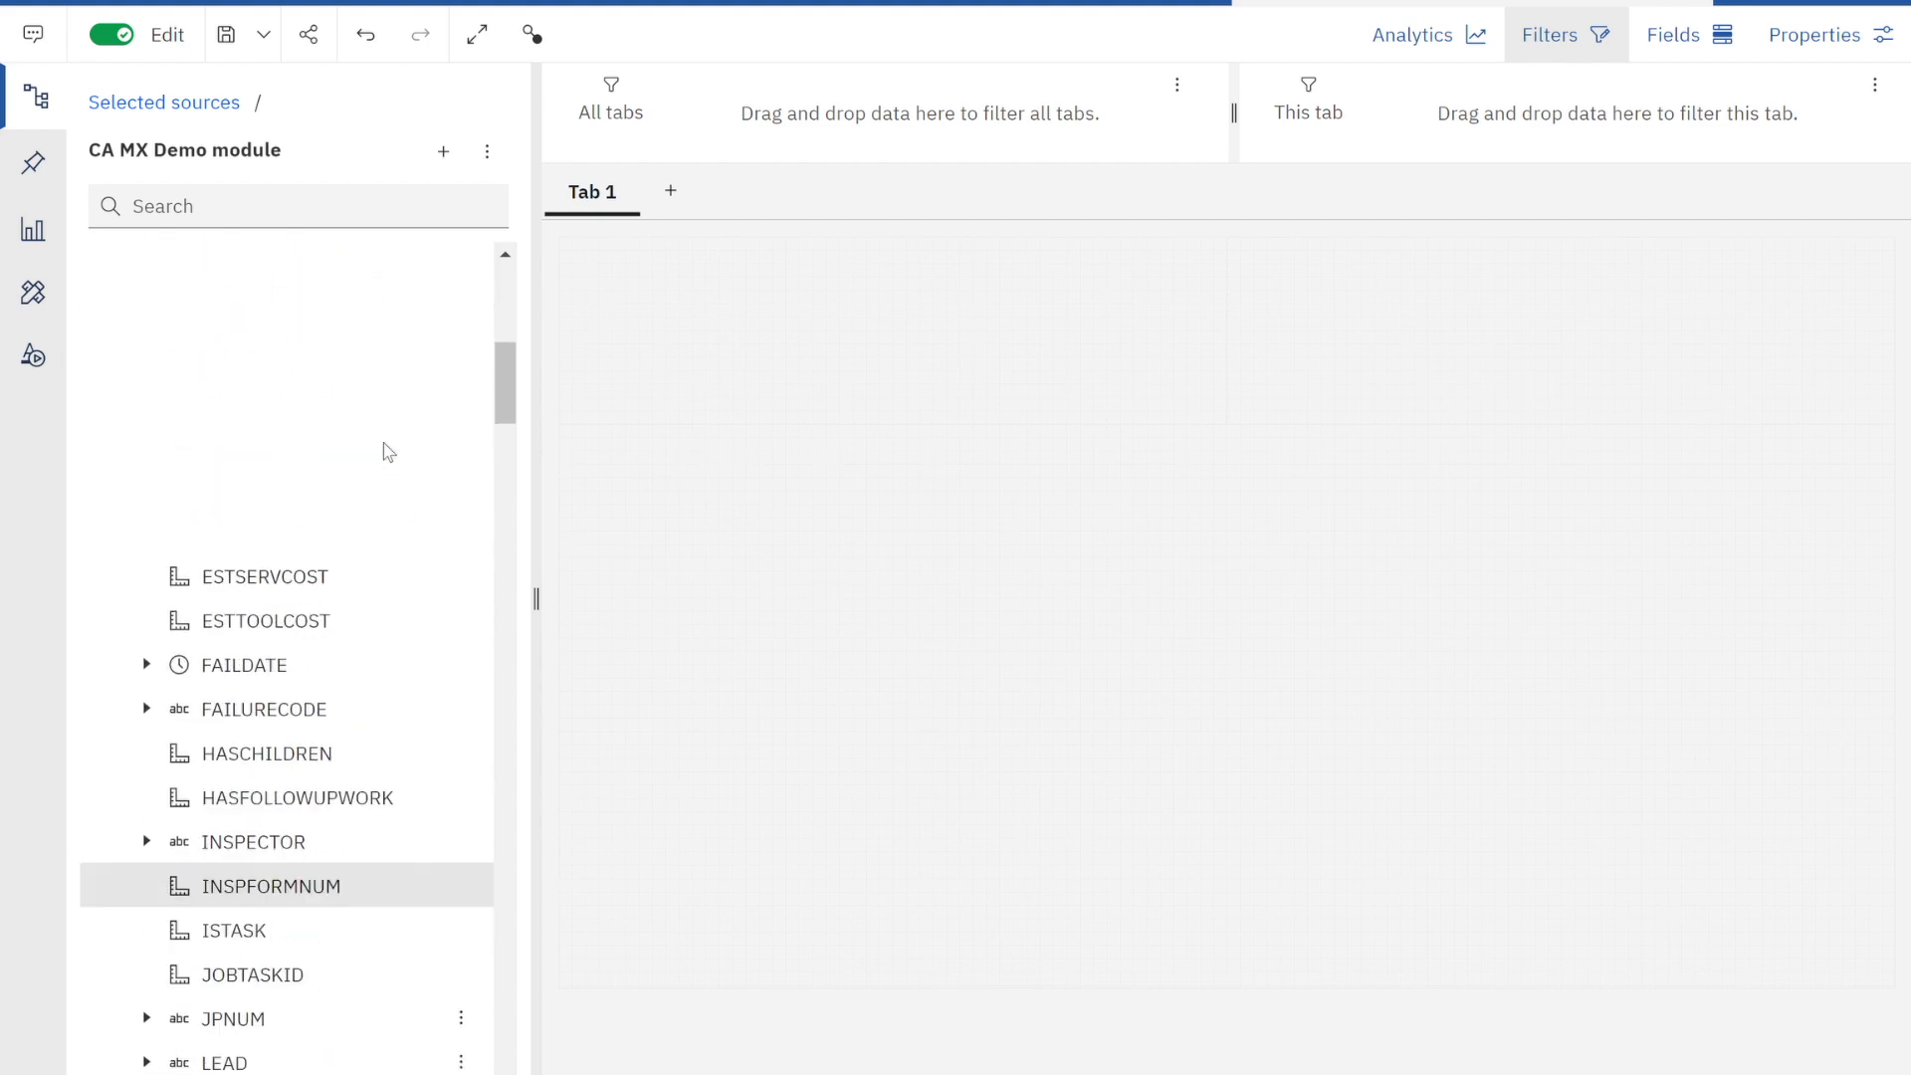
{"action": "scroll", "coordinate": [385, 441], "scroll_direction": "up", "scroll_amount": 4}
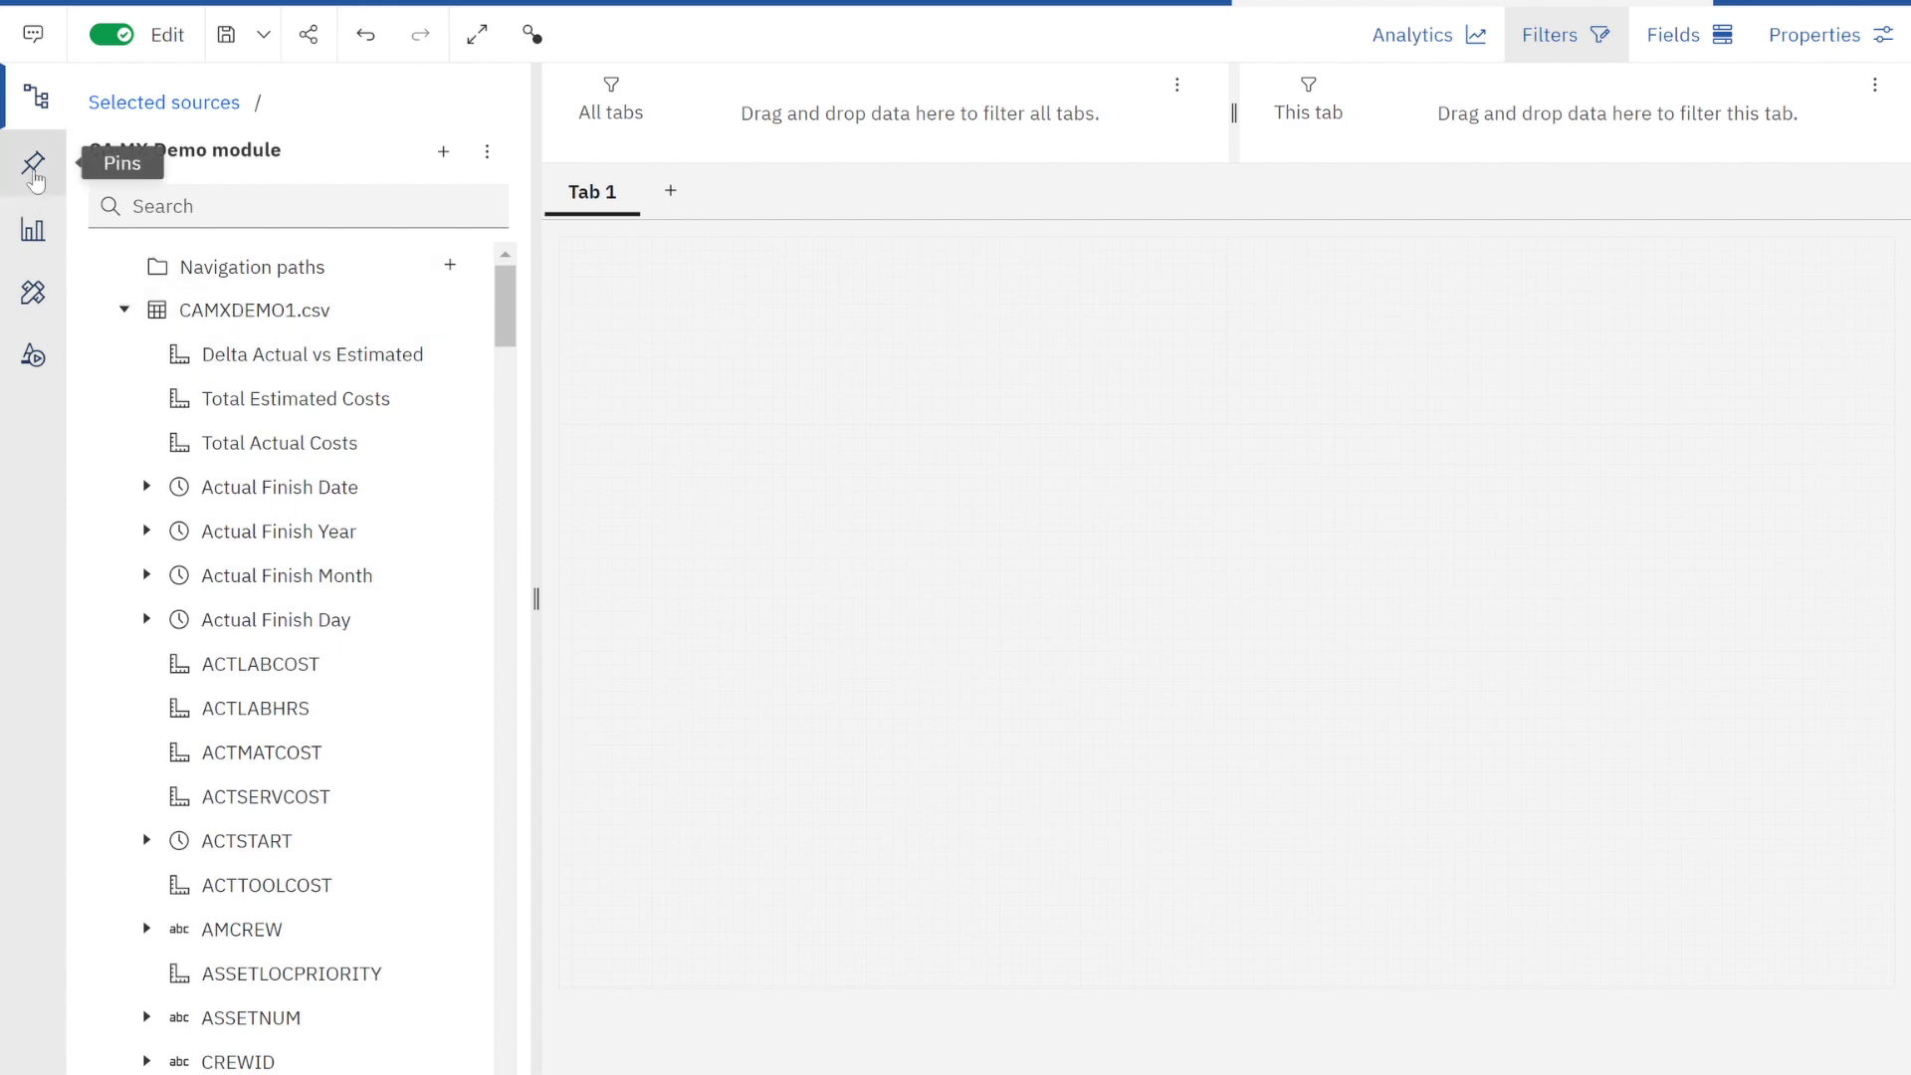
Browse the pinned items and the available visualization types in the left rail.
{"action": "left_click", "coordinate": [35, 171]}
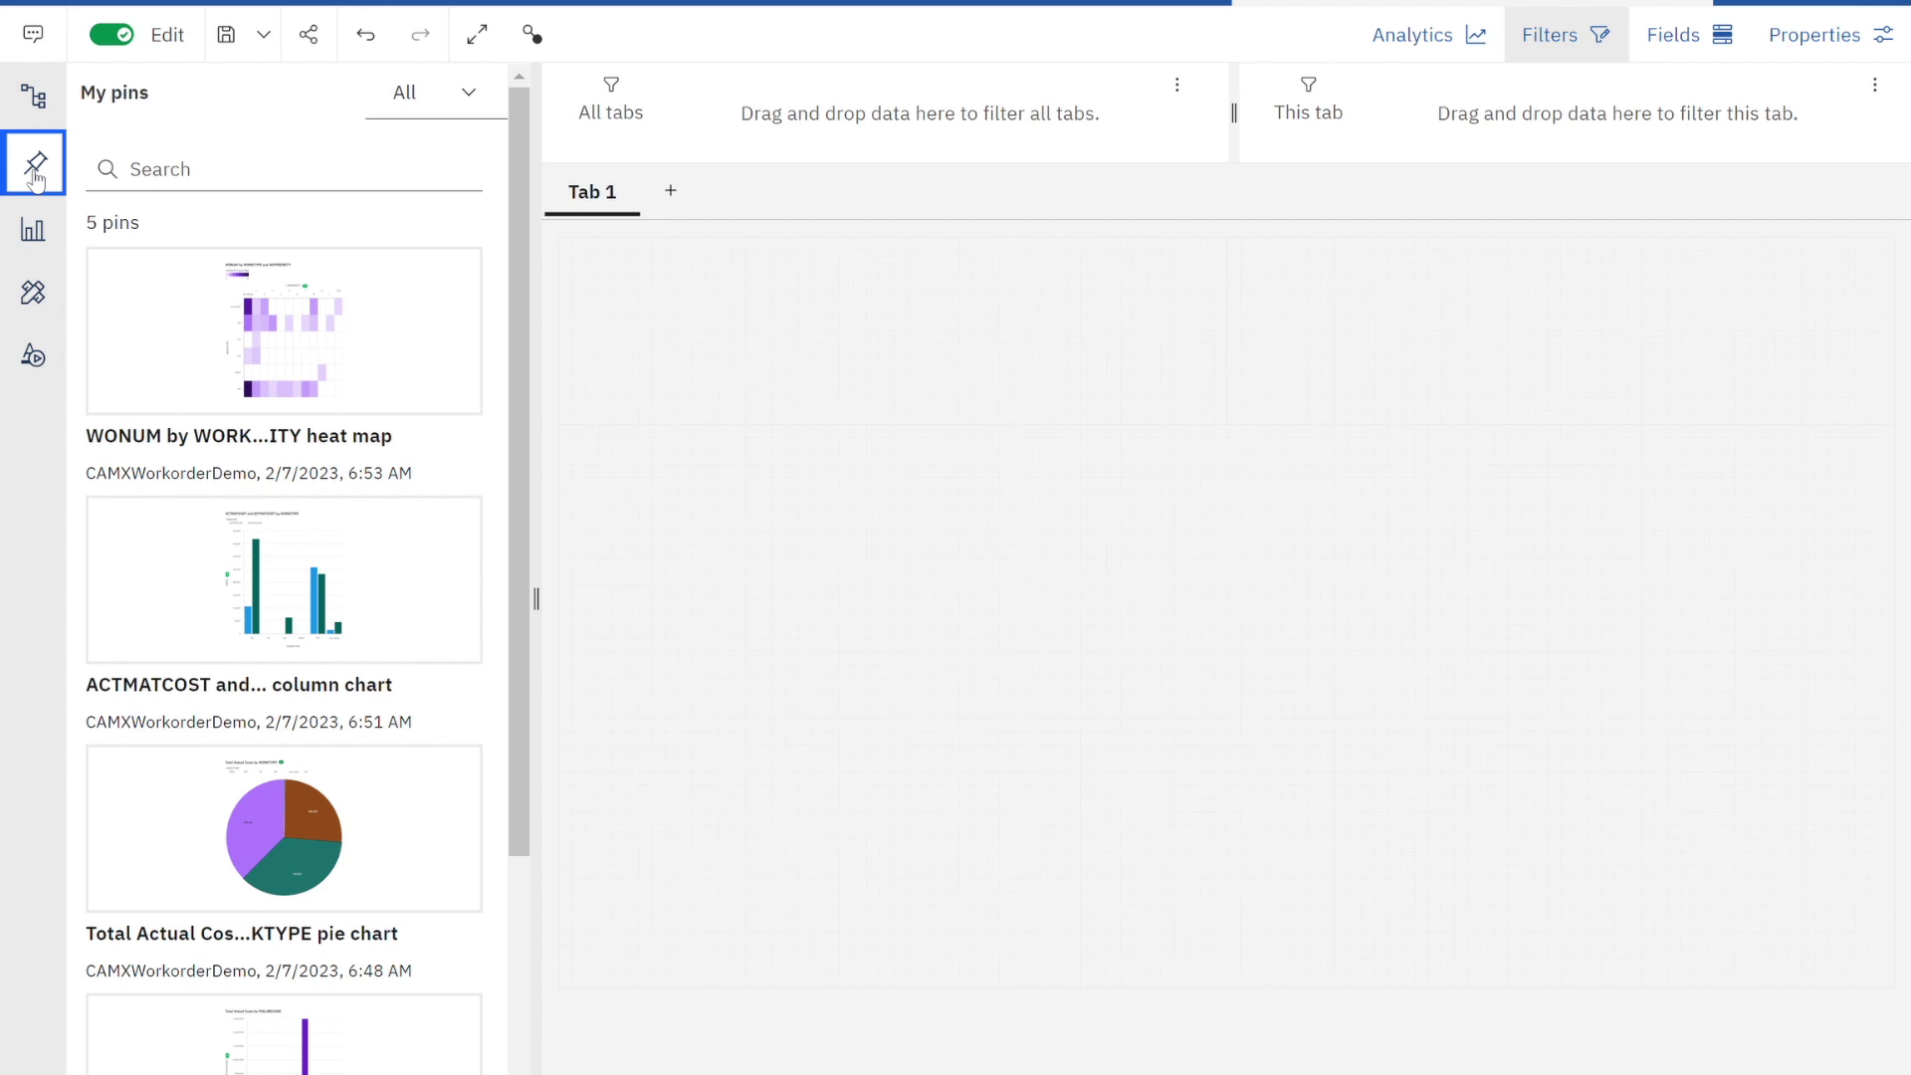
{"action": "scroll", "coordinate": [192, 498], "scroll_direction": "down", "scroll_amount": 3}
{"action": "scroll", "coordinate": [192, 498], "scroll_direction": "up", "scroll_amount": 3}
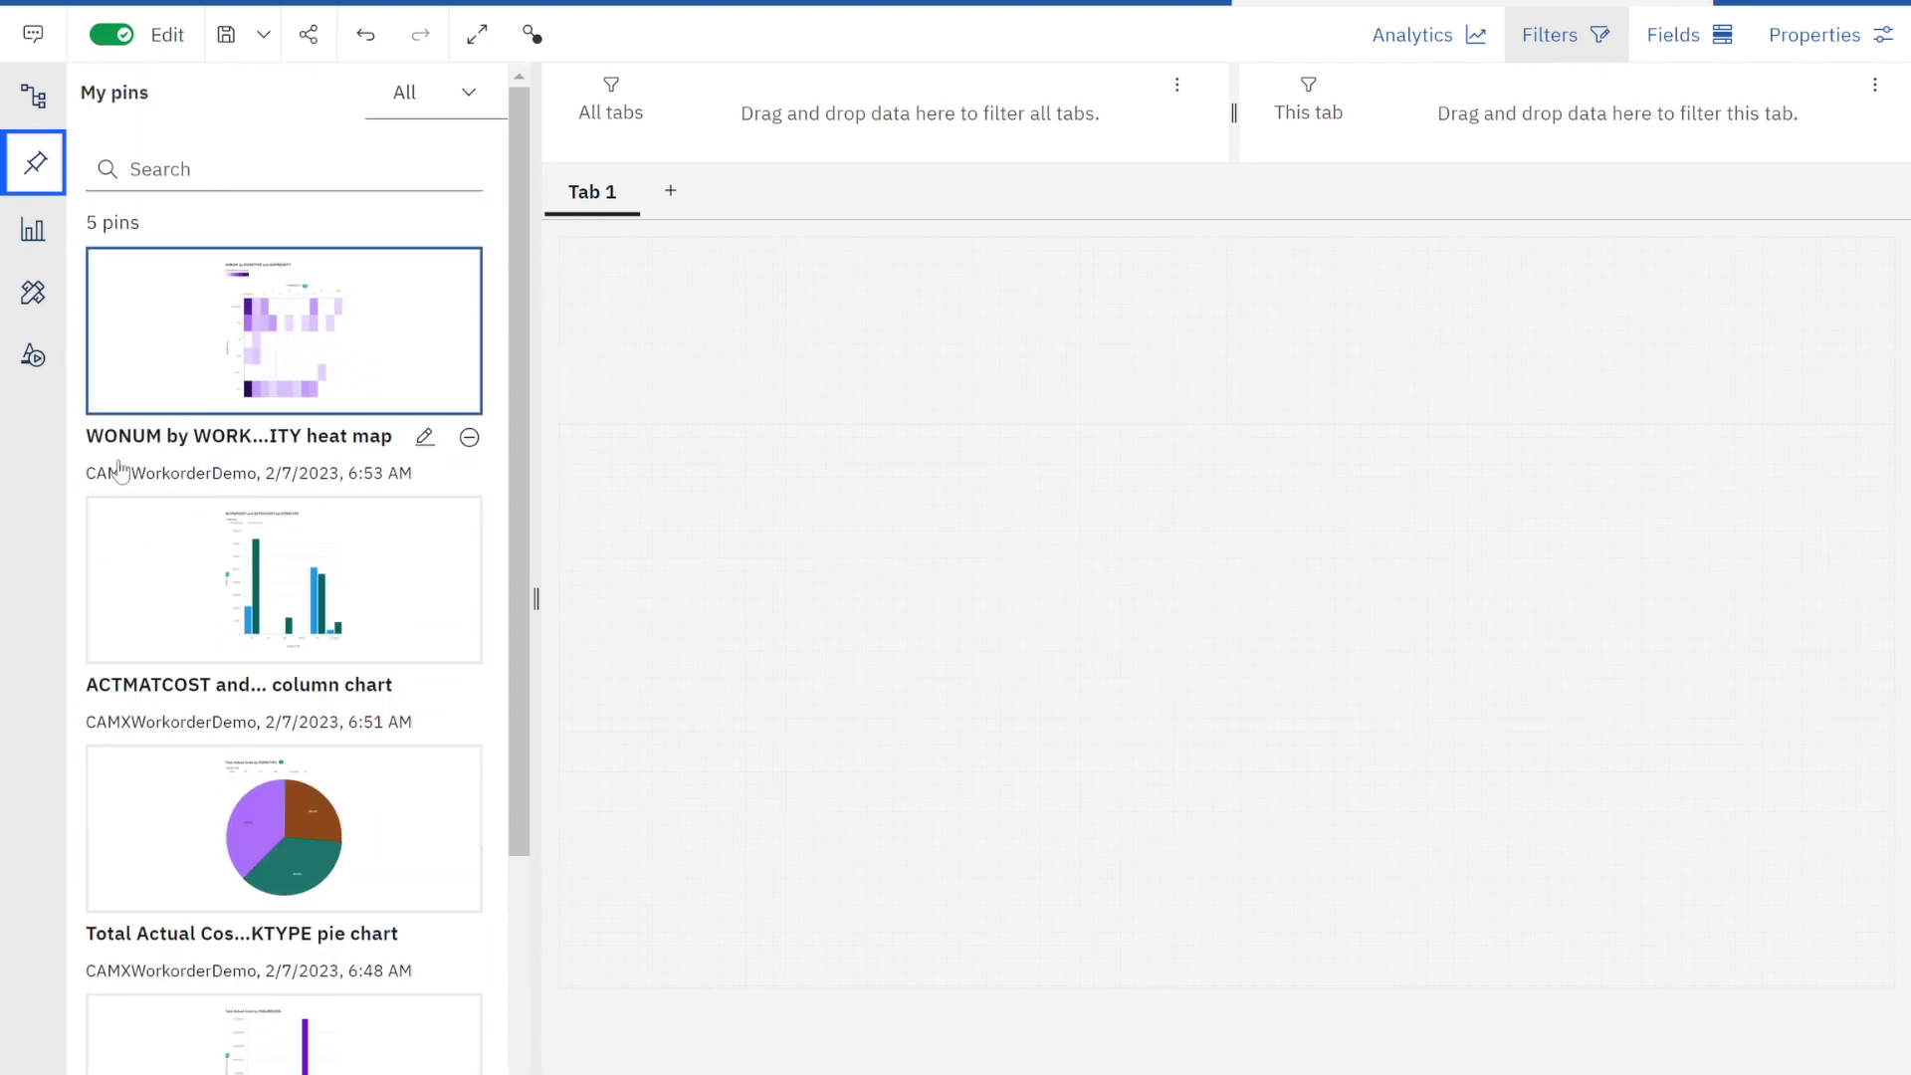
{"action": "left_click", "coordinate": [35, 232]}
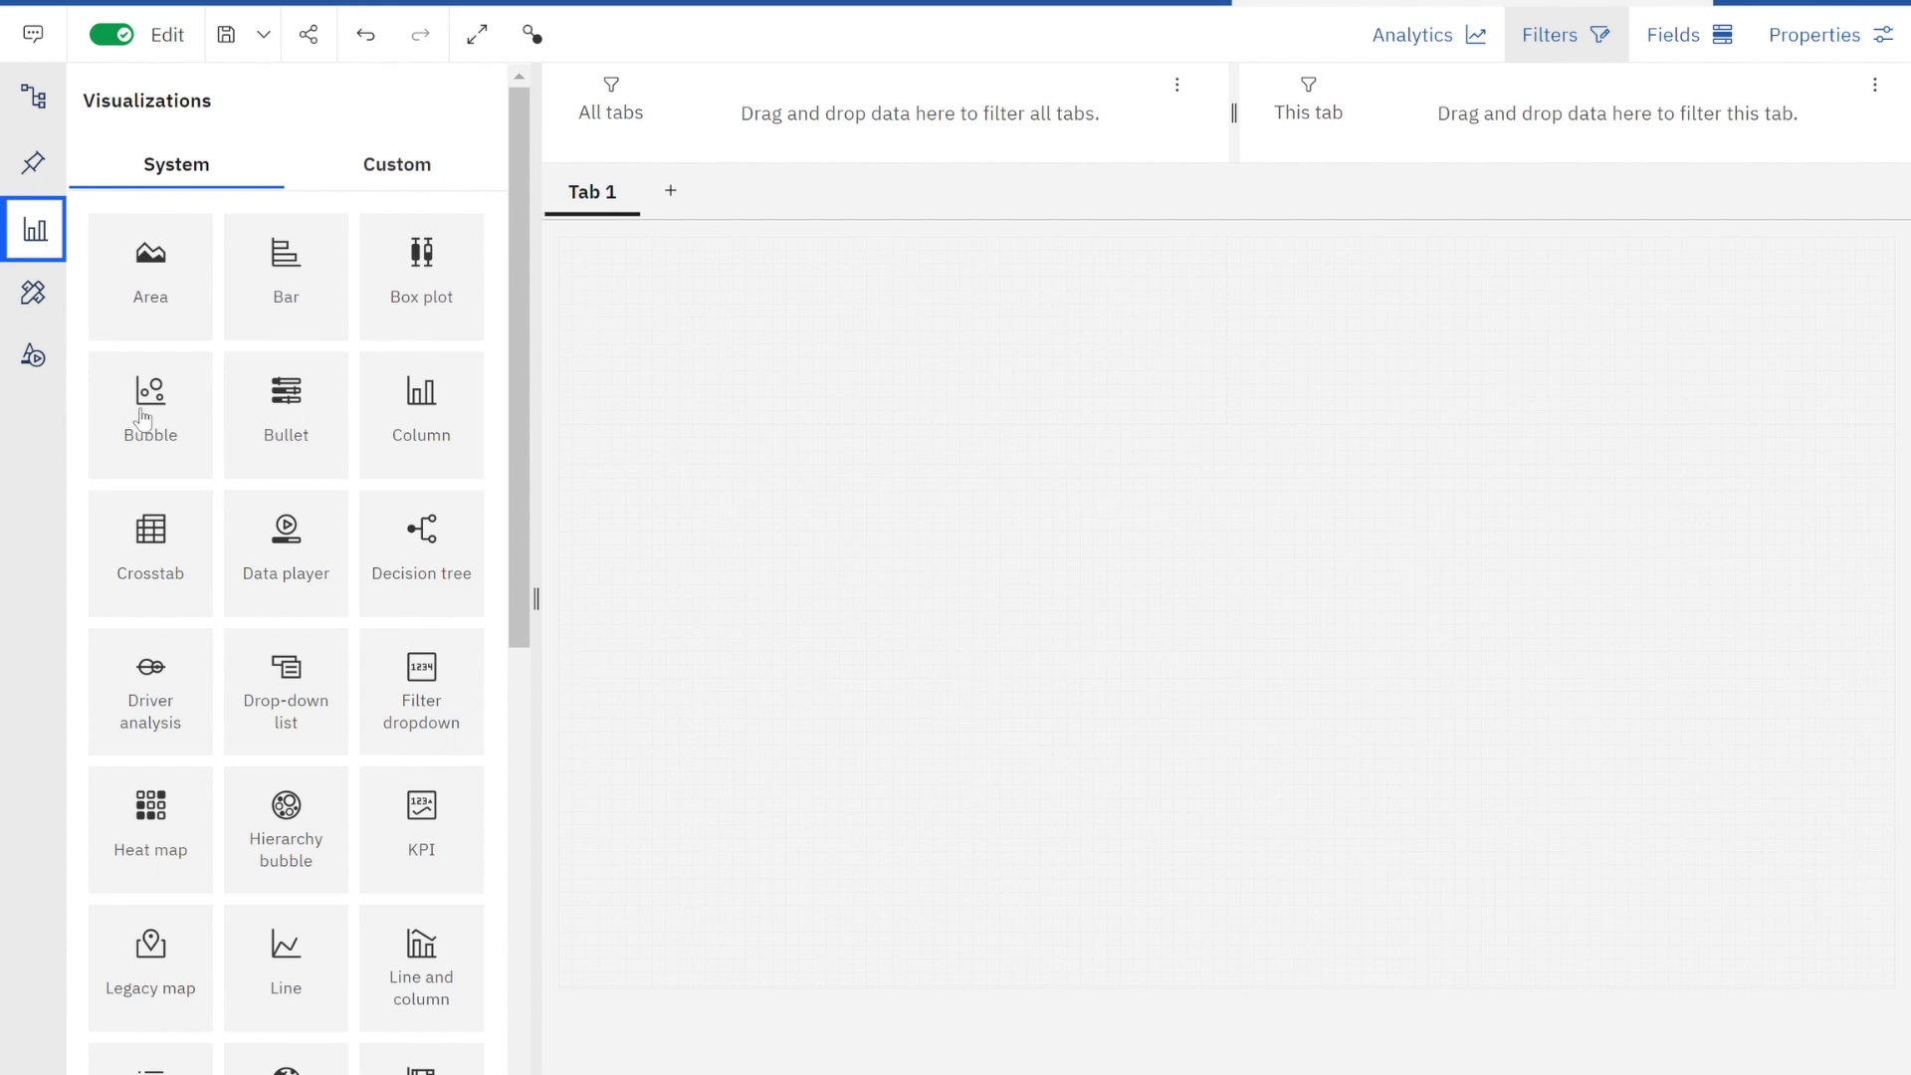
{"action": "scroll", "coordinate": [213, 528], "scroll_direction": "down", "scroll_amount": 5}
{"action": "scroll", "coordinate": [213, 530], "scroll_direction": "up", "scroll_amount": 5}
Look through the custom widgets and the standard widgets and shapes.
{"action": "left_click", "coordinate": [33, 304]}
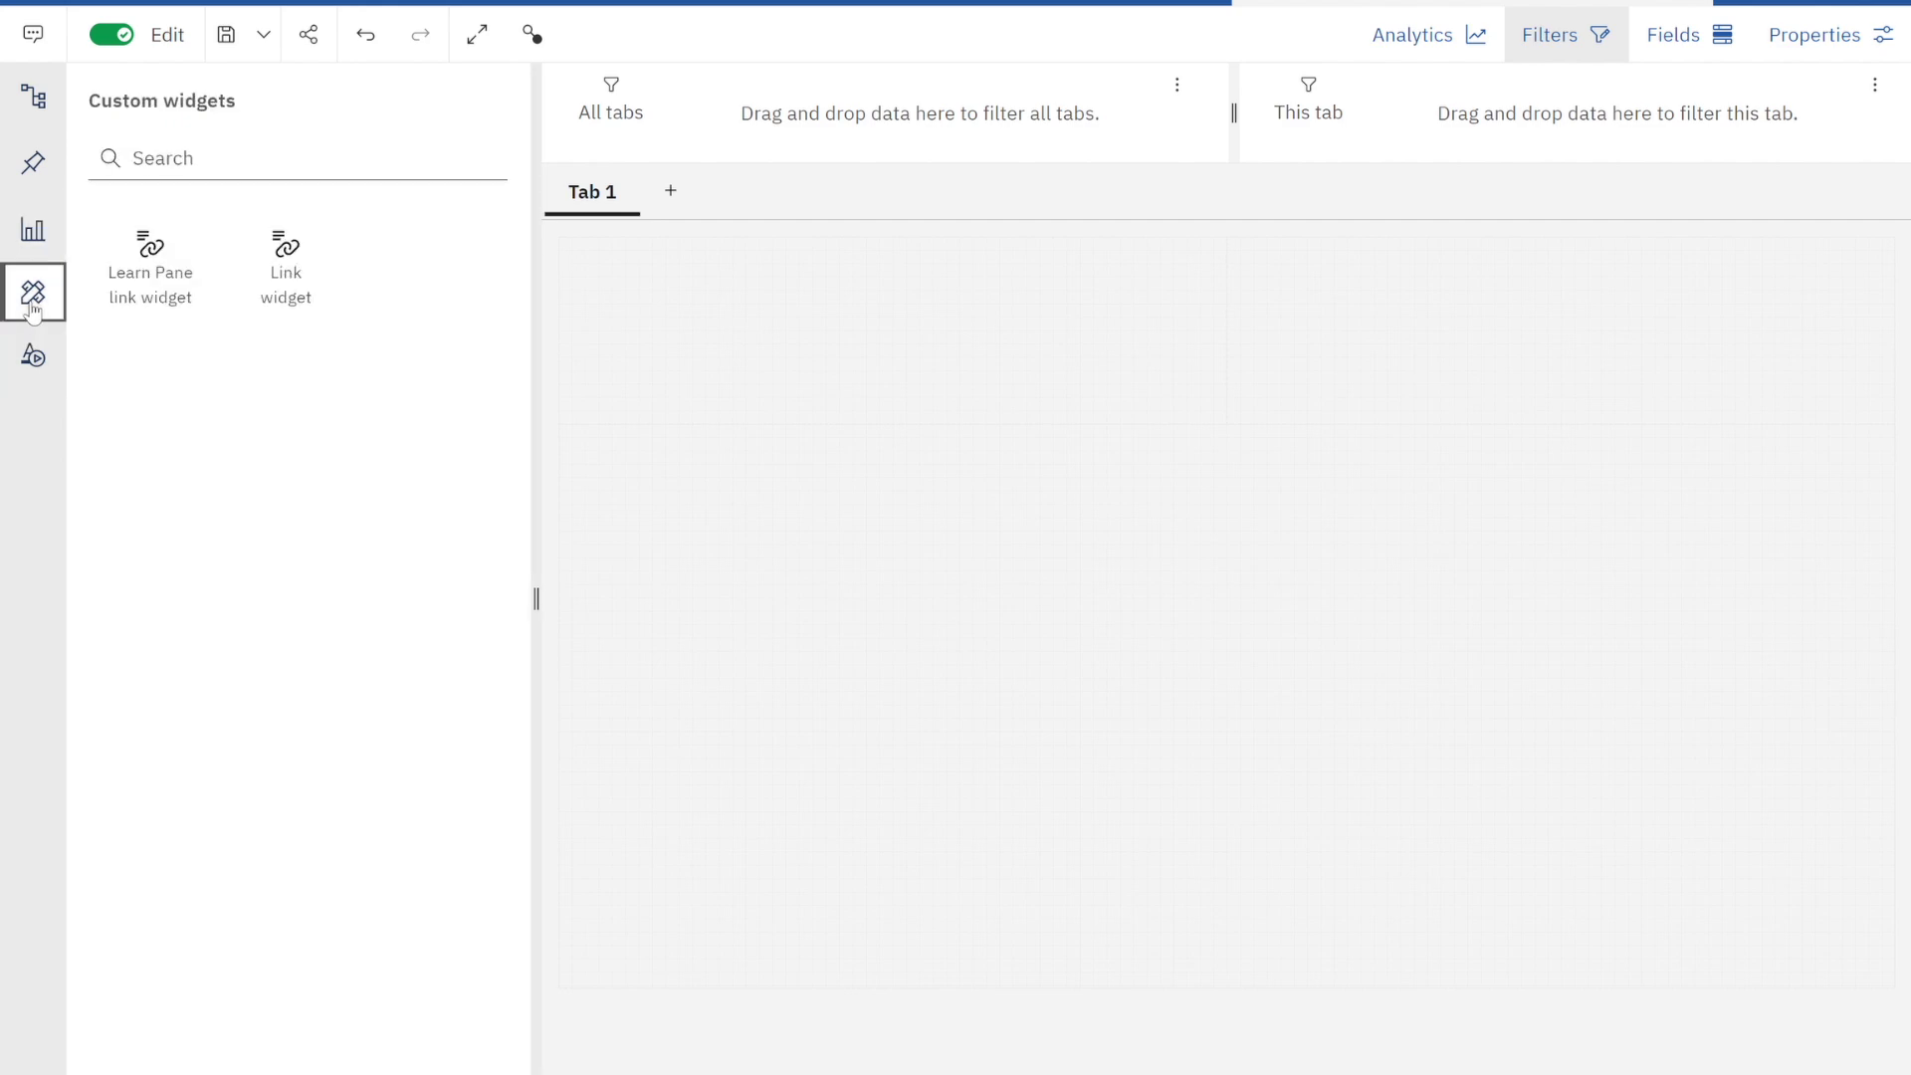
{"action": "left_click", "coordinate": [45, 373]}
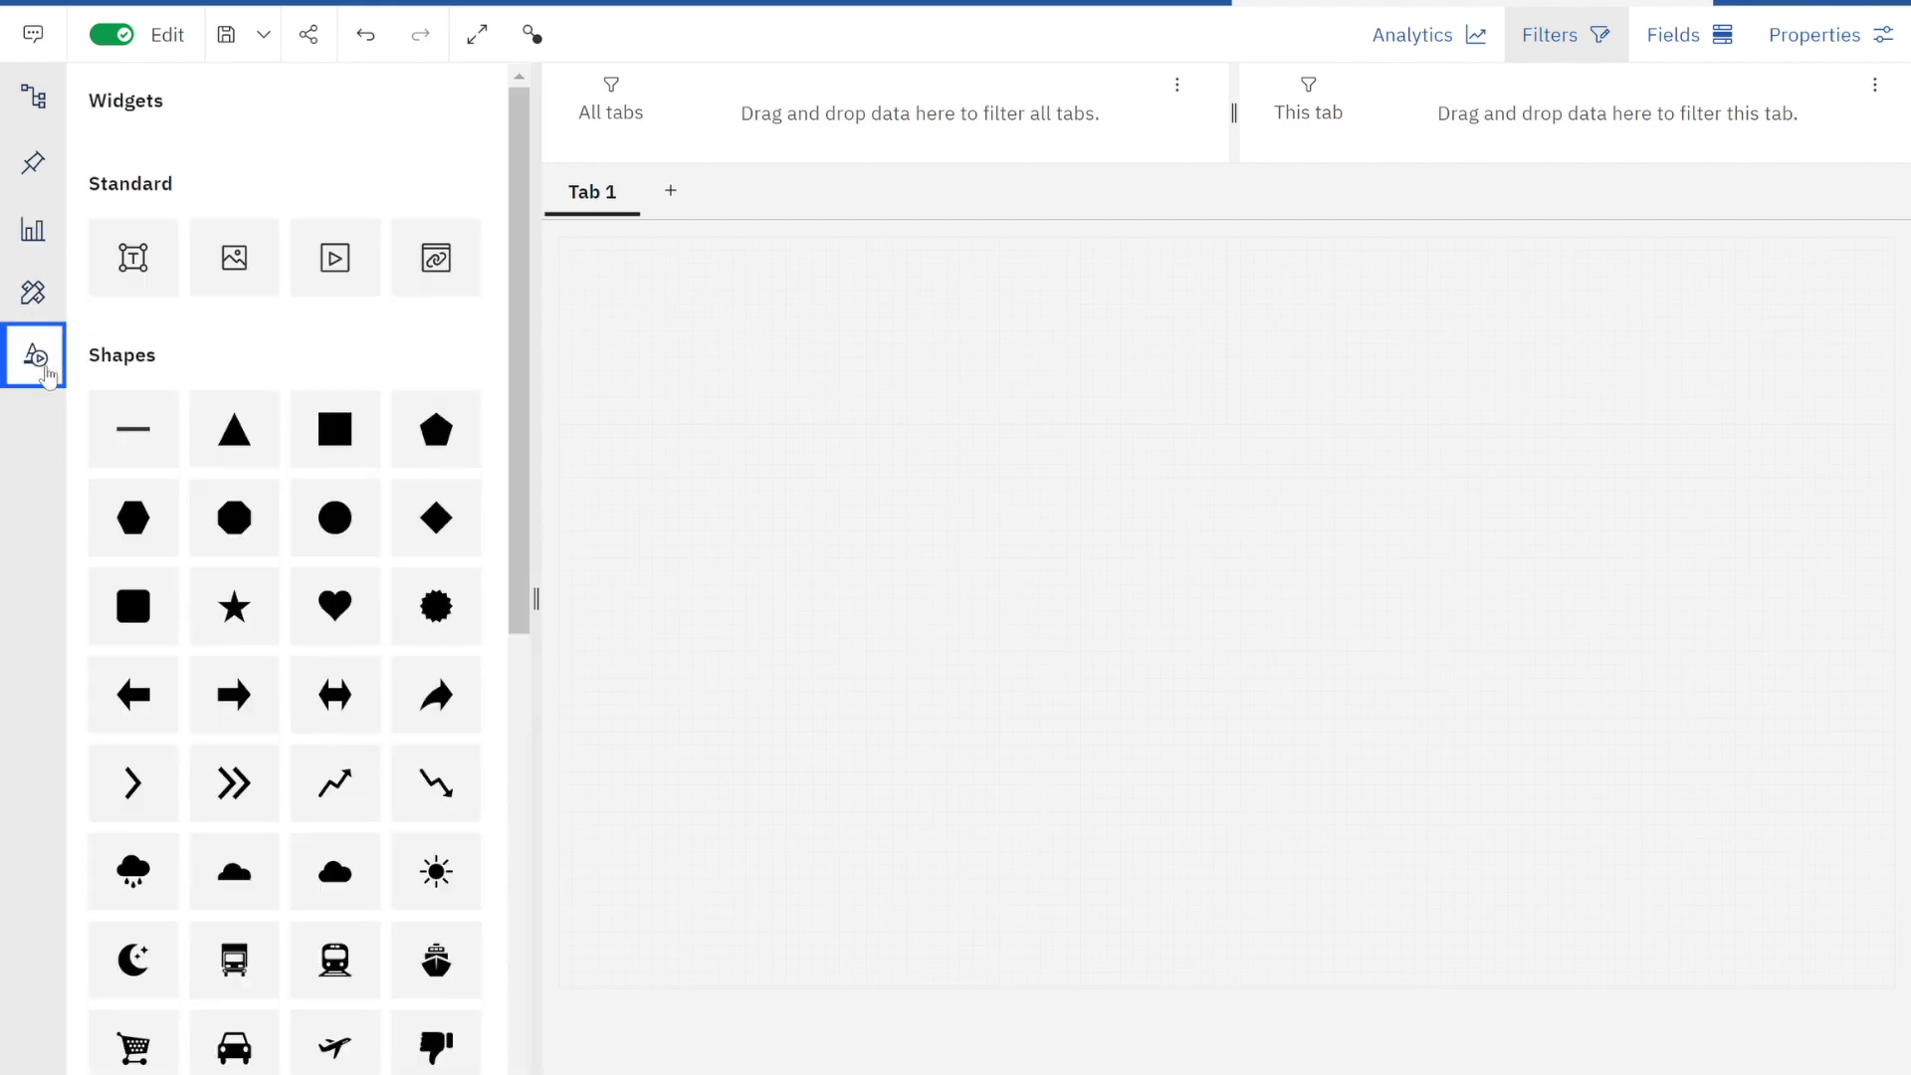
{"action": "scroll", "coordinate": [289, 778], "scroll_direction": "down", "scroll_amount": 8}
{"action": "scroll", "coordinate": [288, 761], "scroll_direction": "up", "scroll_amount": 8}
{"action": "scroll", "coordinate": [287, 762], "scroll_direction": "down", "scroll_amount": 5}
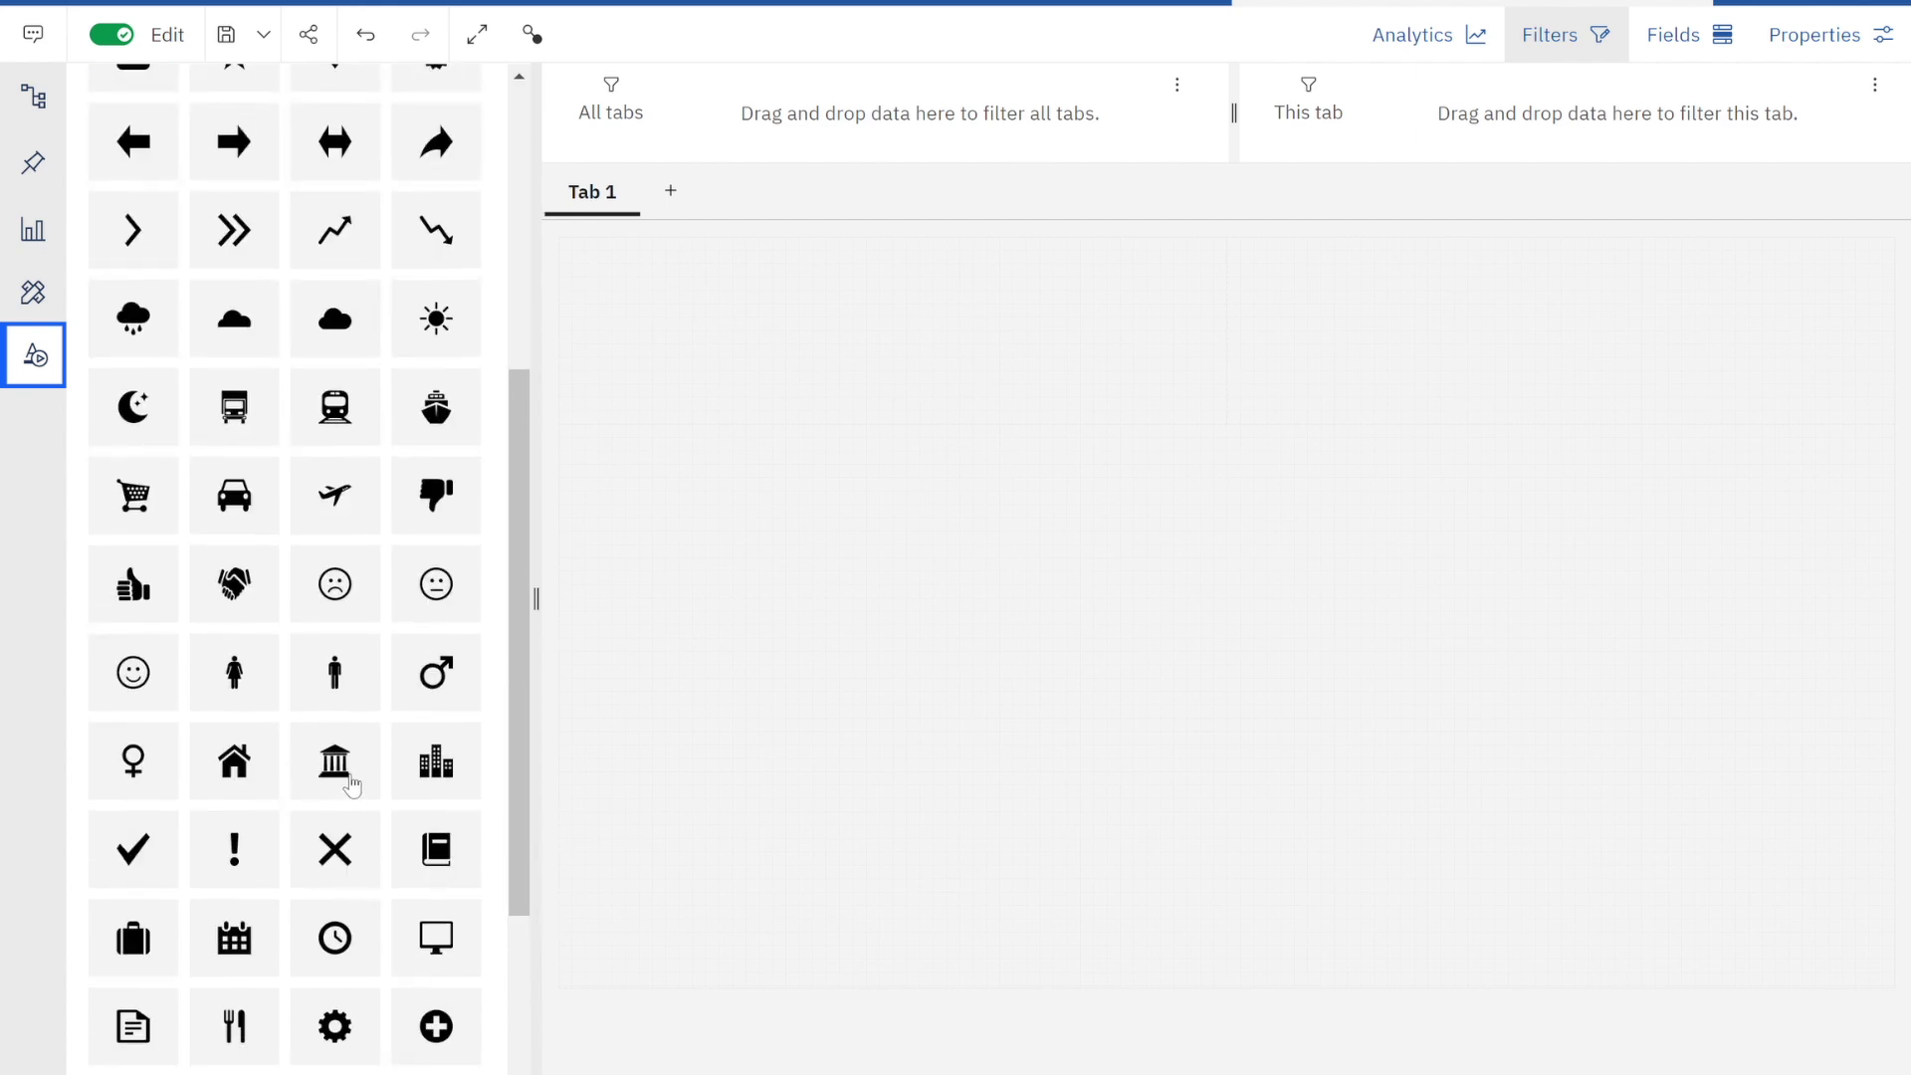
{"action": "scroll", "coordinate": [243, 793], "scroll_direction": "down", "scroll_amount": 4}
{"action": "scroll", "coordinate": [116, 610], "scroll_direction": "up", "scroll_amount": 8}
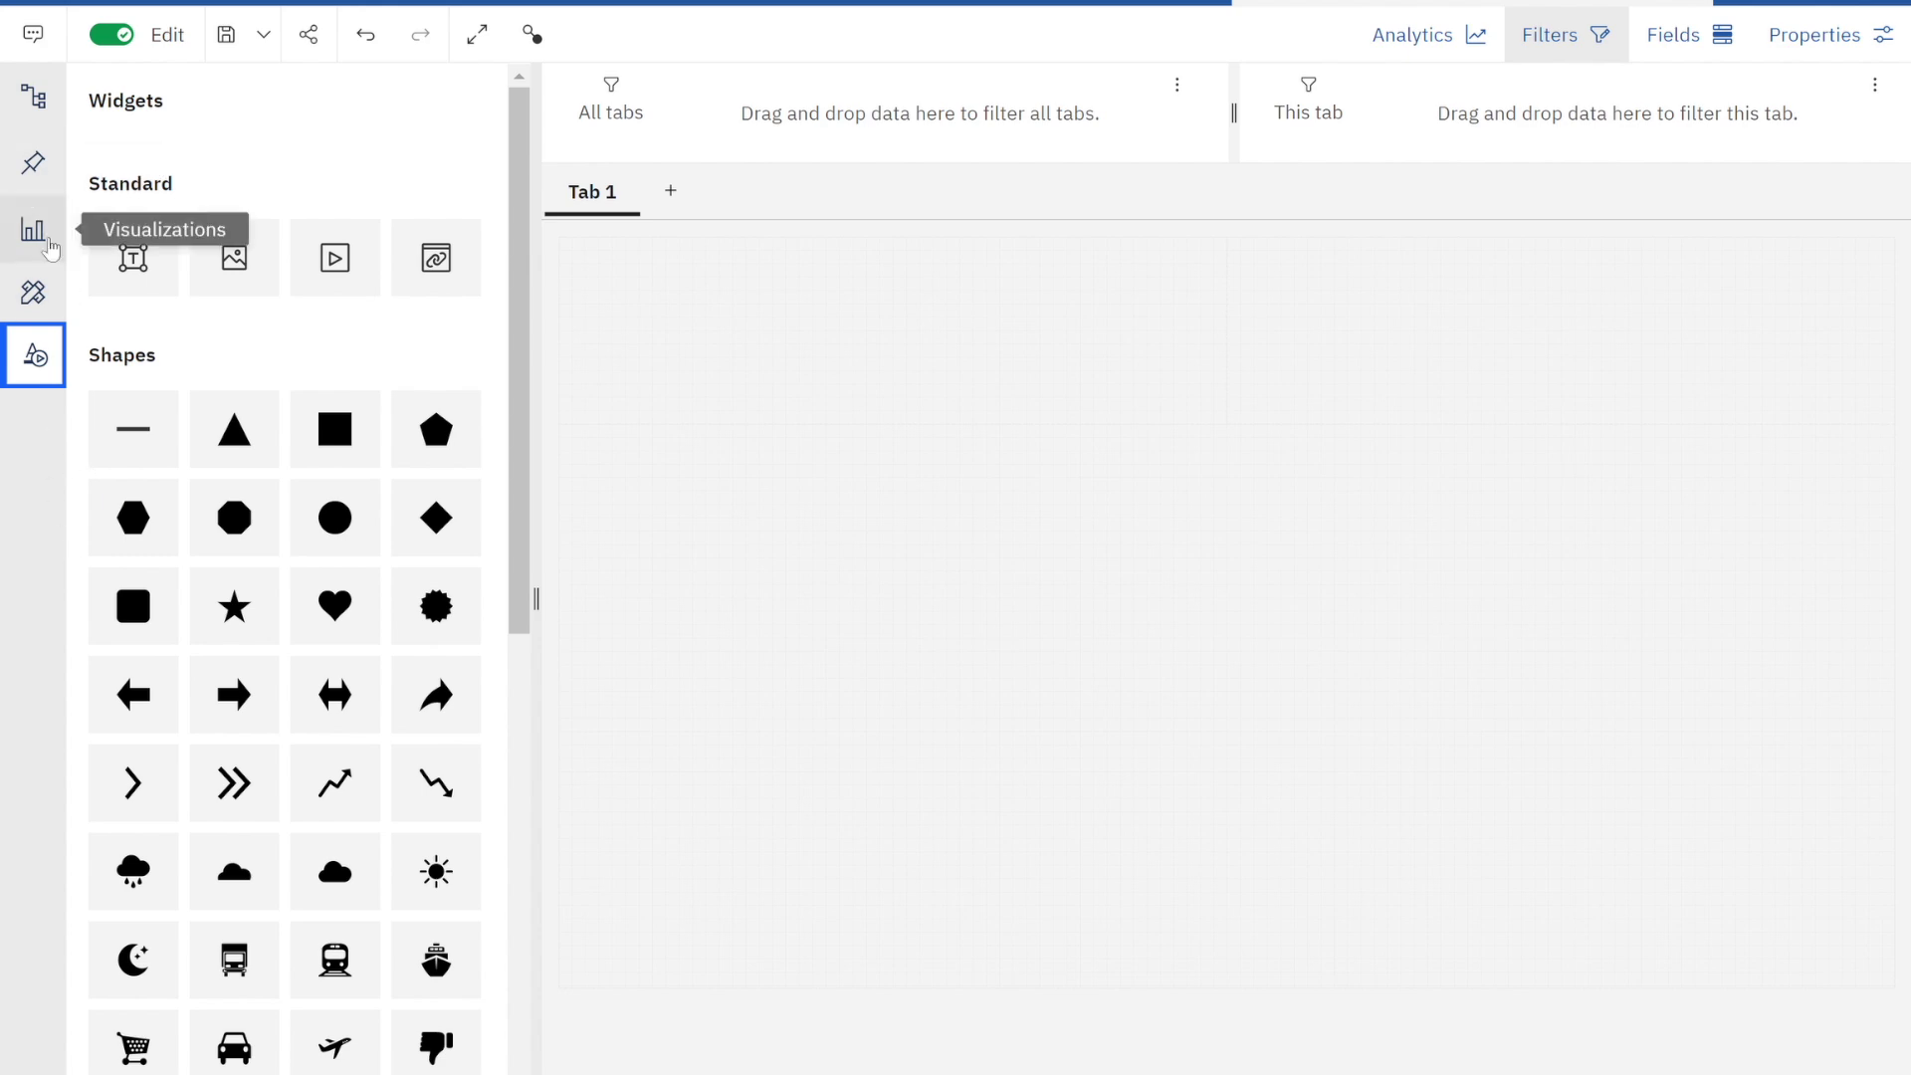
Drag the pinned Total Actual Costs summary from My pins onto the canvas.
{"action": "left_click", "coordinate": [36, 164]}
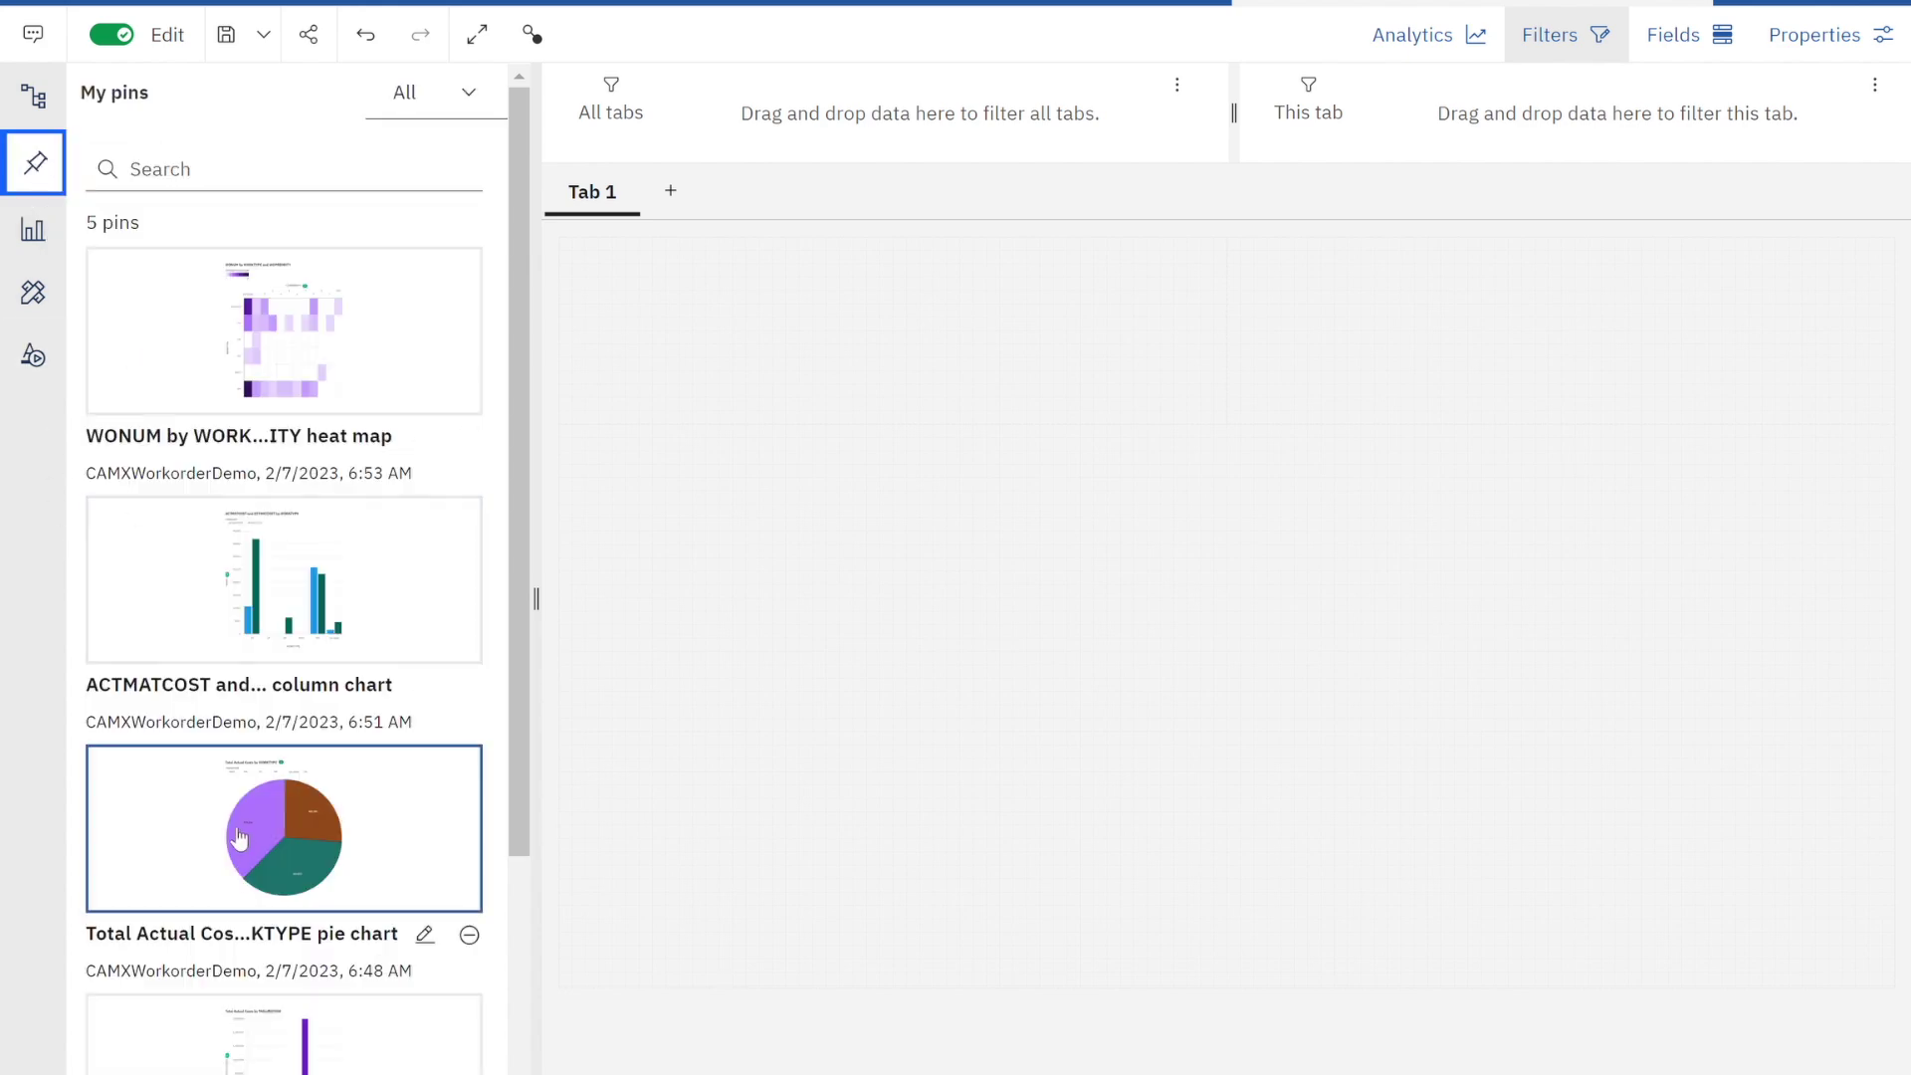
{"action": "scroll", "coordinate": [239, 839], "scroll_direction": "down", "scroll_amount": 3}
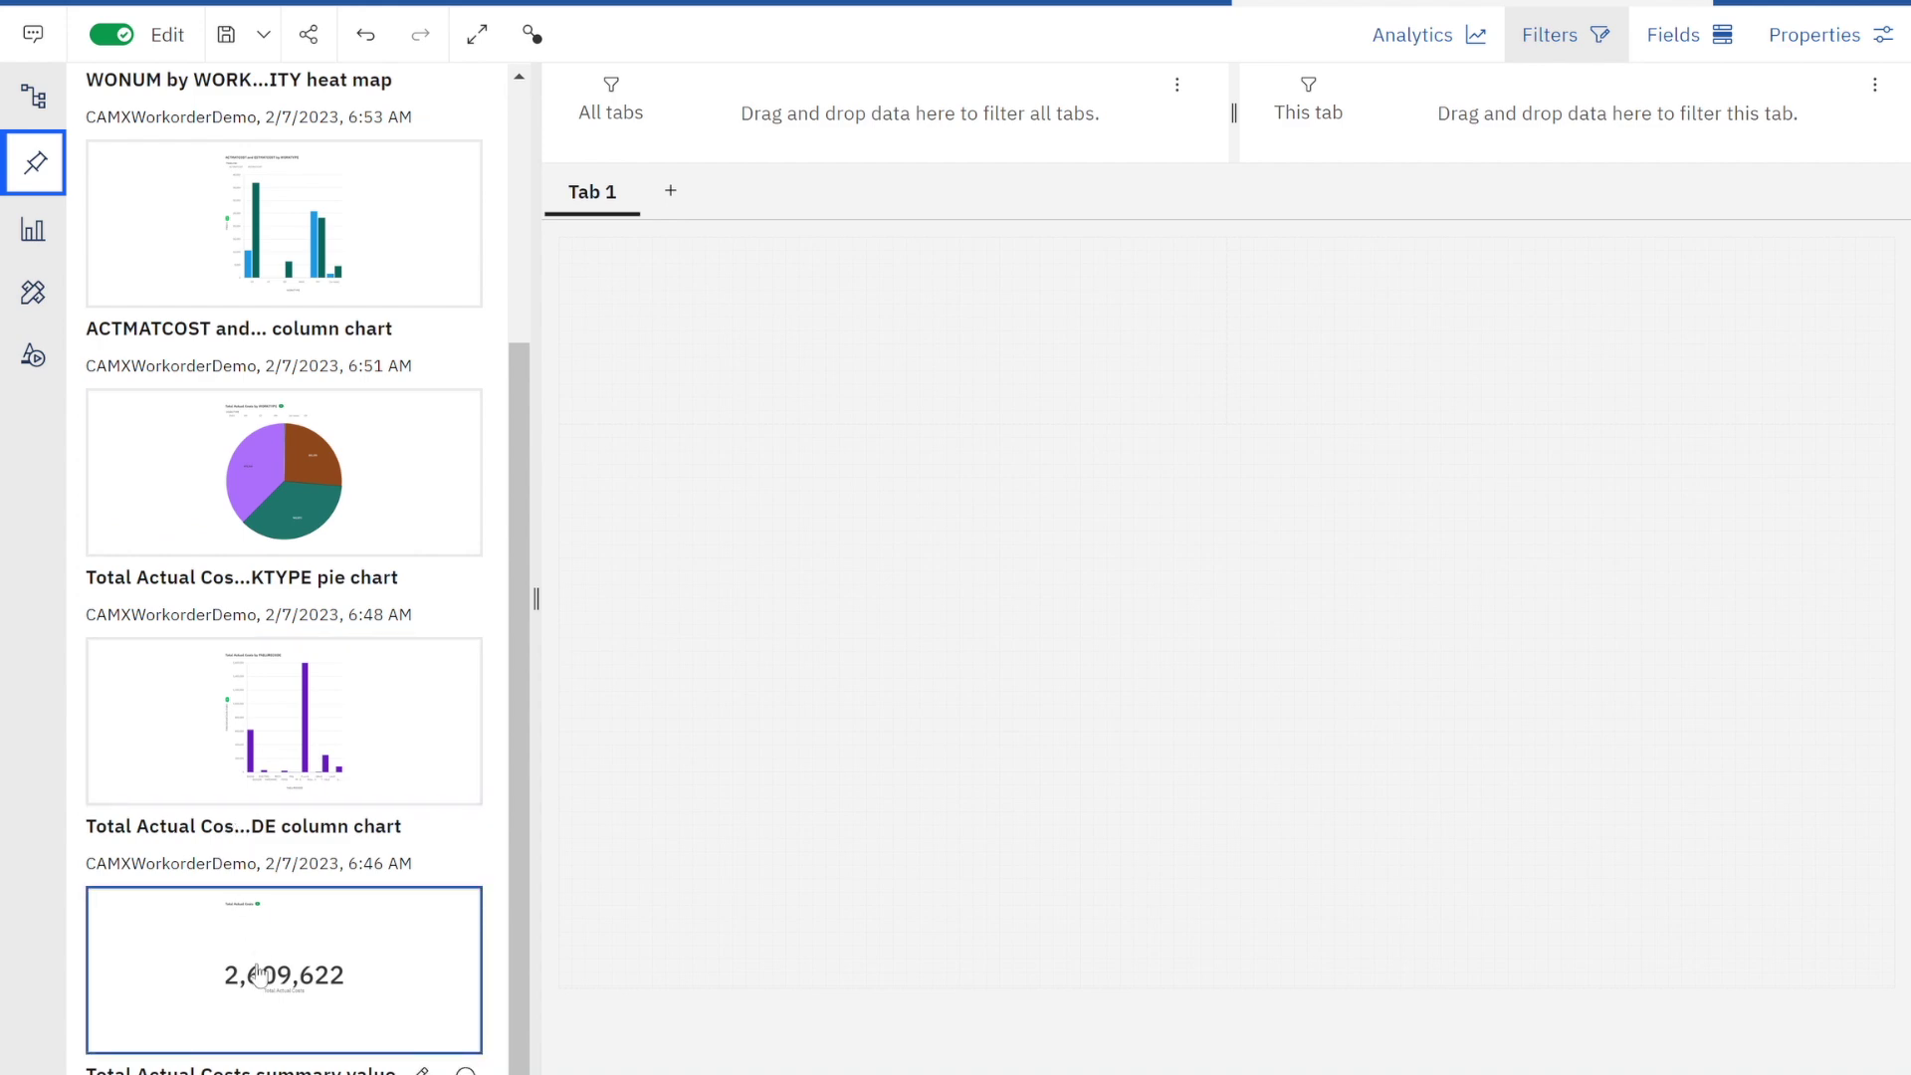
{"action": "left_click_drag", "start_coordinate": [261, 973], "coordinate": [929, 309]}
Drop the Total Actual Costs summary on the canvas and retitle it 'Total Work Order Actual Costs'.
{"action": "left_click_drag", "start_coordinate": [765, 655], "coordinate": [899, 337]}
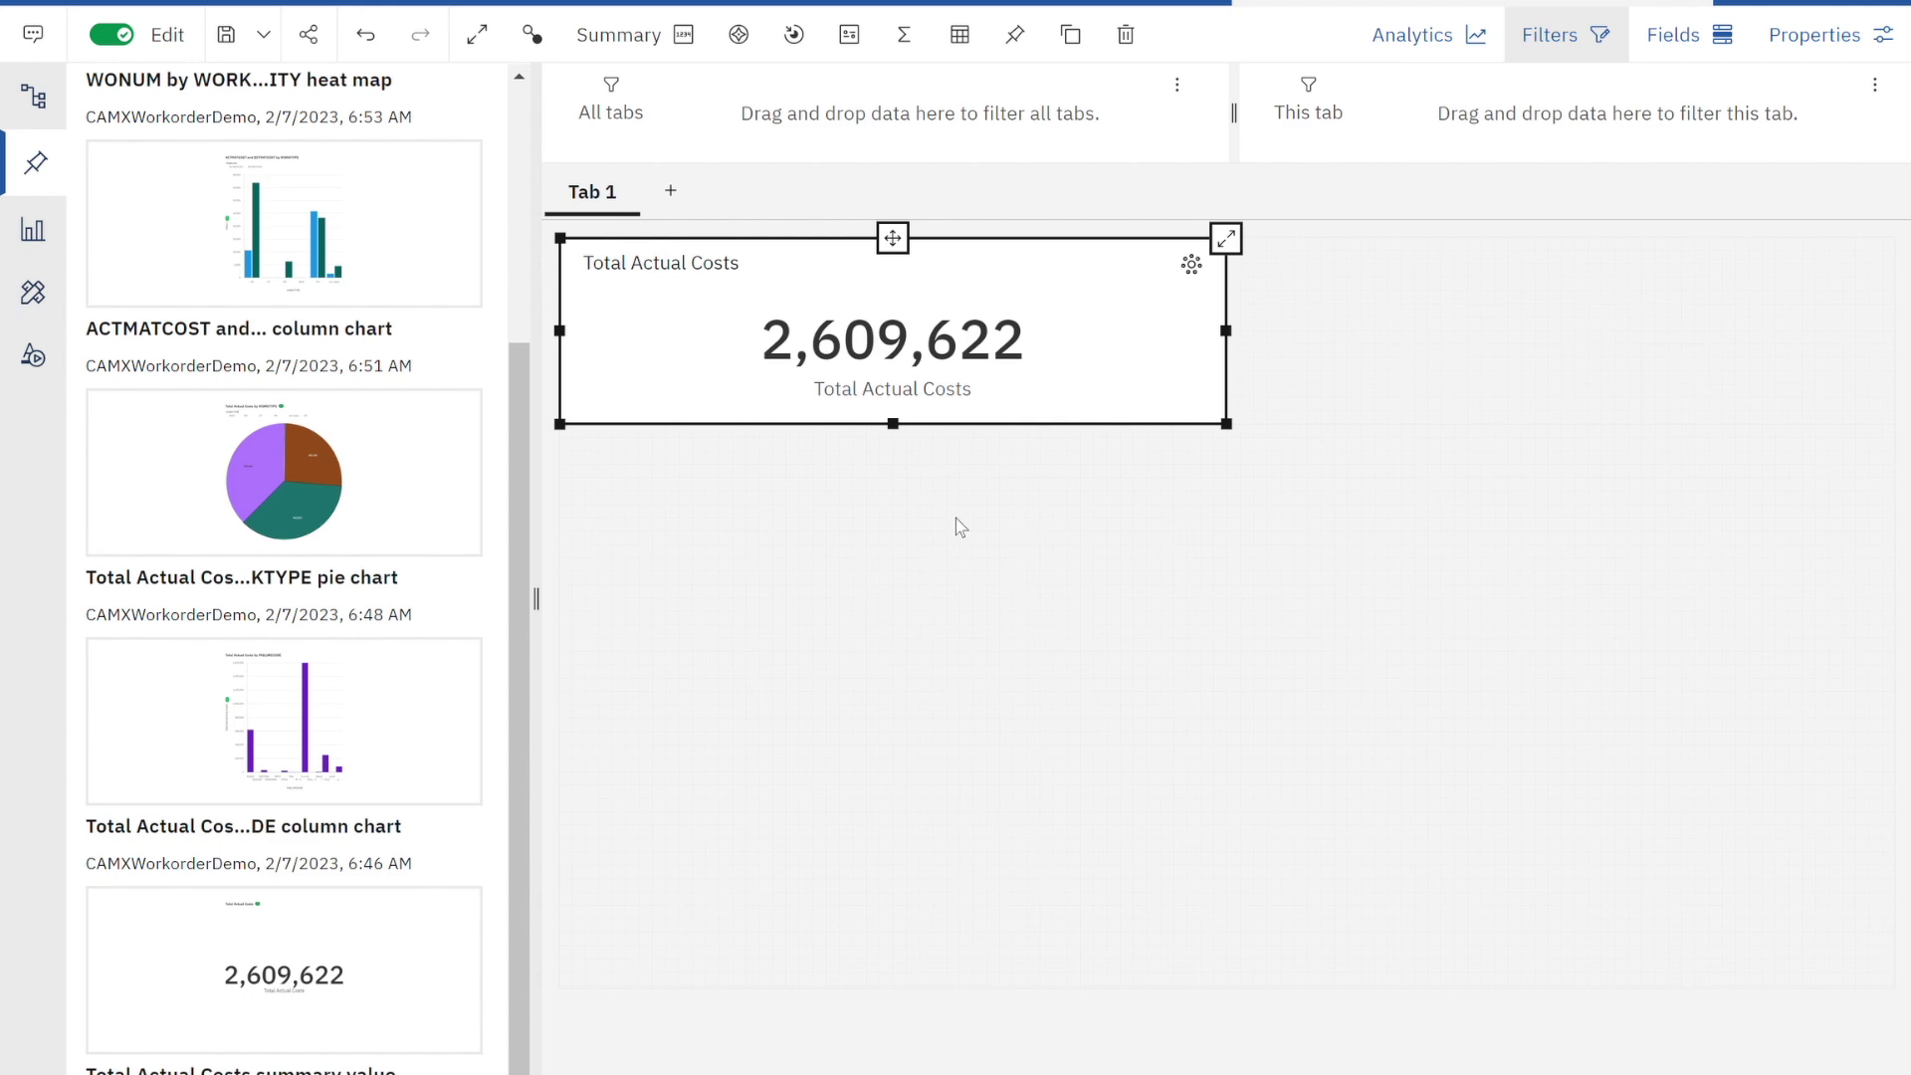
{"action": "double_click", "coordinate": [642, 268]}
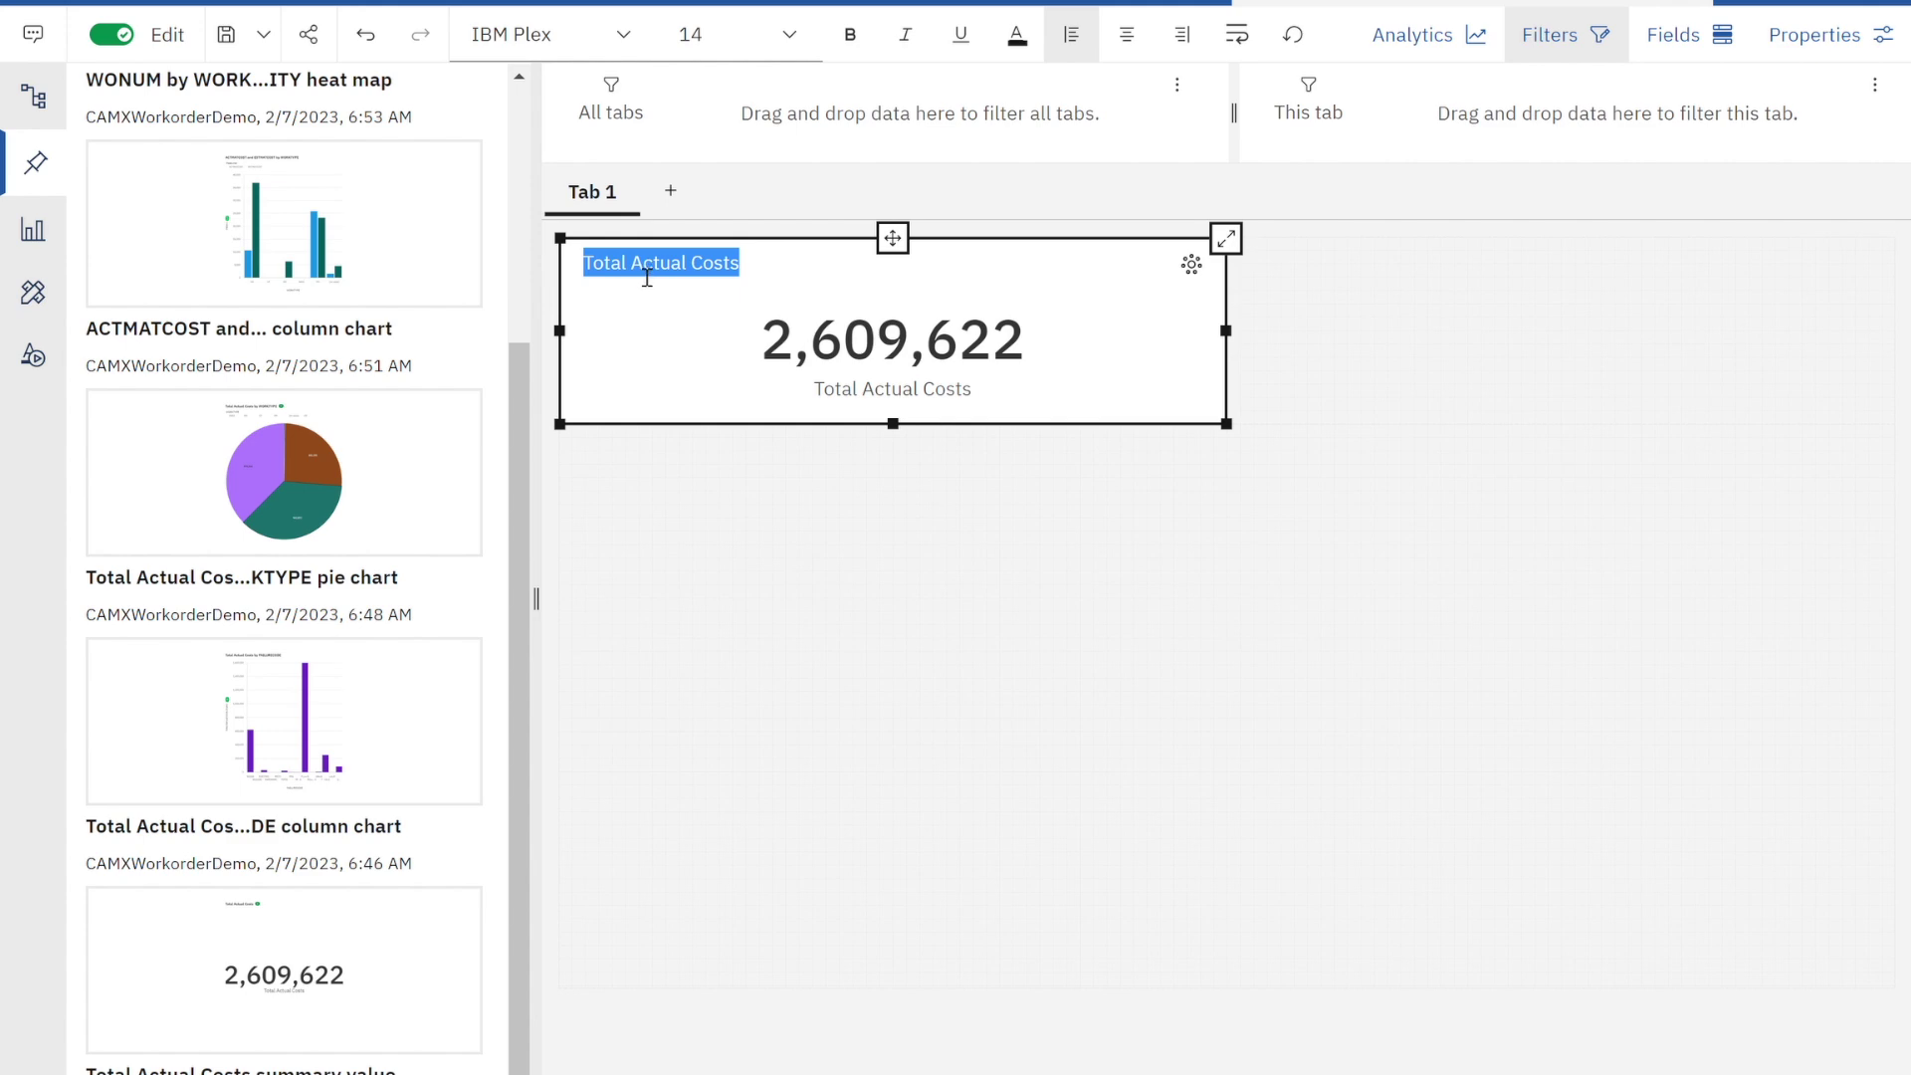
{"action": "left_click", "coordinate": [649, 270]}
{"action": "type", "text": "Work Order"}
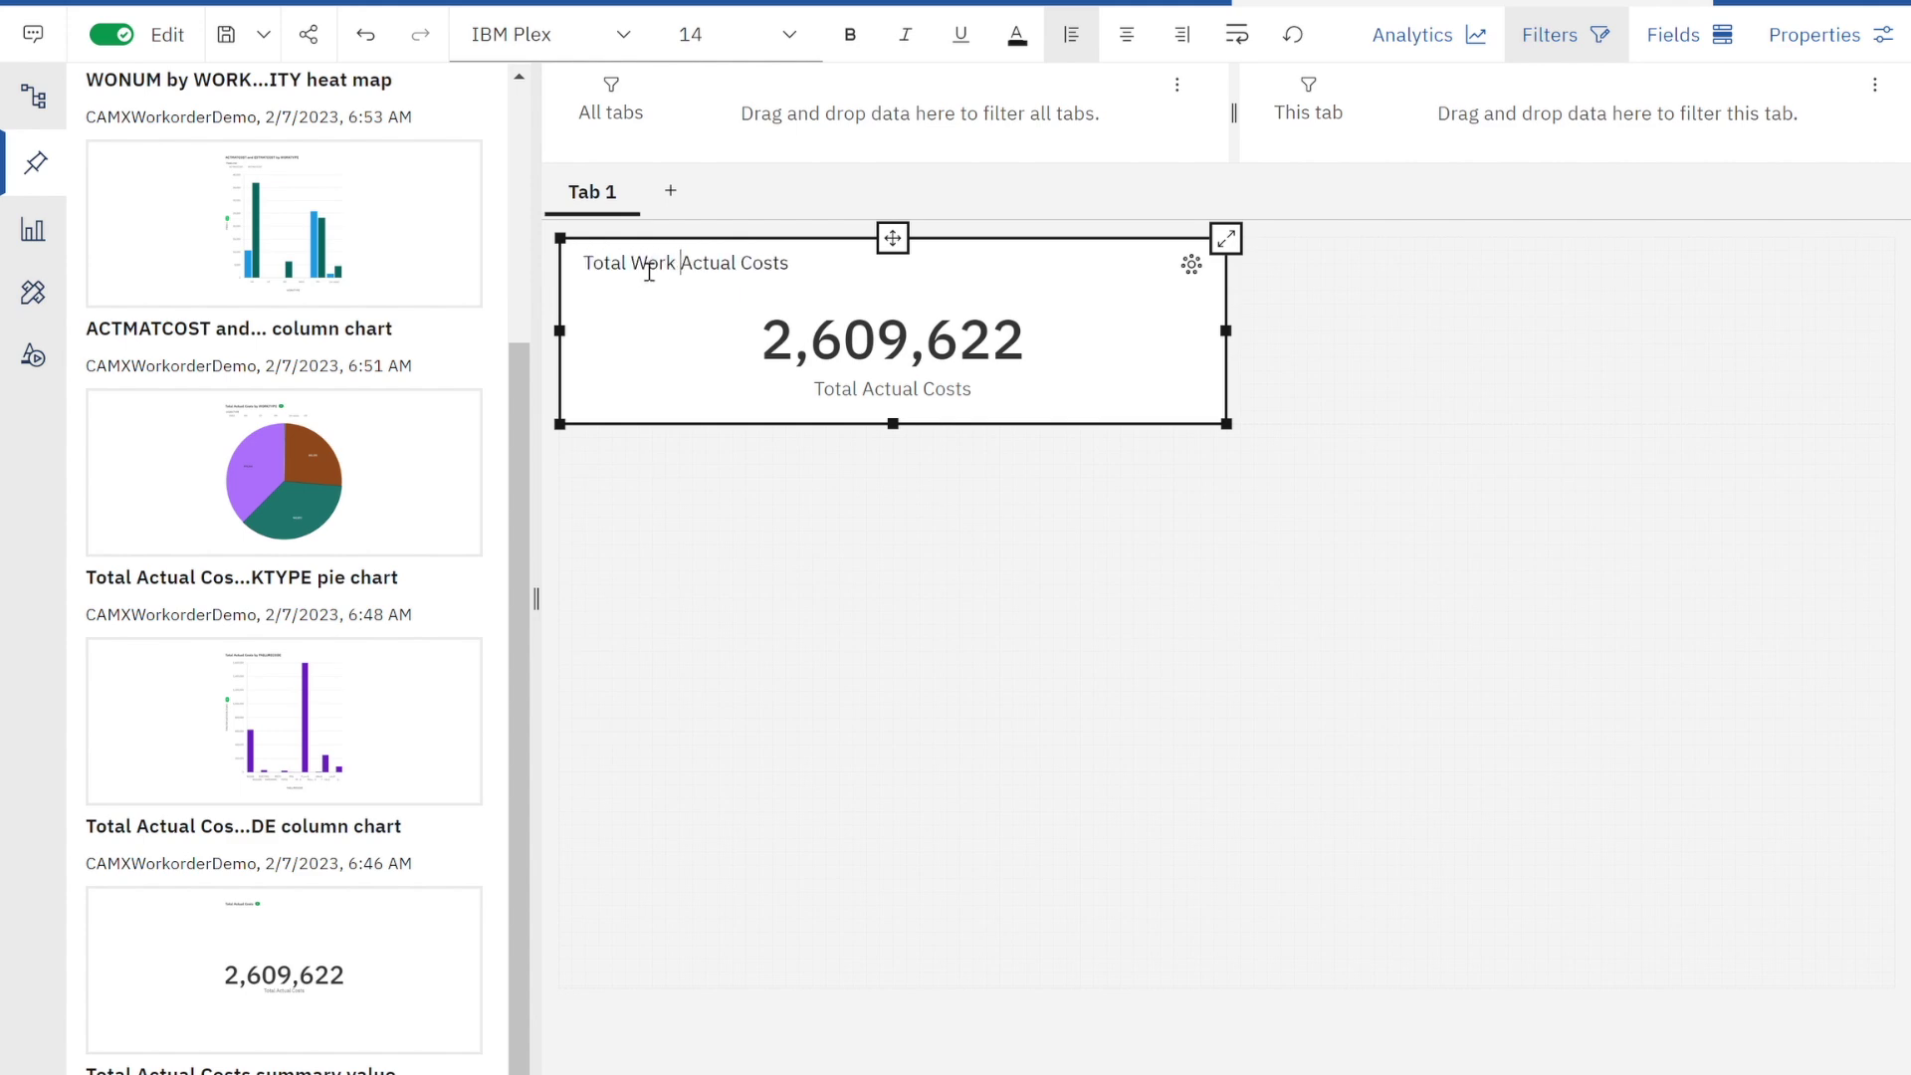
{"action": "left_click", "coordinate": [1224, 806]}
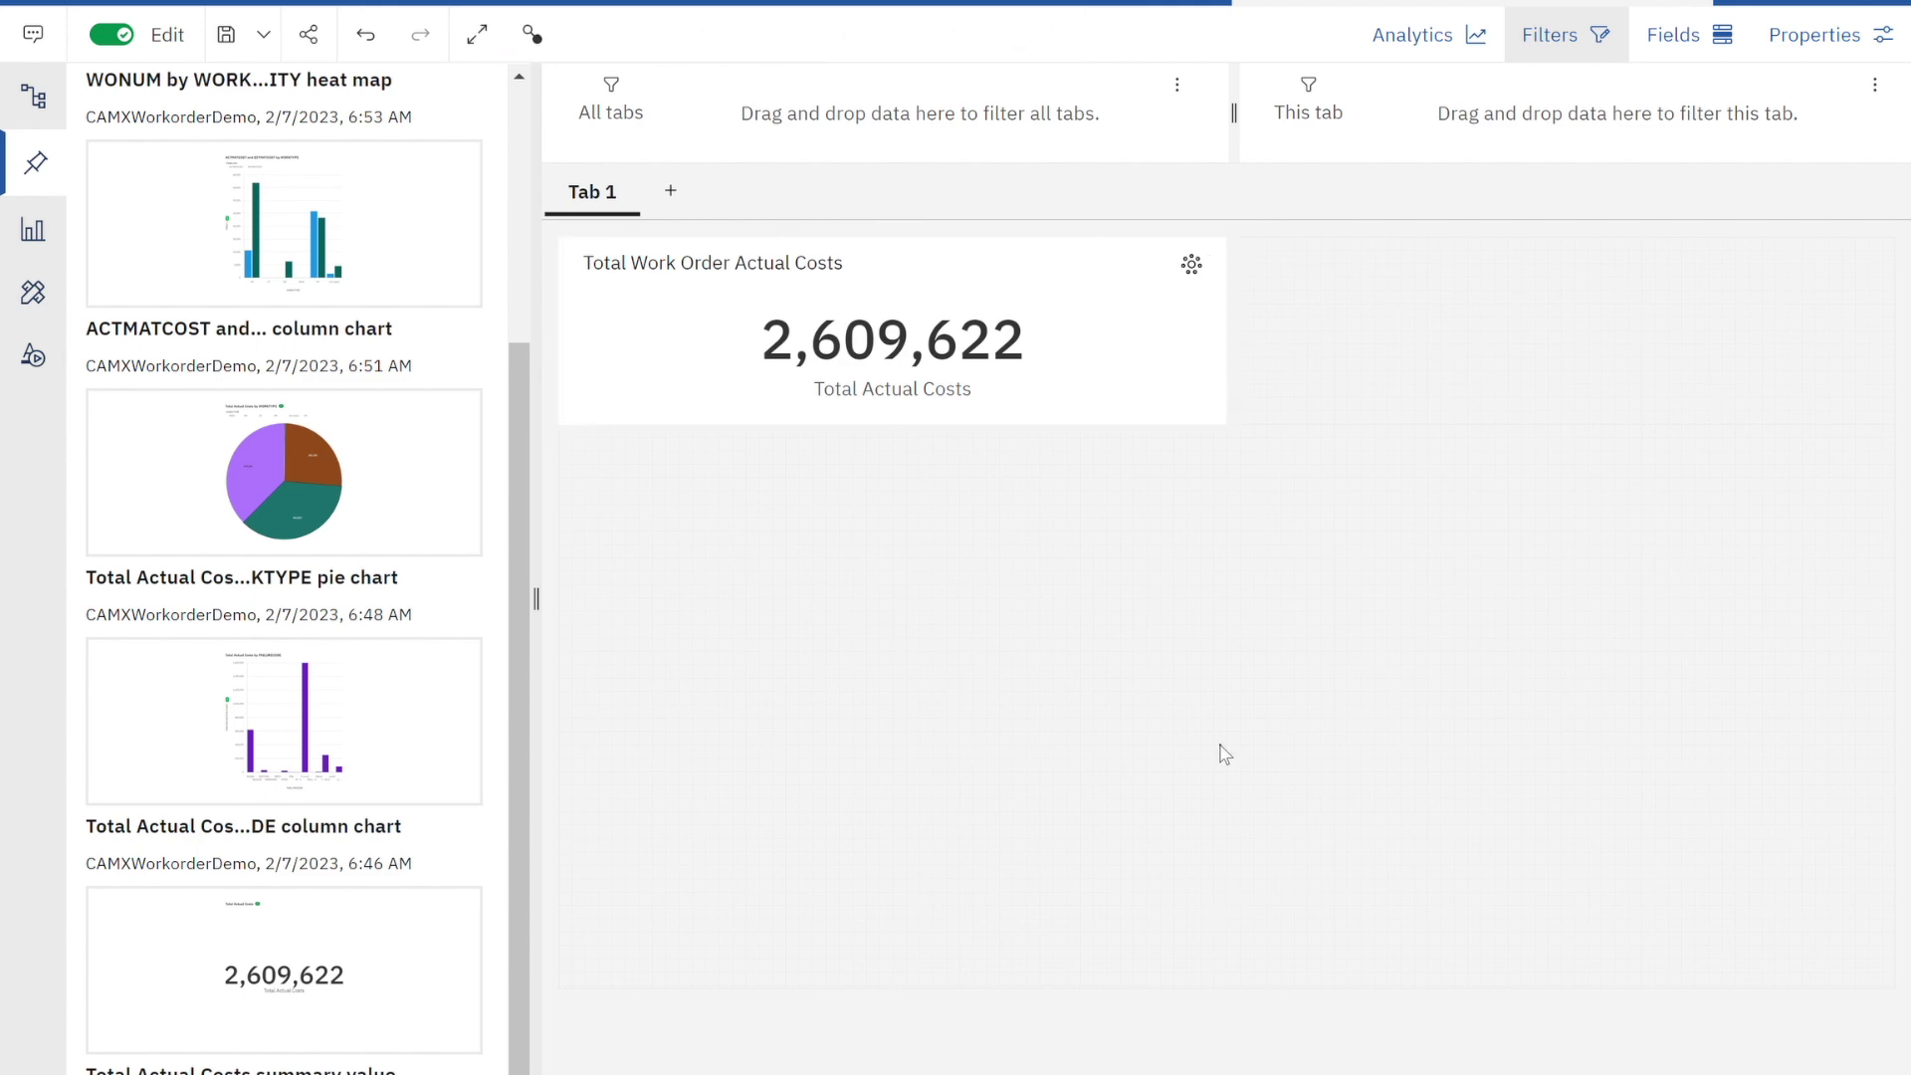
Add a second summary tile beside the costs tile and make it show ACTLABHRS.
{"action": "left_click", "coordinate": [1178, 376]}
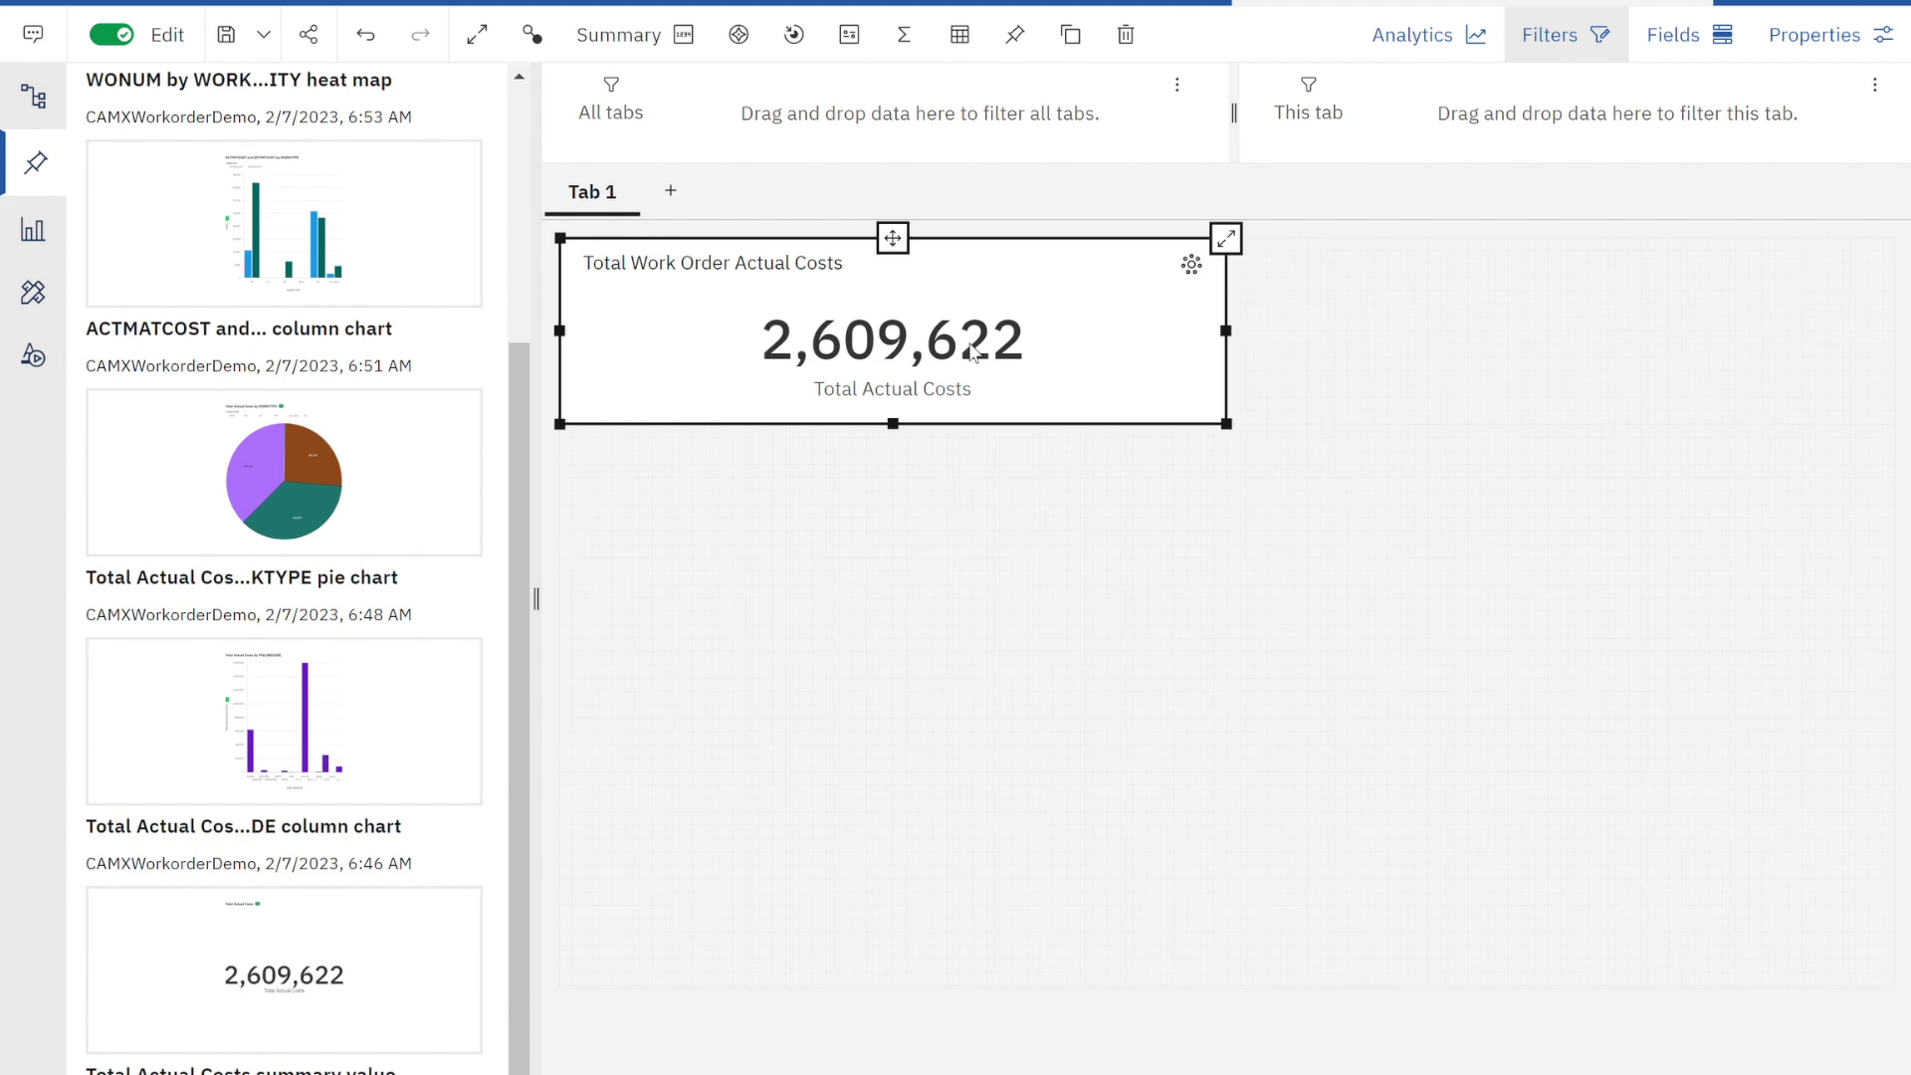
{"action": "left_click_drag", "start_coordinate": [350, 945], "coordinate": [1567, 345]}
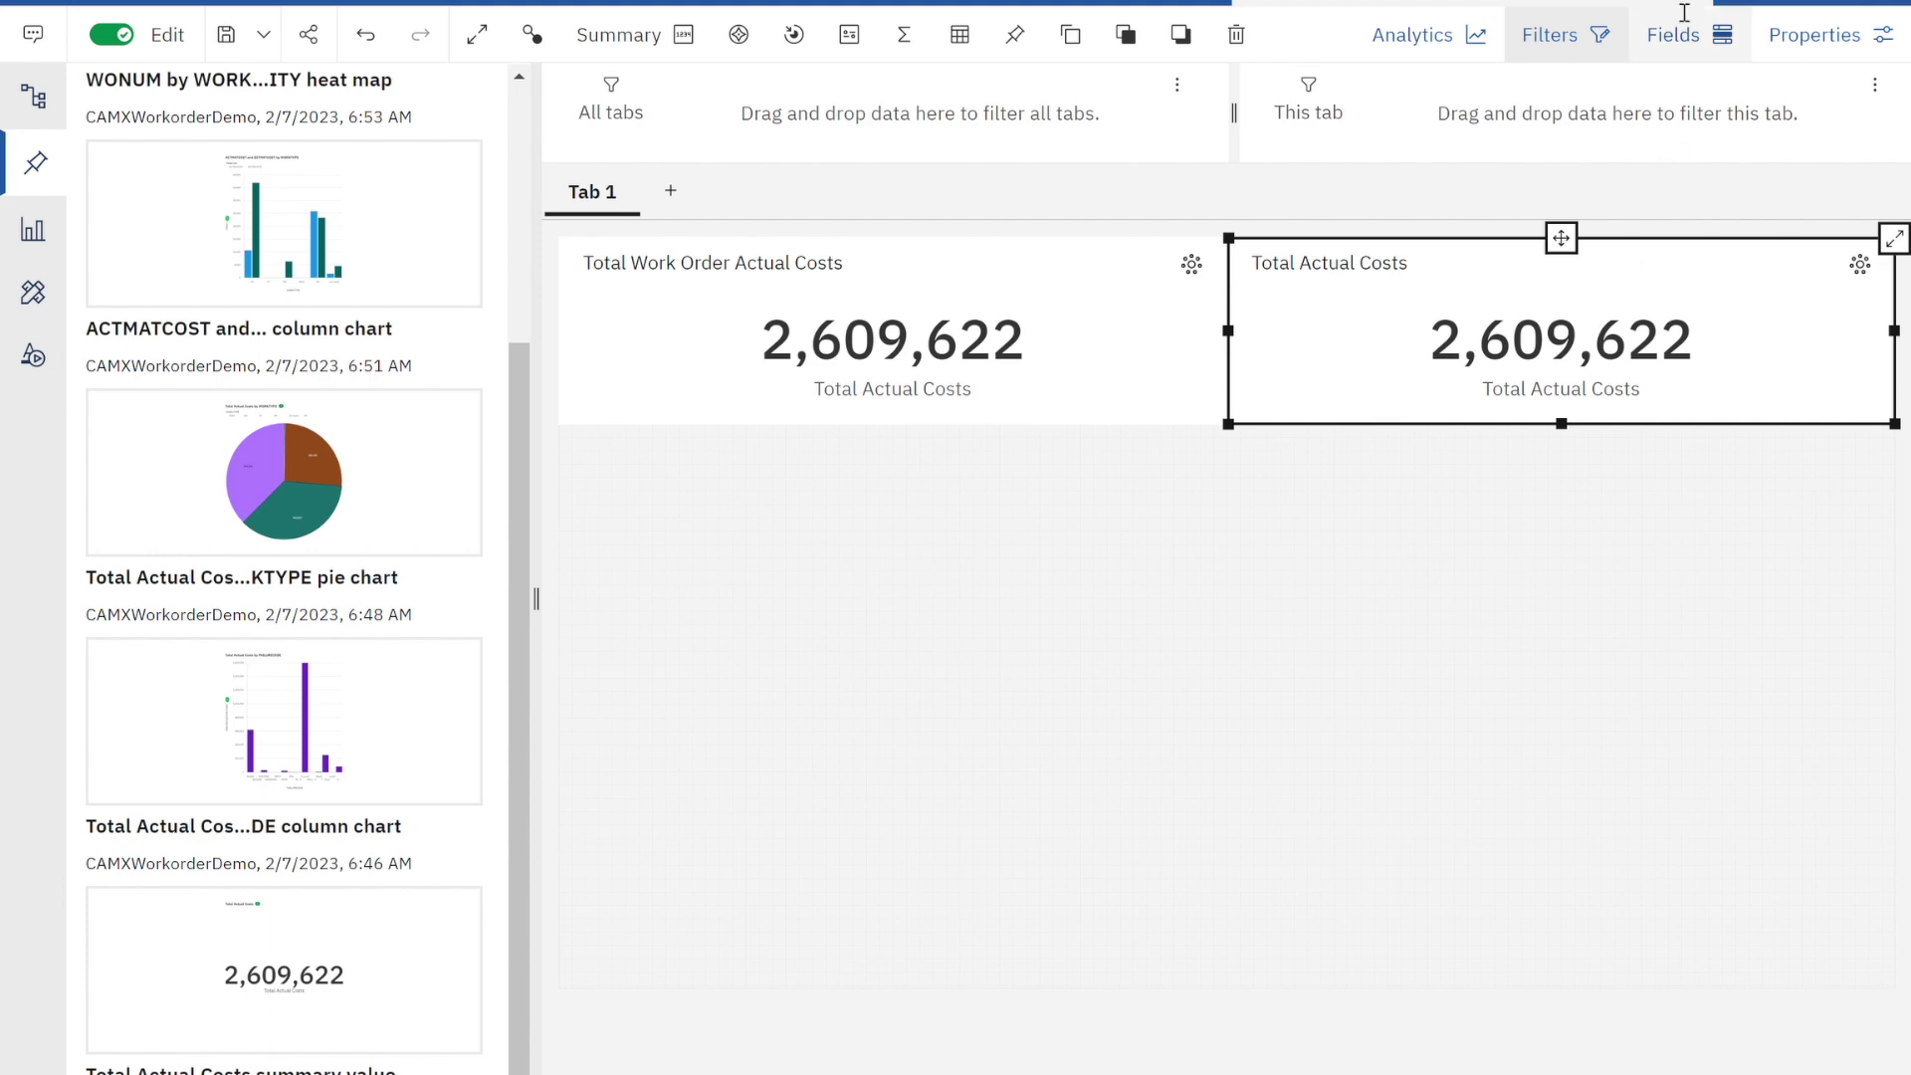
{"action": "left_click", "coordinate": [1675, 45]}
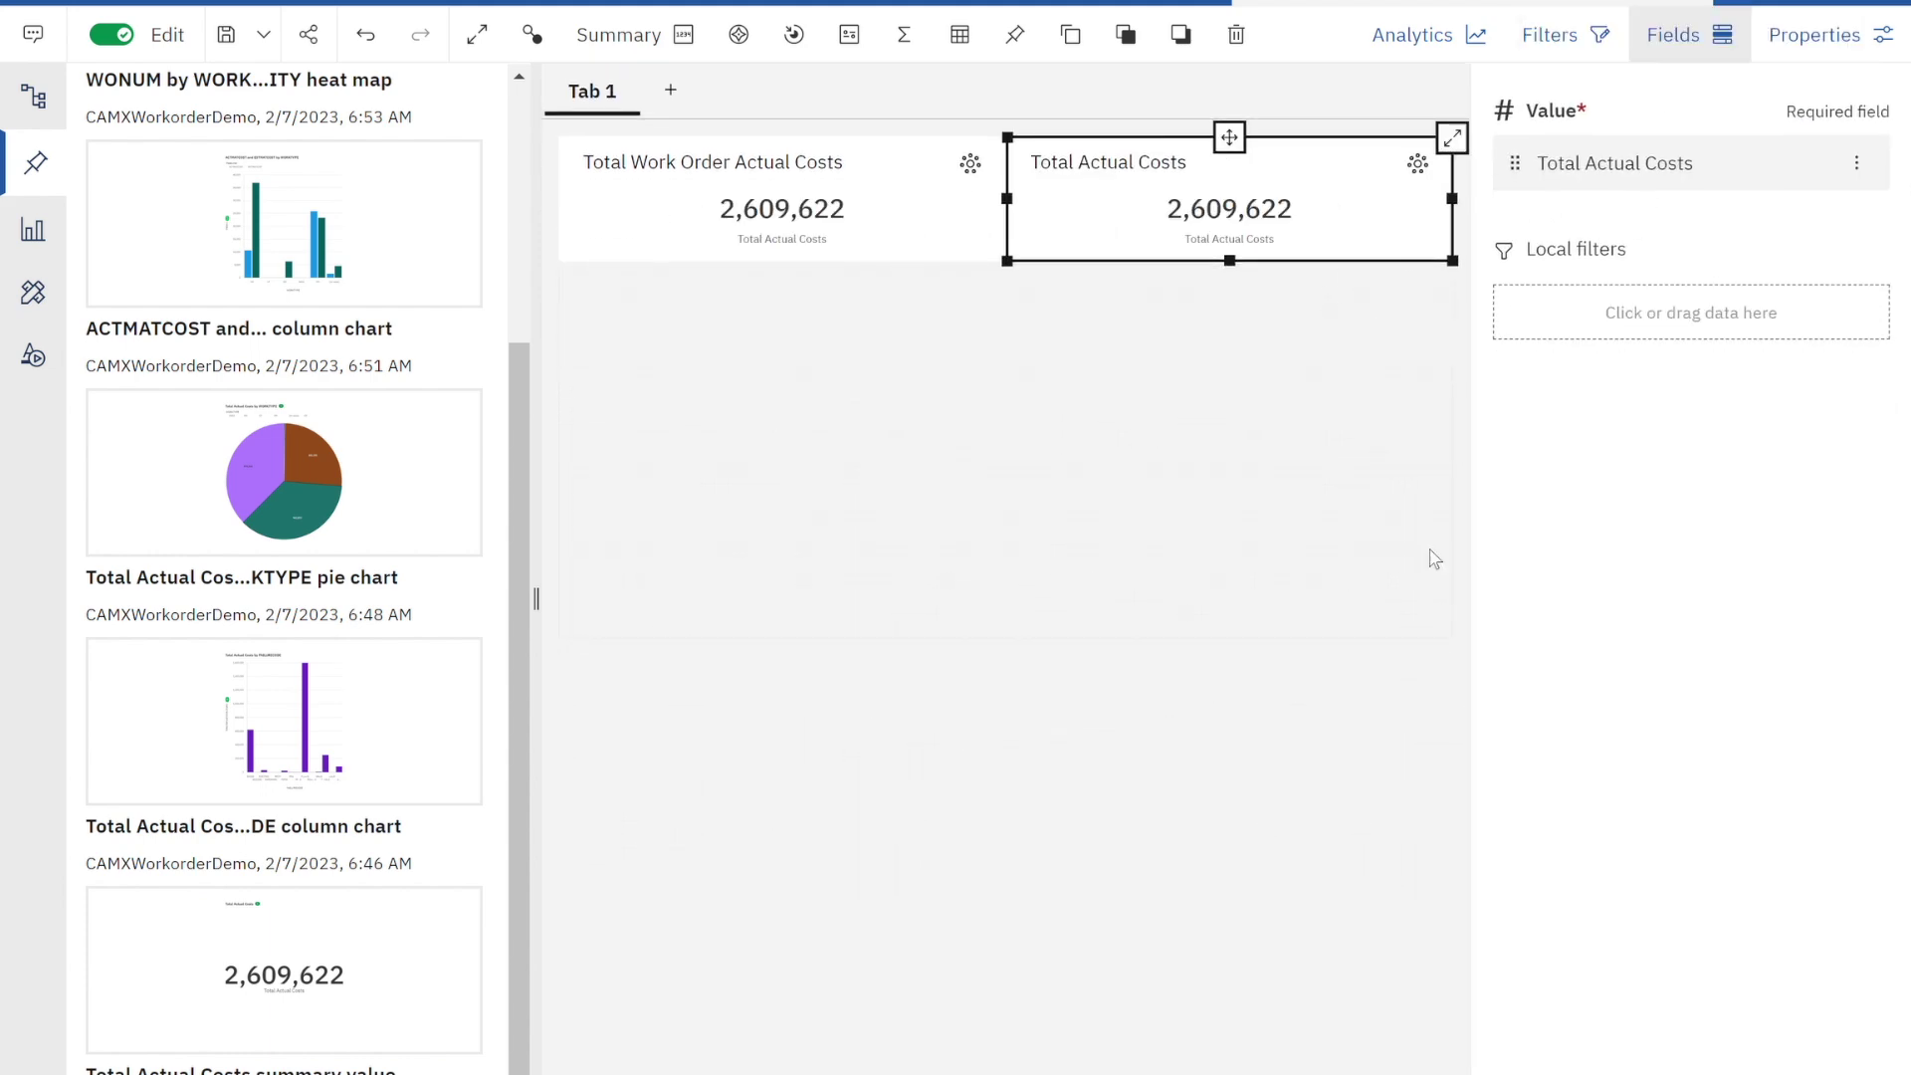
{"action": "left_click", "coordinate": [48, 113]}
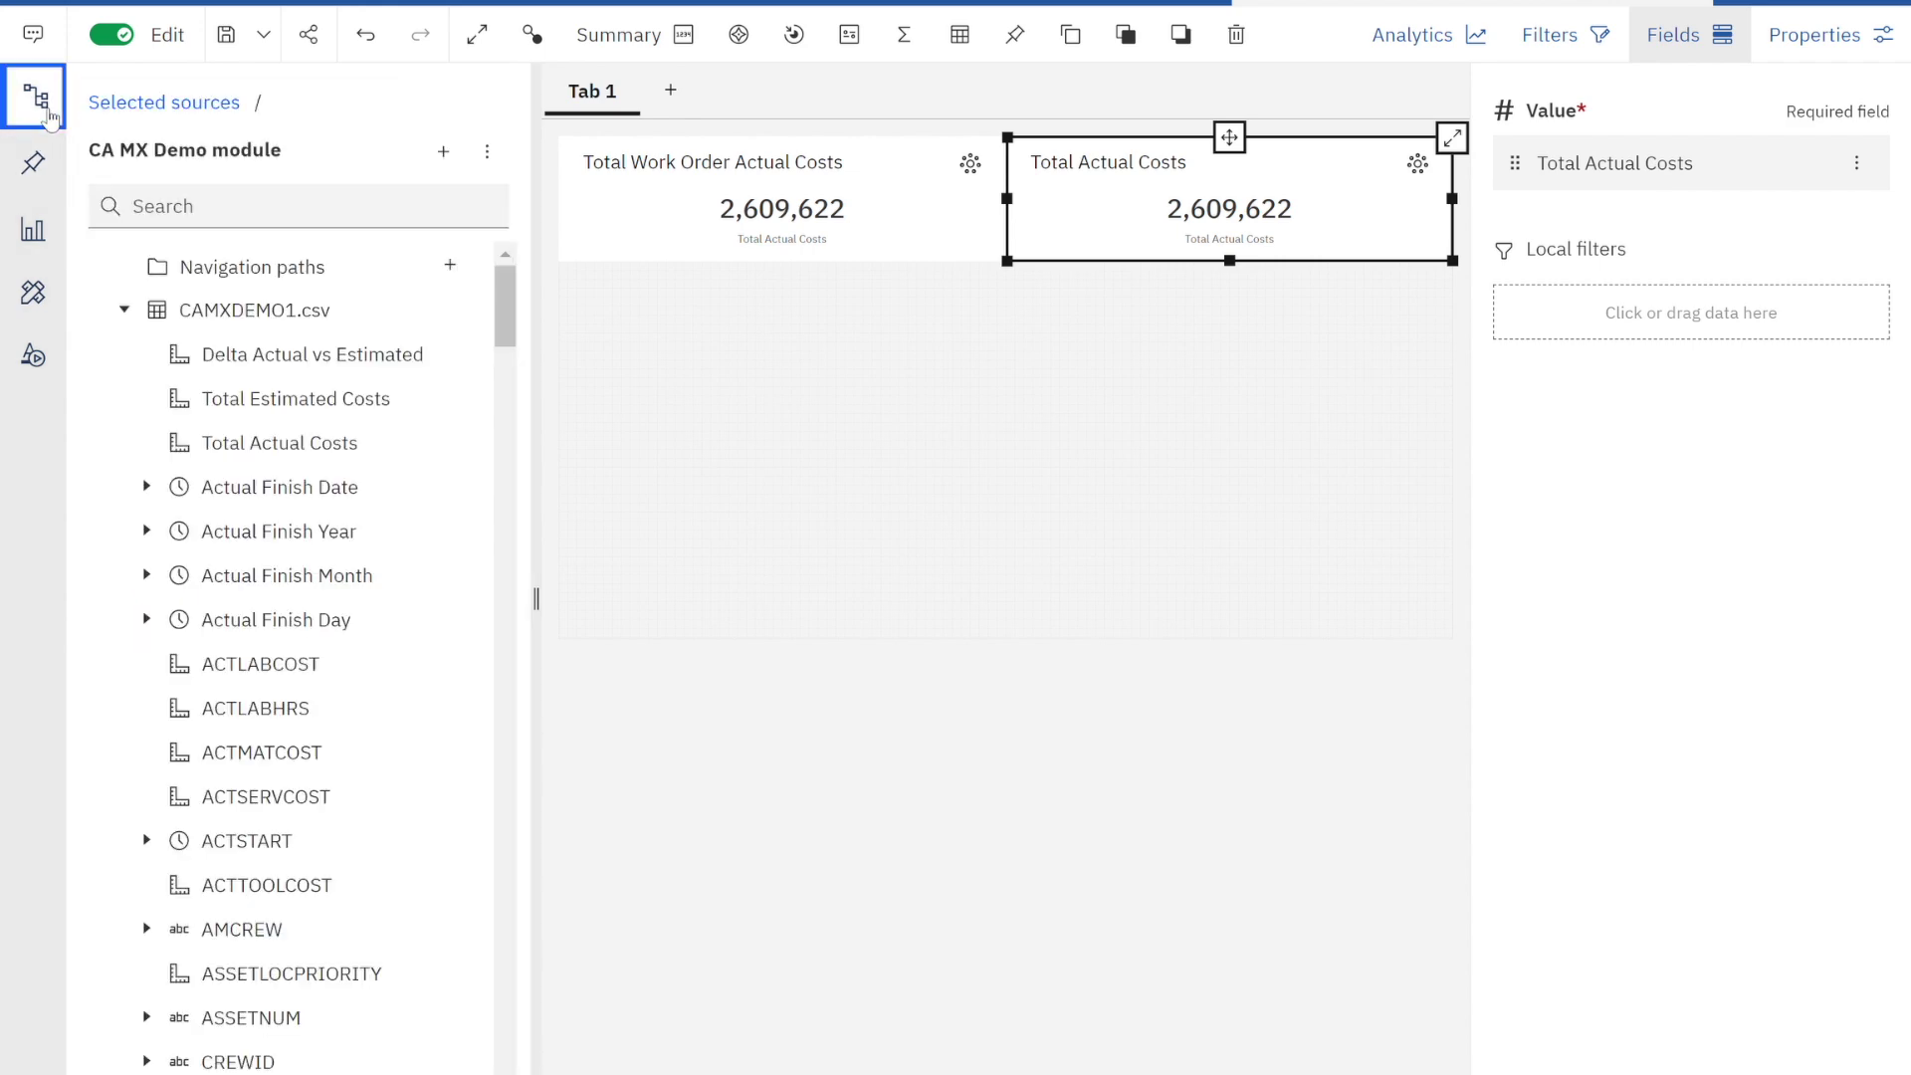
{"action": "left_click_drag", "start_coordinate": [303, 708], "coordinate": [1593, 165]}
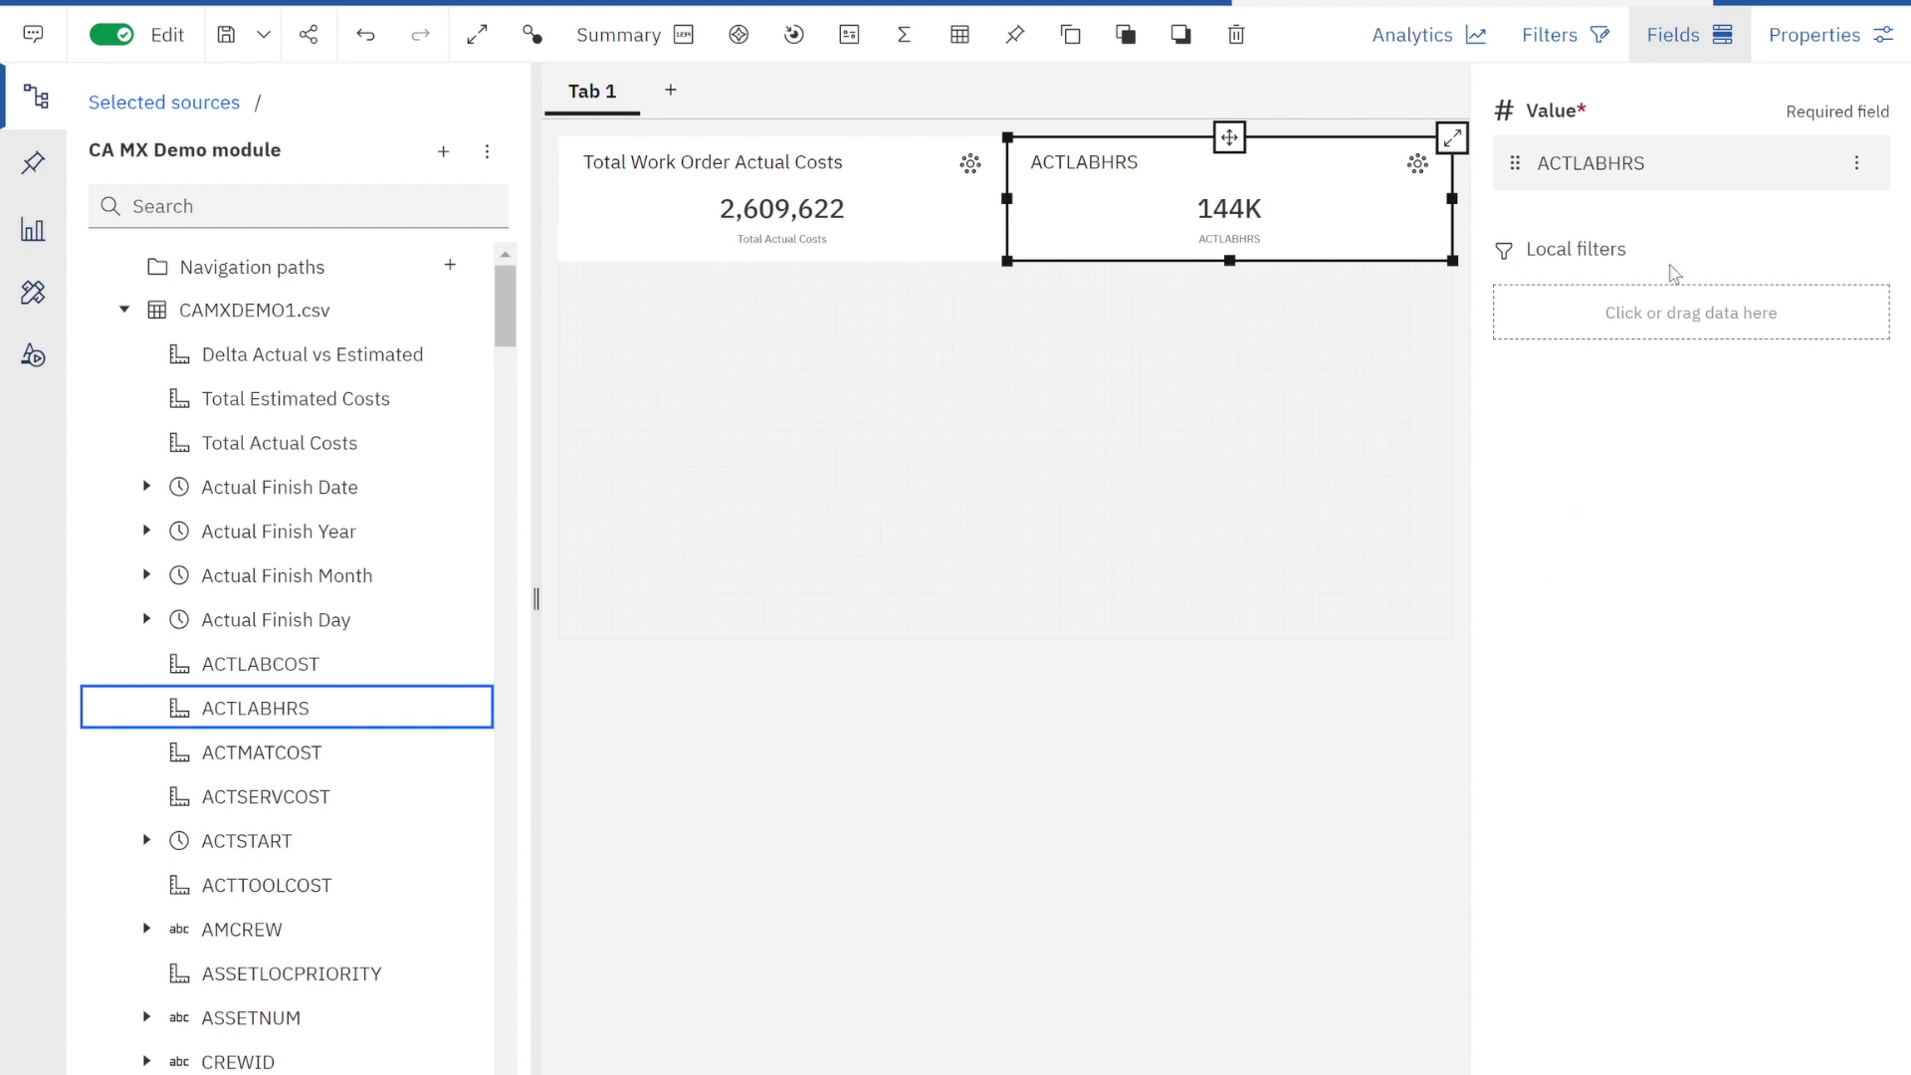
Retitle the ACTLABHRS card 'Total Work Order Actual Hours'.
{"action": "left_click", "coordinate": [1689, 40]}
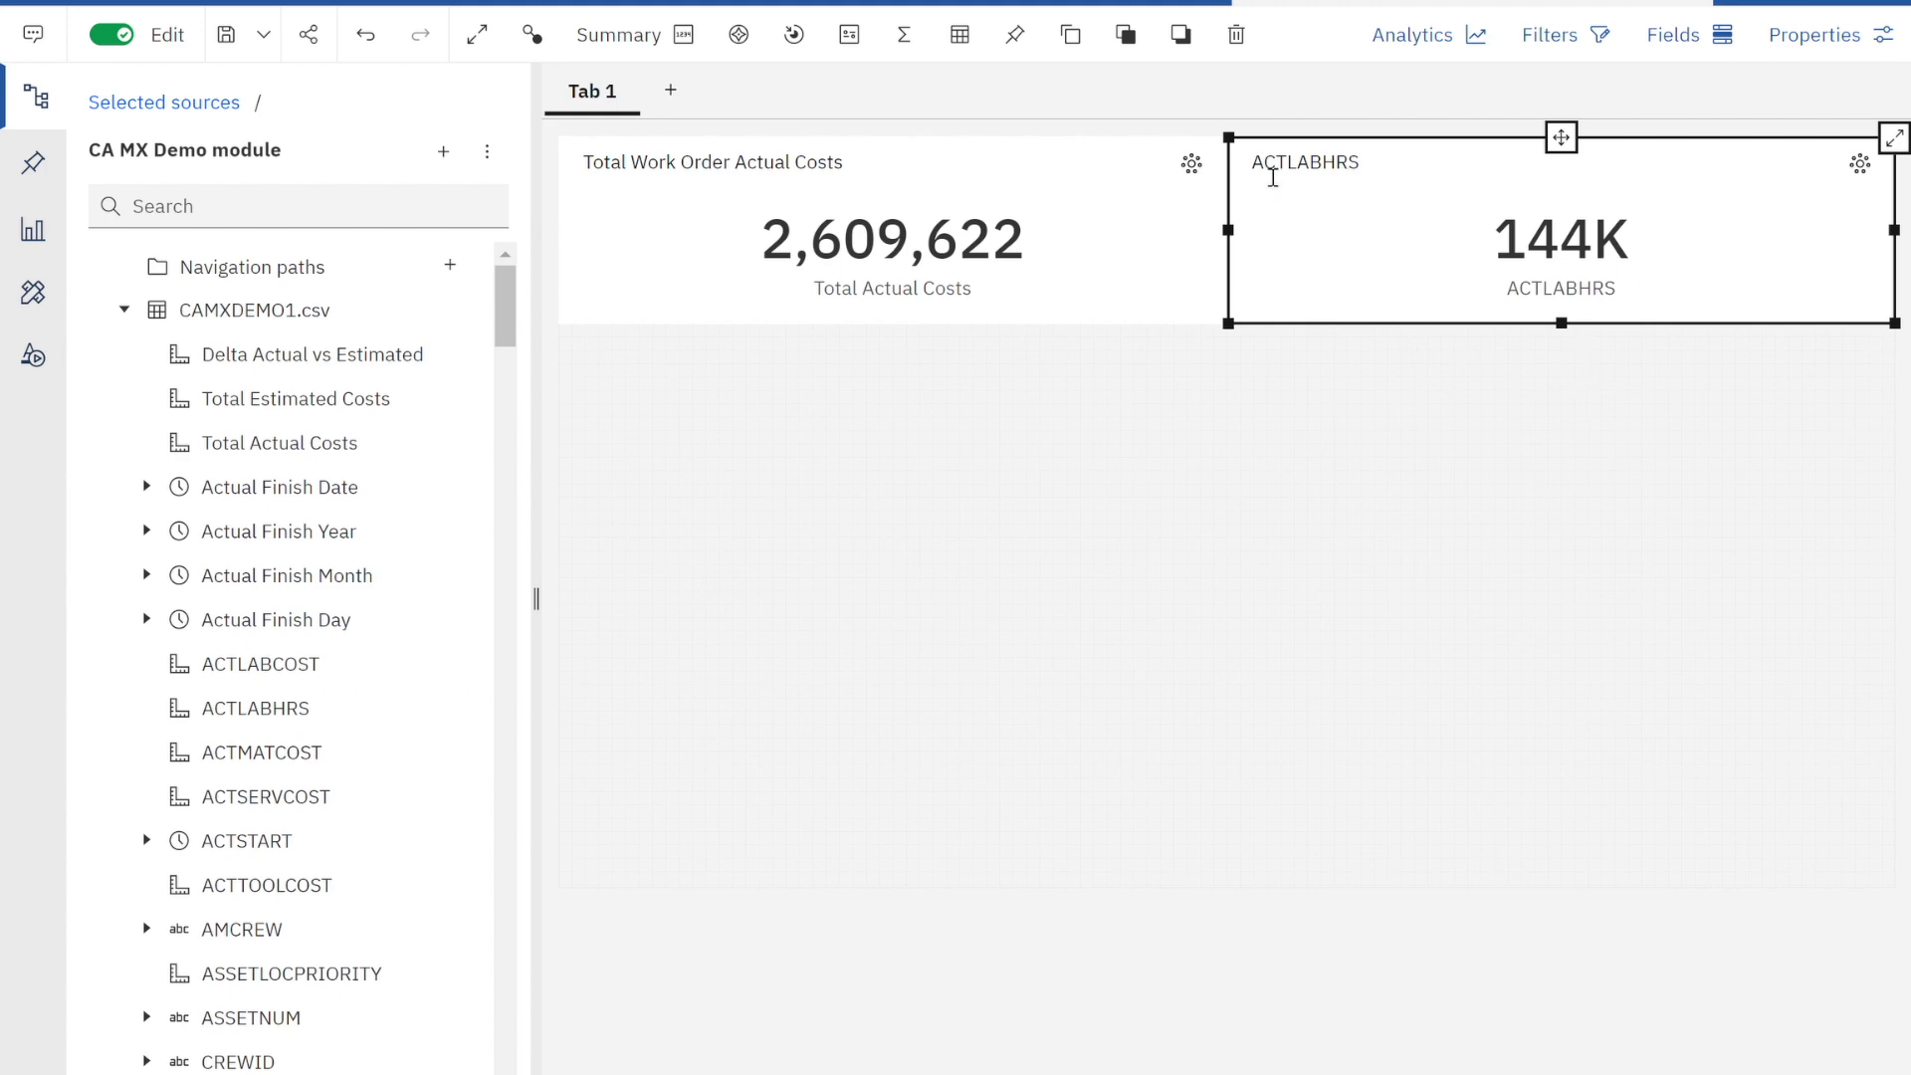
{"action": "double_click", "coordinate": [1272, 180]}
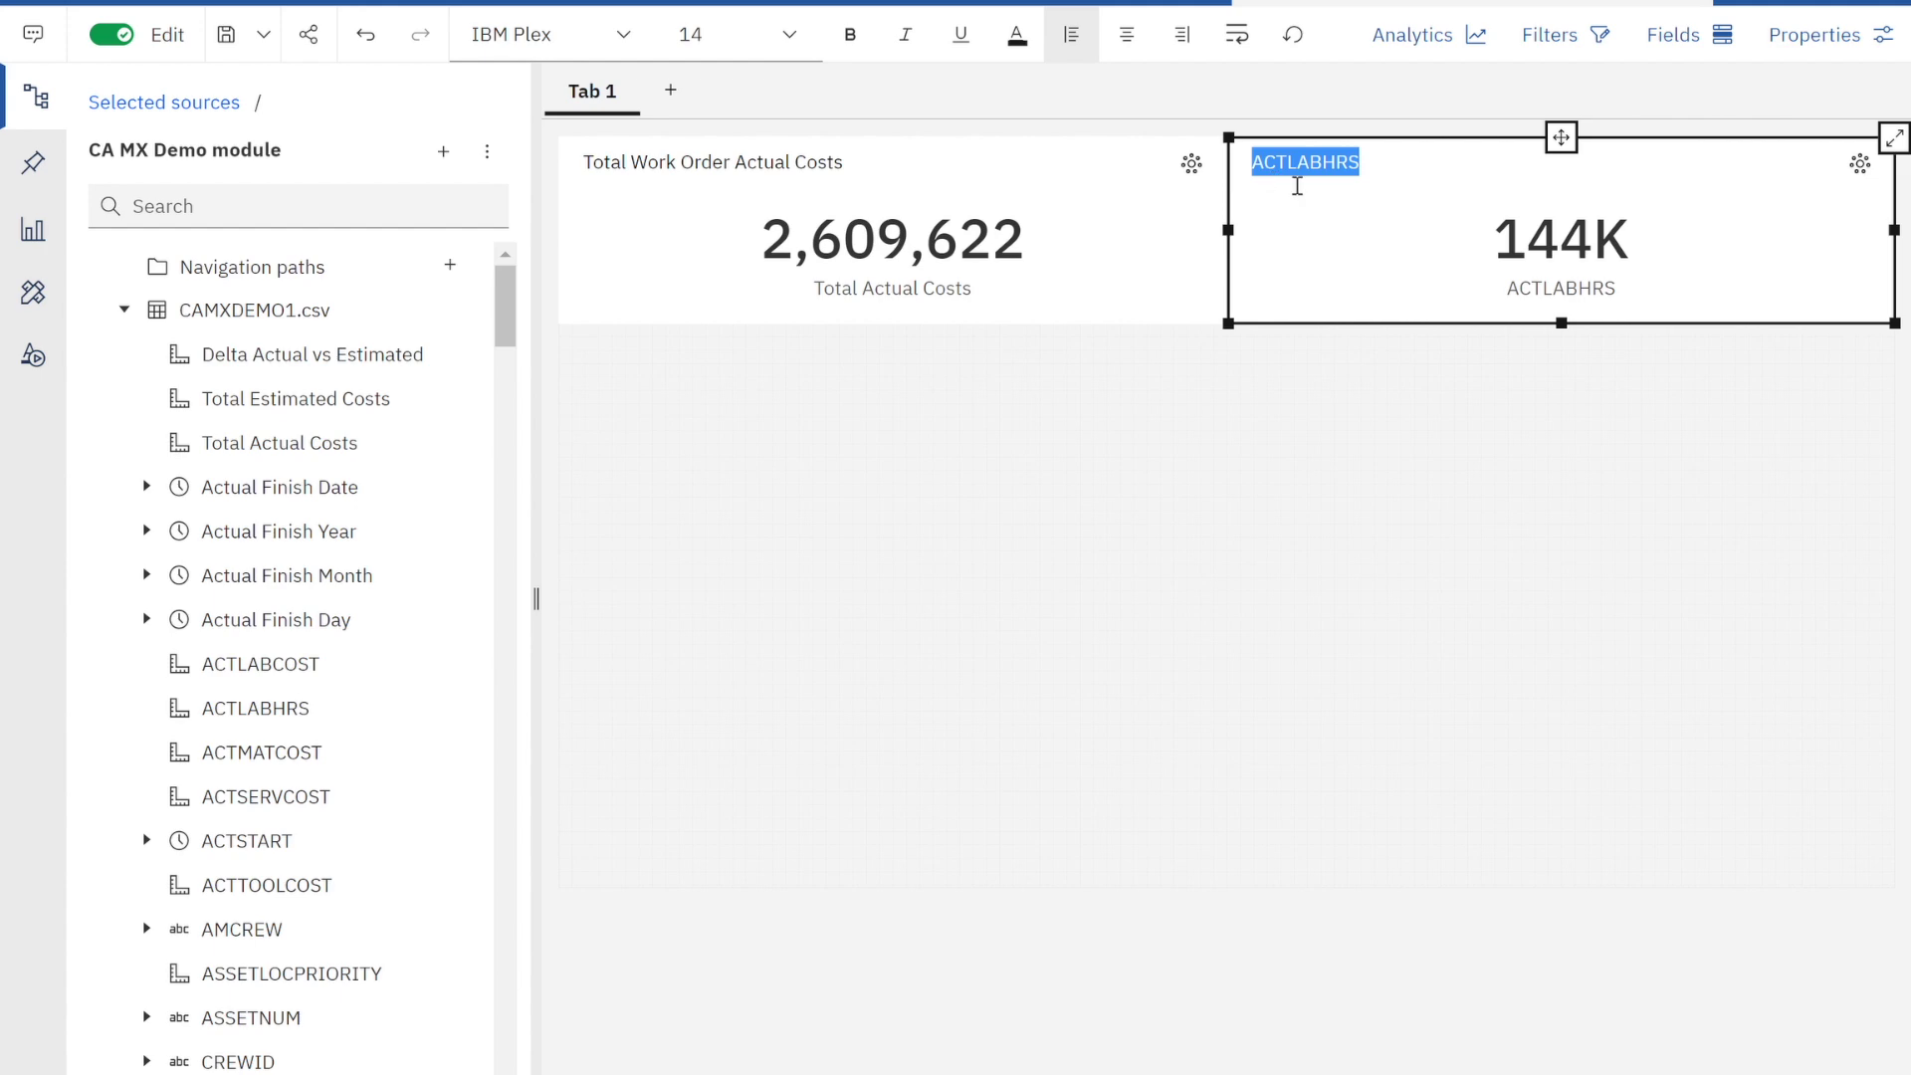
{"action": "type", "text": "Total Work Ord"}
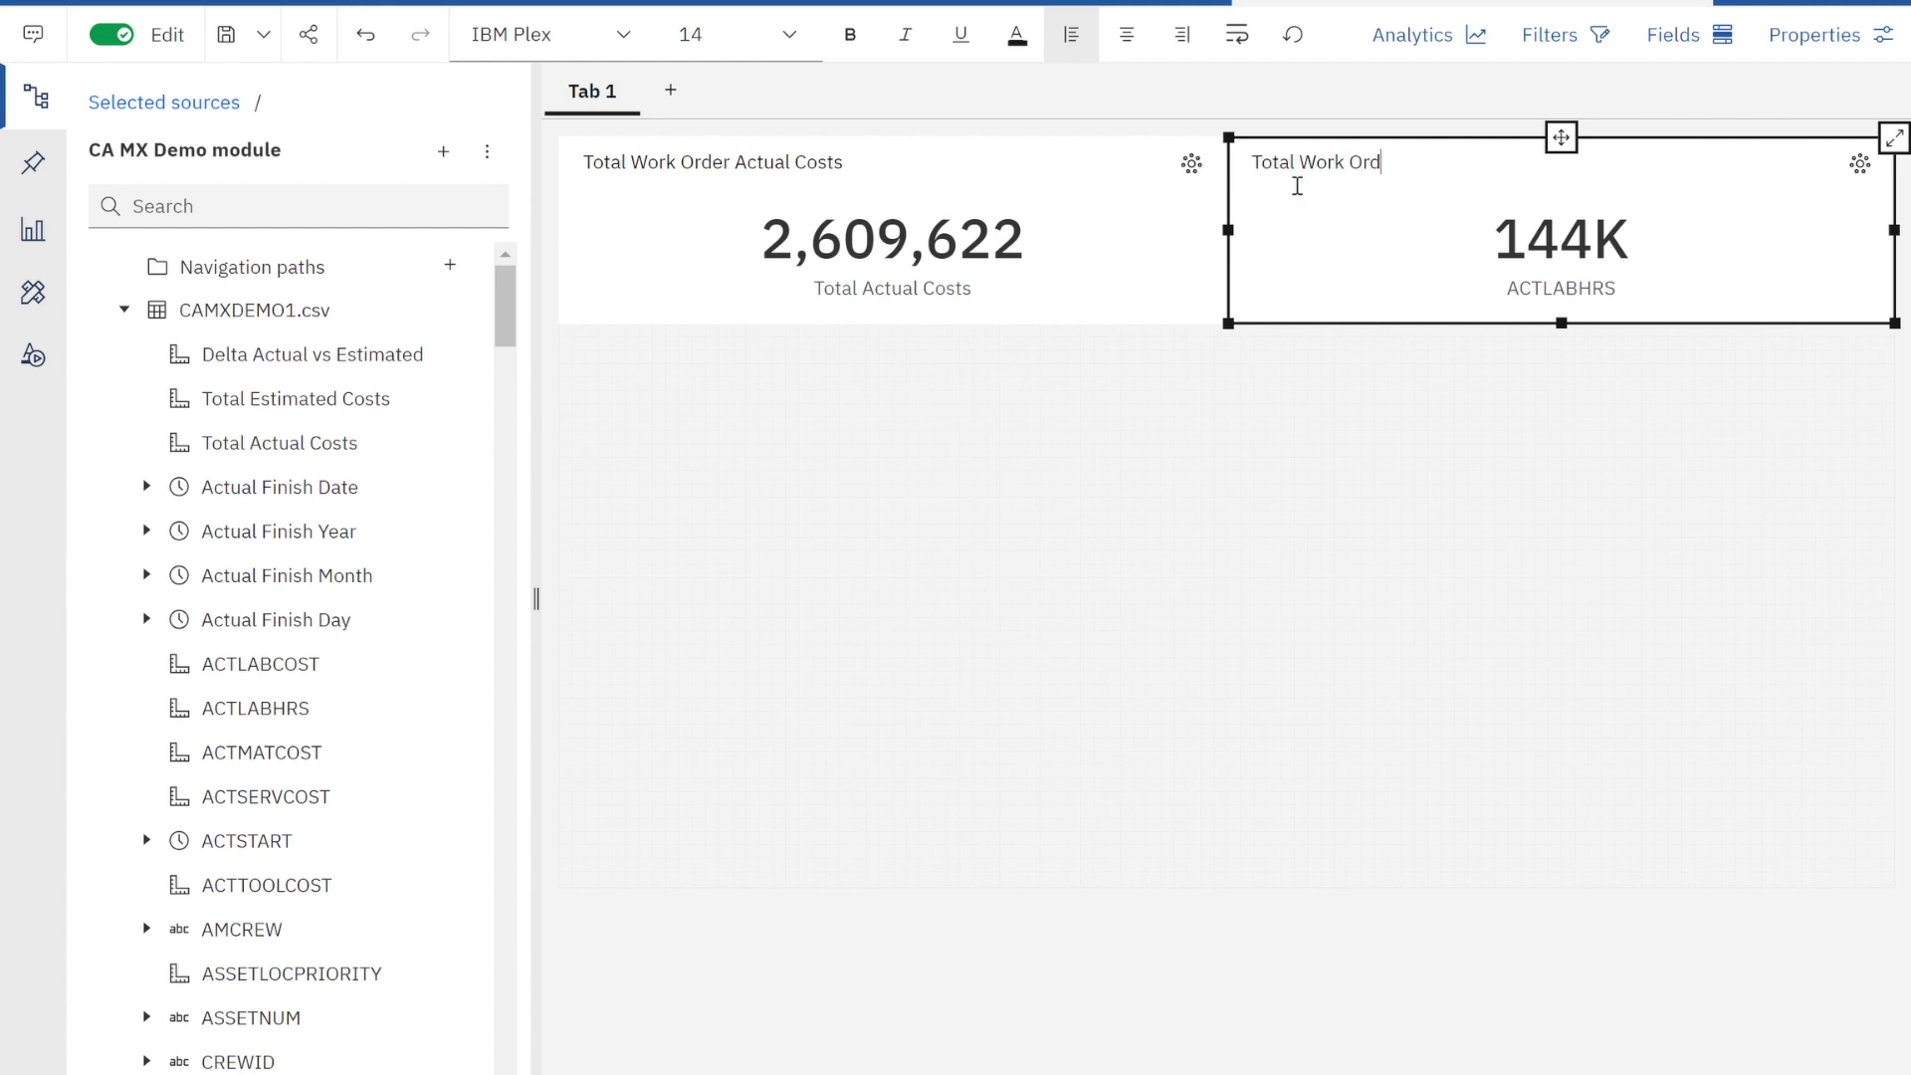
{"action": "type", "text": "er Actual Hours"}
{"action": "left_click", "coordinate": [1438, 577]}
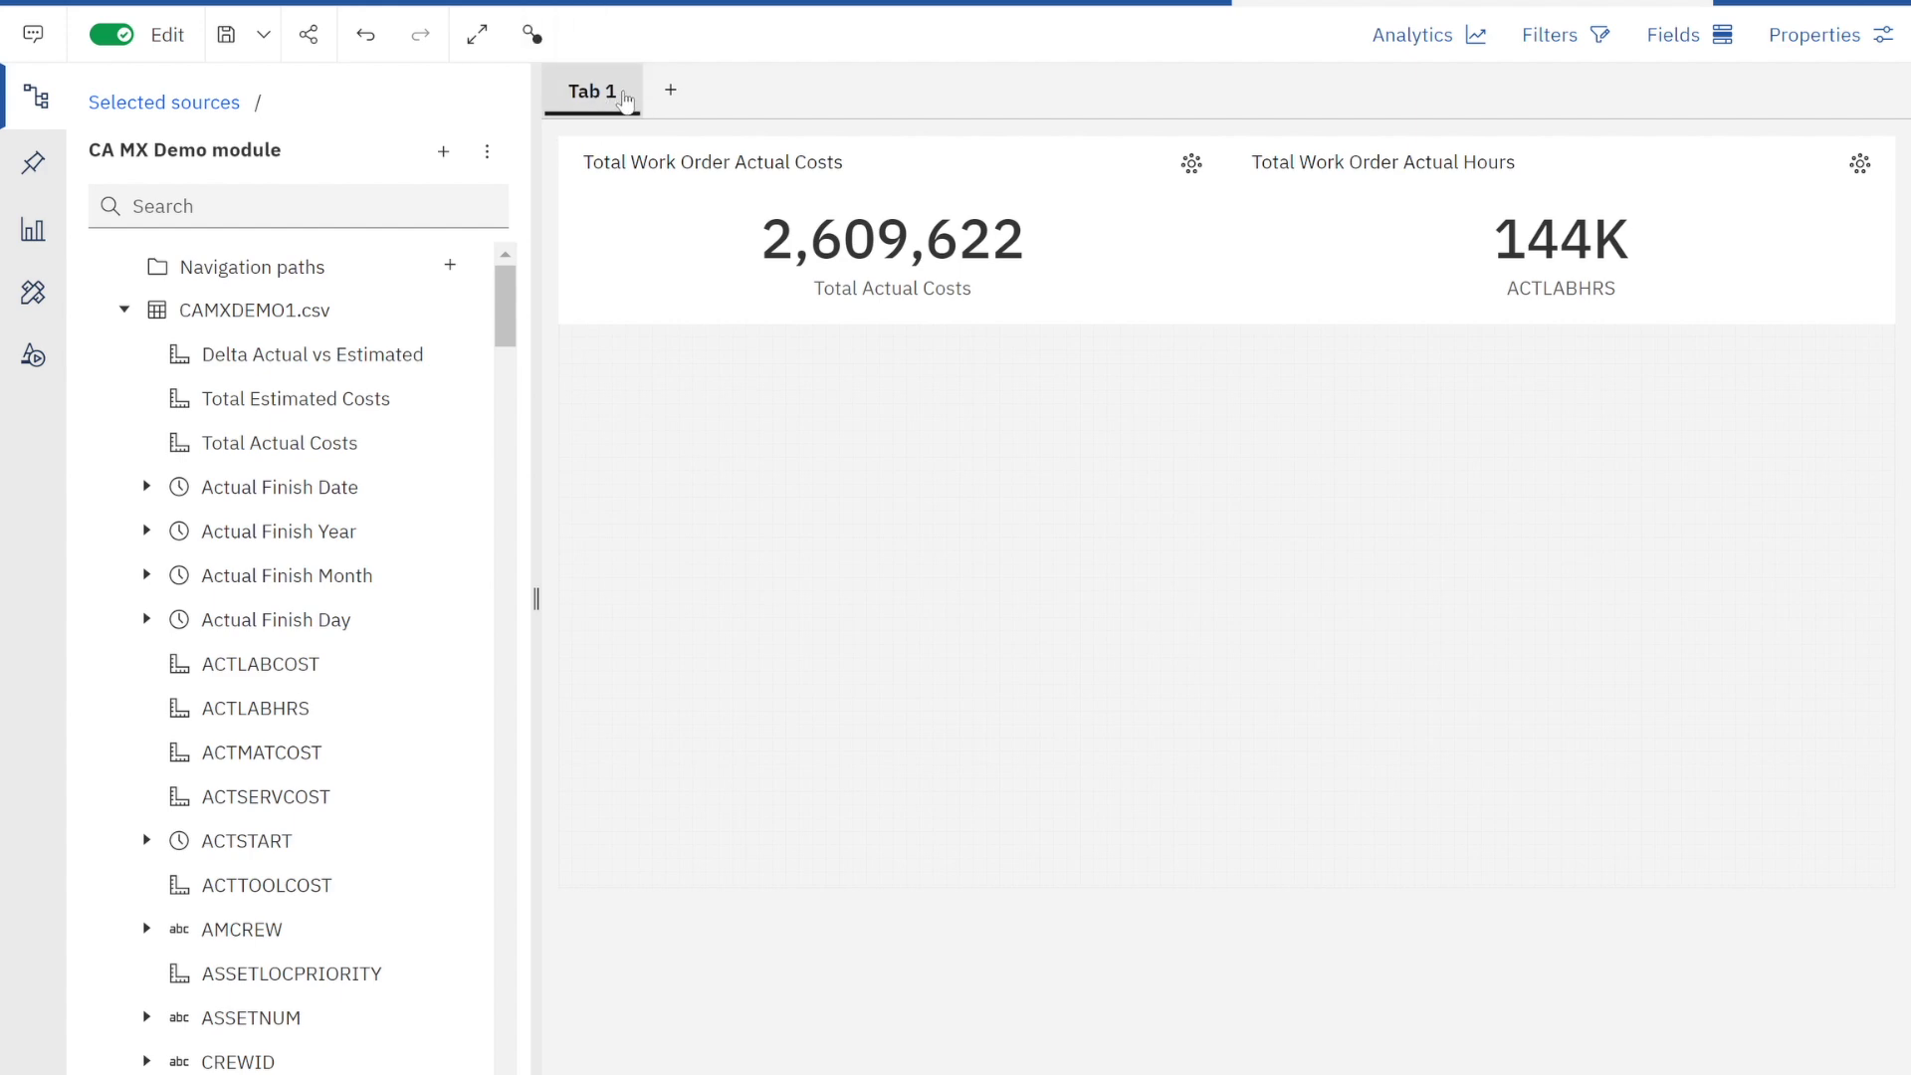
Rename the first dashboard tab to 'Overview'.
{"action": "left_click", "coordinate": [623, 98]}
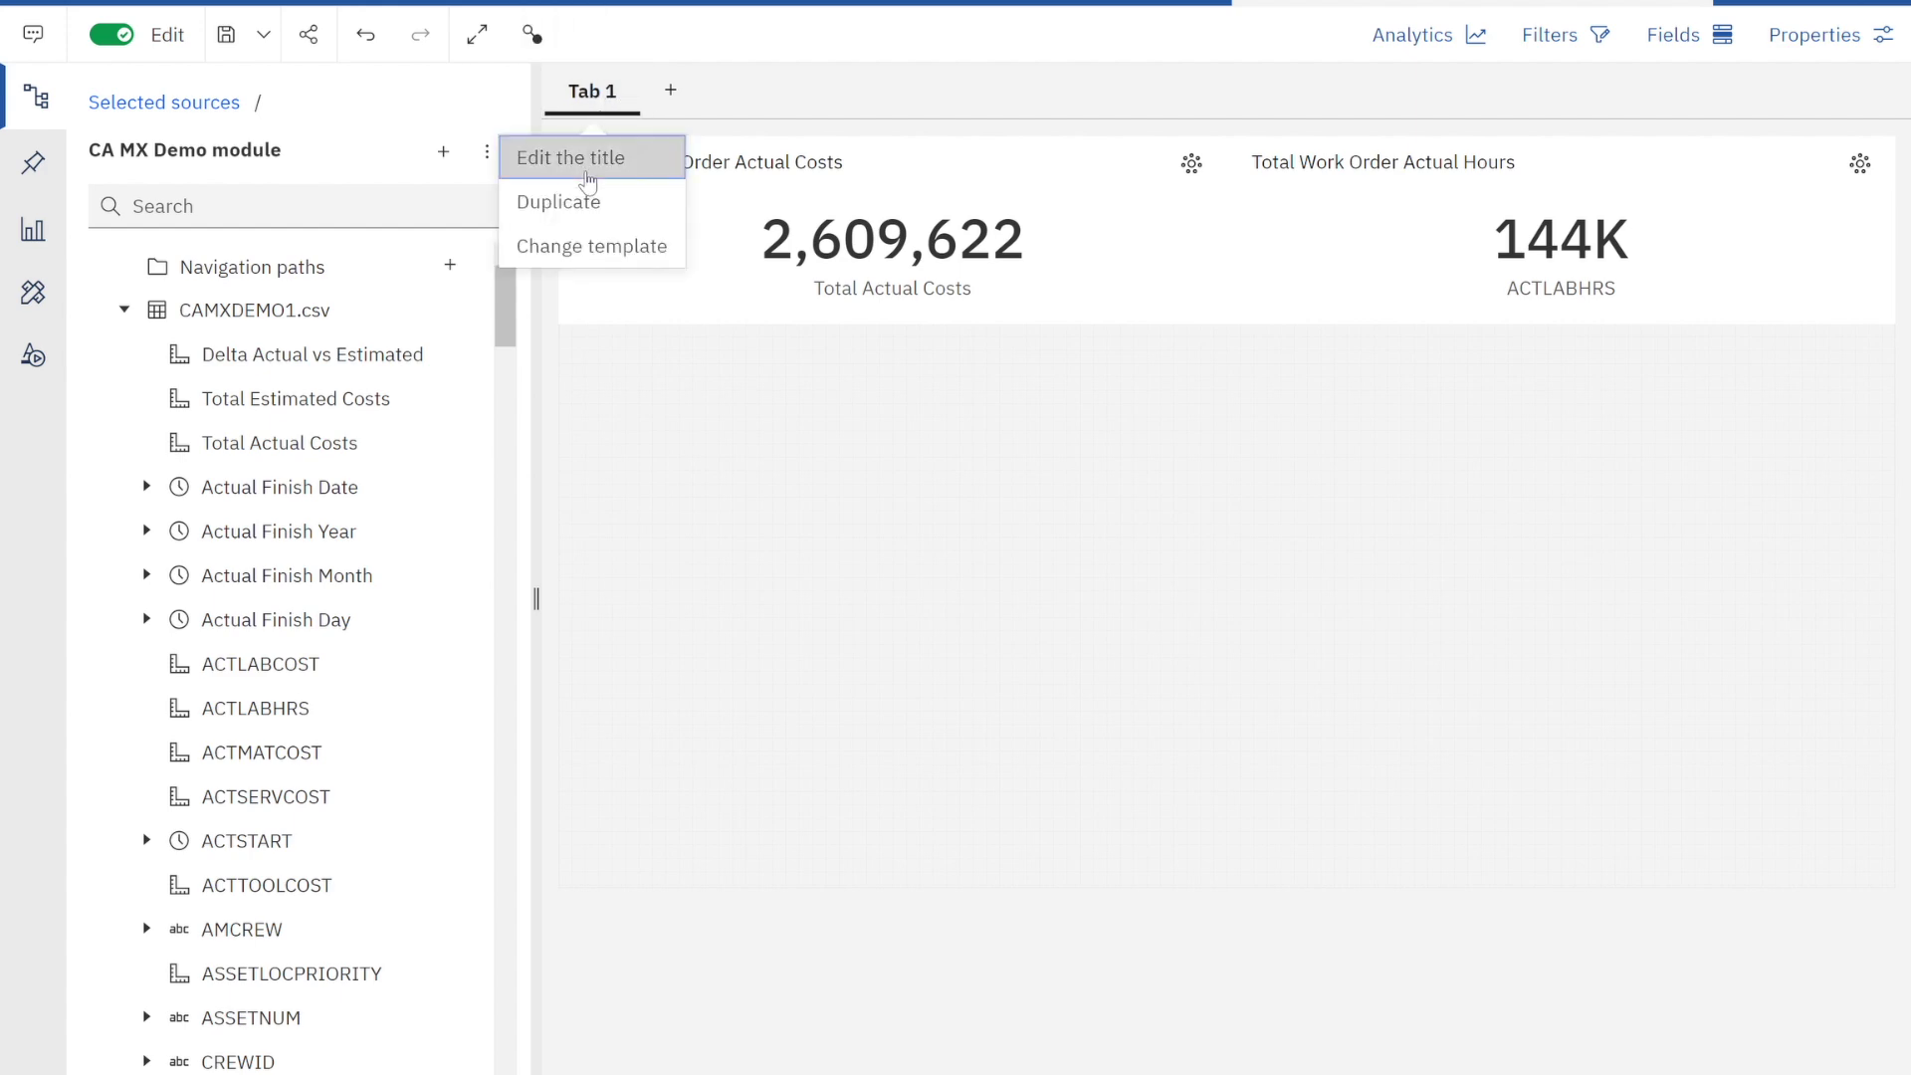
{"action": "left_click", "coordinate": [587, 175]}
{"action": "type", "text": "Overv"}
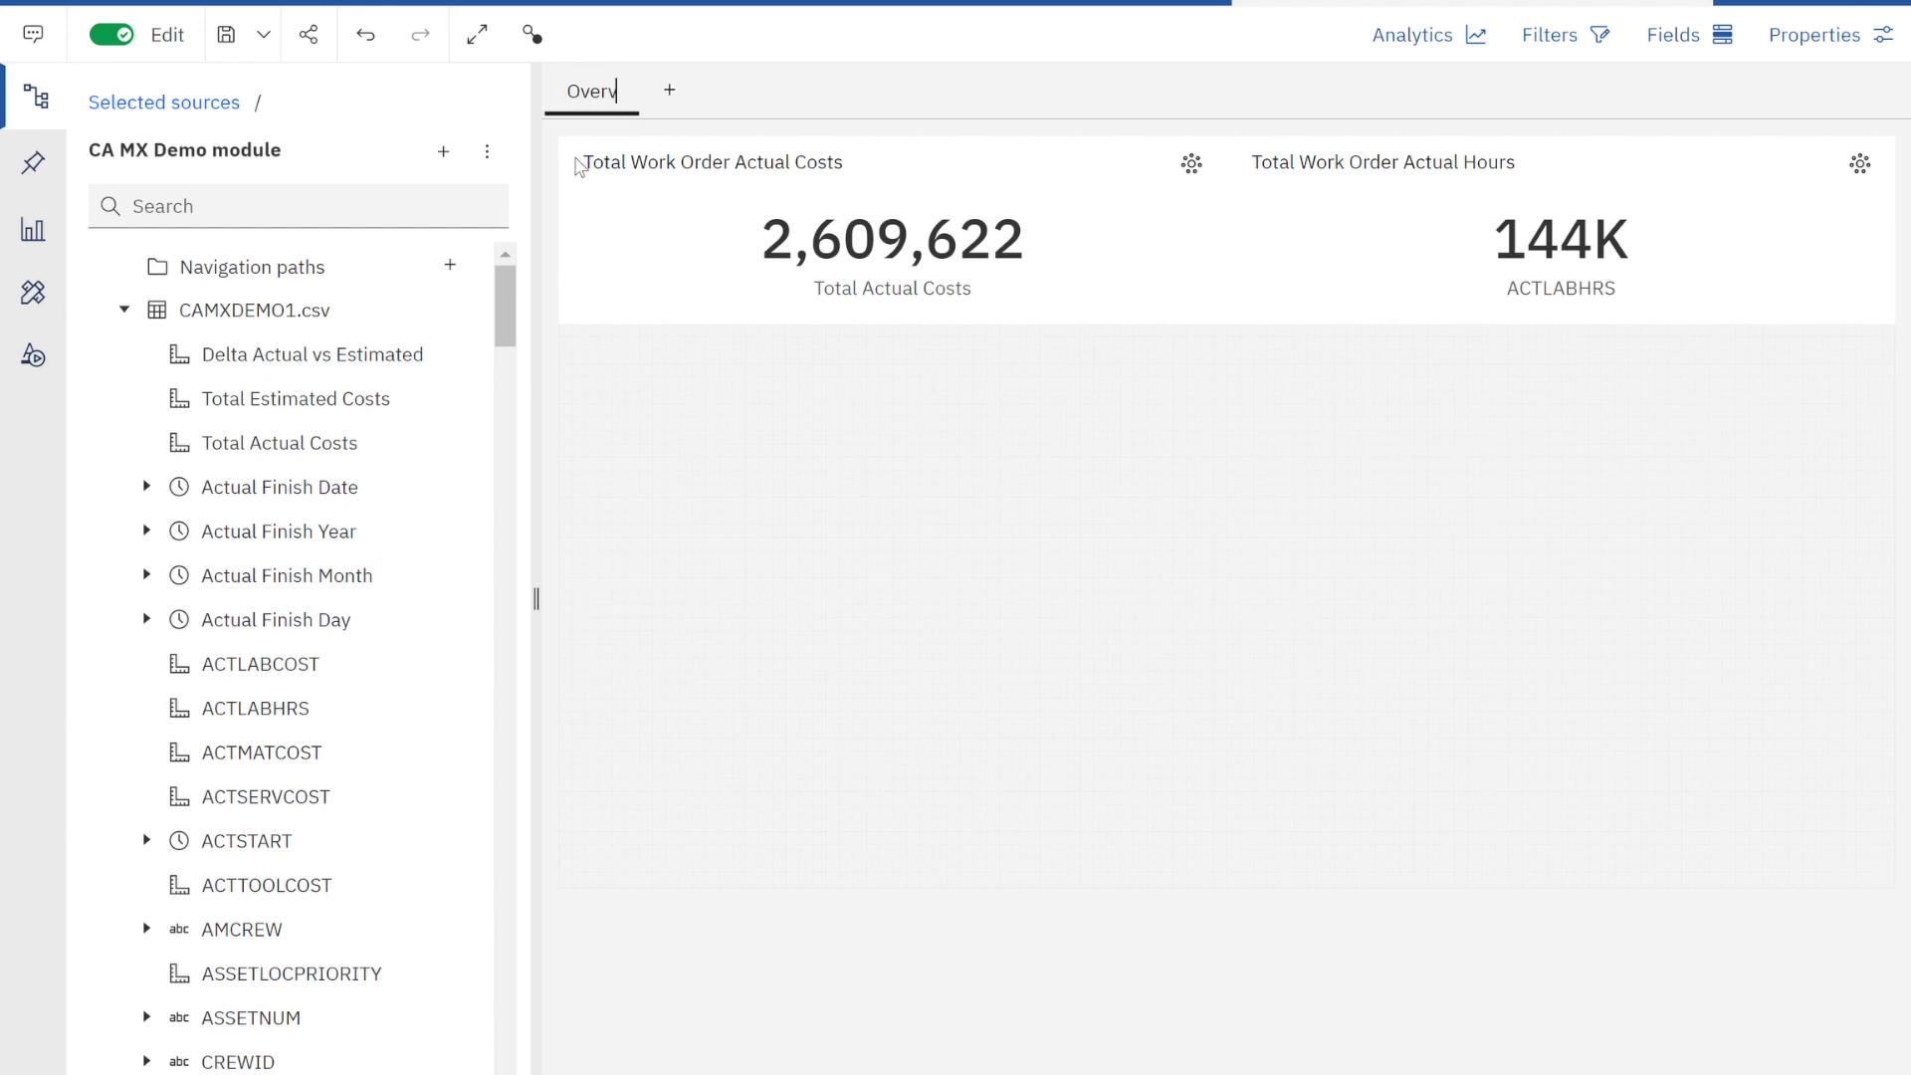
{"action": "type", "text": "ee"}
{"action": "key", "text": "BackSpace"}
{"action": "type", "text": "iew"}
{"action": "key", "text": "Return"}
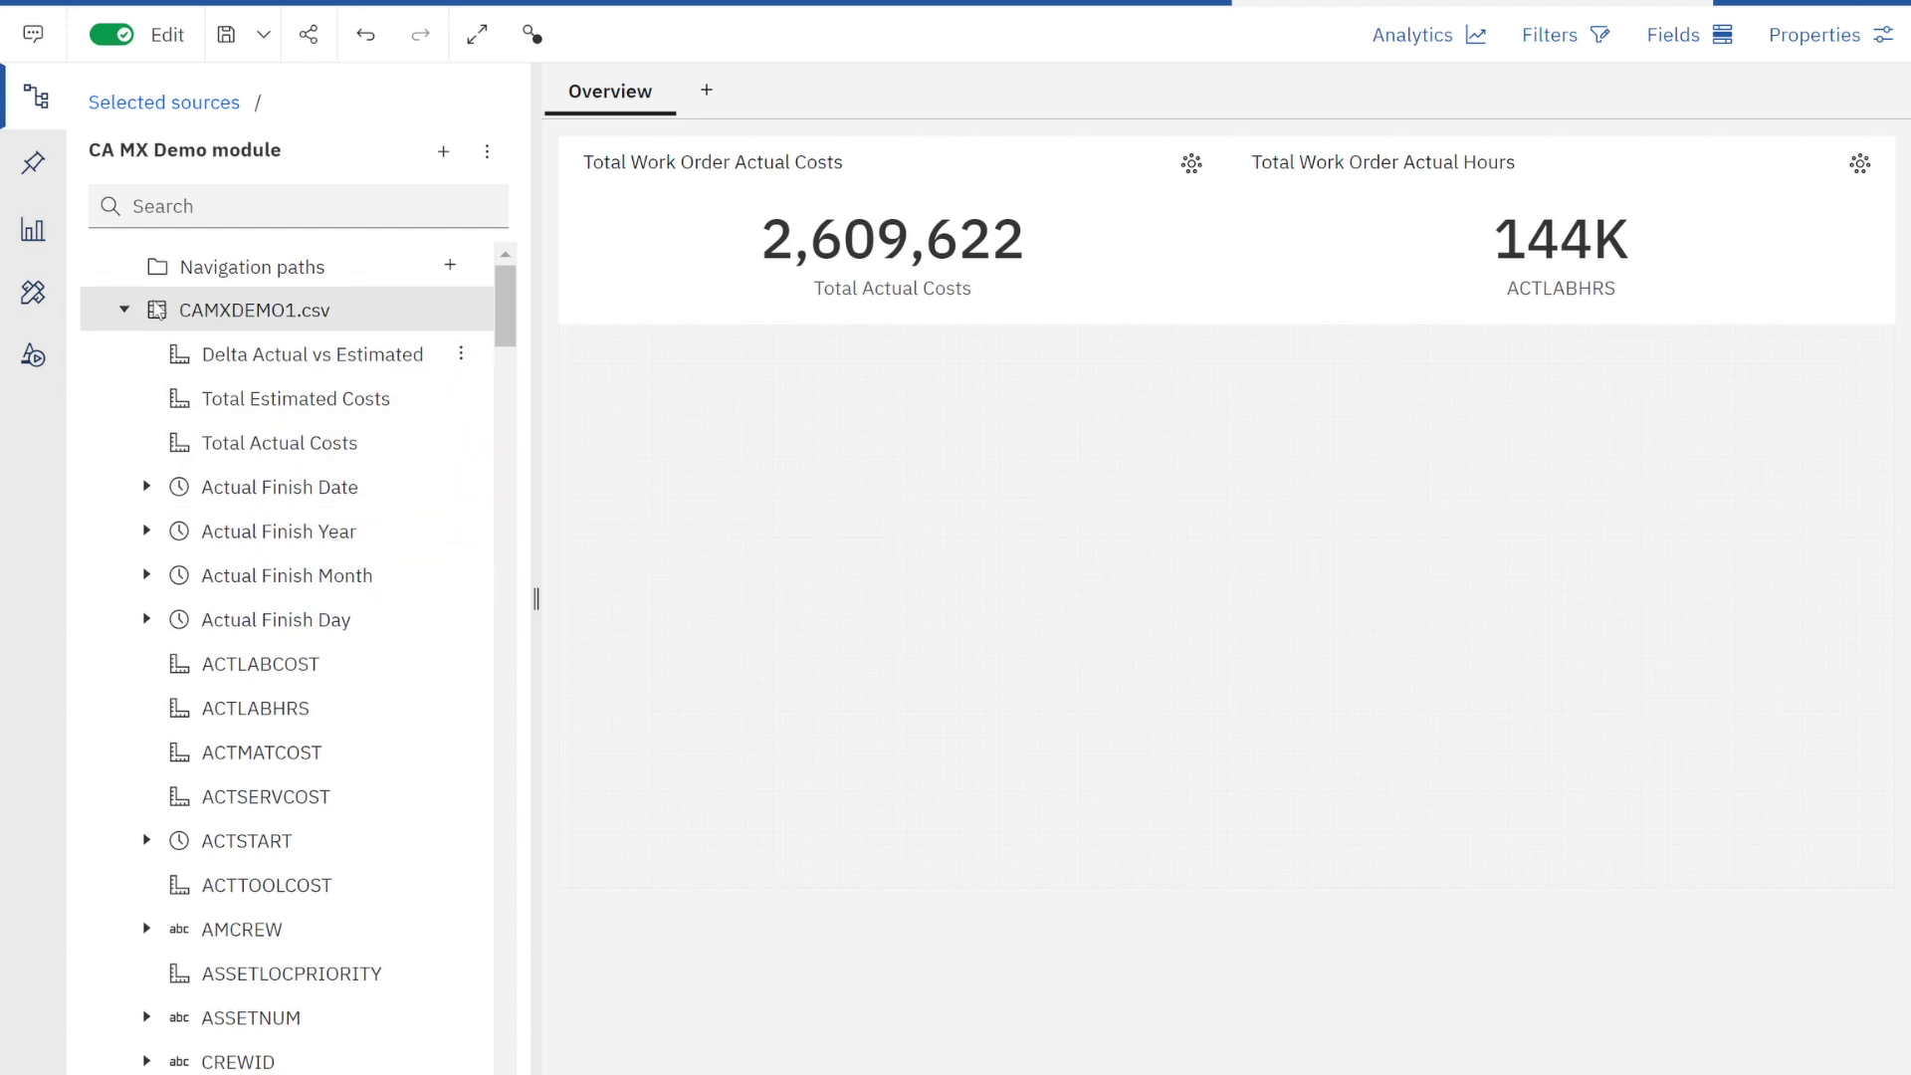
Bring up the My pins list and scroll through the saved visualizations.
{"action": "left_click", "coordinate": [34, 229]}
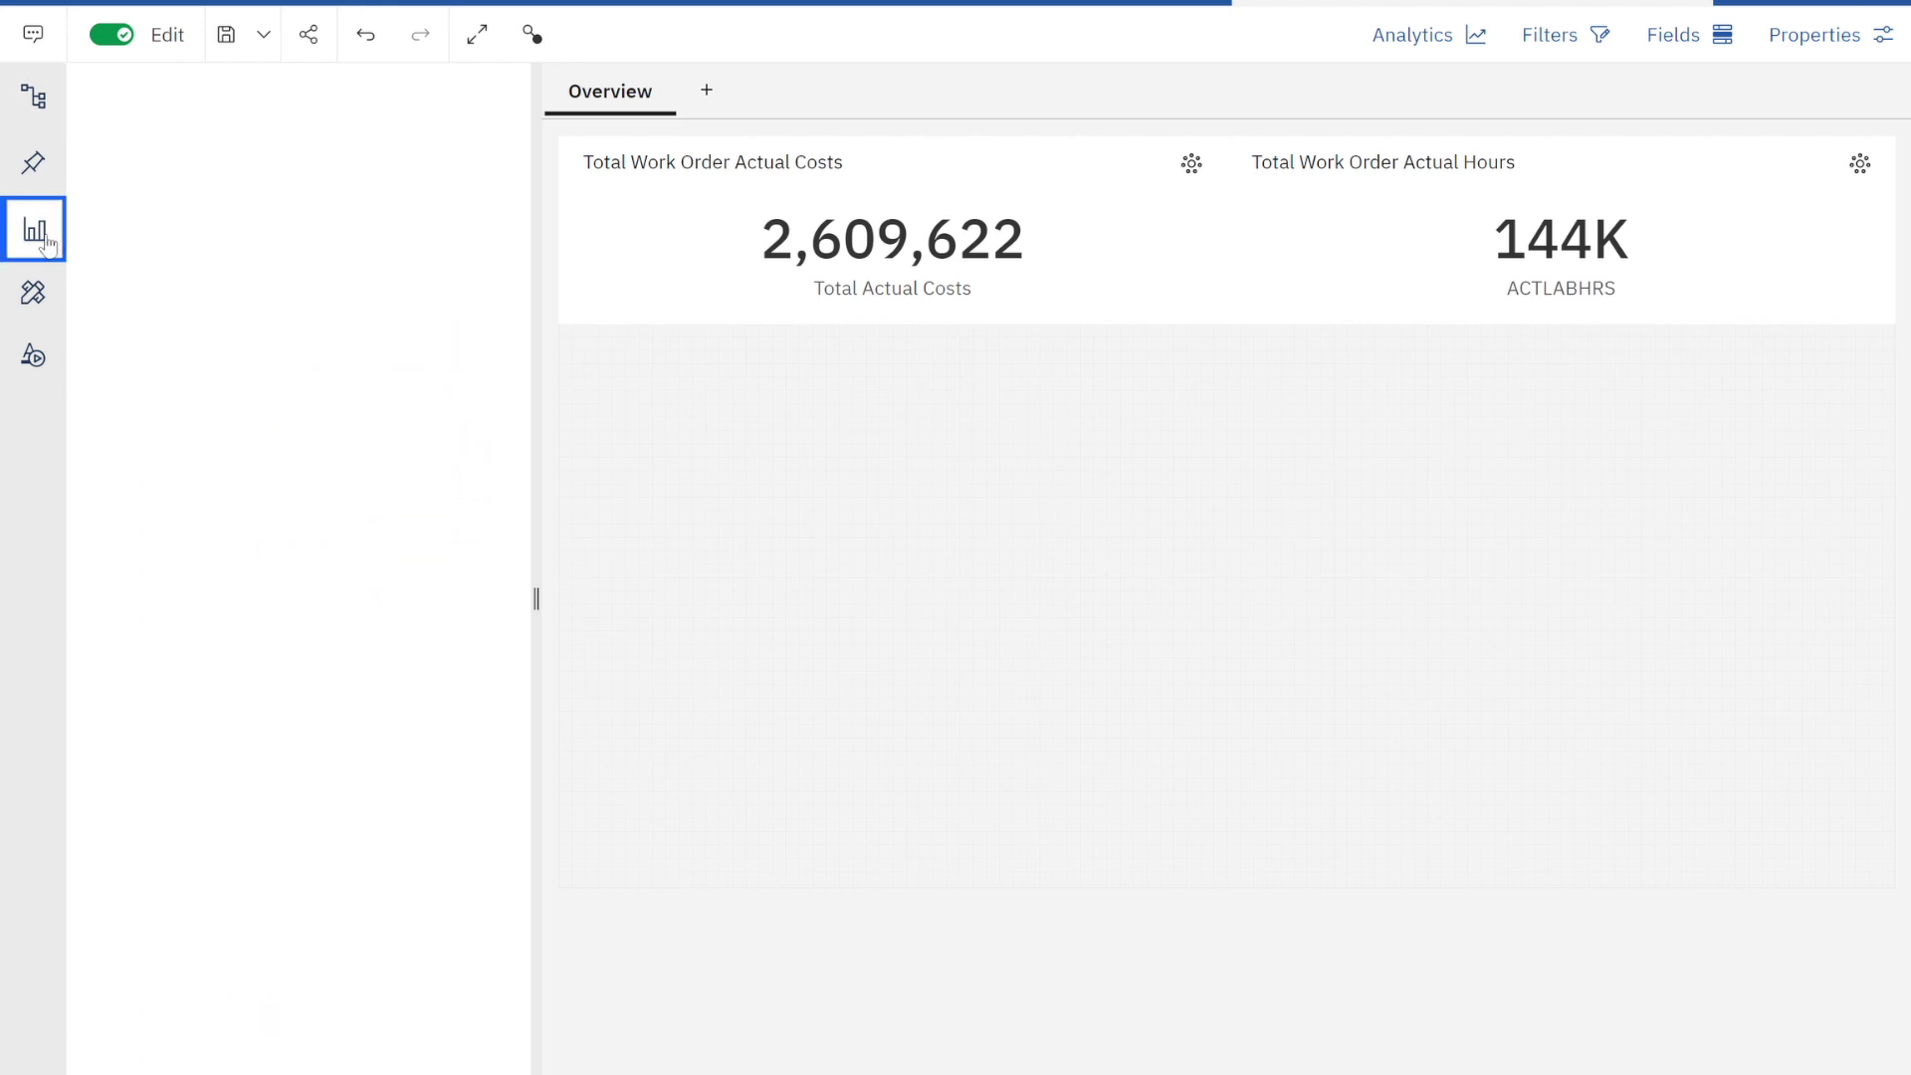
{"action": "left_click", "coordinate": [33, 163]}
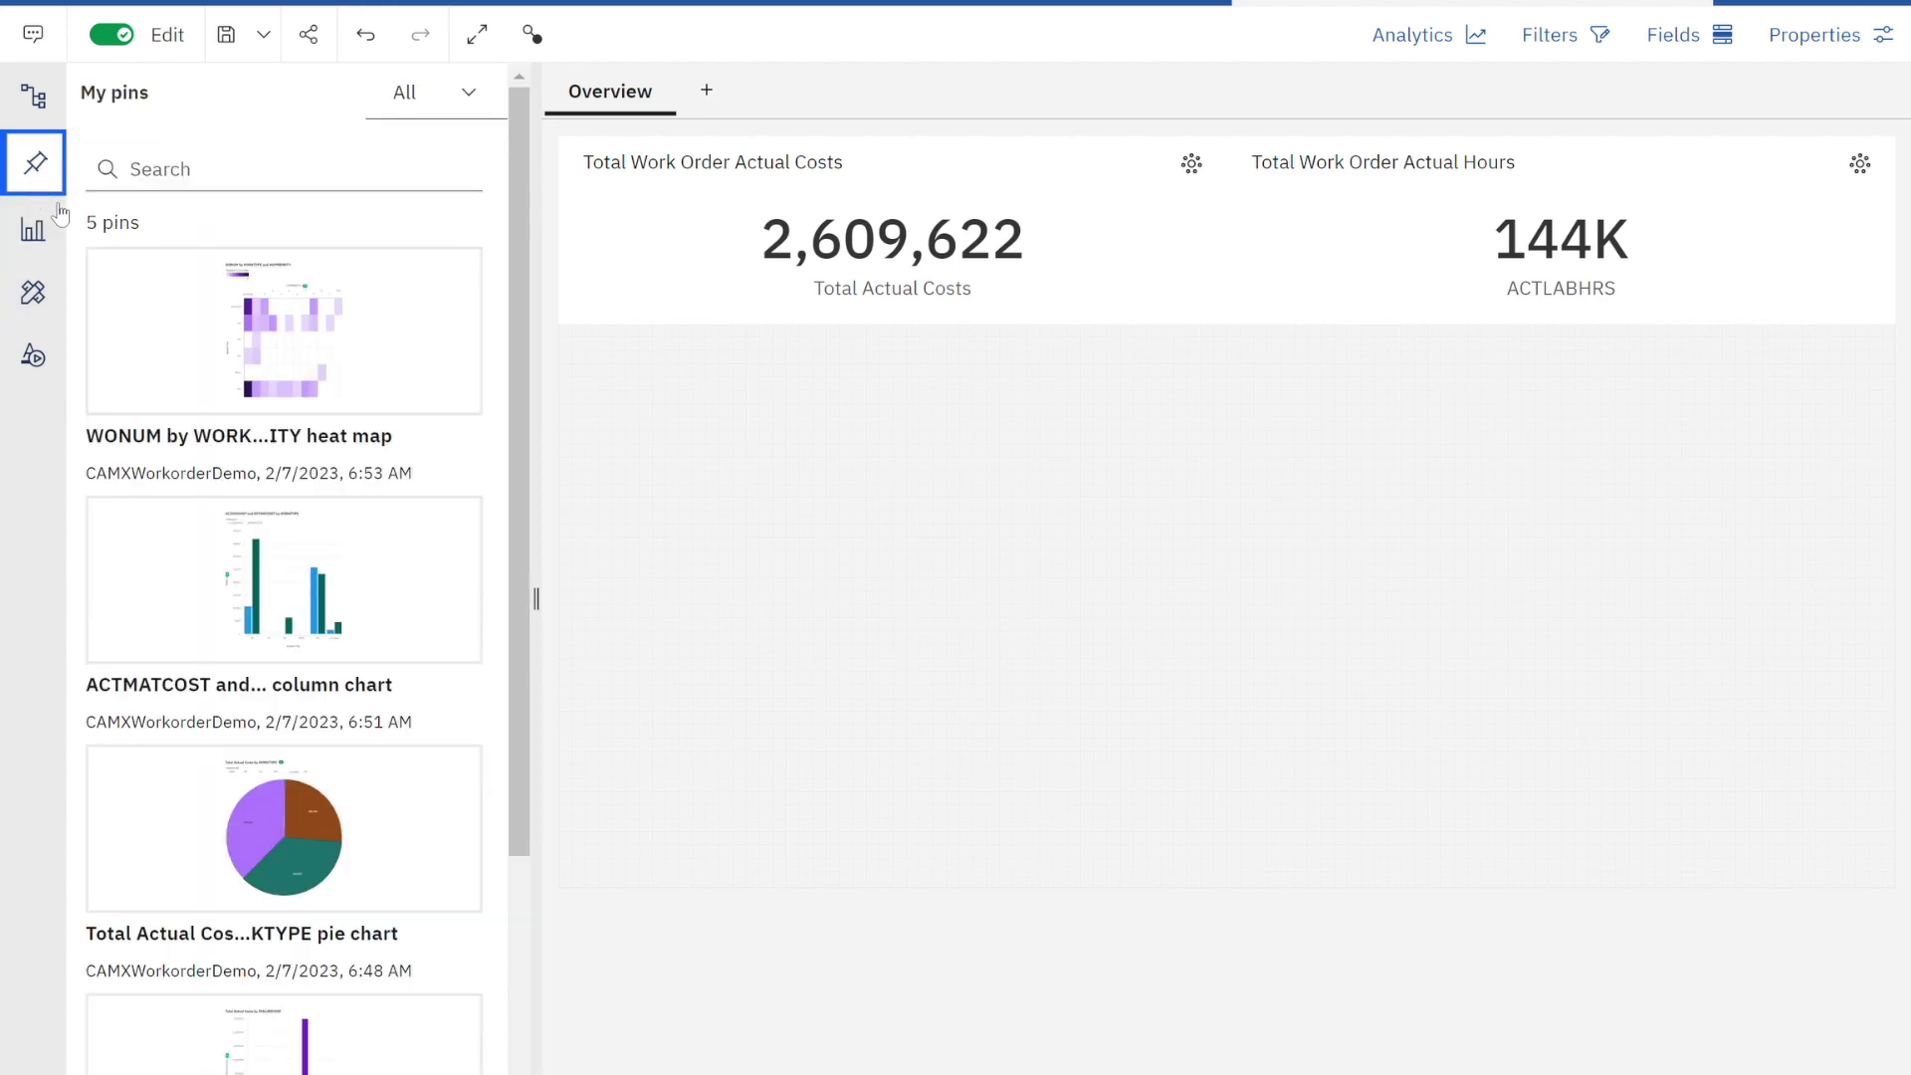
{"action": "scroll", "coordinate": [239, 690], "scroll_direction": "down", "scroll_amount": 2}
{"action": "scroll", "coordinate": [238, 690], "scroll_direction": "down", "scroll_amount": 2}
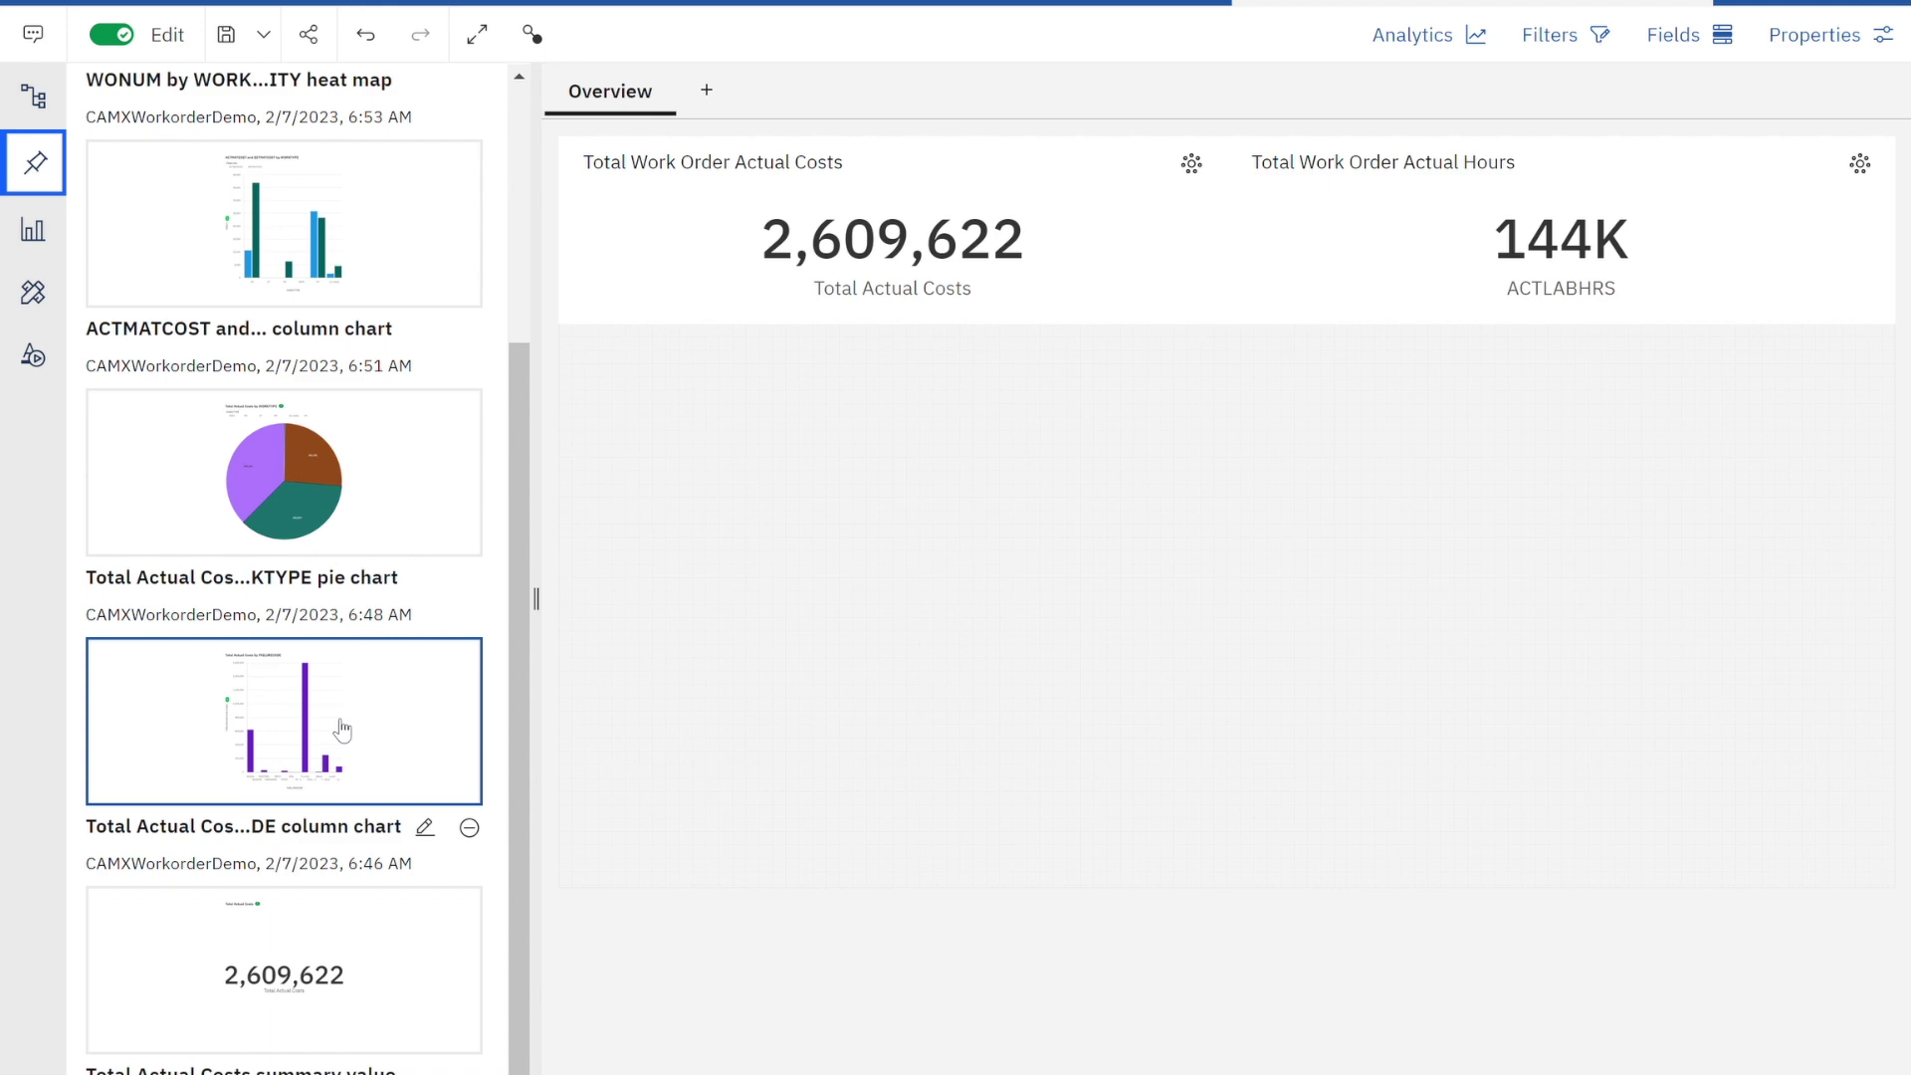
Place the pinned WONUM by WORKTYPE and WOPRIORITY heat map below the summary tiles and show its fields.
{"action": "scroll", "coordinate": [338, 661], "scroll_direction": "up", "scroll_amount": 1}
{"action": "scroll", "coordinate": [338, 662], "scroll_direction": "up", "scroll_amount": 3}
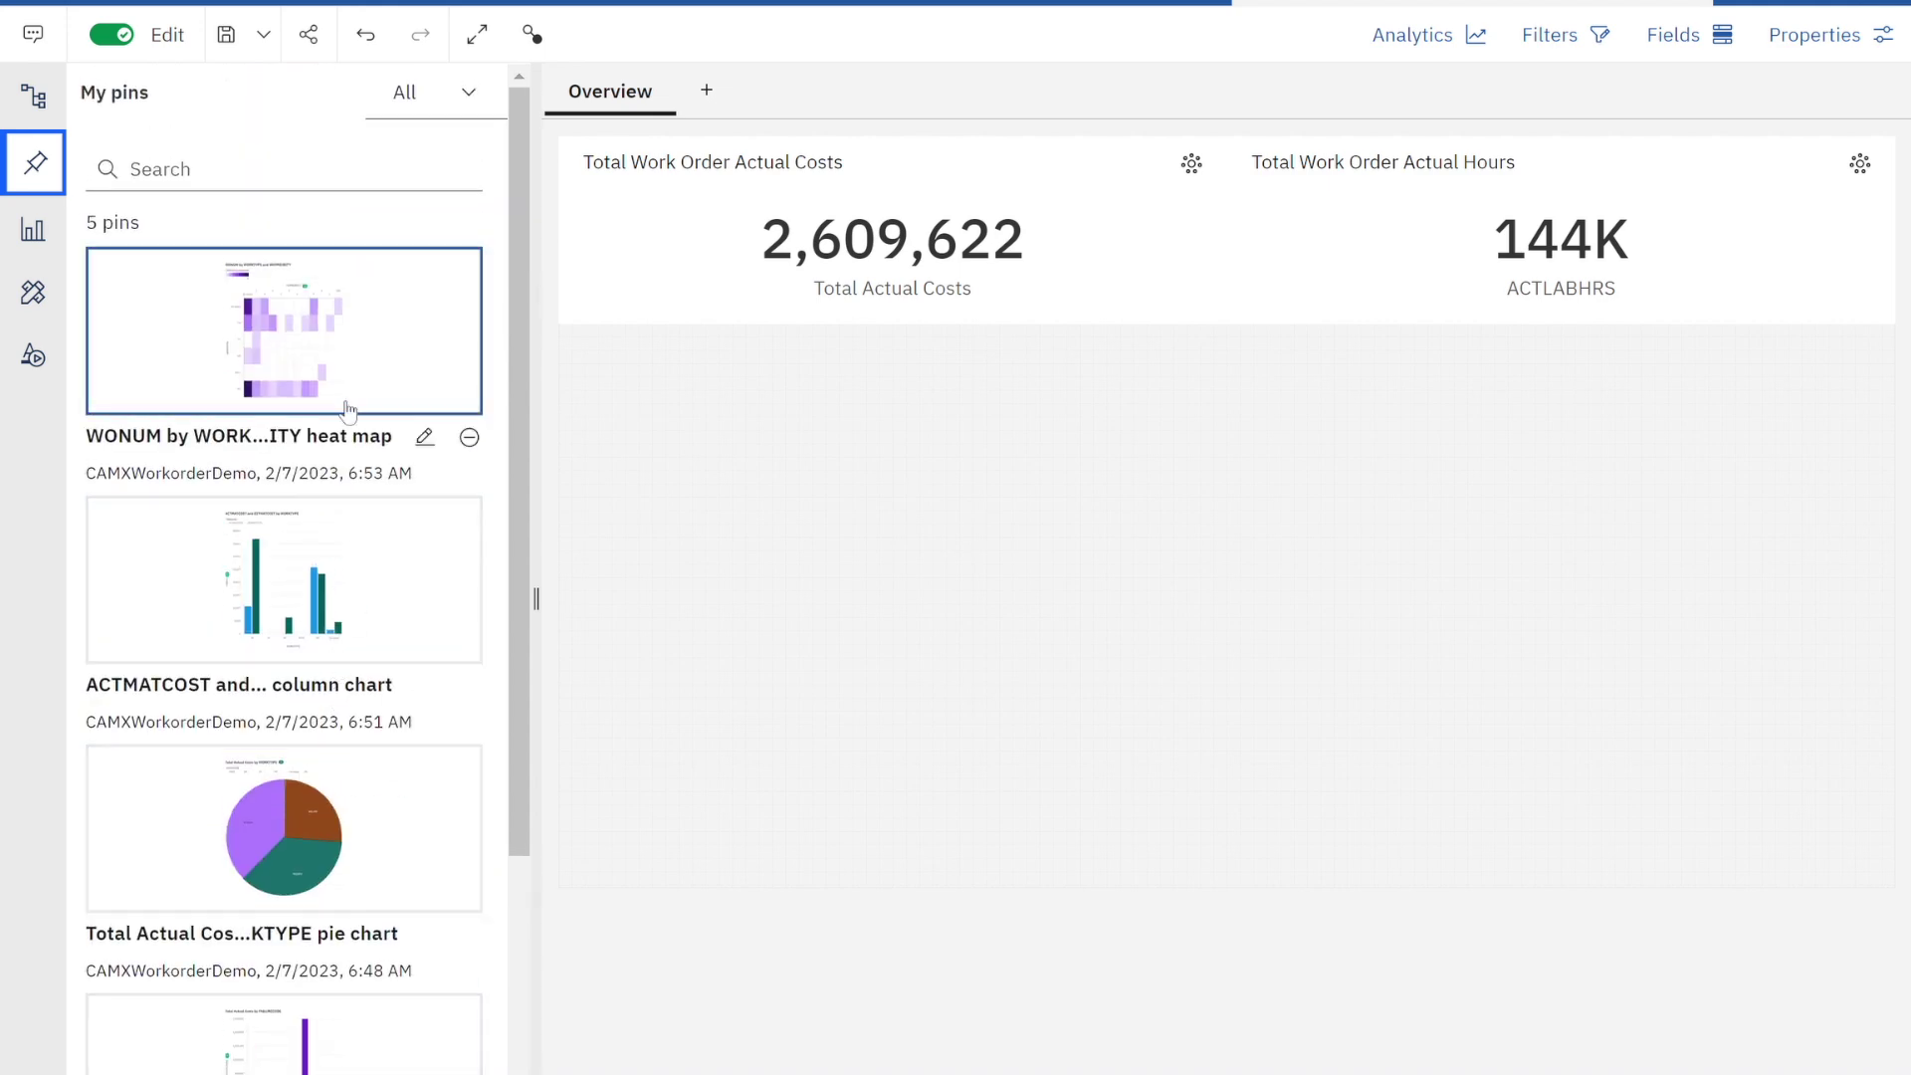
{"action": "mouse_move", "coordinate": [314, 356]}
{"action": "left_mouse_down"}
{"action": "mouse_move", "coordinate": [1006, 559]}
{"action": "mouse_move", "coordinate": [1220, 597]}
{"action": "left_mouse_up"}
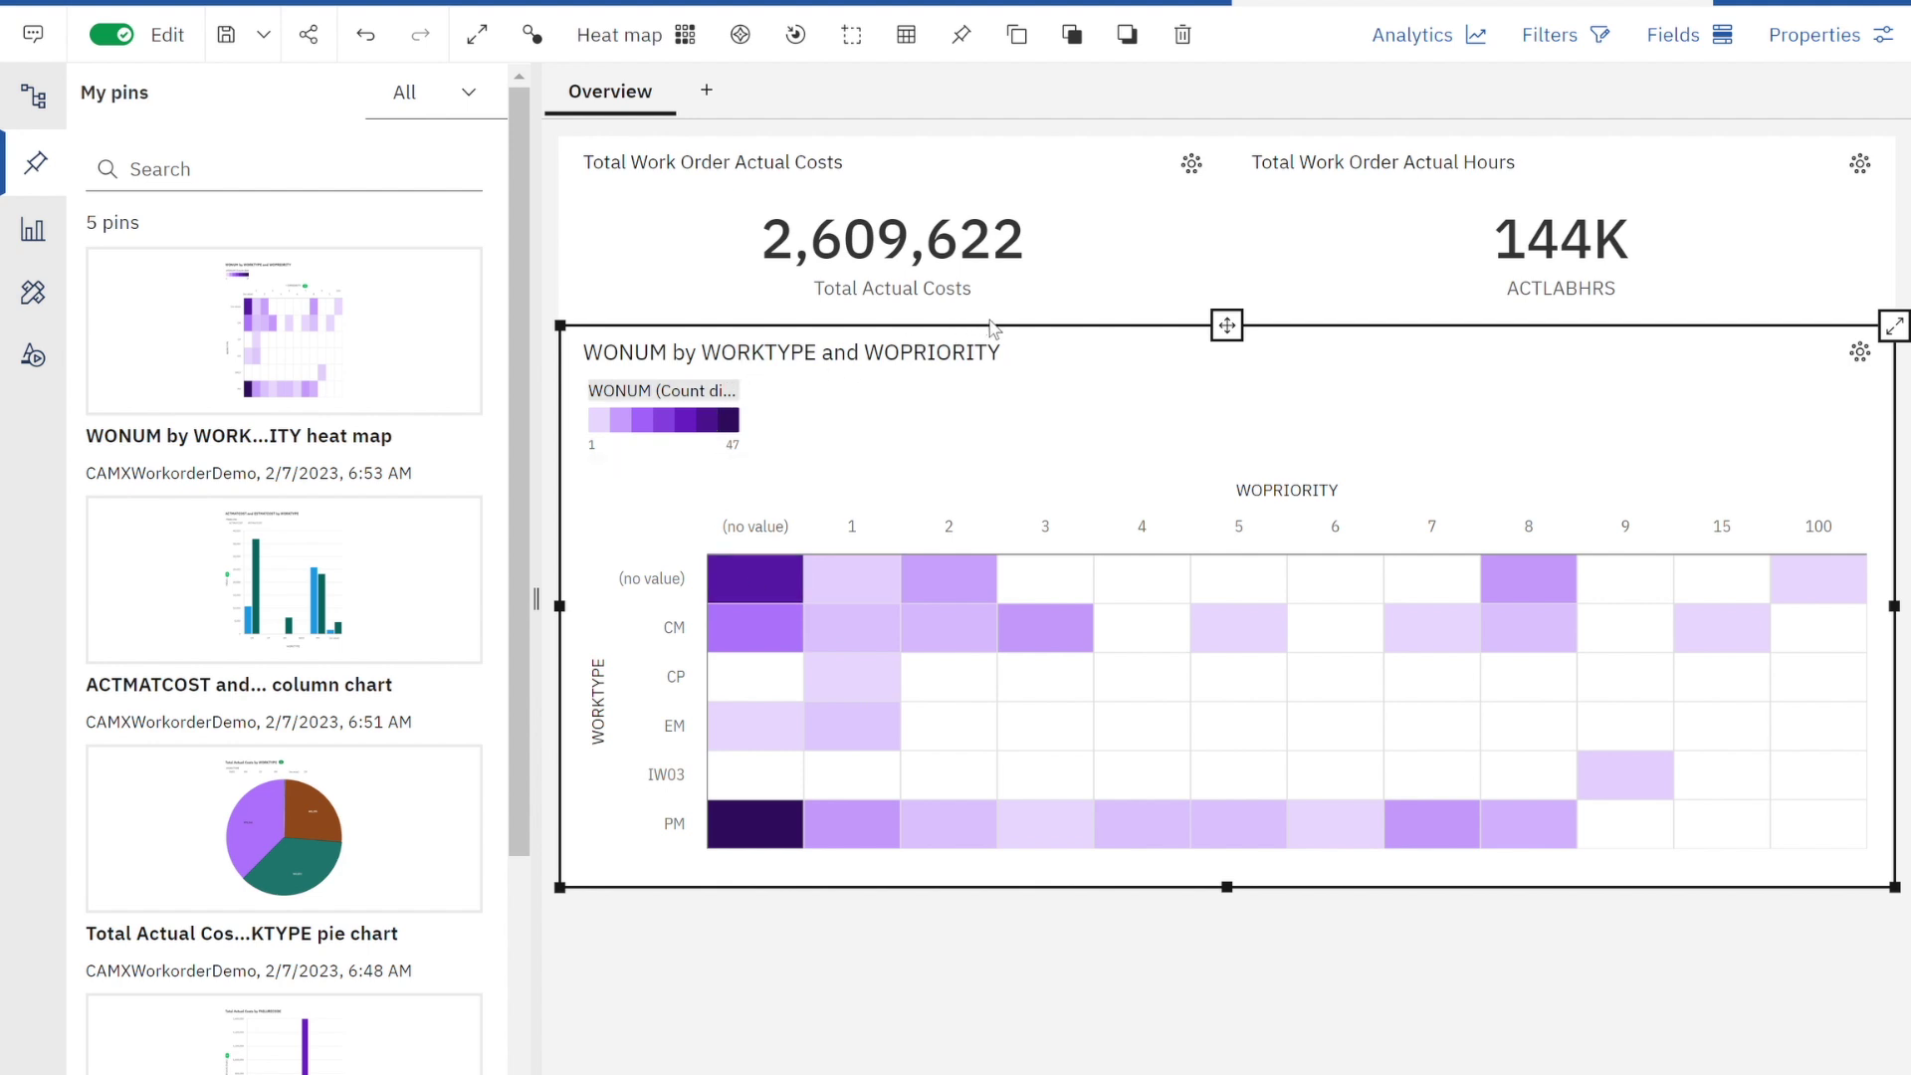
{"action": "left_click", "coordinate": [1693, 37]}
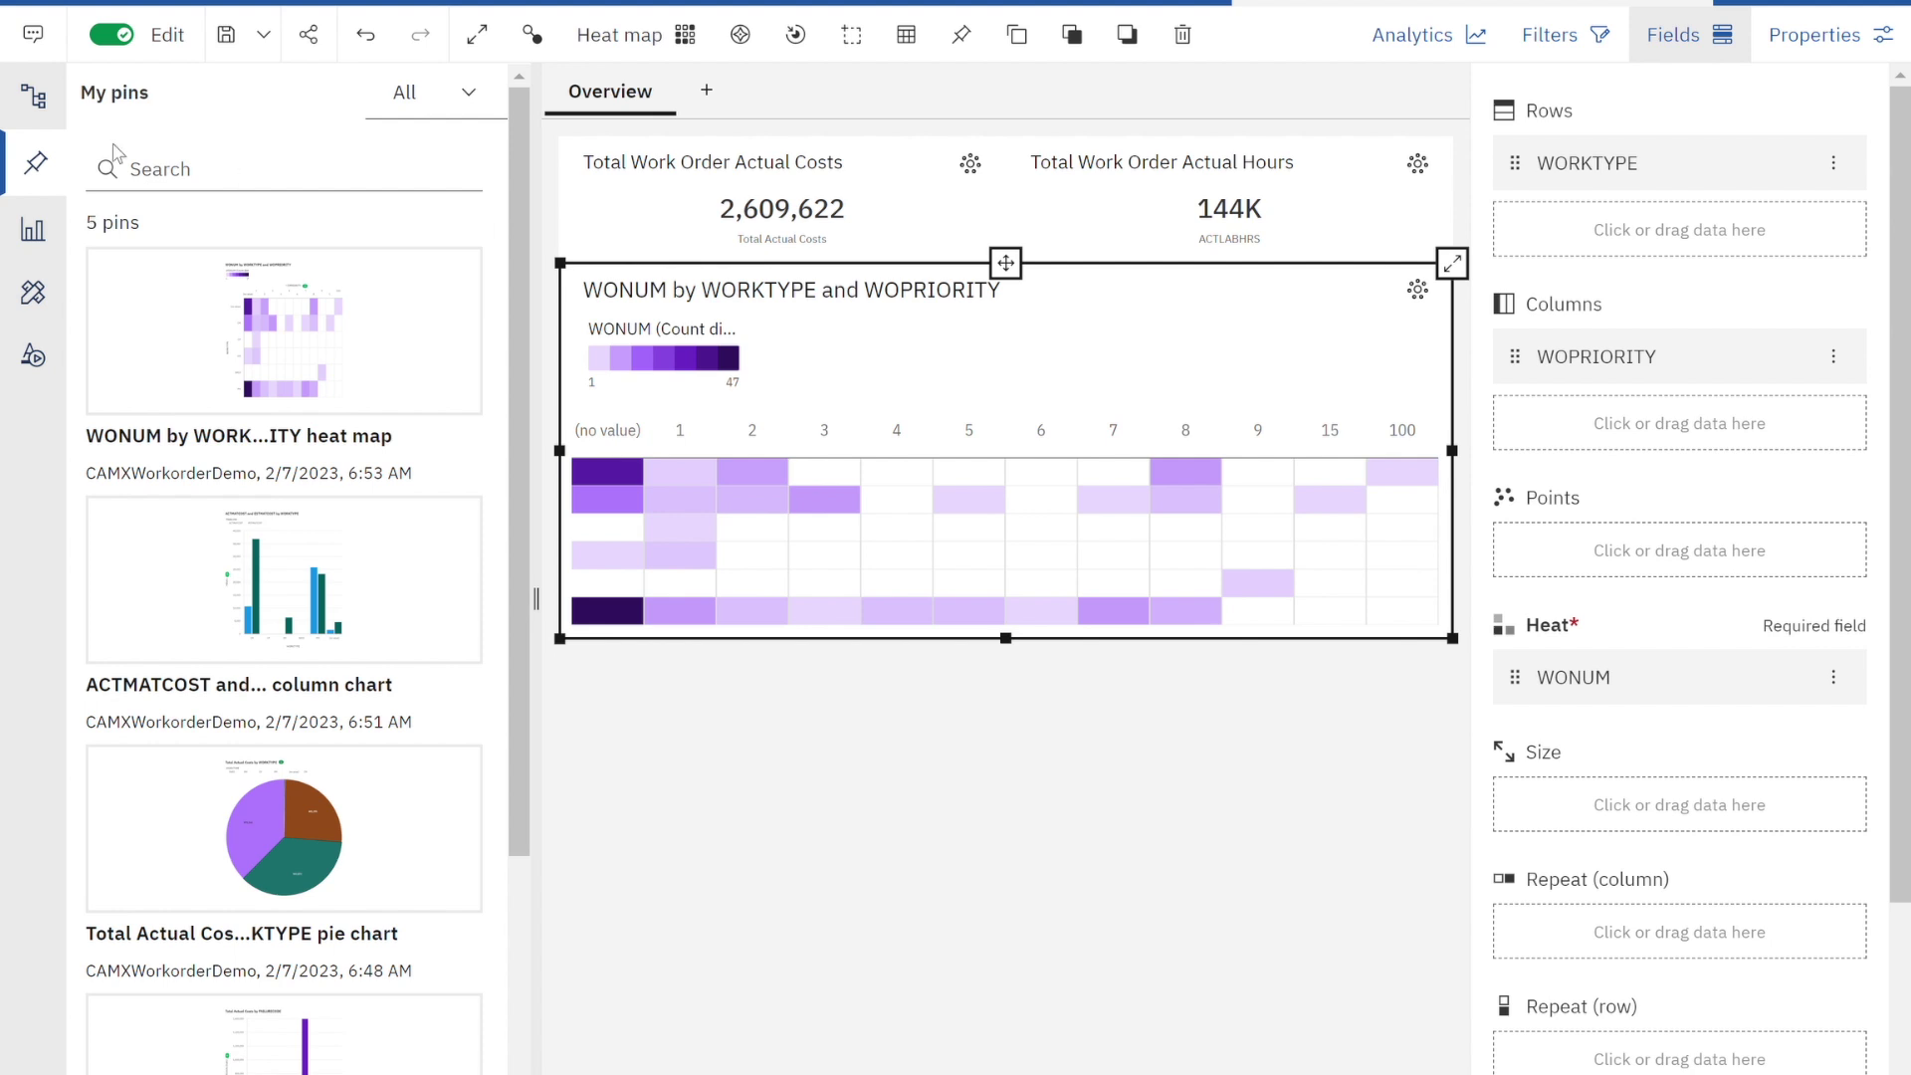
Put Actual Finish Month on the heat map's Columns in place of WOPRIORITY.
{"action": "left_click", "coordinate": [33, 97]}
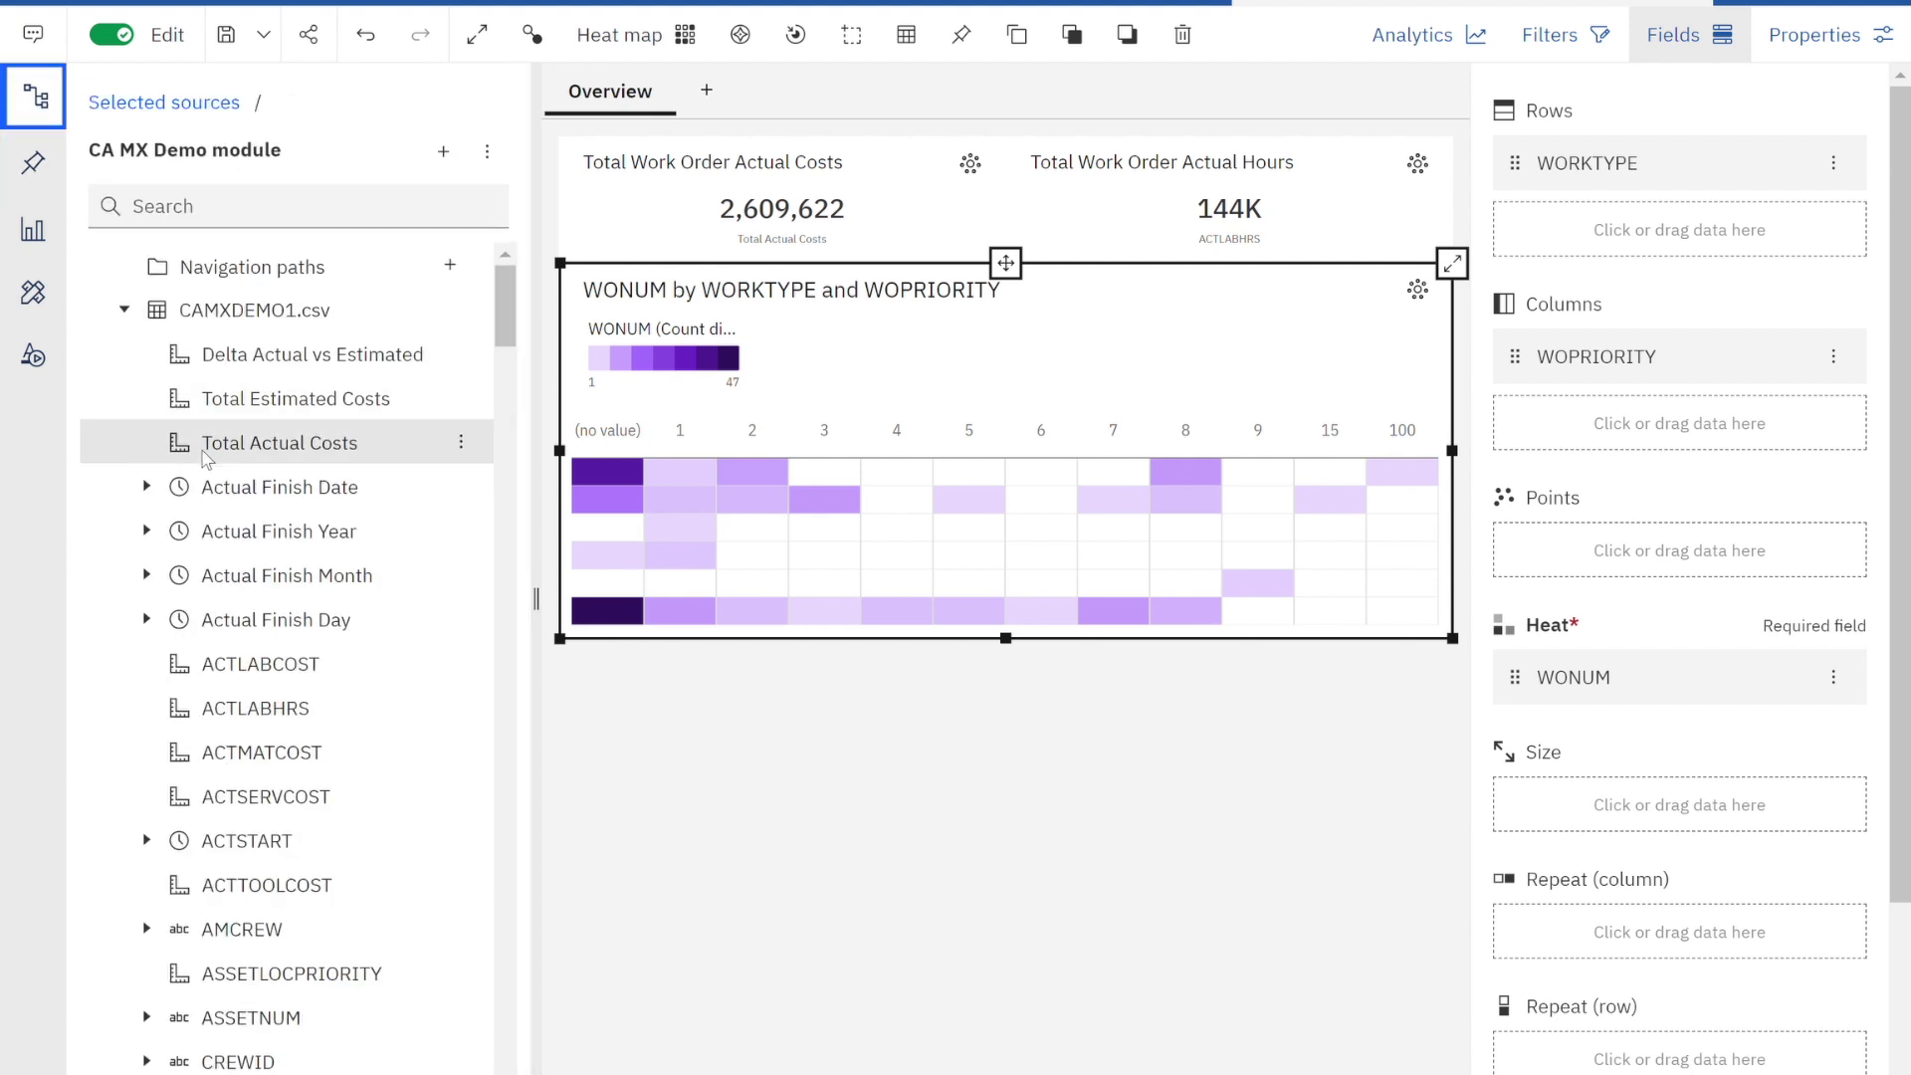
{"action": "left_click_drag", "start_coordinate": [234, 538], "coordinate": [1692, 360]}
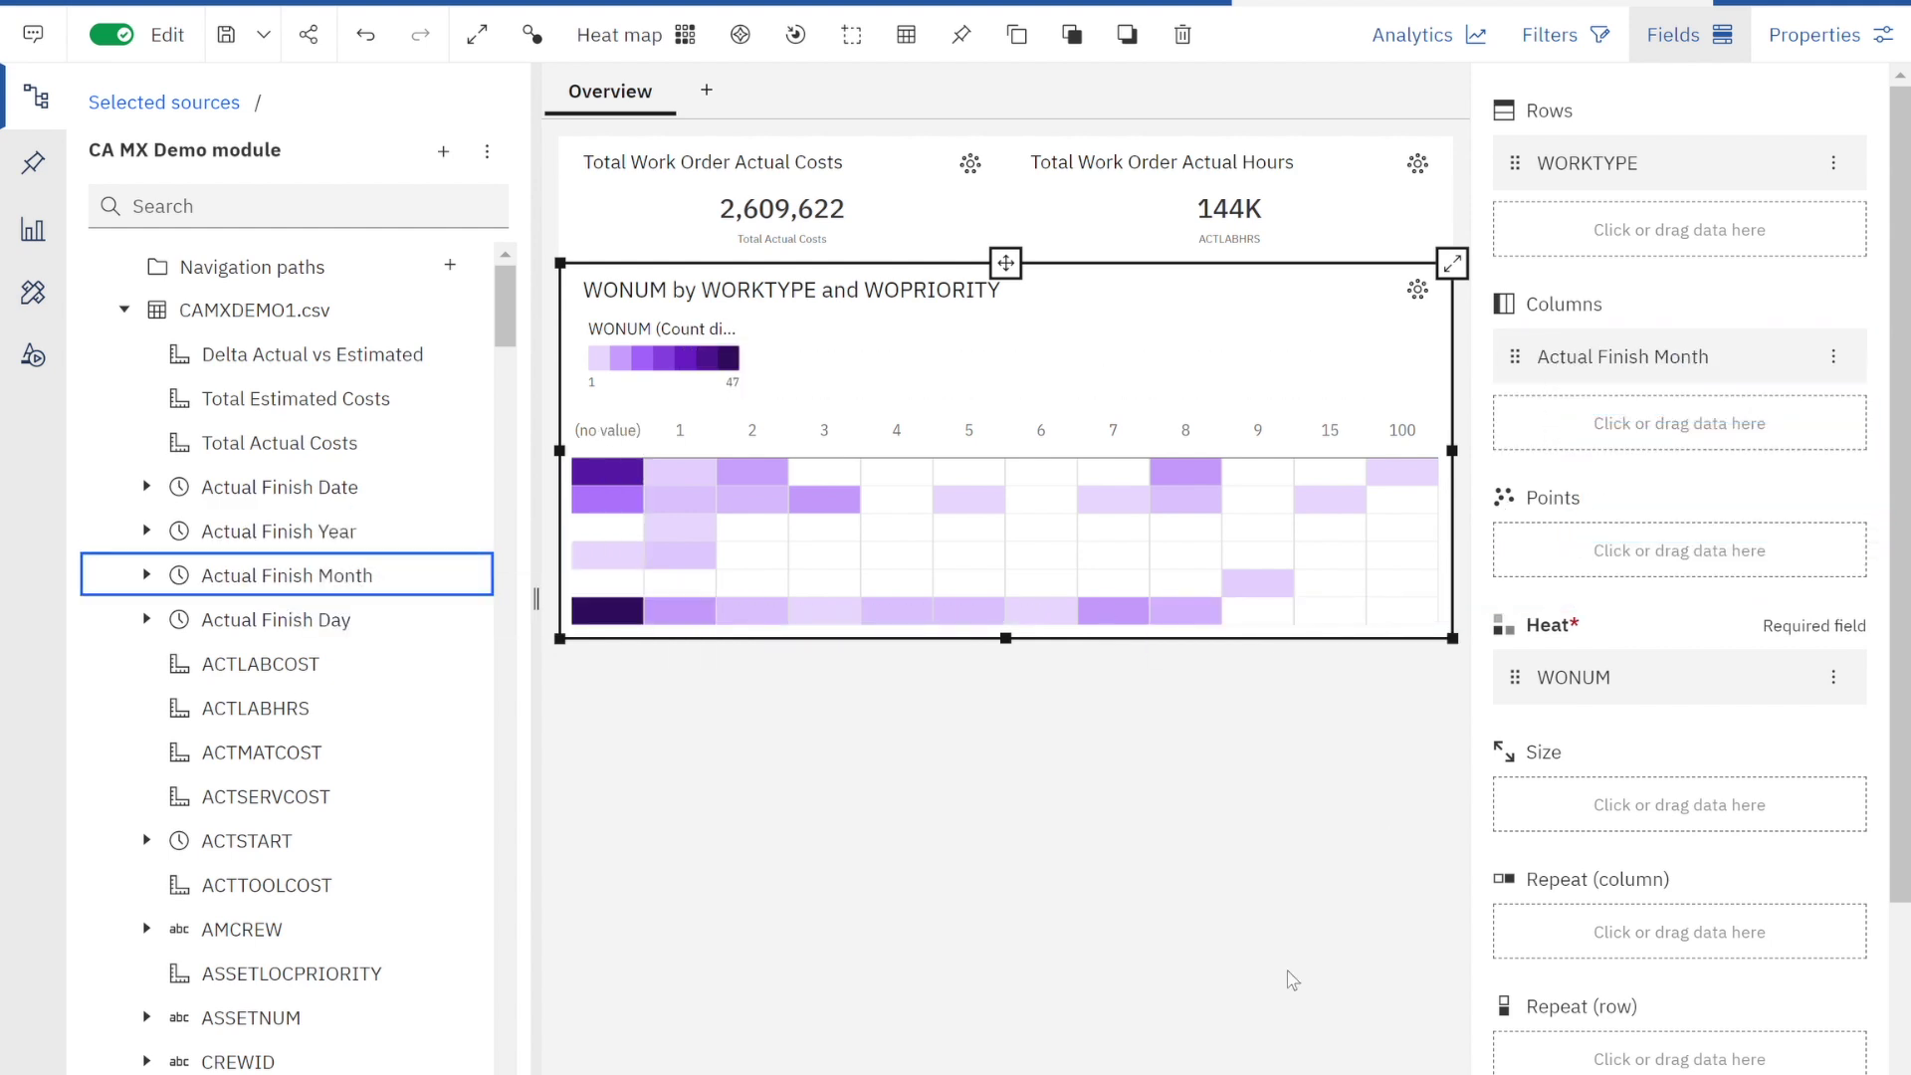
{"action": "left_click", "coordinate": [1687, 35]}
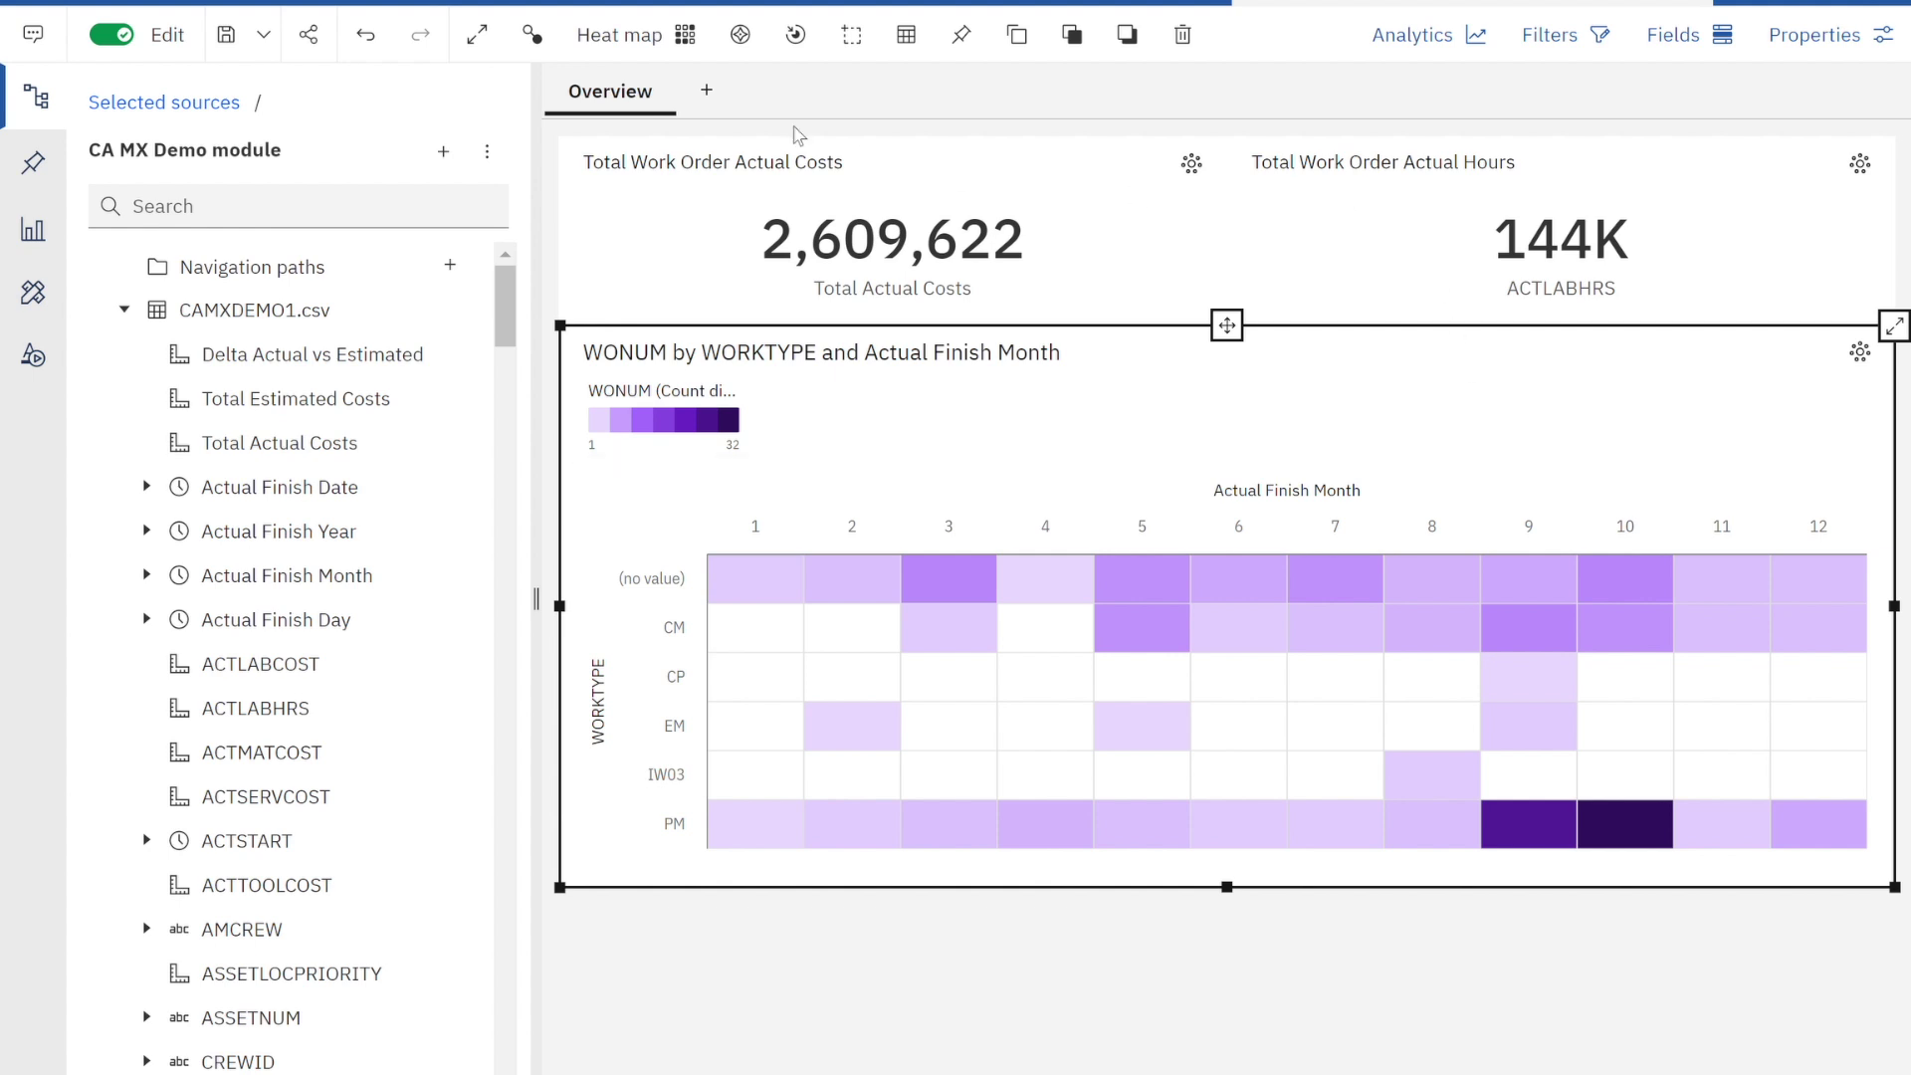
{"action": "left_click", "coordinate": [1551, 39]}
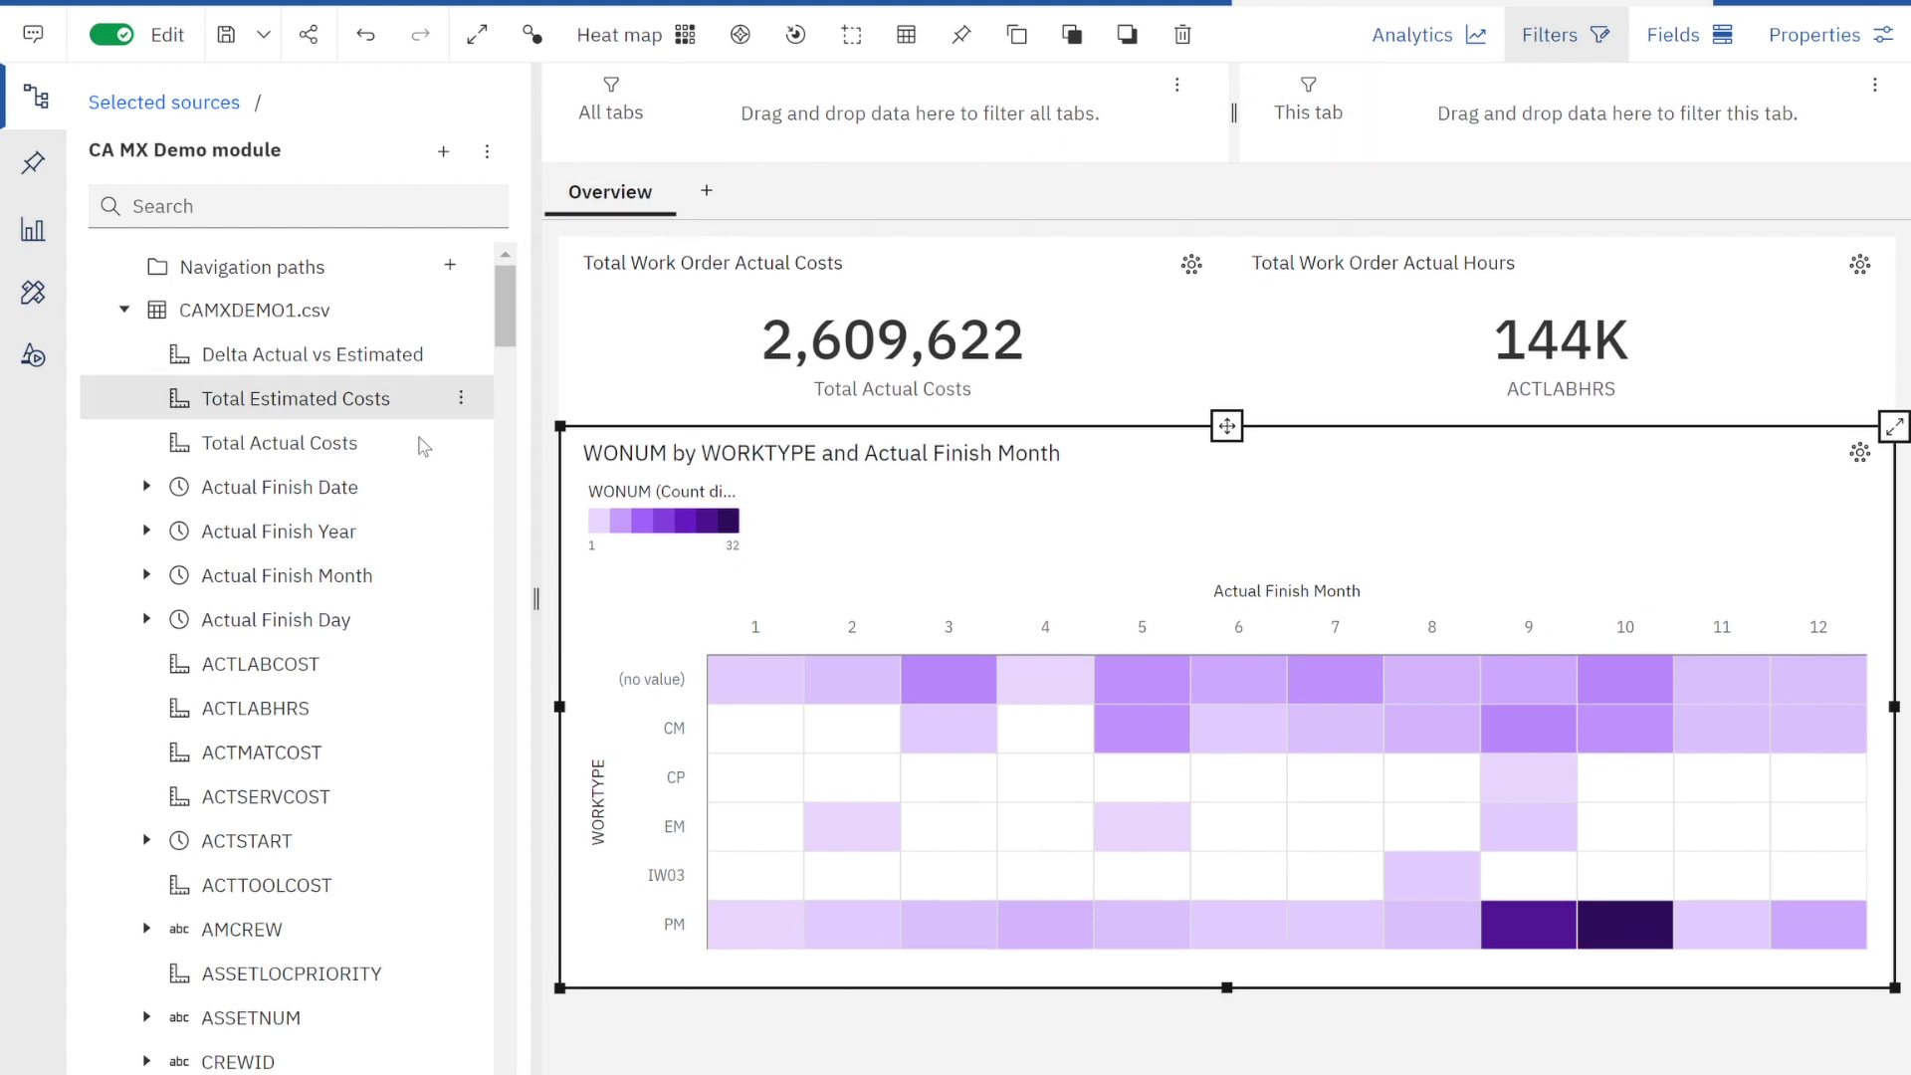
Add an all-tabs Actual Finish Year filter limited to 2021, 2022 and 2023.
{"action": "left_click", "coordinate": [262, 537]}
{"action": "left_click_drag", "start_coordinate": [261, 537], "coordinate": [787, 117]}
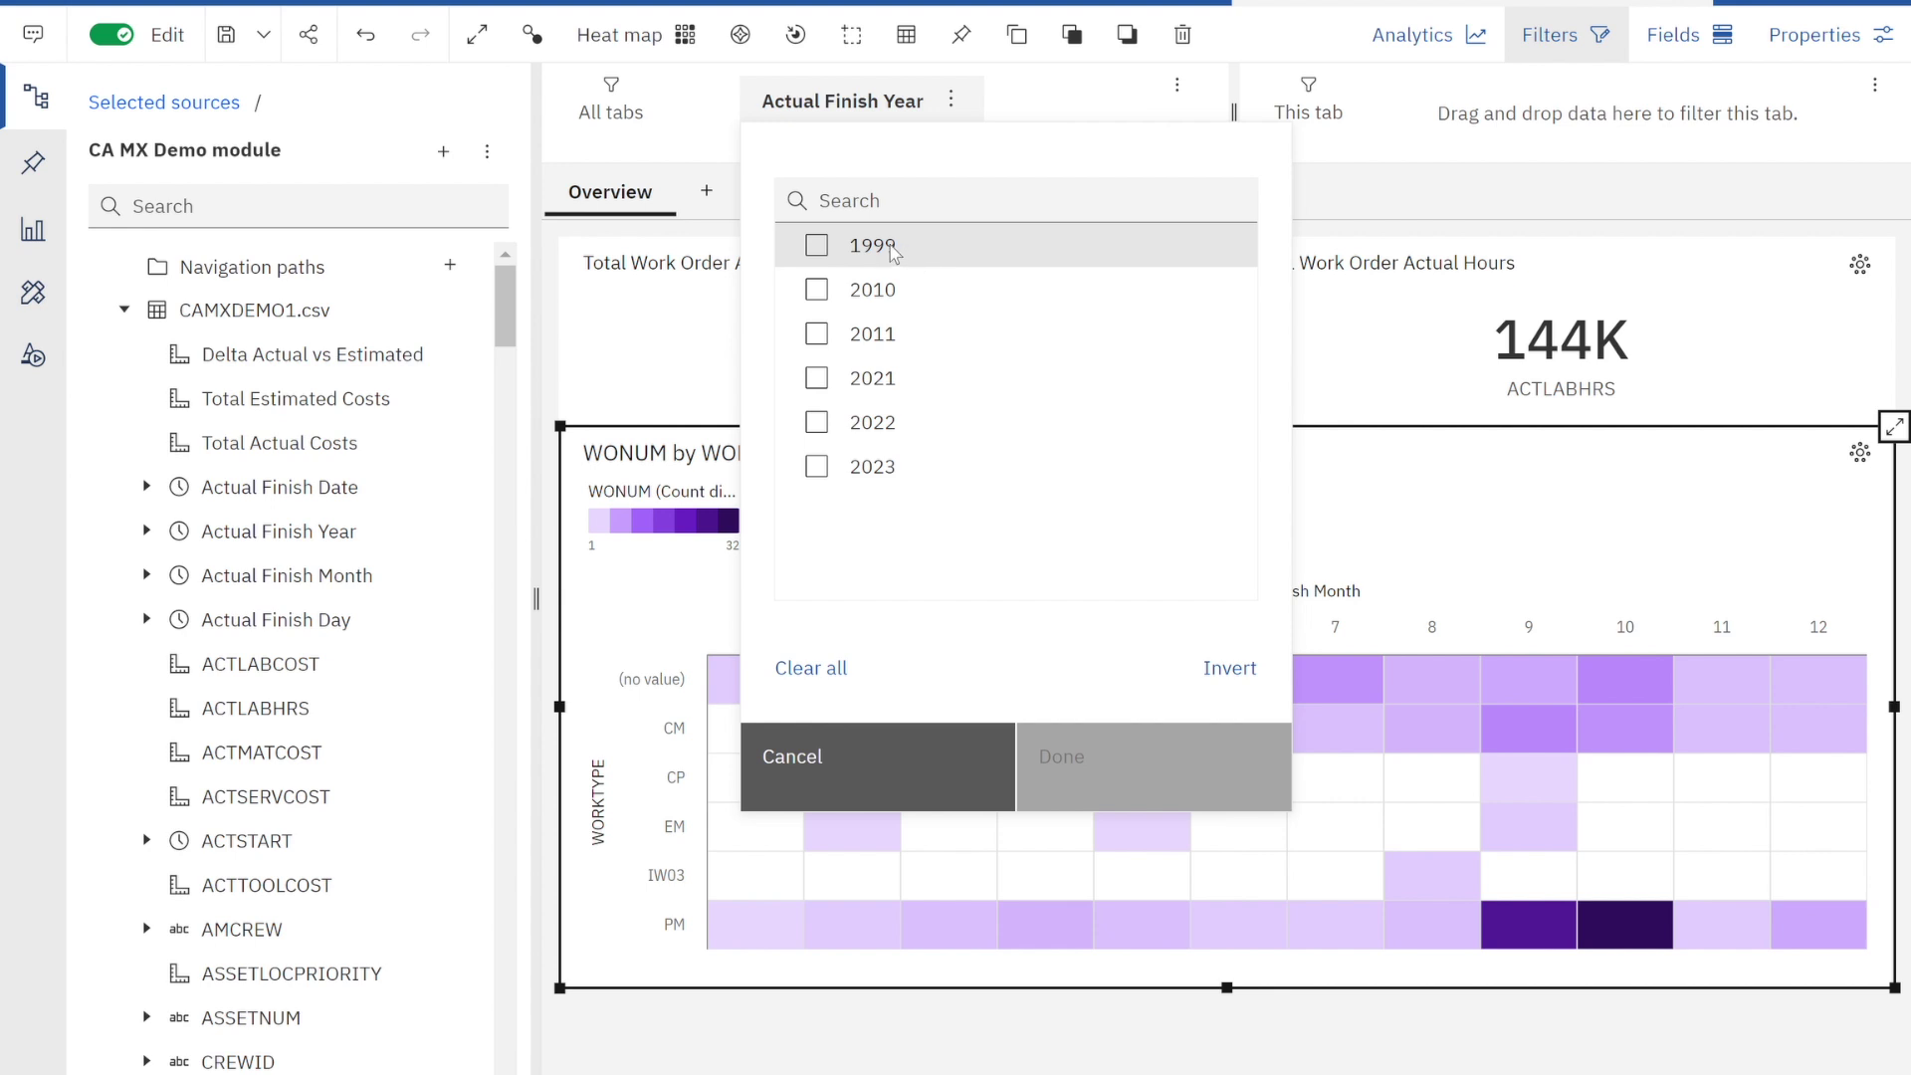
{"action": "left_click", "coordinate": [816, 383]}
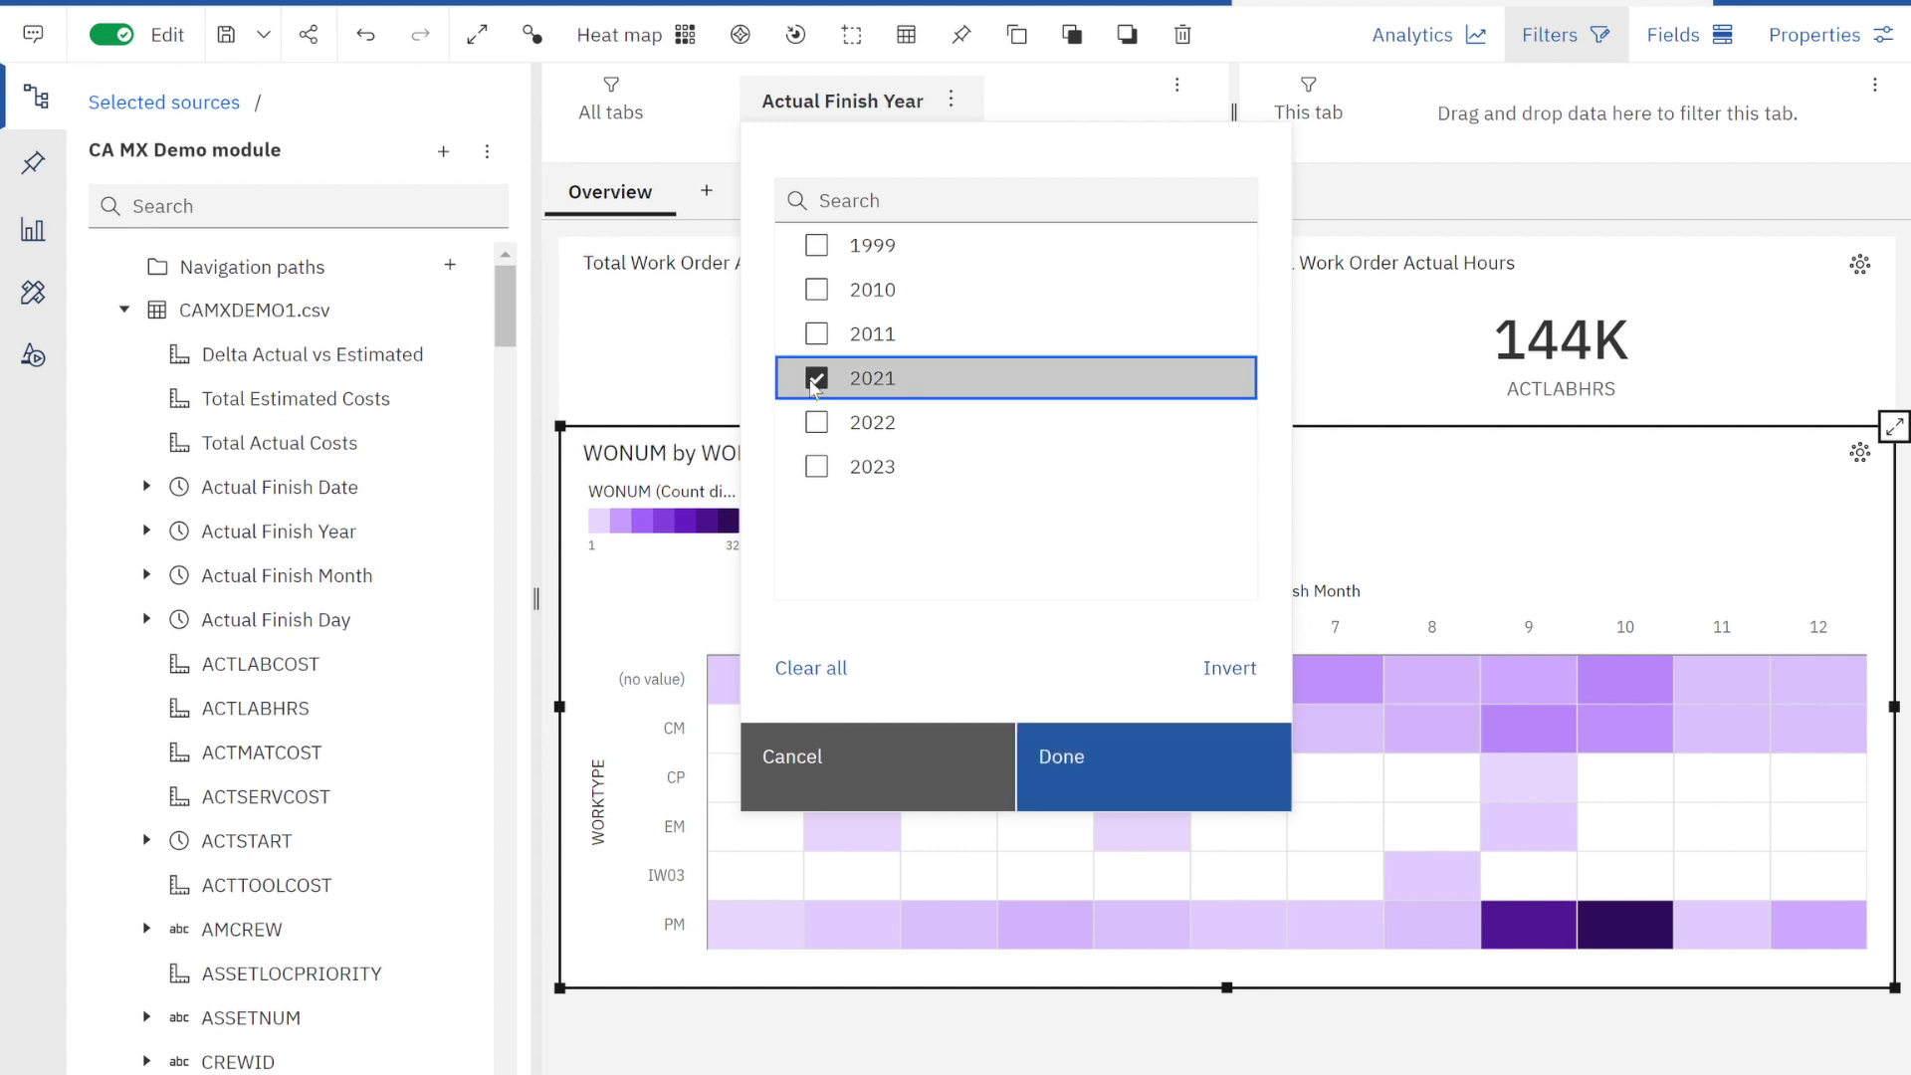
{"action": "left_click", "coordinate": [816, 422]}
{"action": "left_click", "coordinate": [816, 467]}
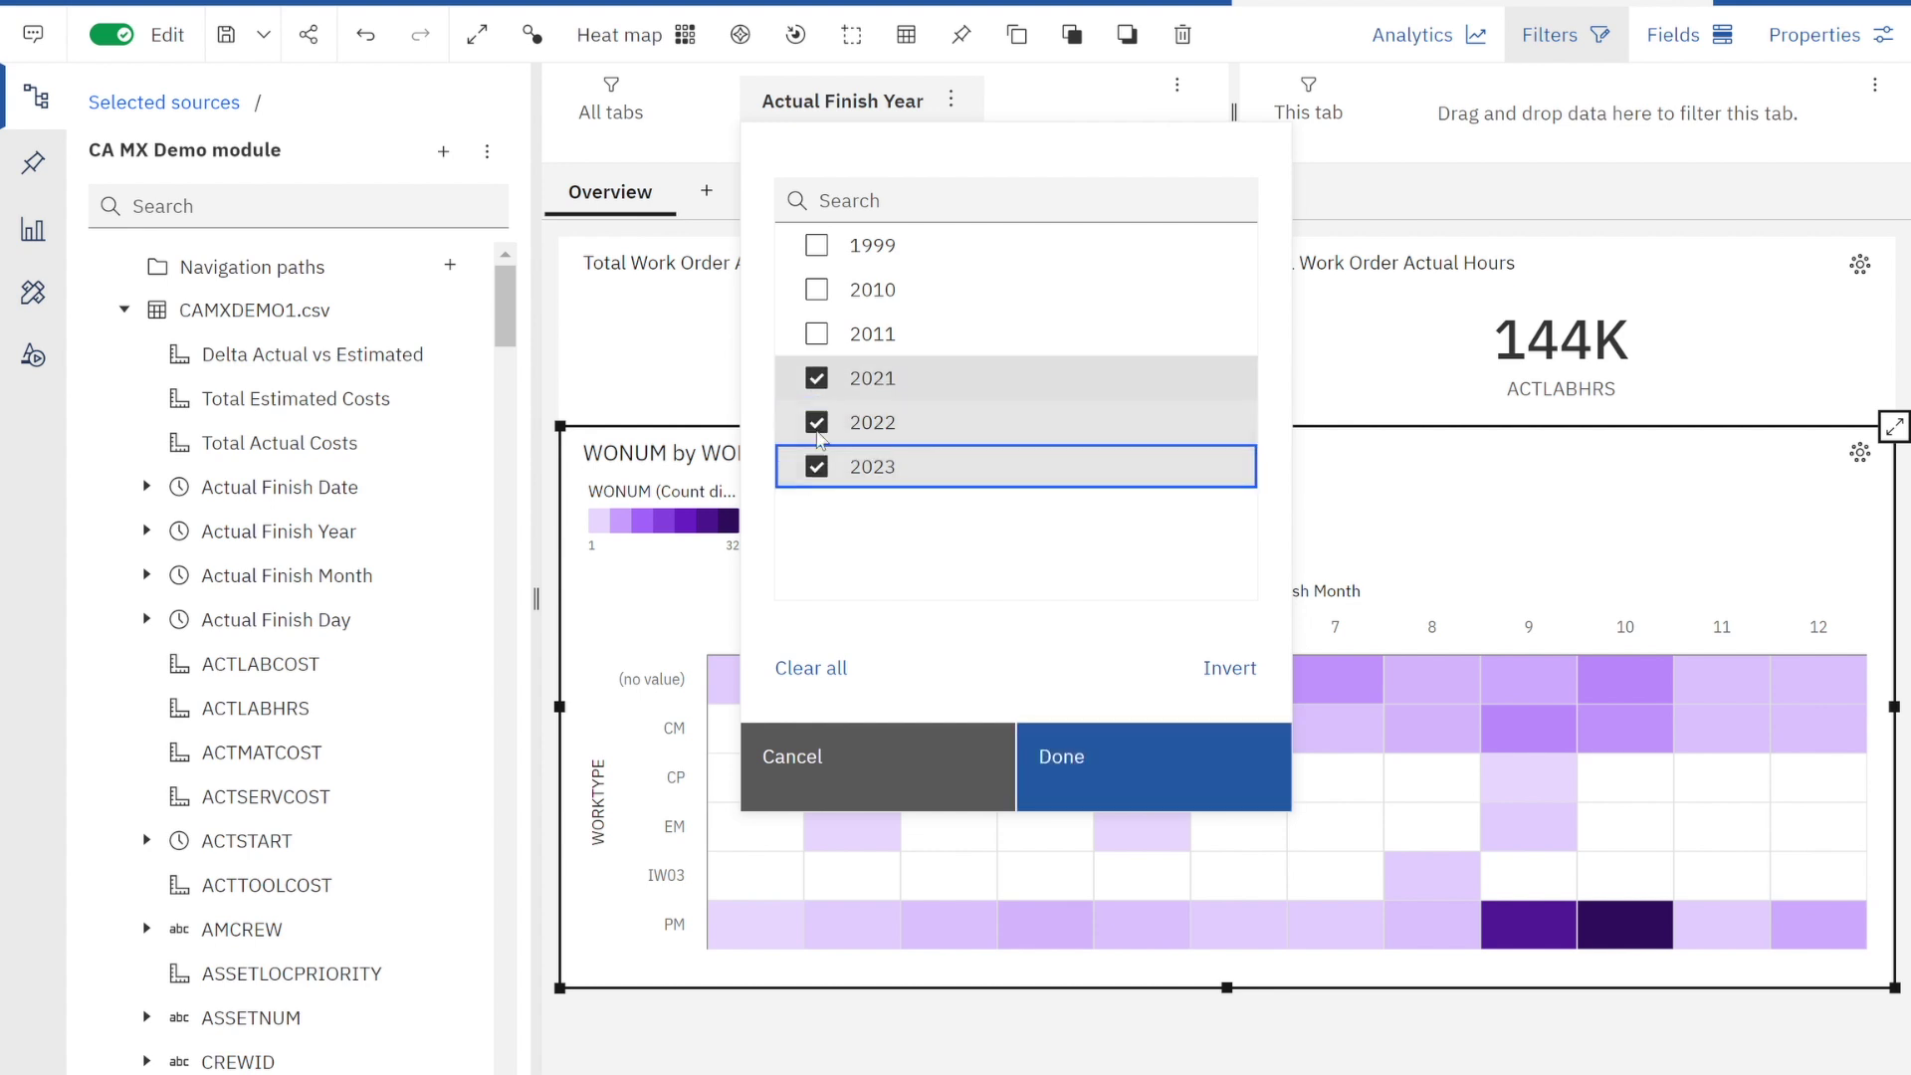
{"action": "left_click", "coordinate": [817, 378]}
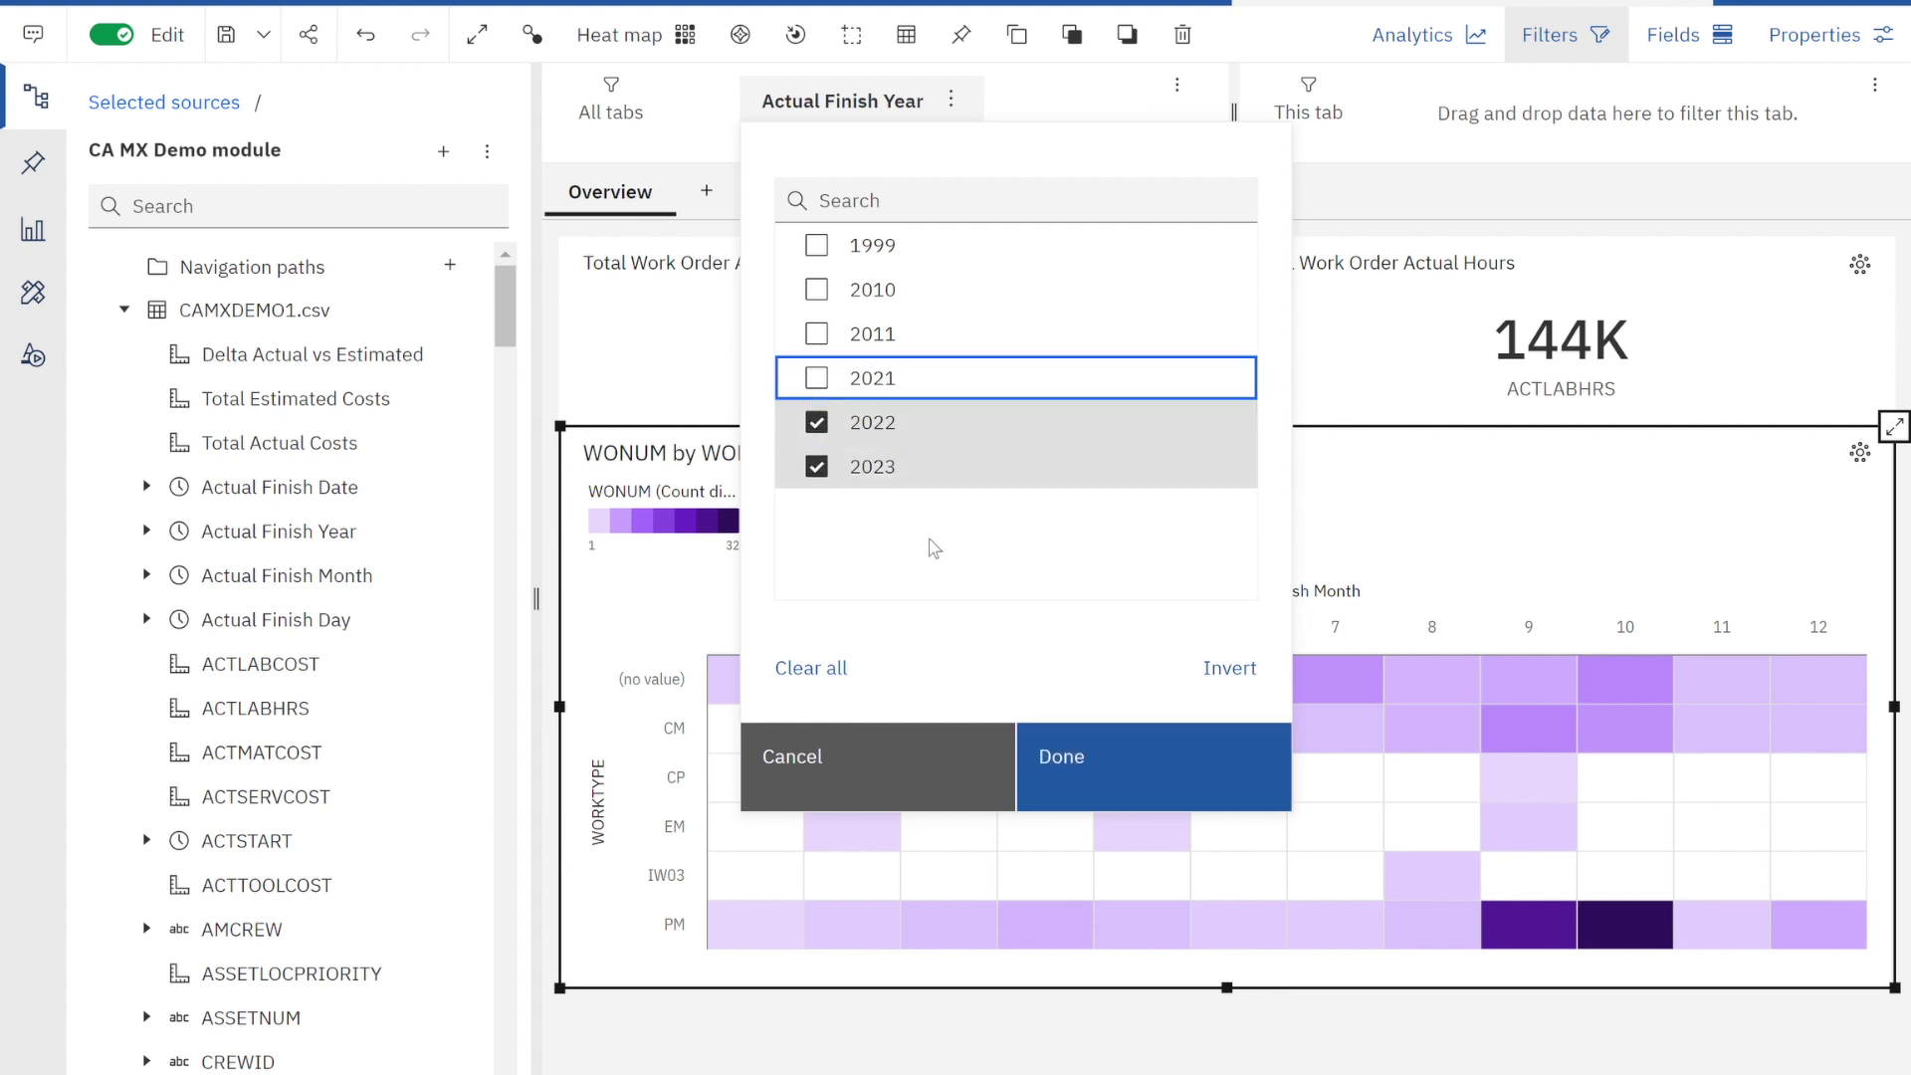
{"action": "left_click", "coordinate": [816, 387]}
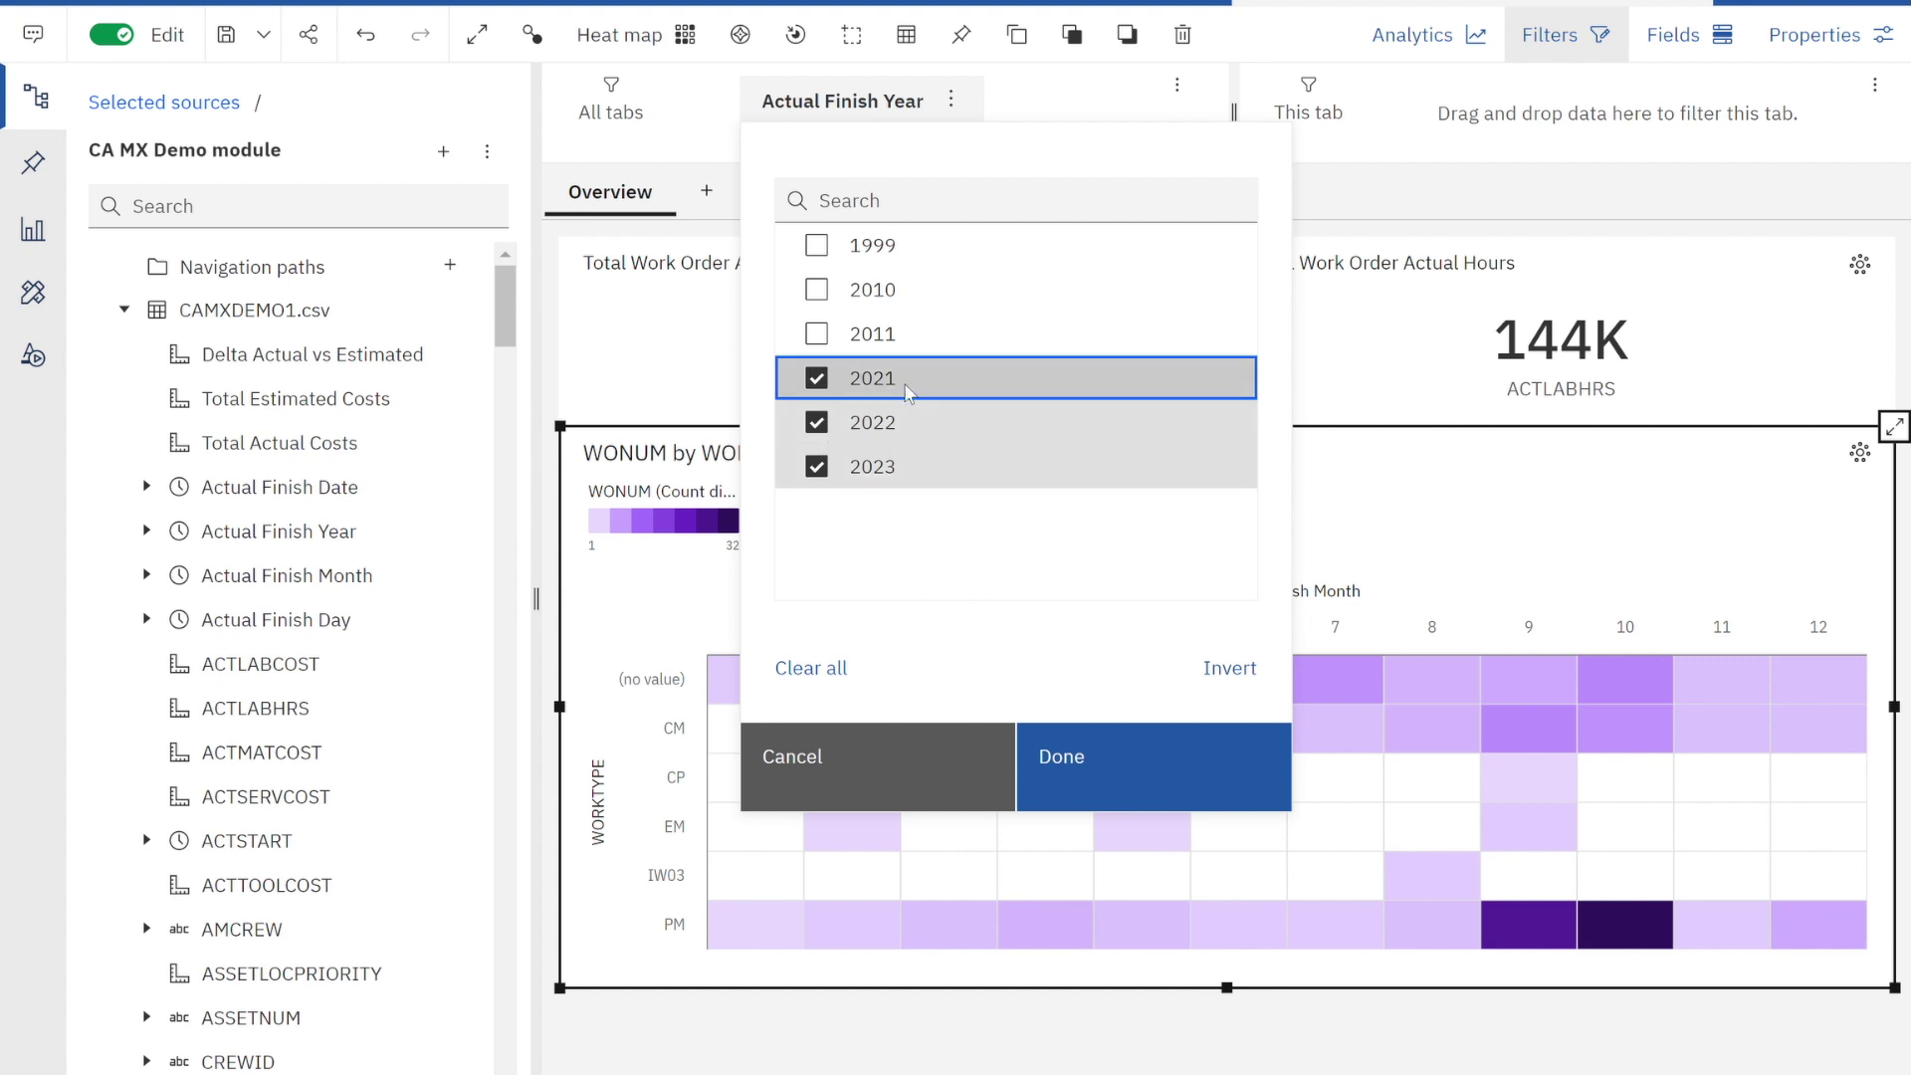
{"action": "left_click", "coordinate": [1129, 784]}
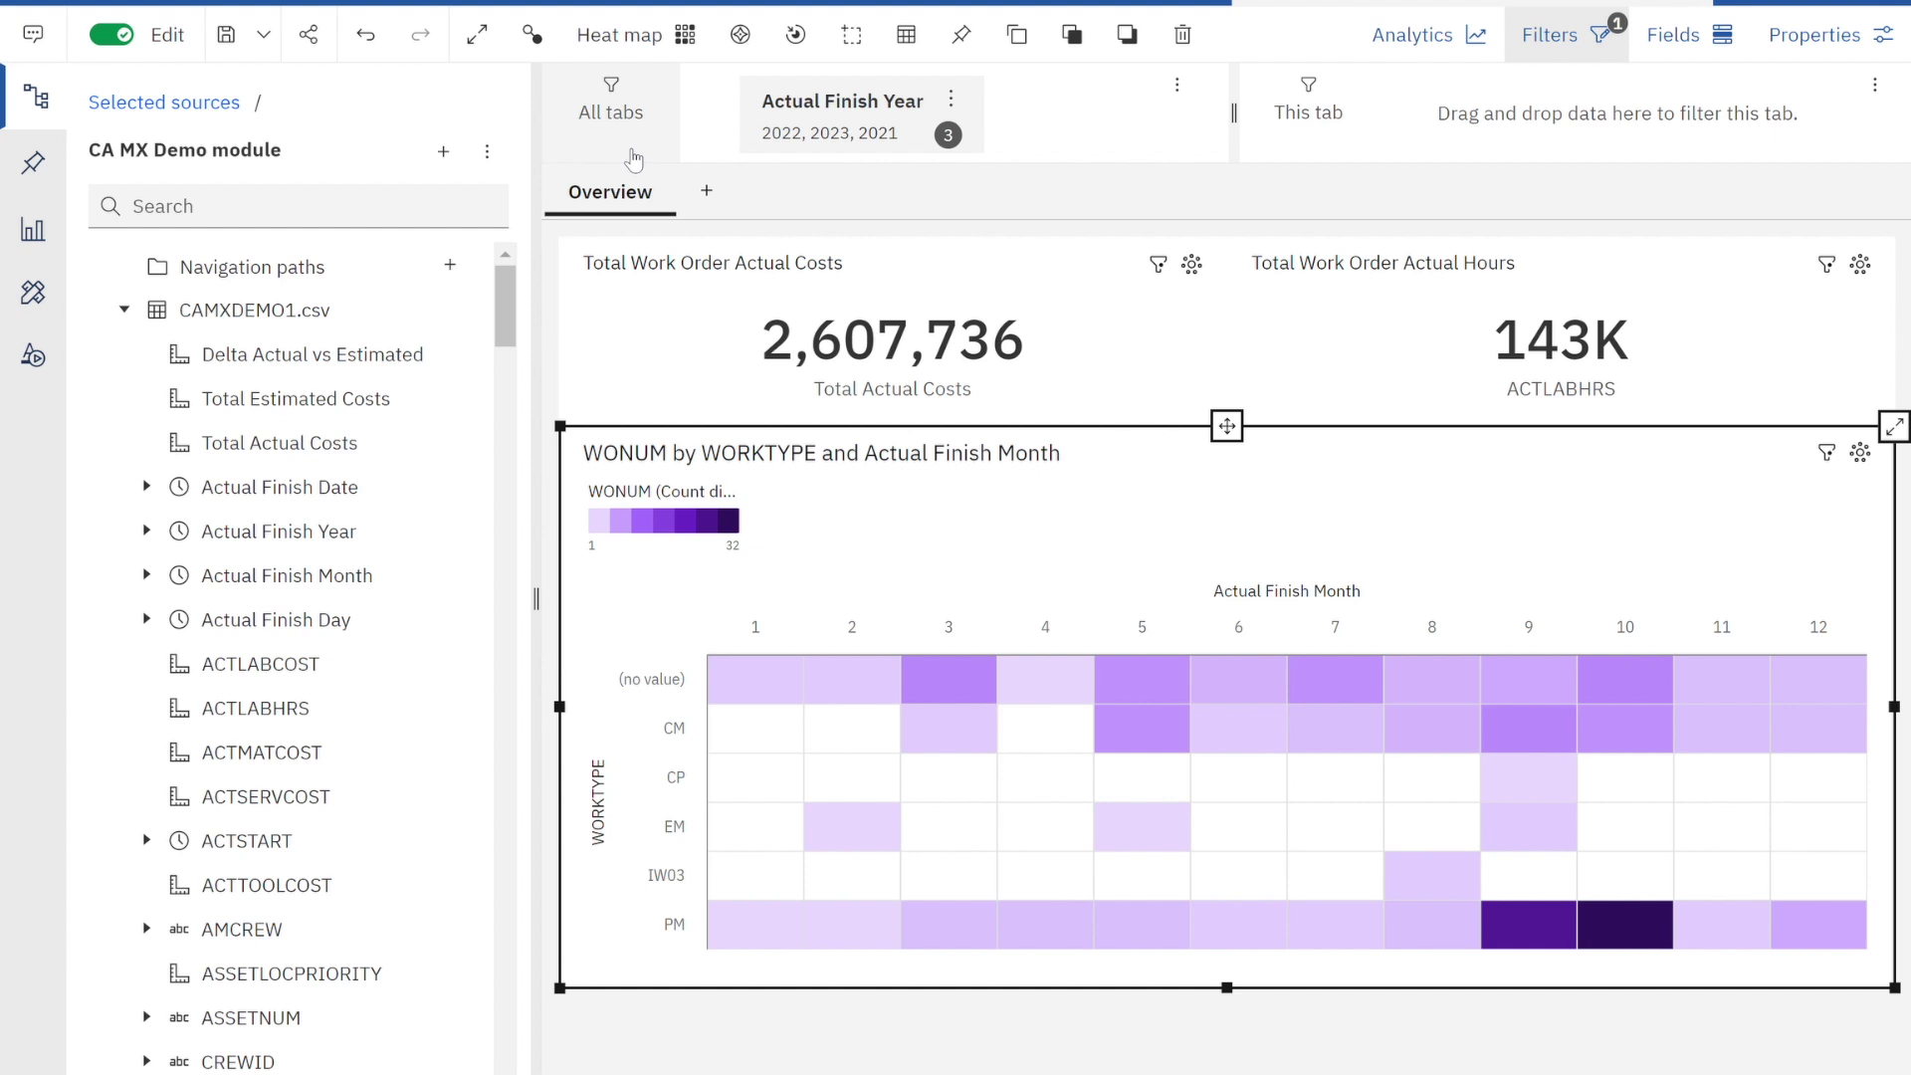
Save the dashboard in My content under the name CAMXDashboardDemo.
{"action": "left_click", "coordinate": [226, 35]}
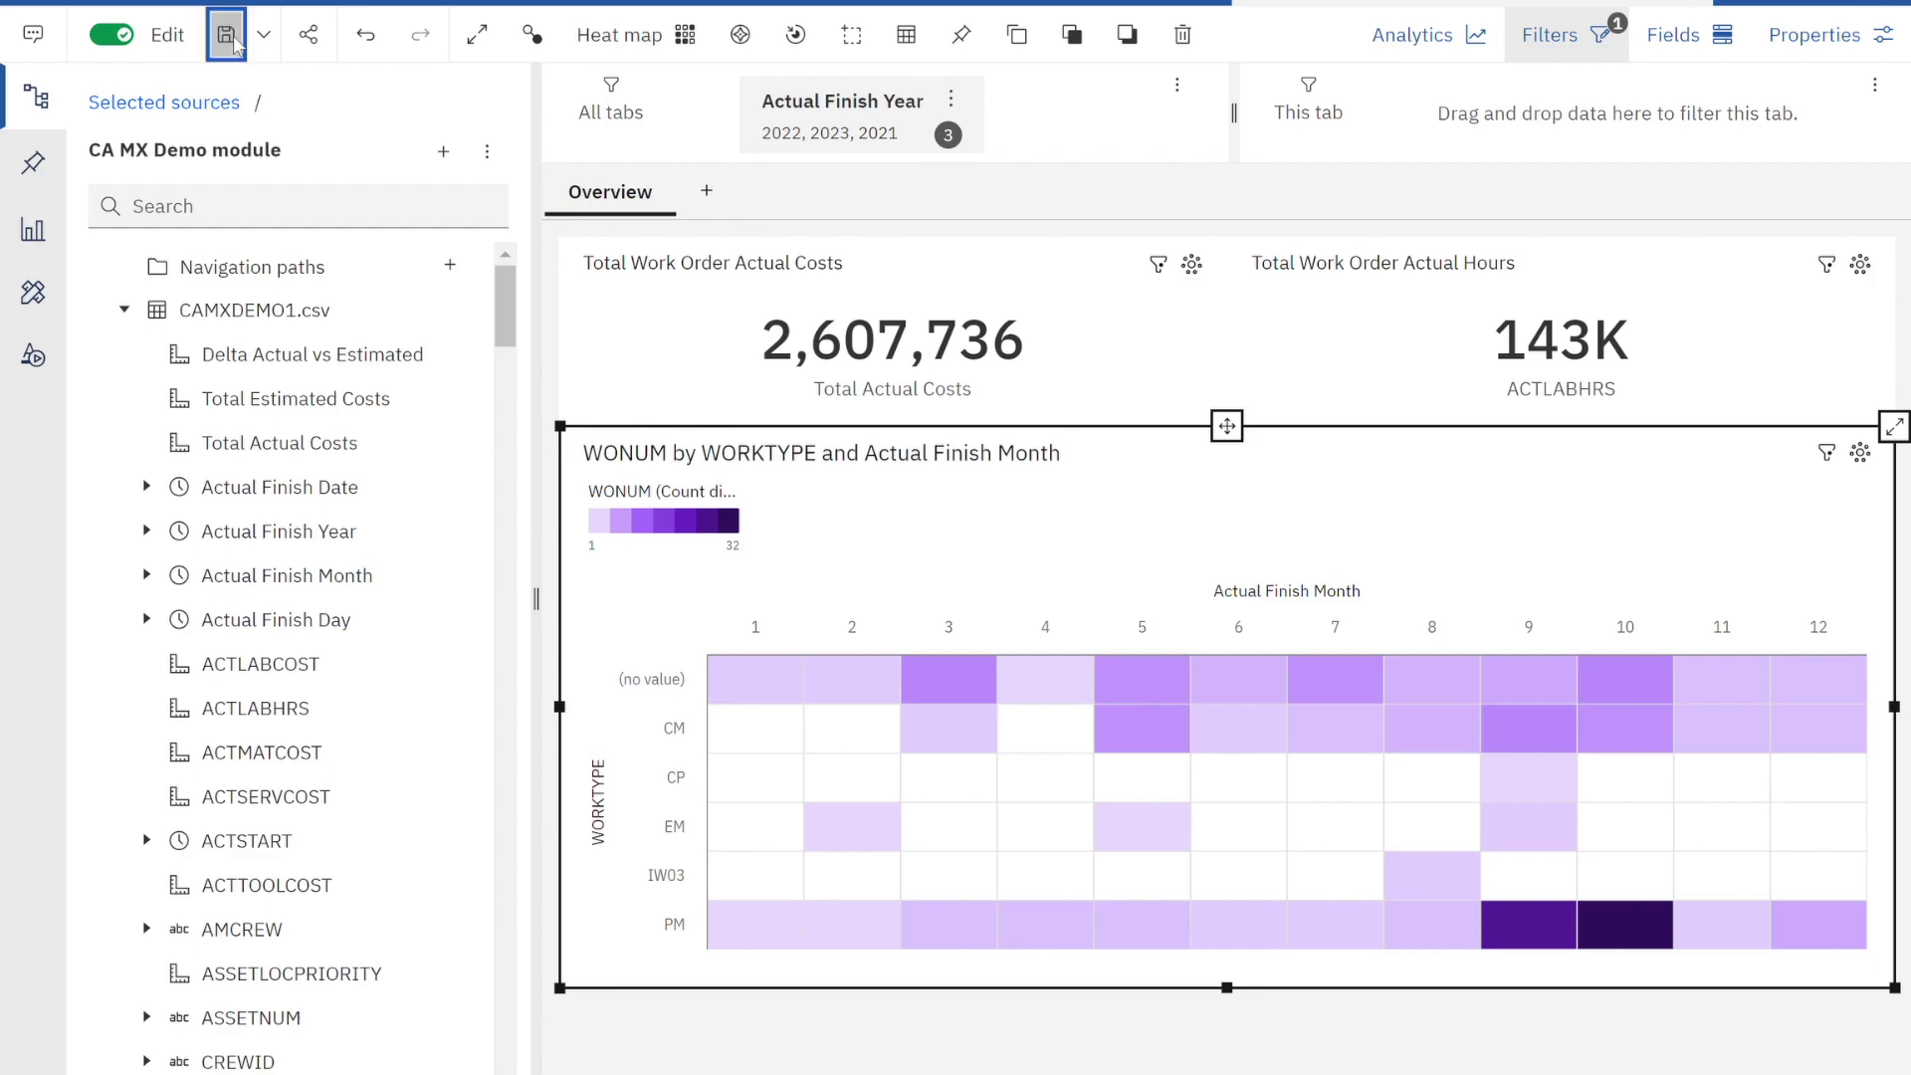
{"action": "left_click", "coordinate": [398, 331]}
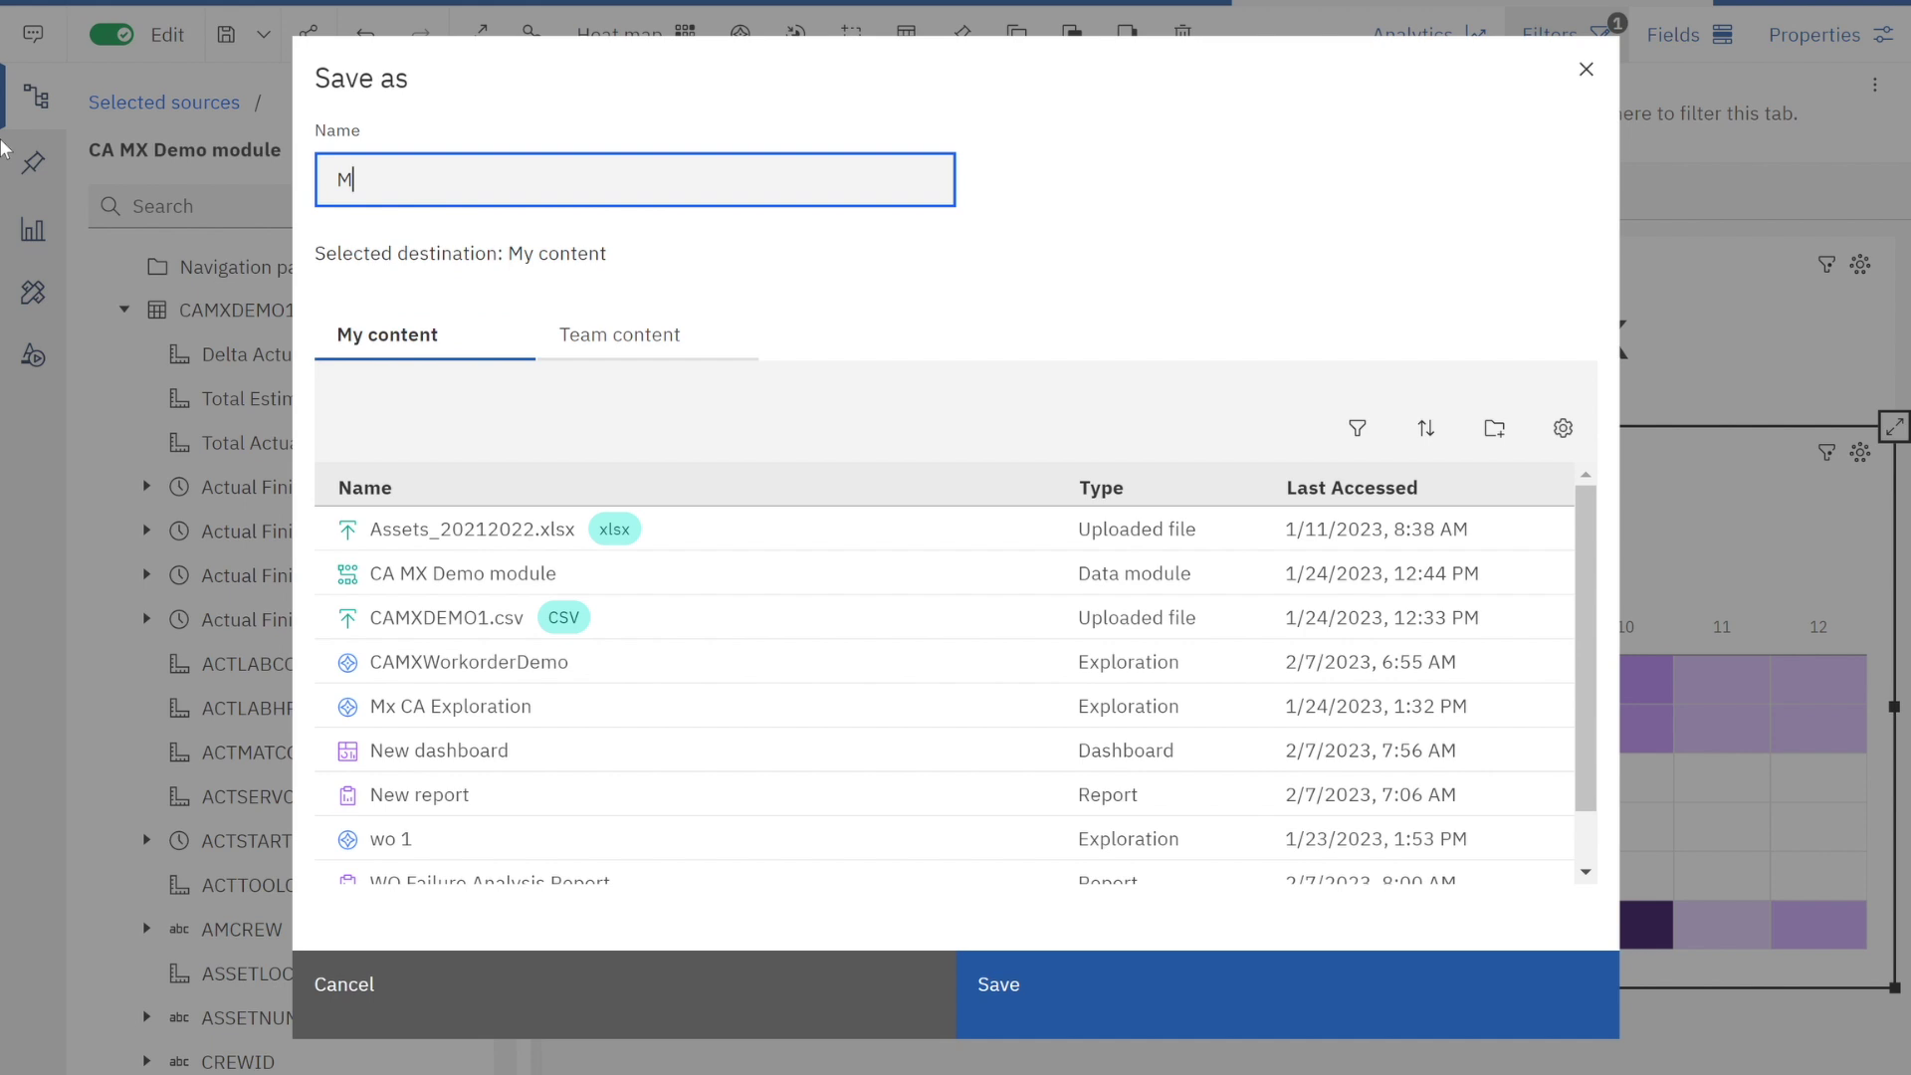
{"action": "type", "text": "xC"}
{"action": "key", "text": "BackSpace"}
{"action": "key", "text": "BackSpace"}
{"action": "key", "text": "BackSpace"}
{"action": "type", "text": "CAMXDashboardDemo"}
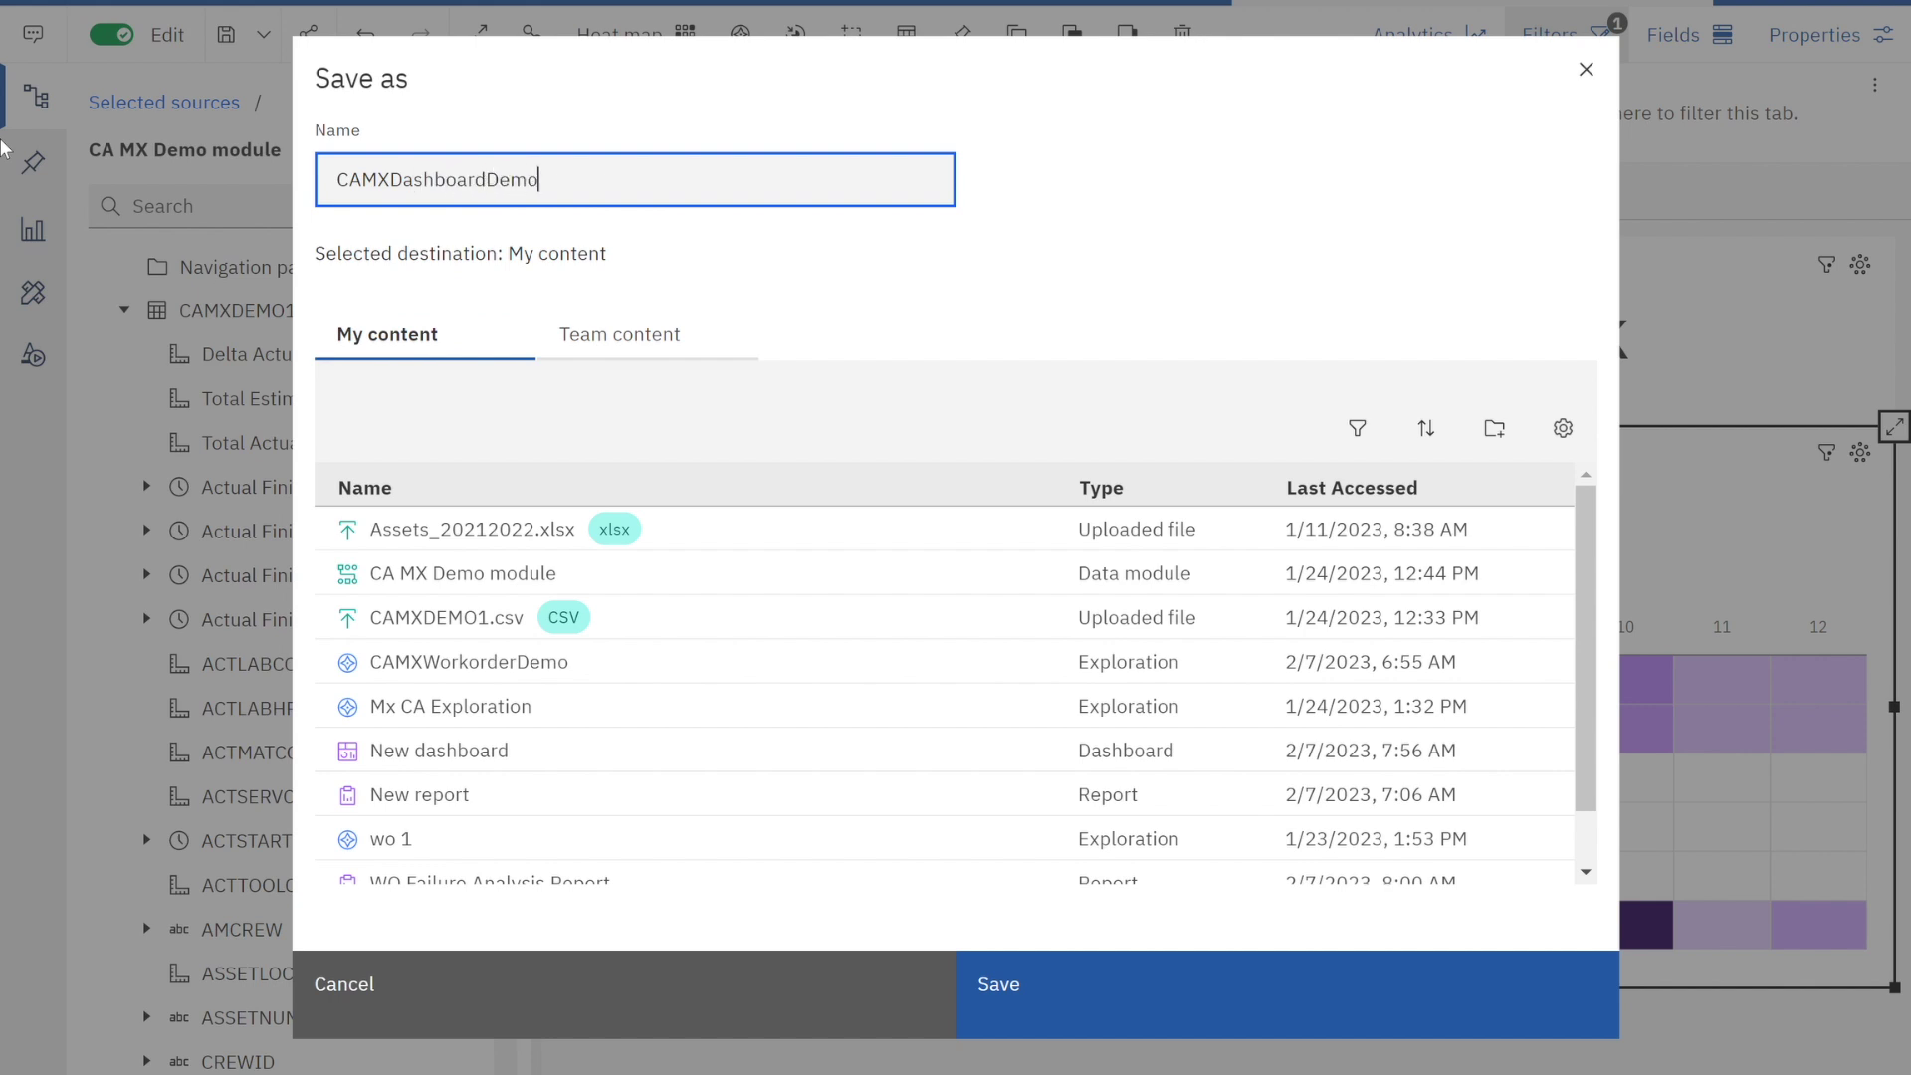
{"action": "left_click", "coordinate": [1161, 1015]}
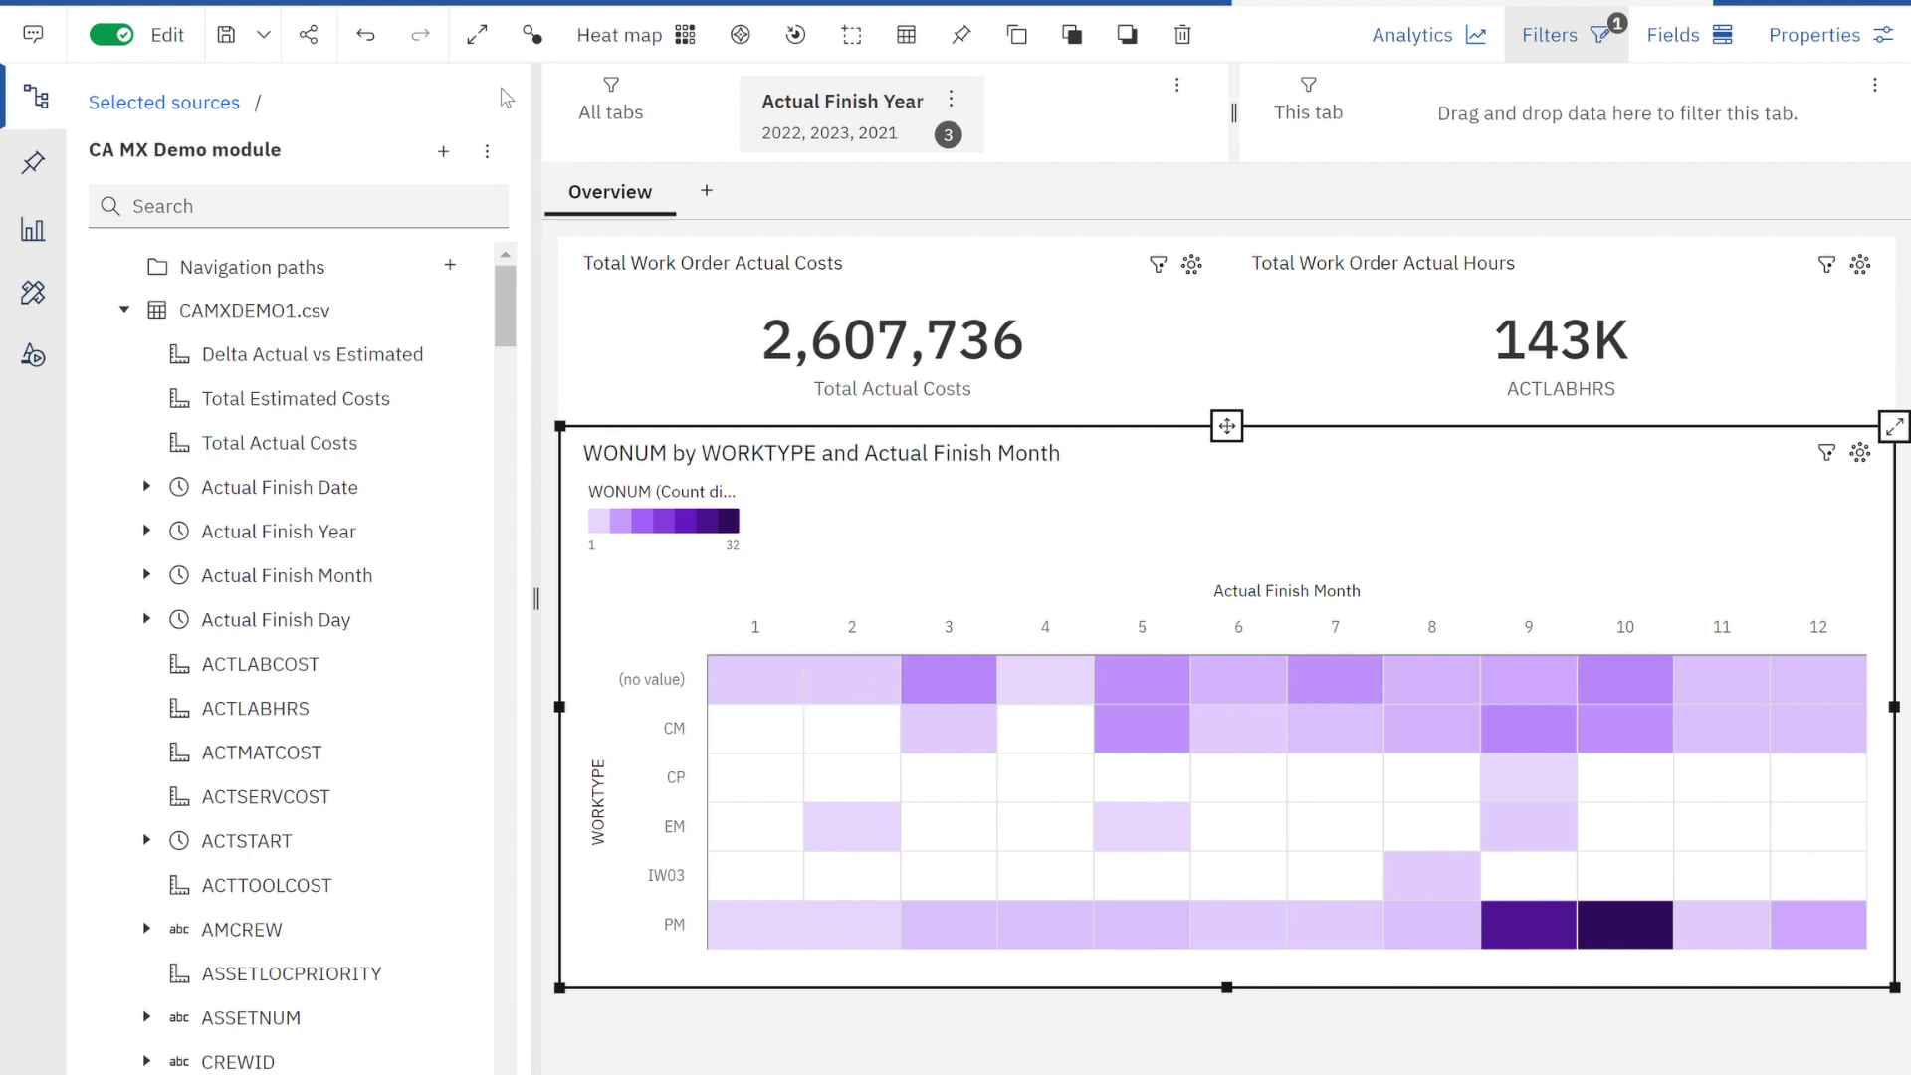
{"action": "left_click", "coordinate": [477, 37]}
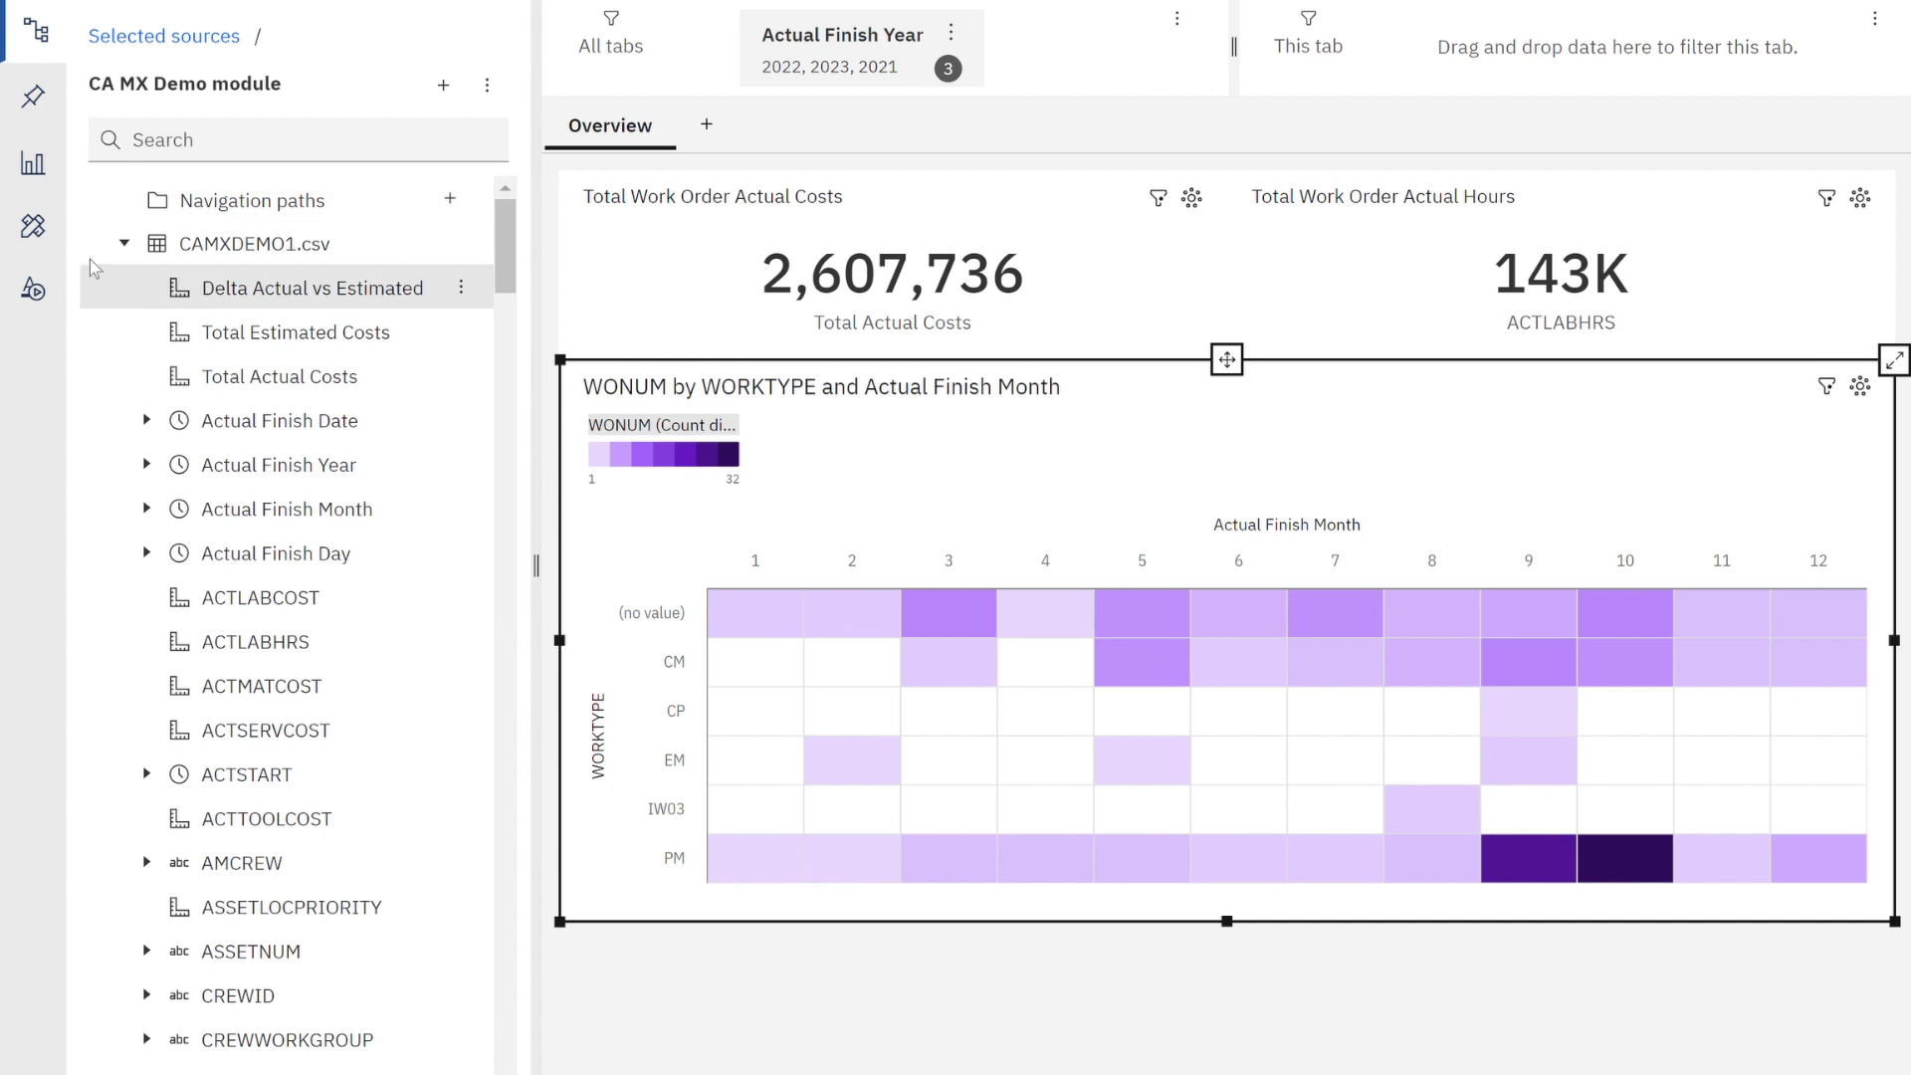
{"action": "left_click", "coordinate": [55, 45]}
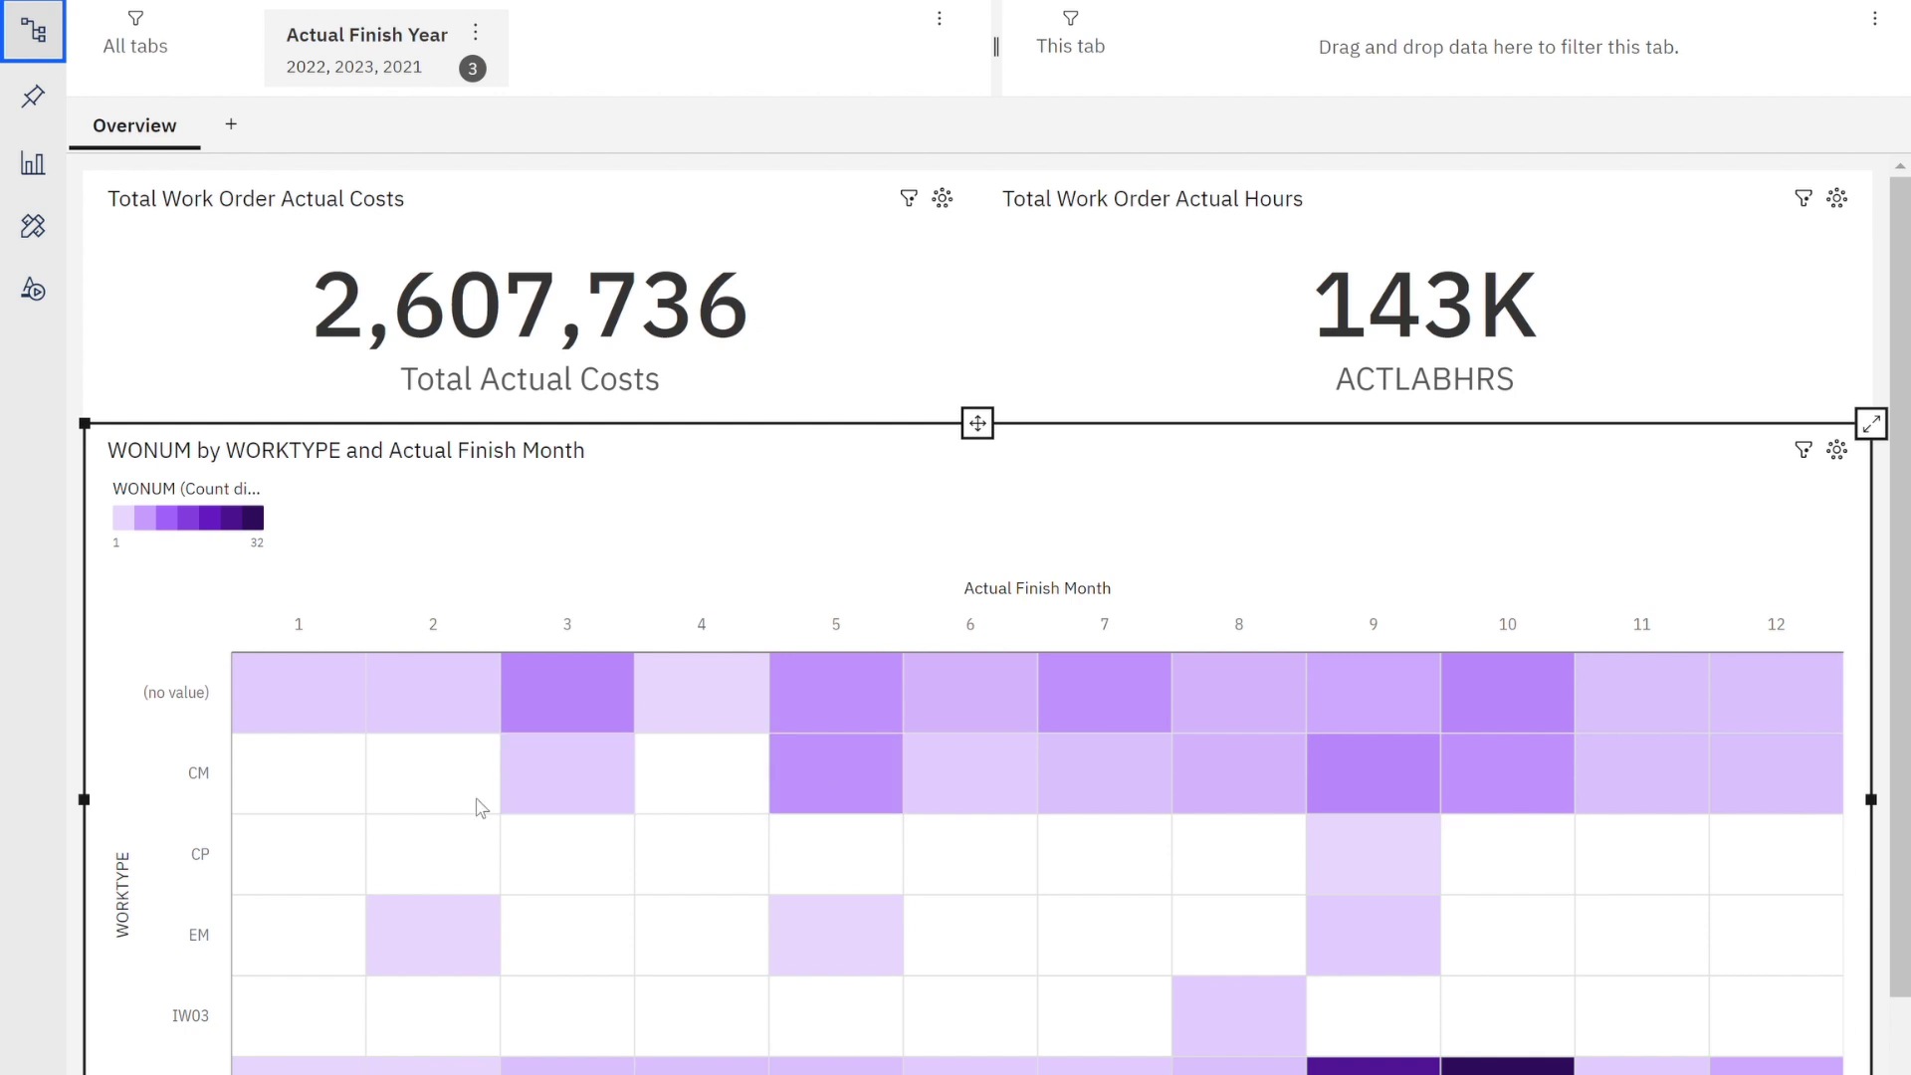
{"action": "scroll", "coordinate": [1904, 834], "scroll_direction": "down", "scroll_amount": 1}
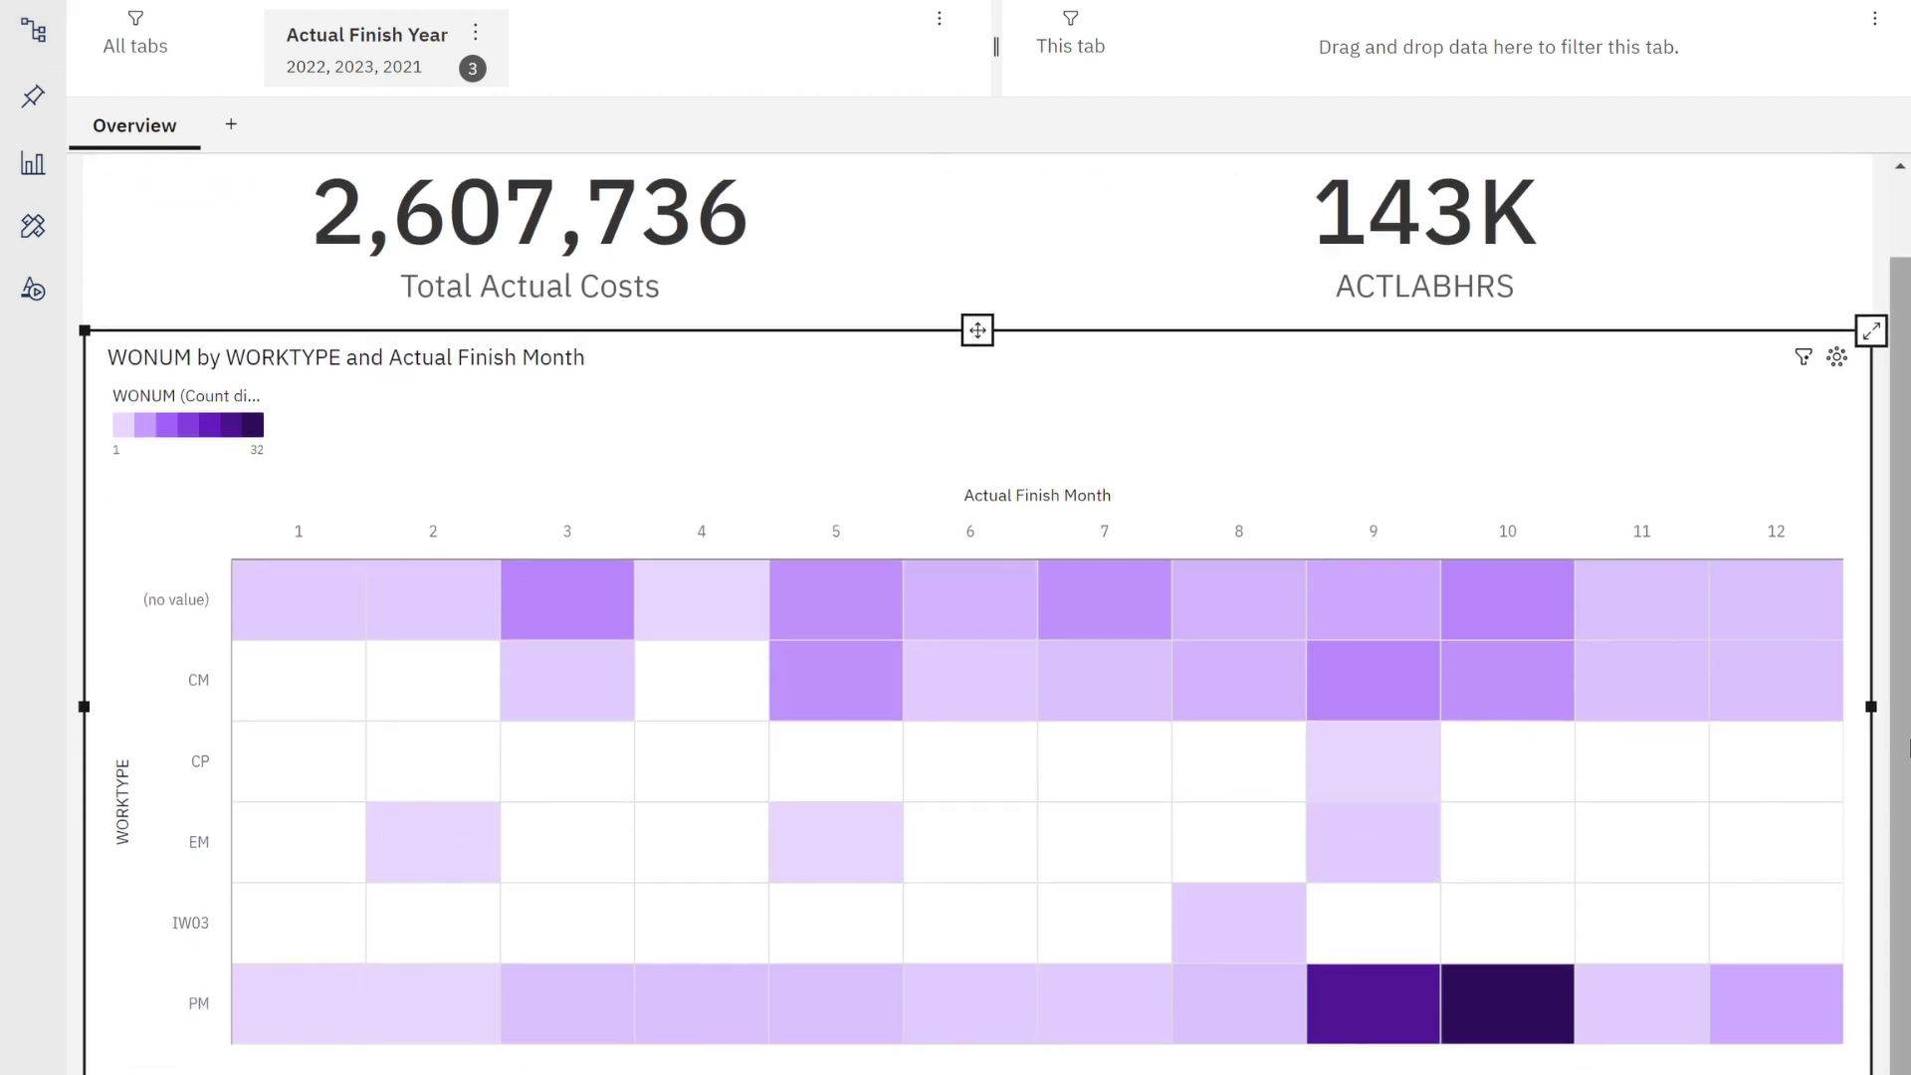
{"action": "scroll", "coordinate": [1897, 748], "scroll_direction": "up", "scroll_amount": 1}
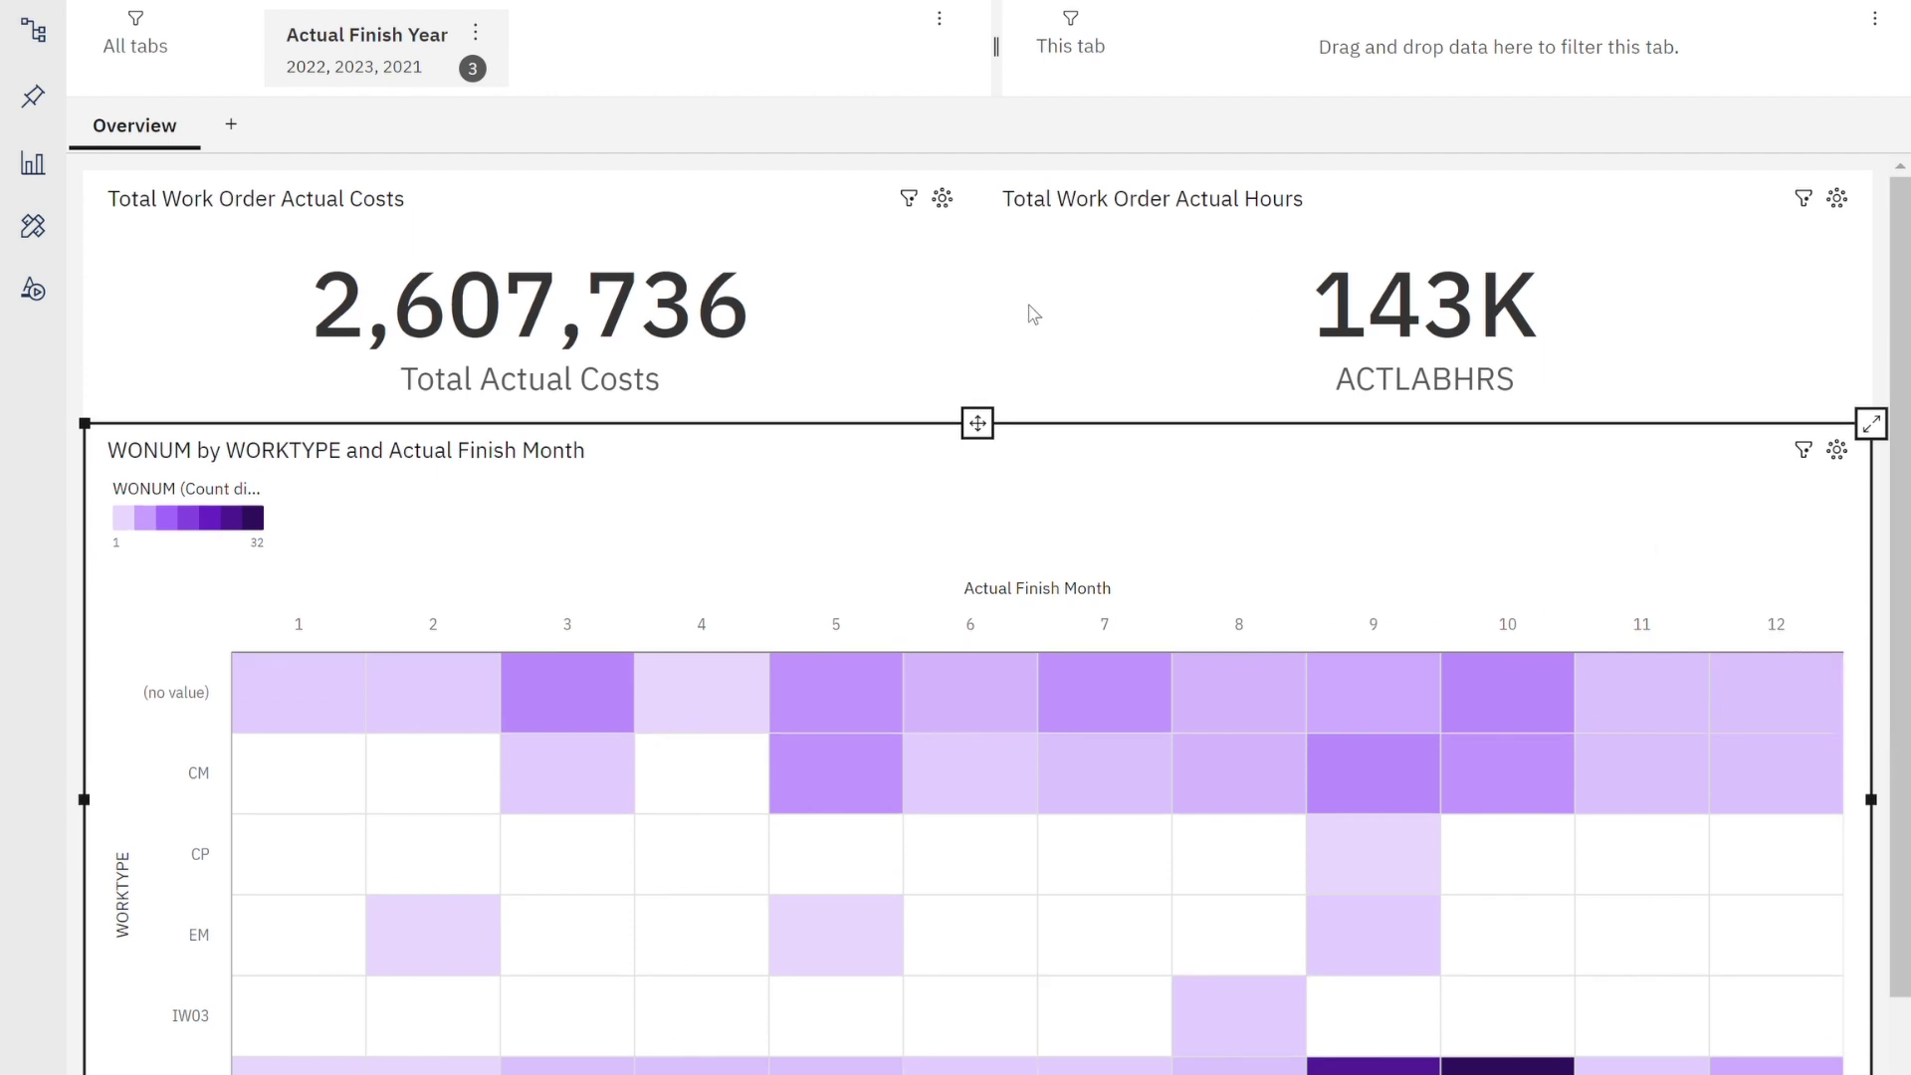
{"action": "scroll", "coordinate": [1033, 314], "scroll_direction": "up", "scroll_amount": 1}
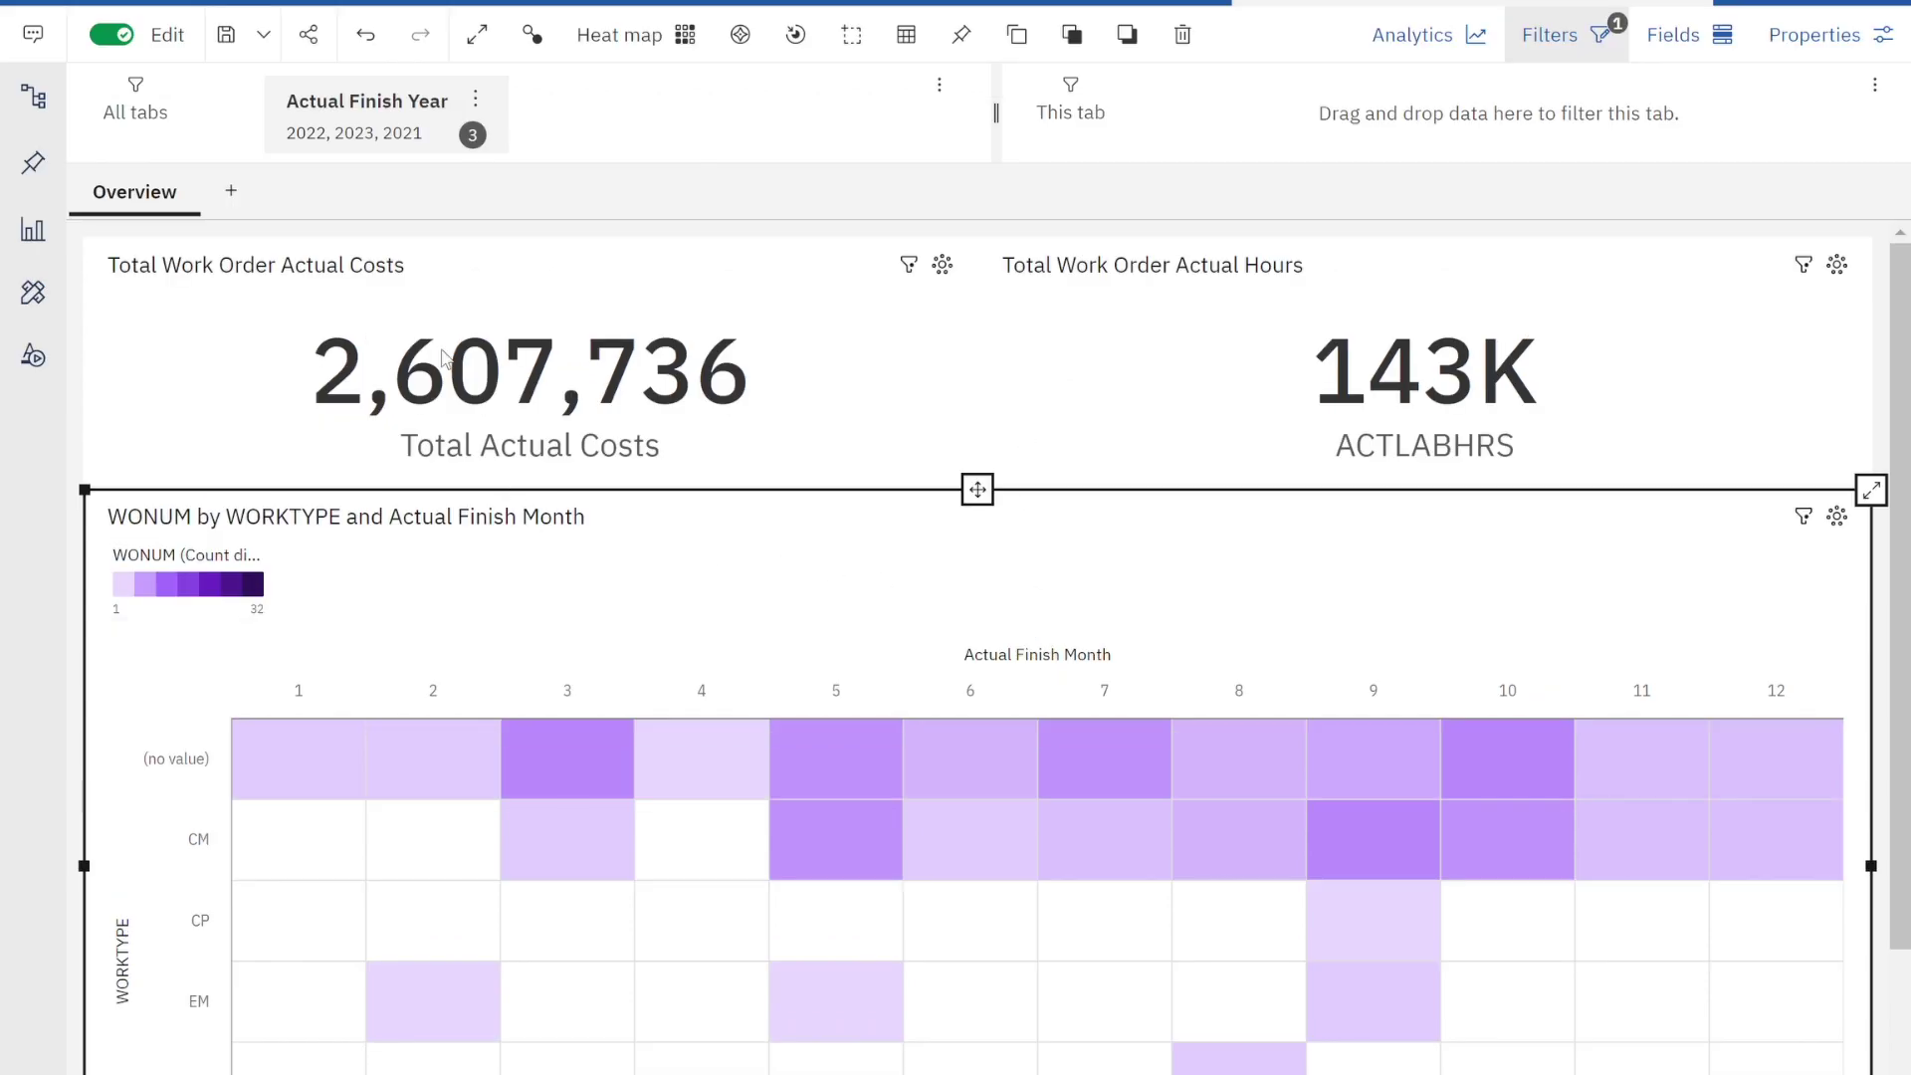
Add a single-panel tab and place the pinned Total Actual Costs by FAILURECODE column chart on it.
{"action": "left_click", "coordinate": [232, 190]}
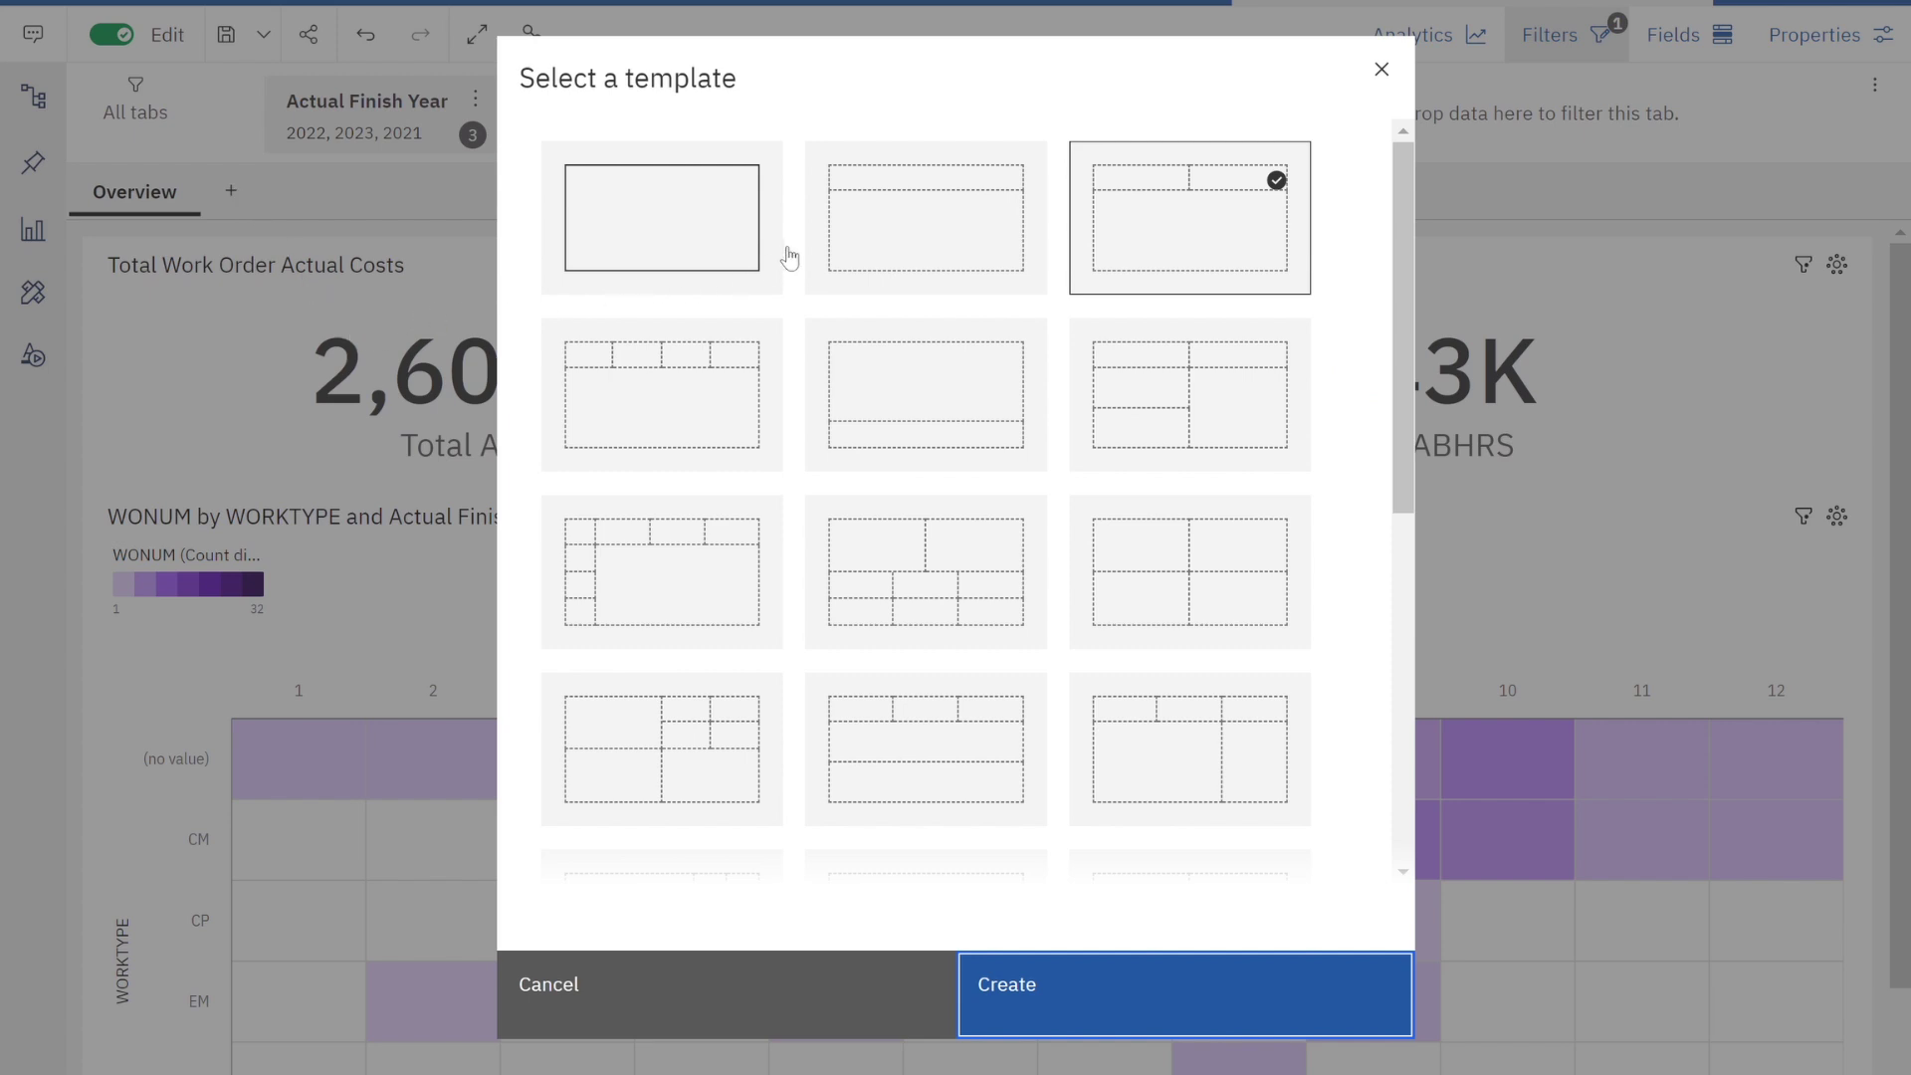
{"action": "left_click", "coordinate": [691, 209]}
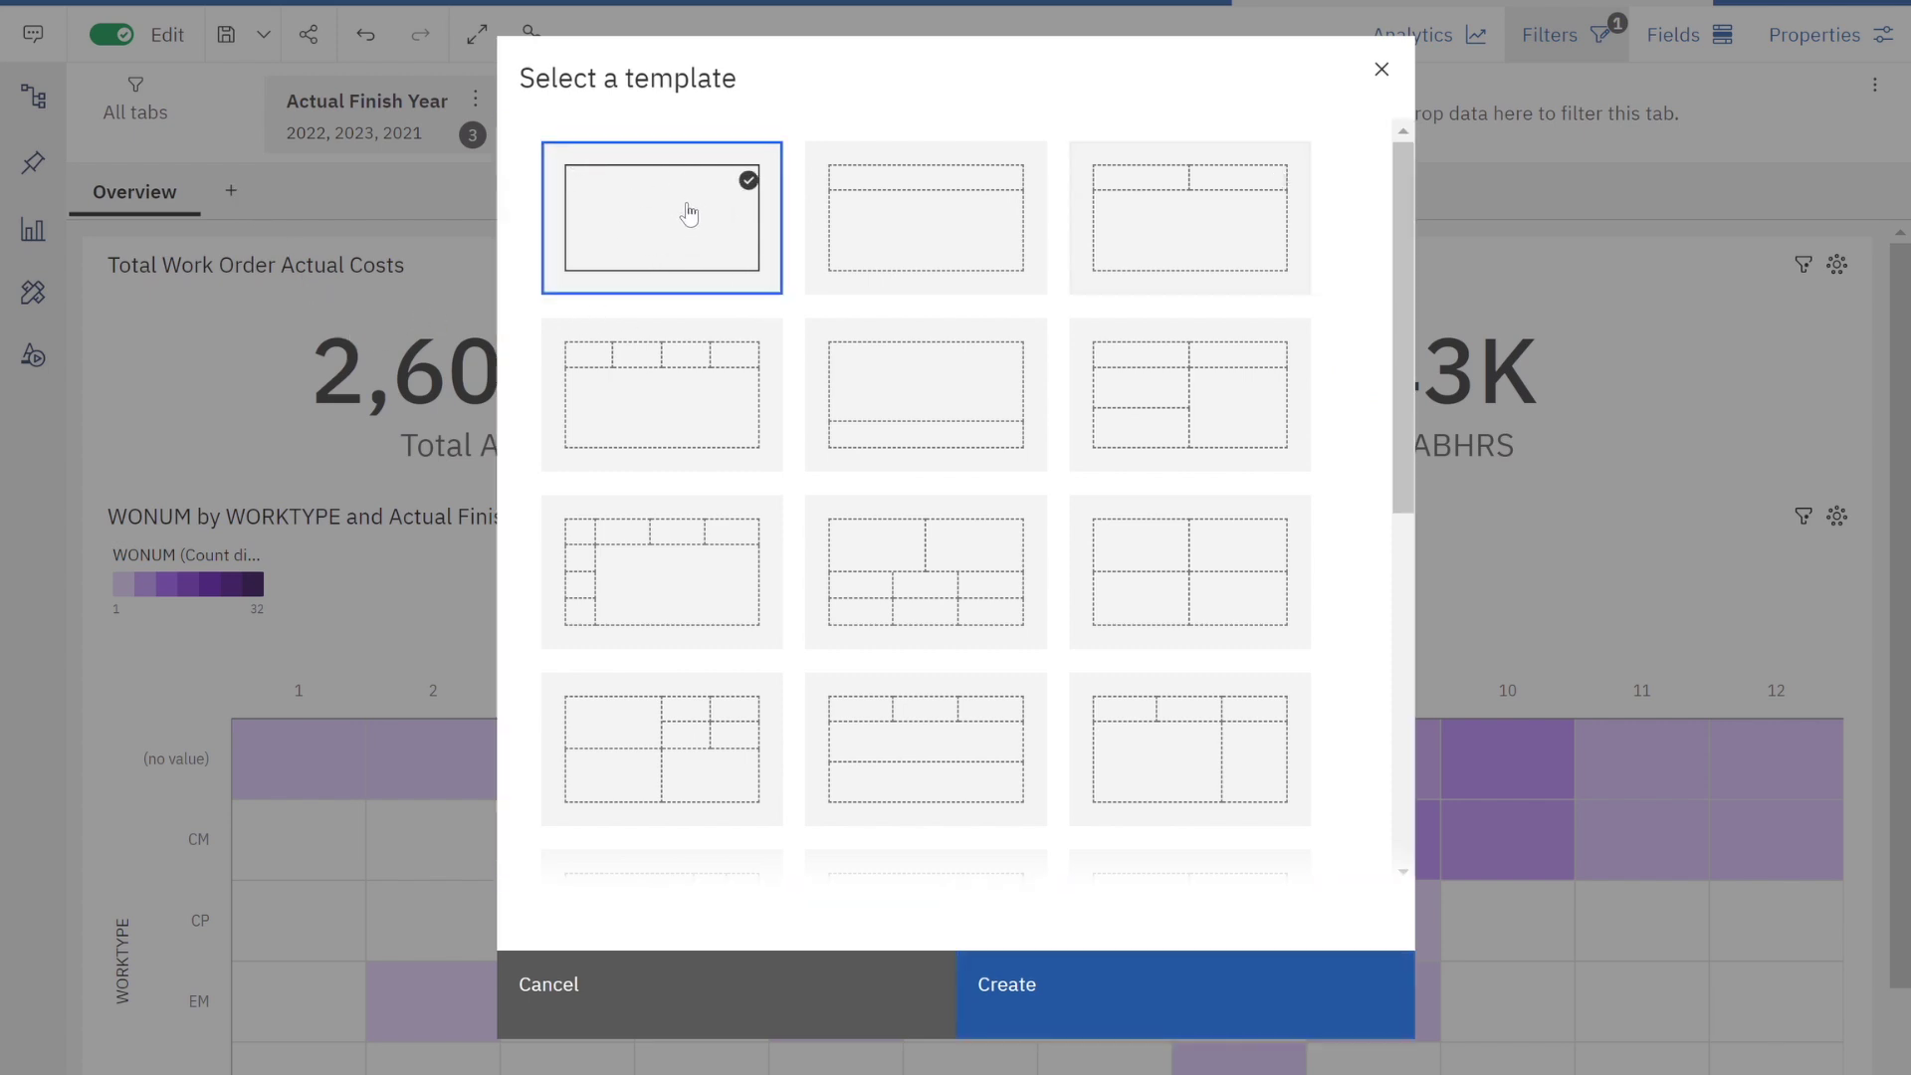
{"action": "left_click", "coordinate": [1078, 999]}
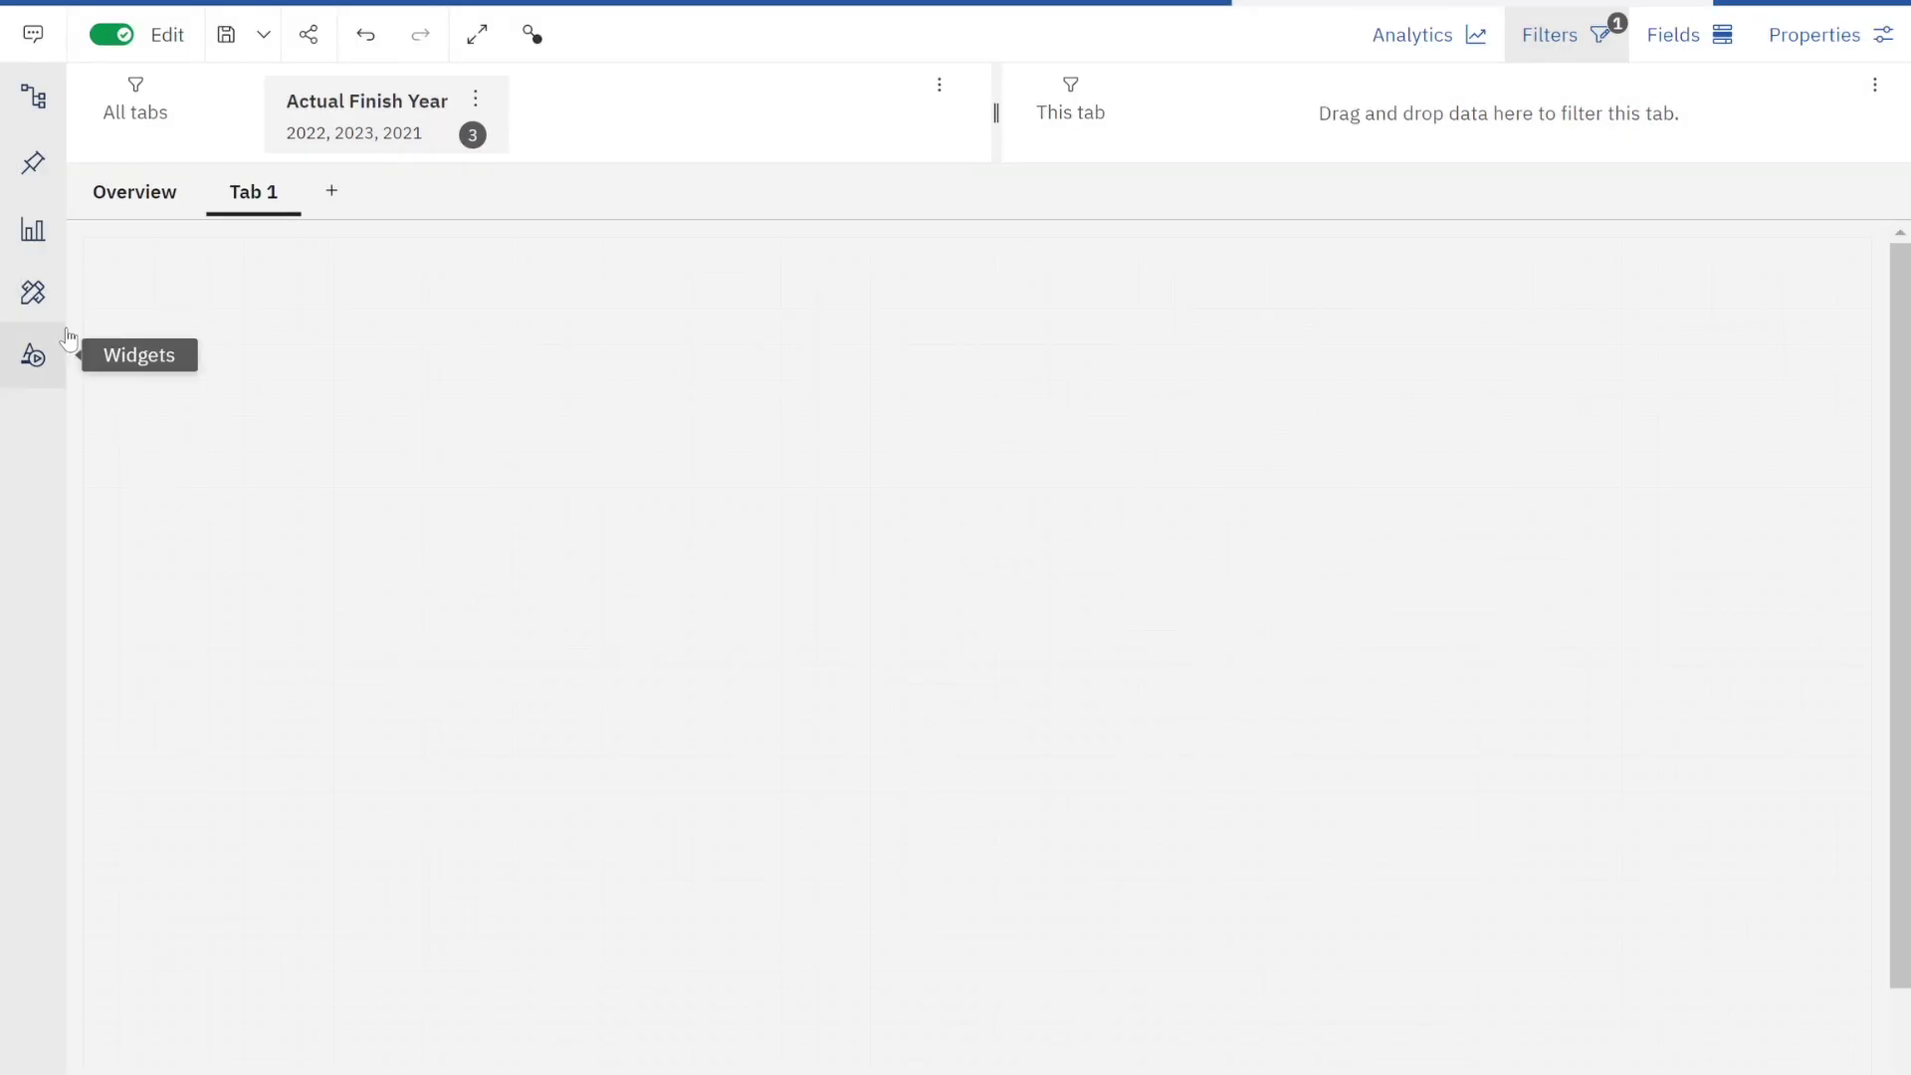
{"action": "left_click", "coordinate": [37, 167]}
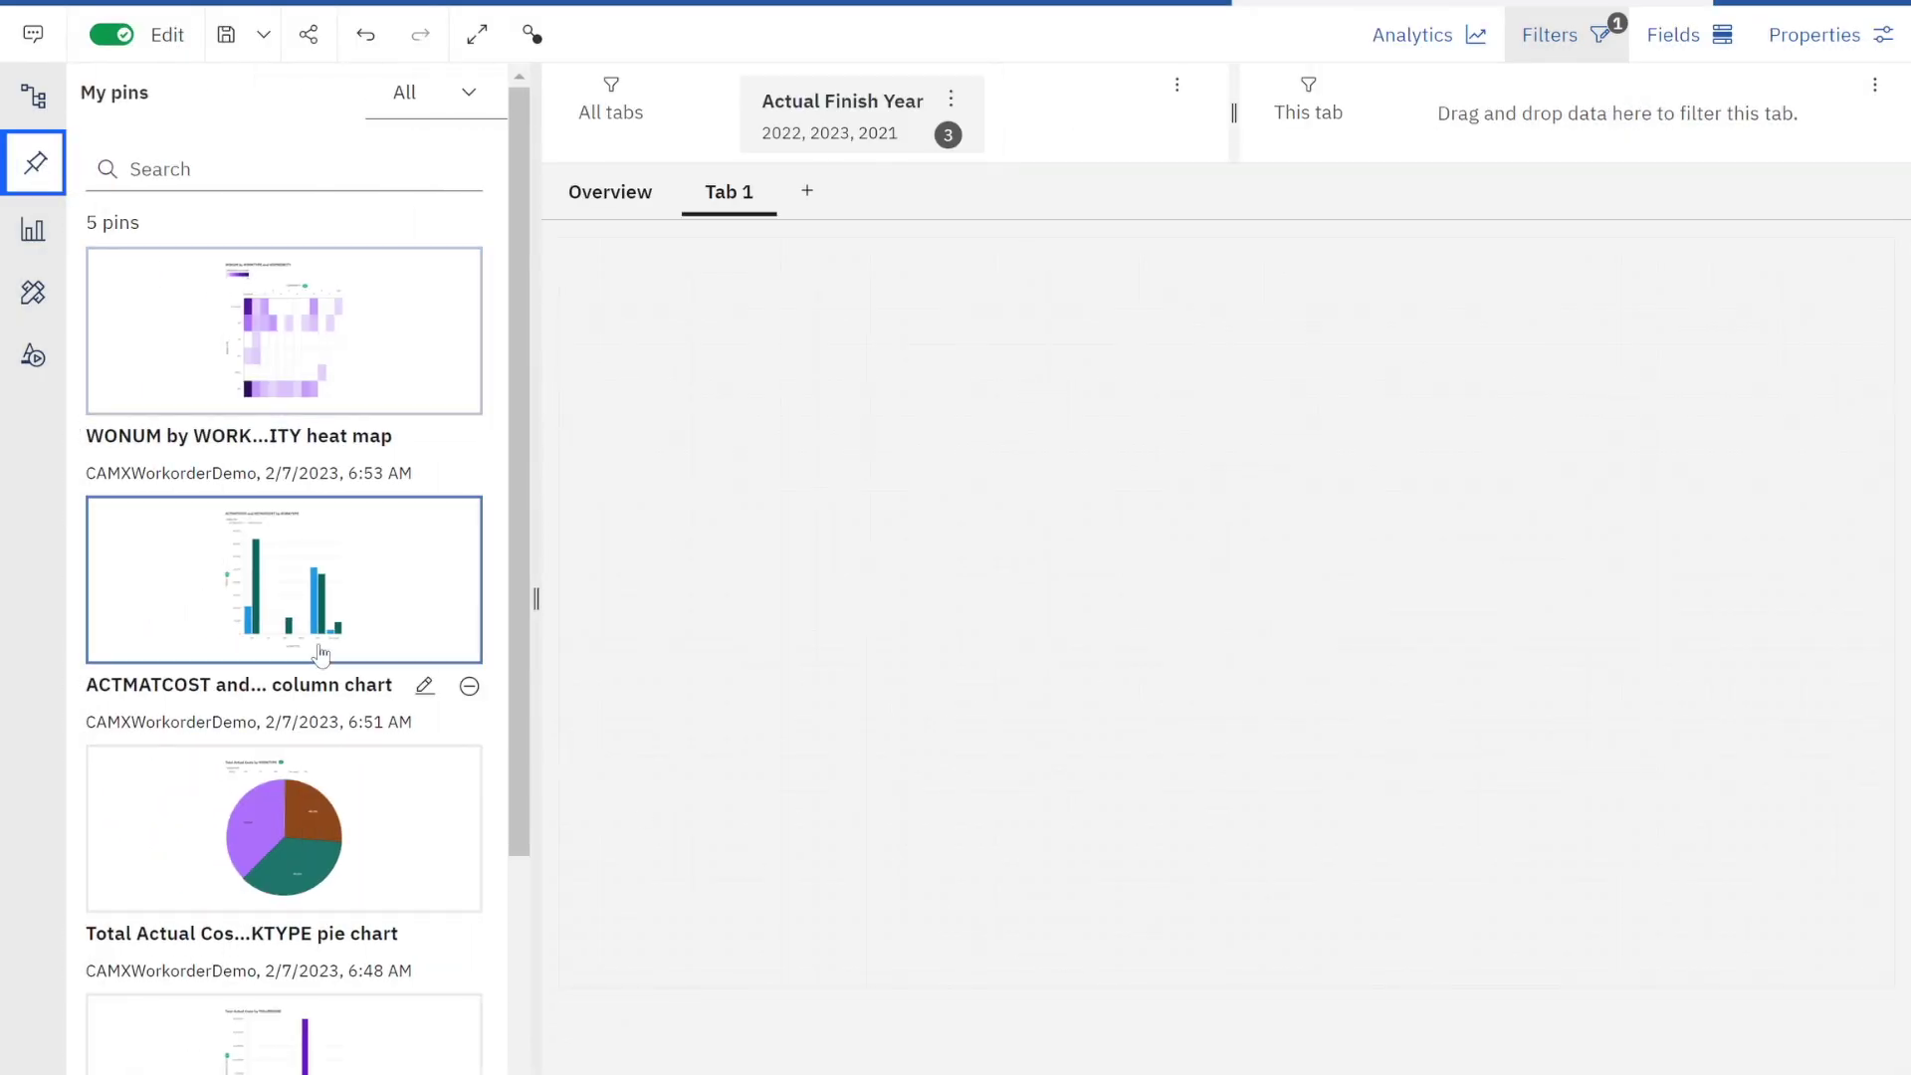
{"action": "scroll", "coordinate": [279, 577], "scroll_direction": "down", "scroll_amount": 3}
{"action": "scroll", "coordinate": [309, 680], "scroll_direction": "up", "scroll_amount": 1}
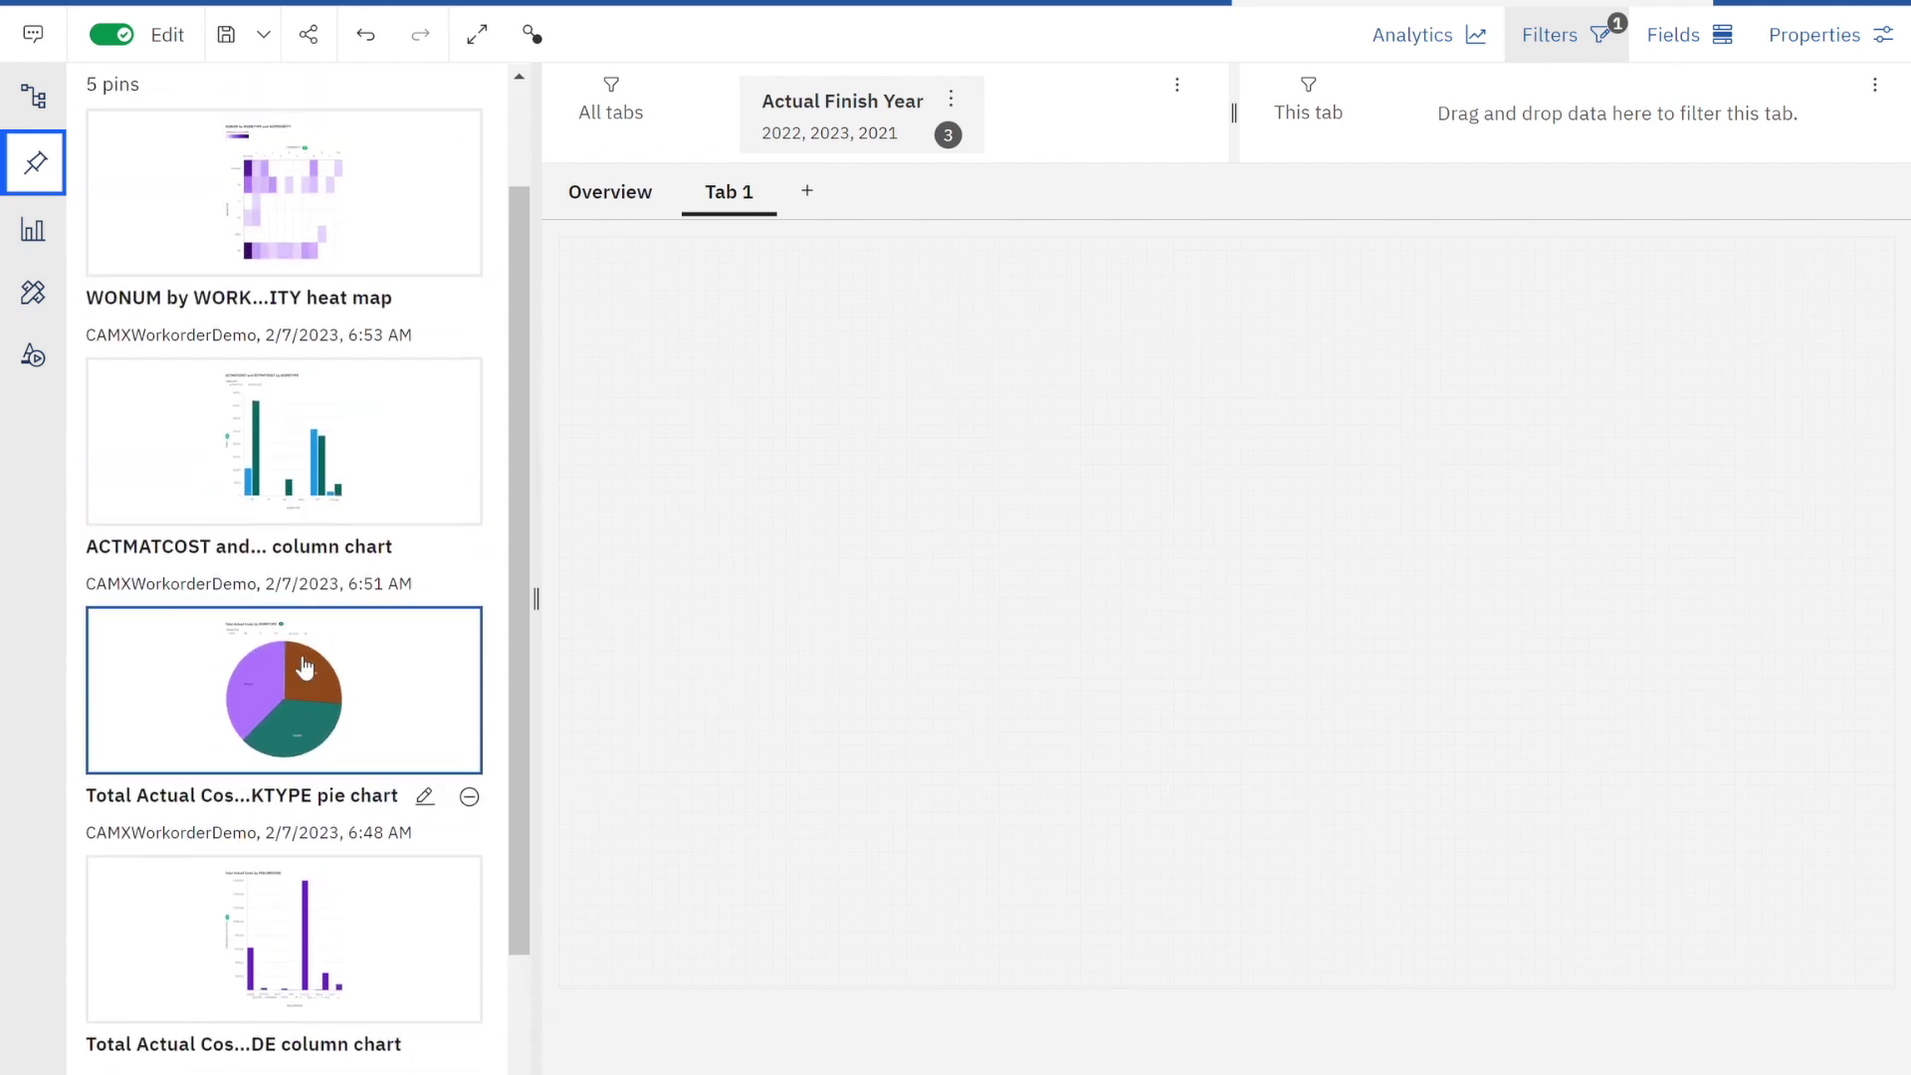
{"action": "scroll", "coordinate": [308, 679], "scroll_direction": "down", "scroll_amount": 1}
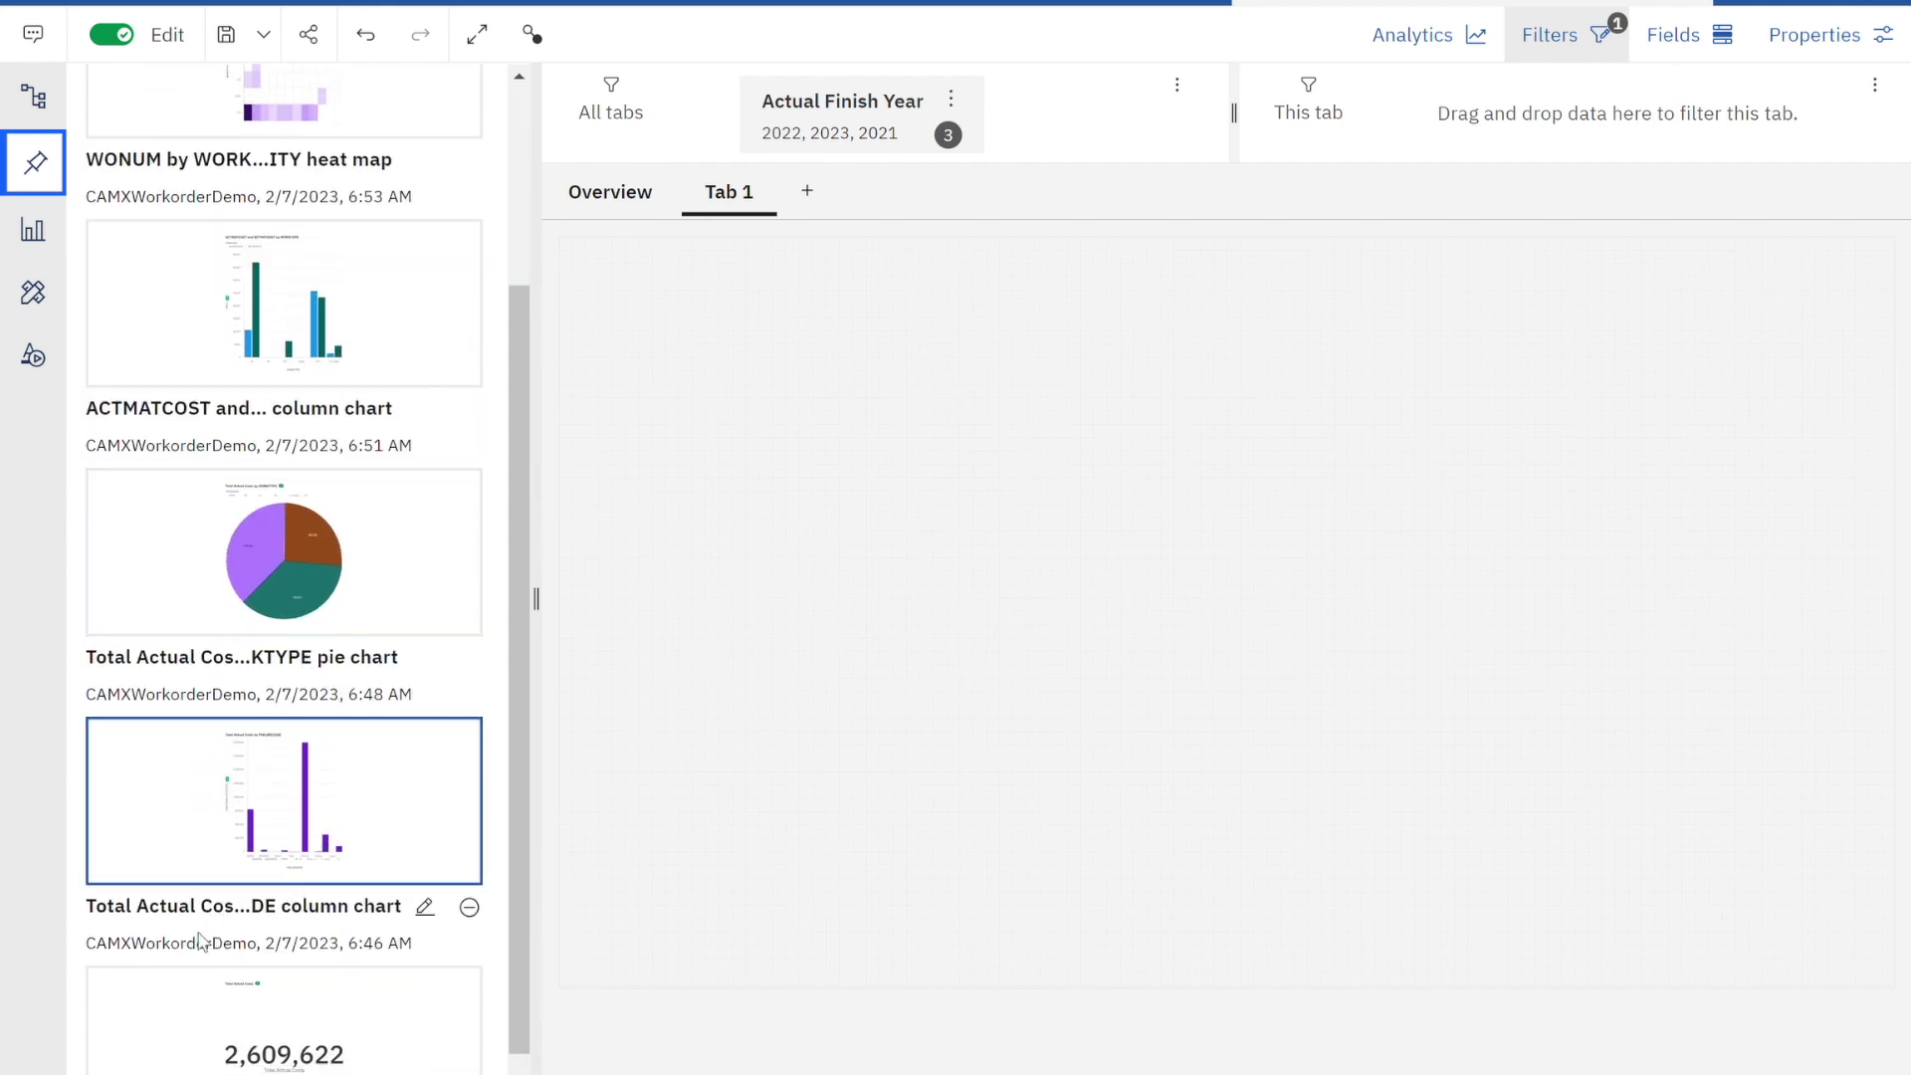
{"action": "left_click_drag", "start_coordinate": [285, 815], "coordinate": [560, 243]}
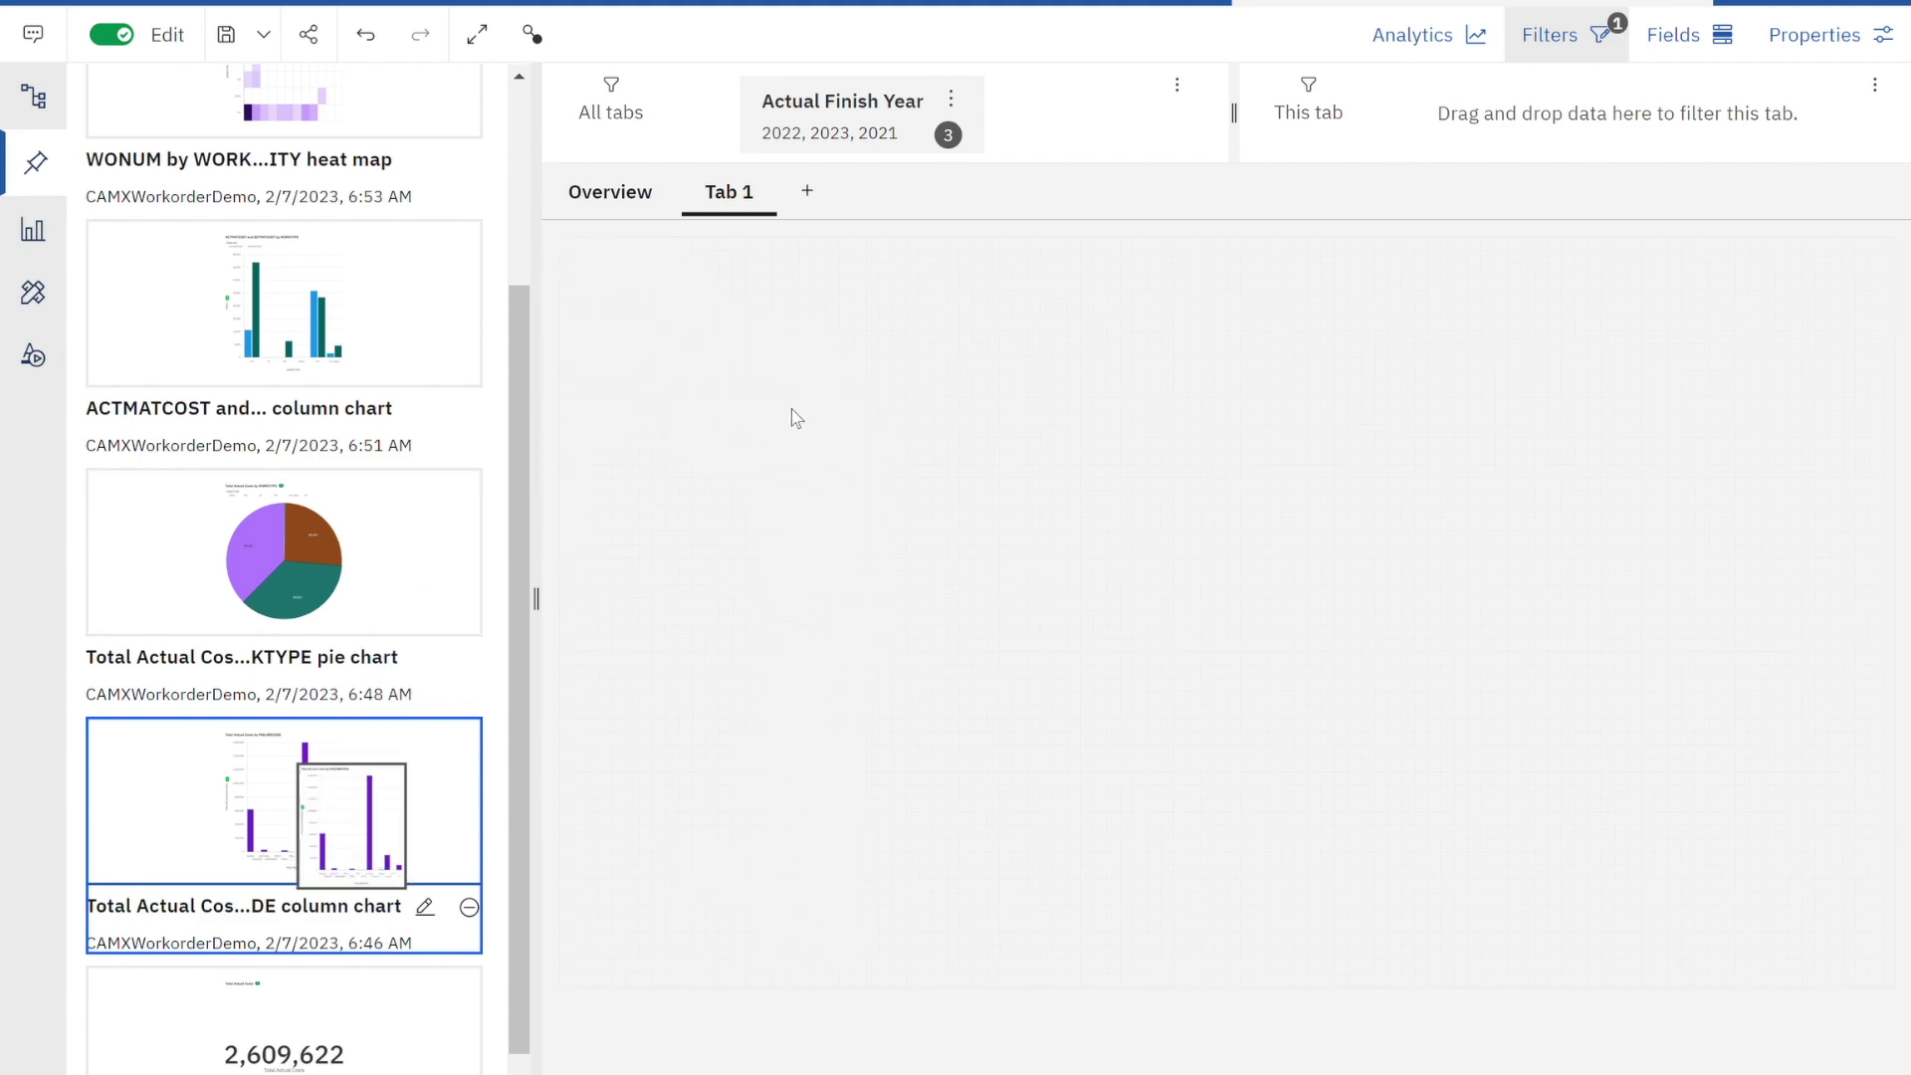
{"action": "left_click_drag", "start_coordinate": [278, 822], "coordinate": [748, 363]}
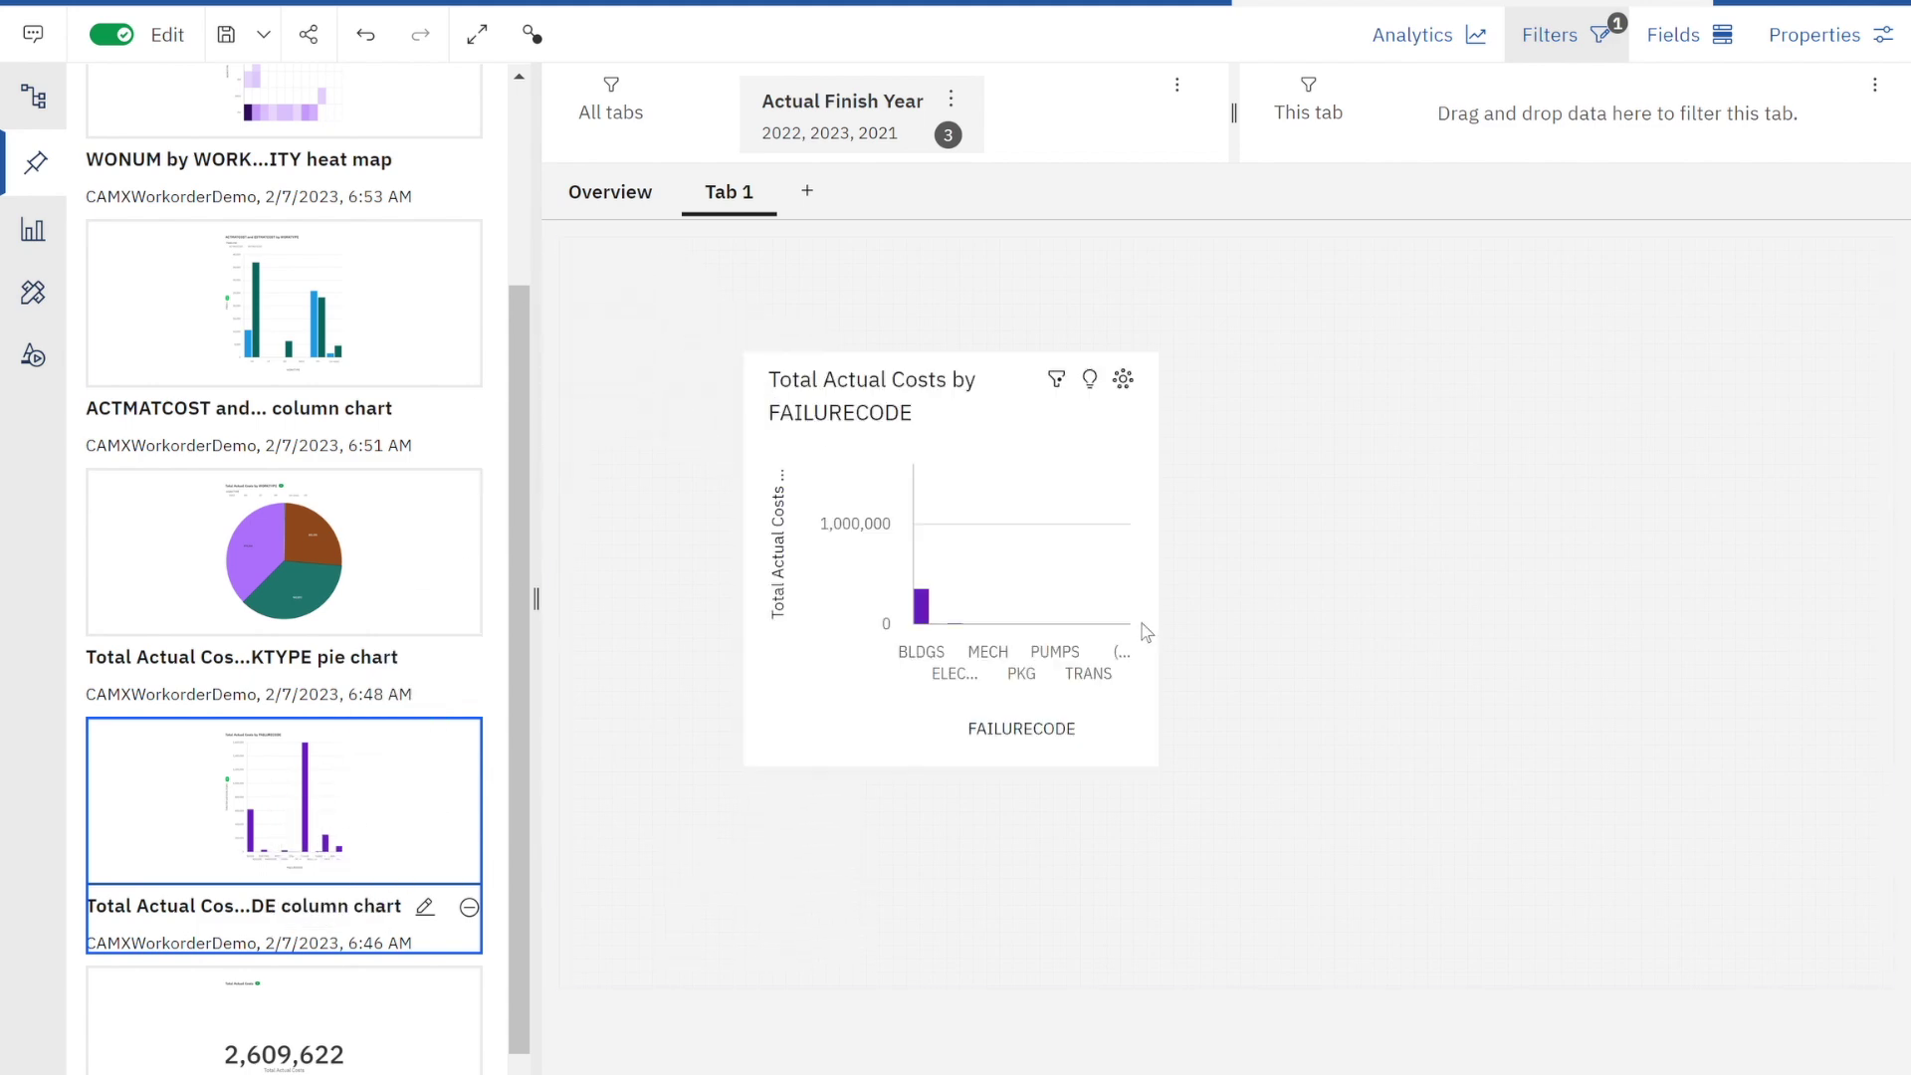
Resize the column chart so it fills the whole tab.
{"action": "left_click", "coordinate": [1144, 627]}
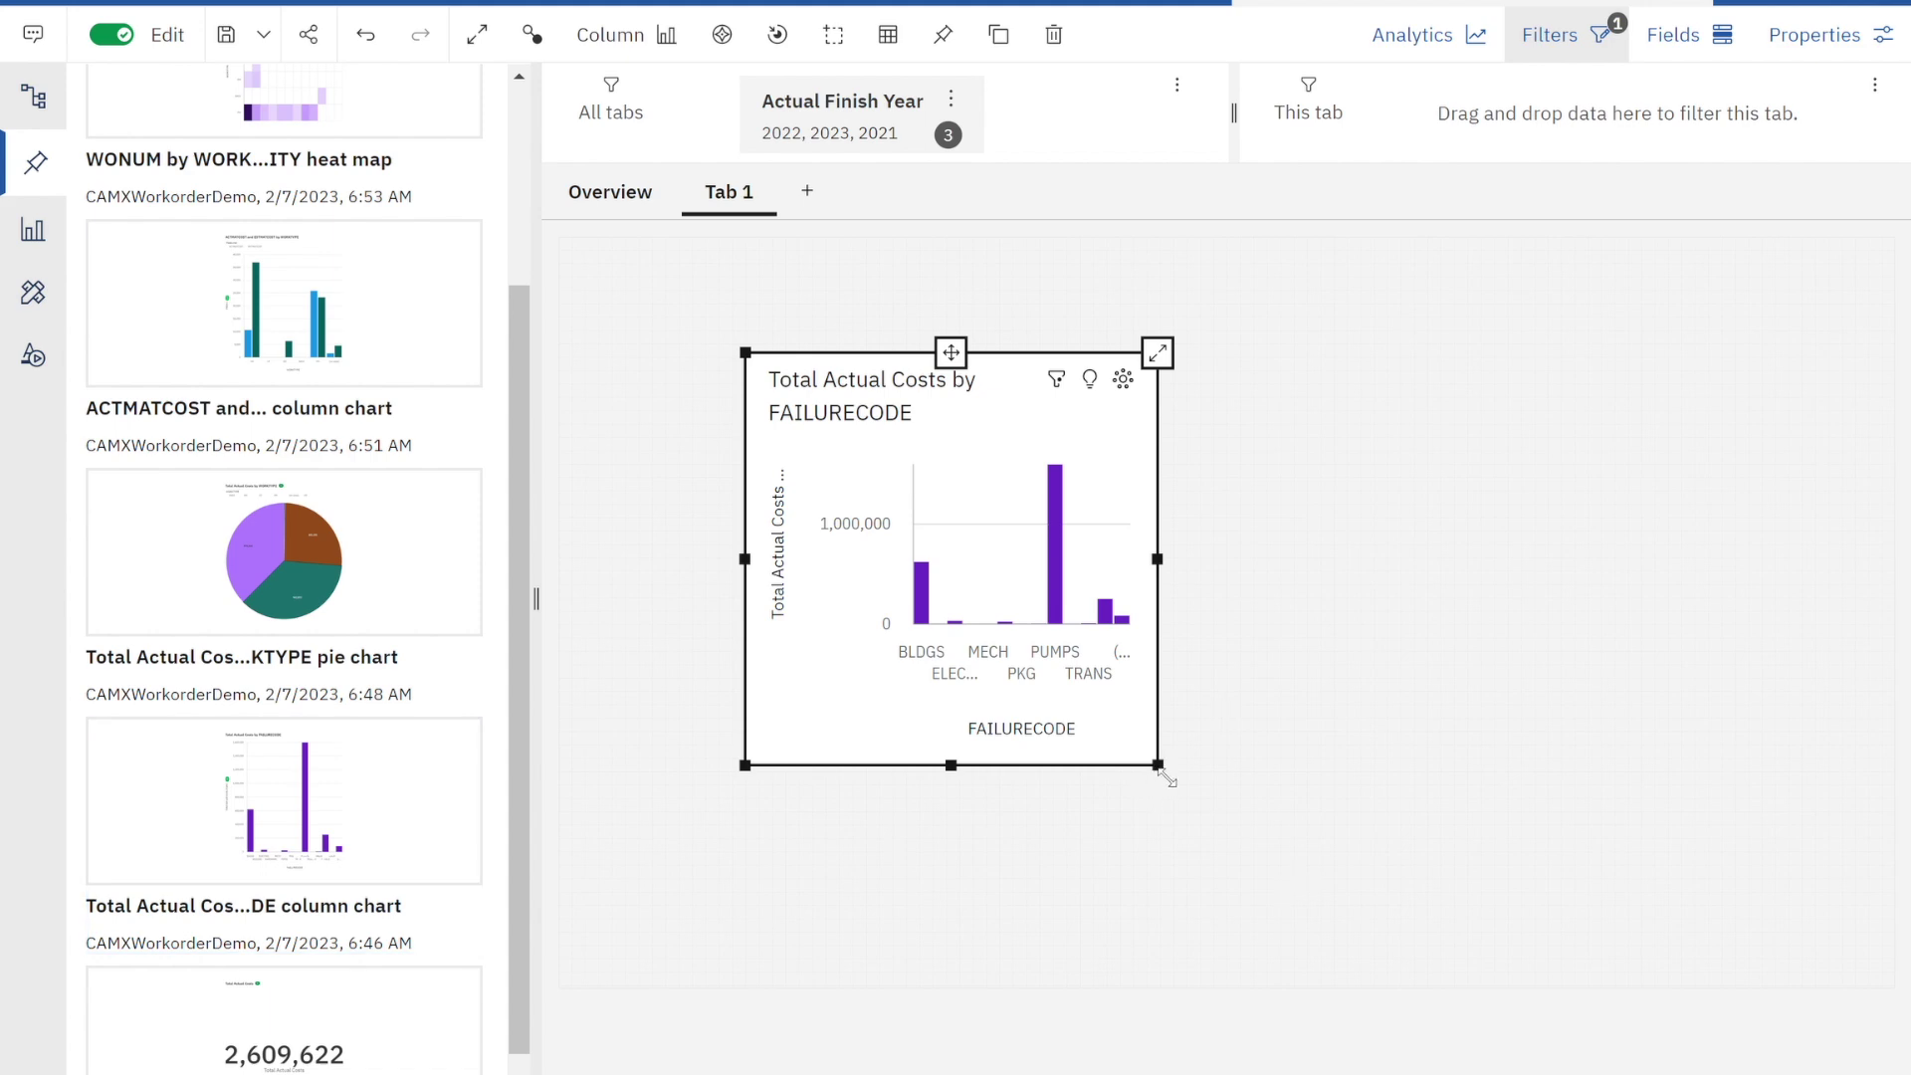
{"action": "left_click_drag", "start_coordinate": [1162, 771], "coordinate": [1797, 998]}
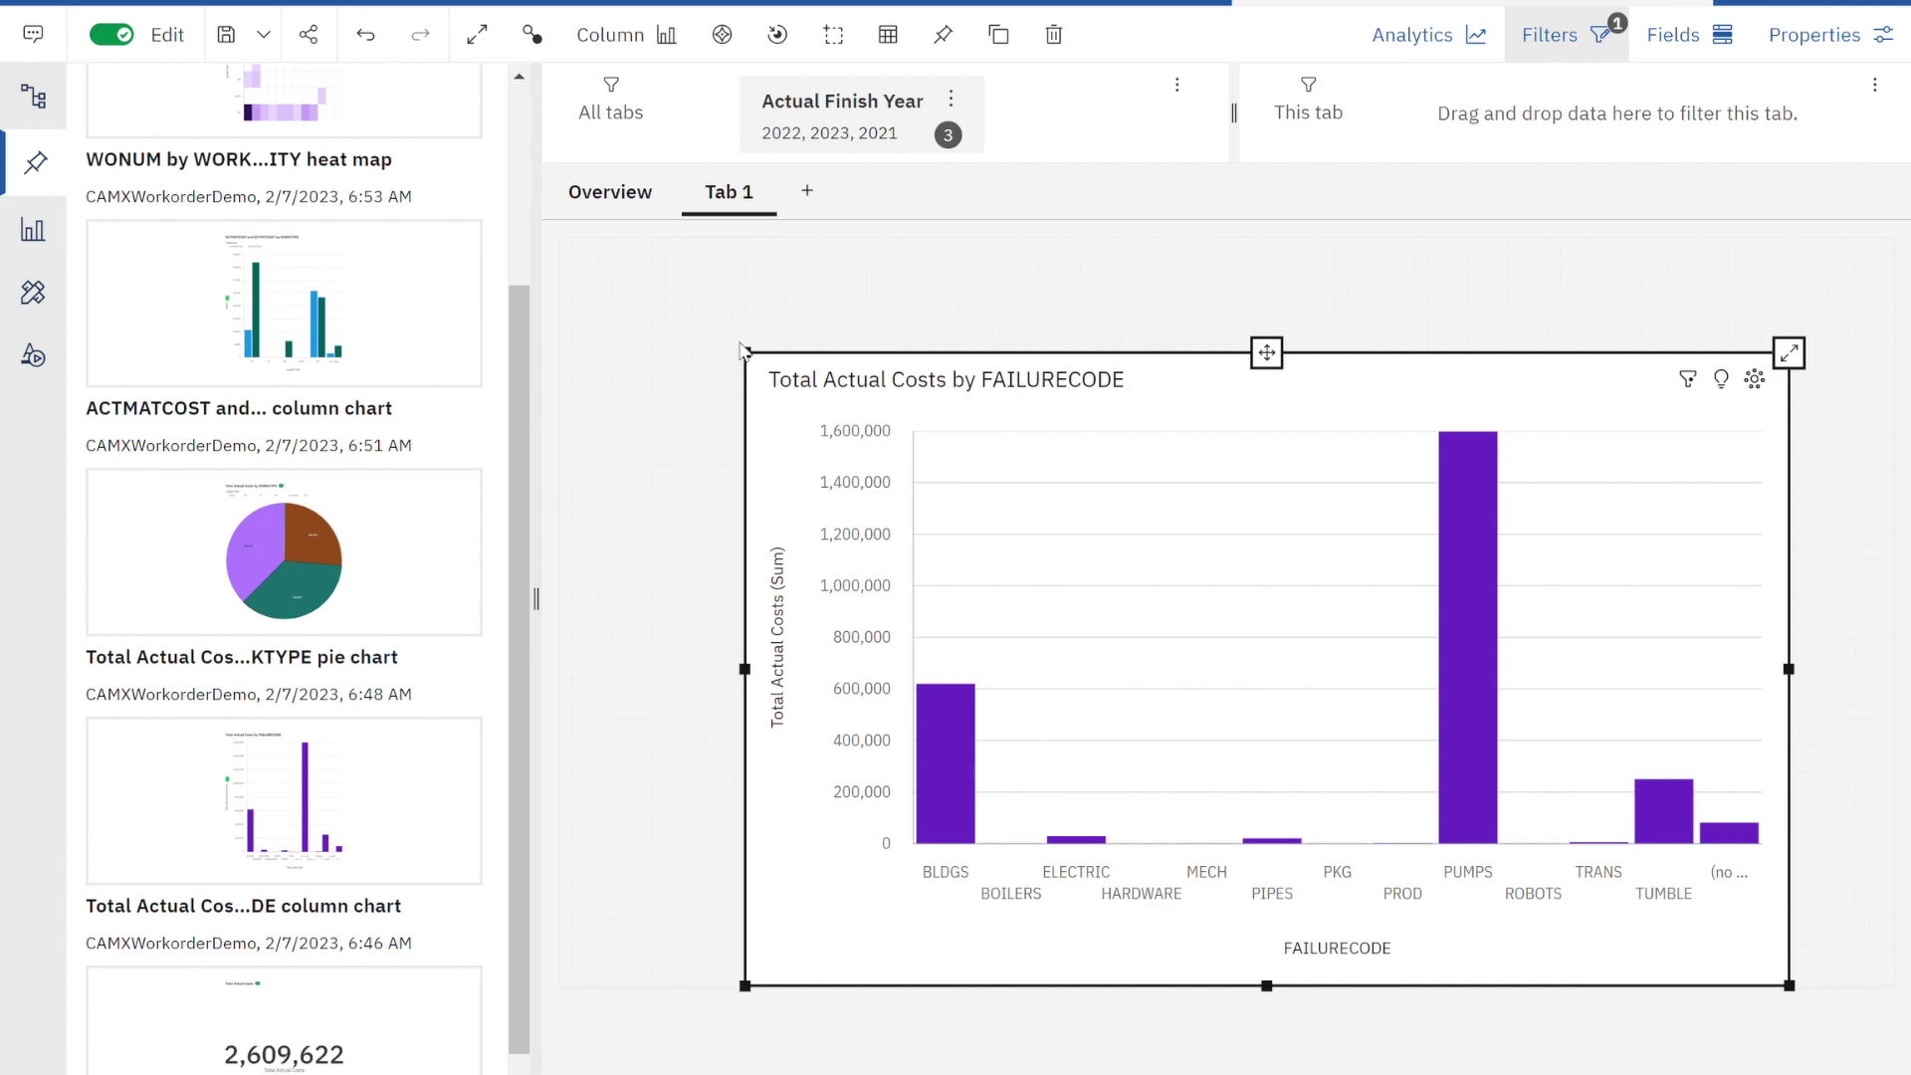
{"action": "left_click_drag", "start_coordinate": [739, 350], "coordinate": [624, 292]}
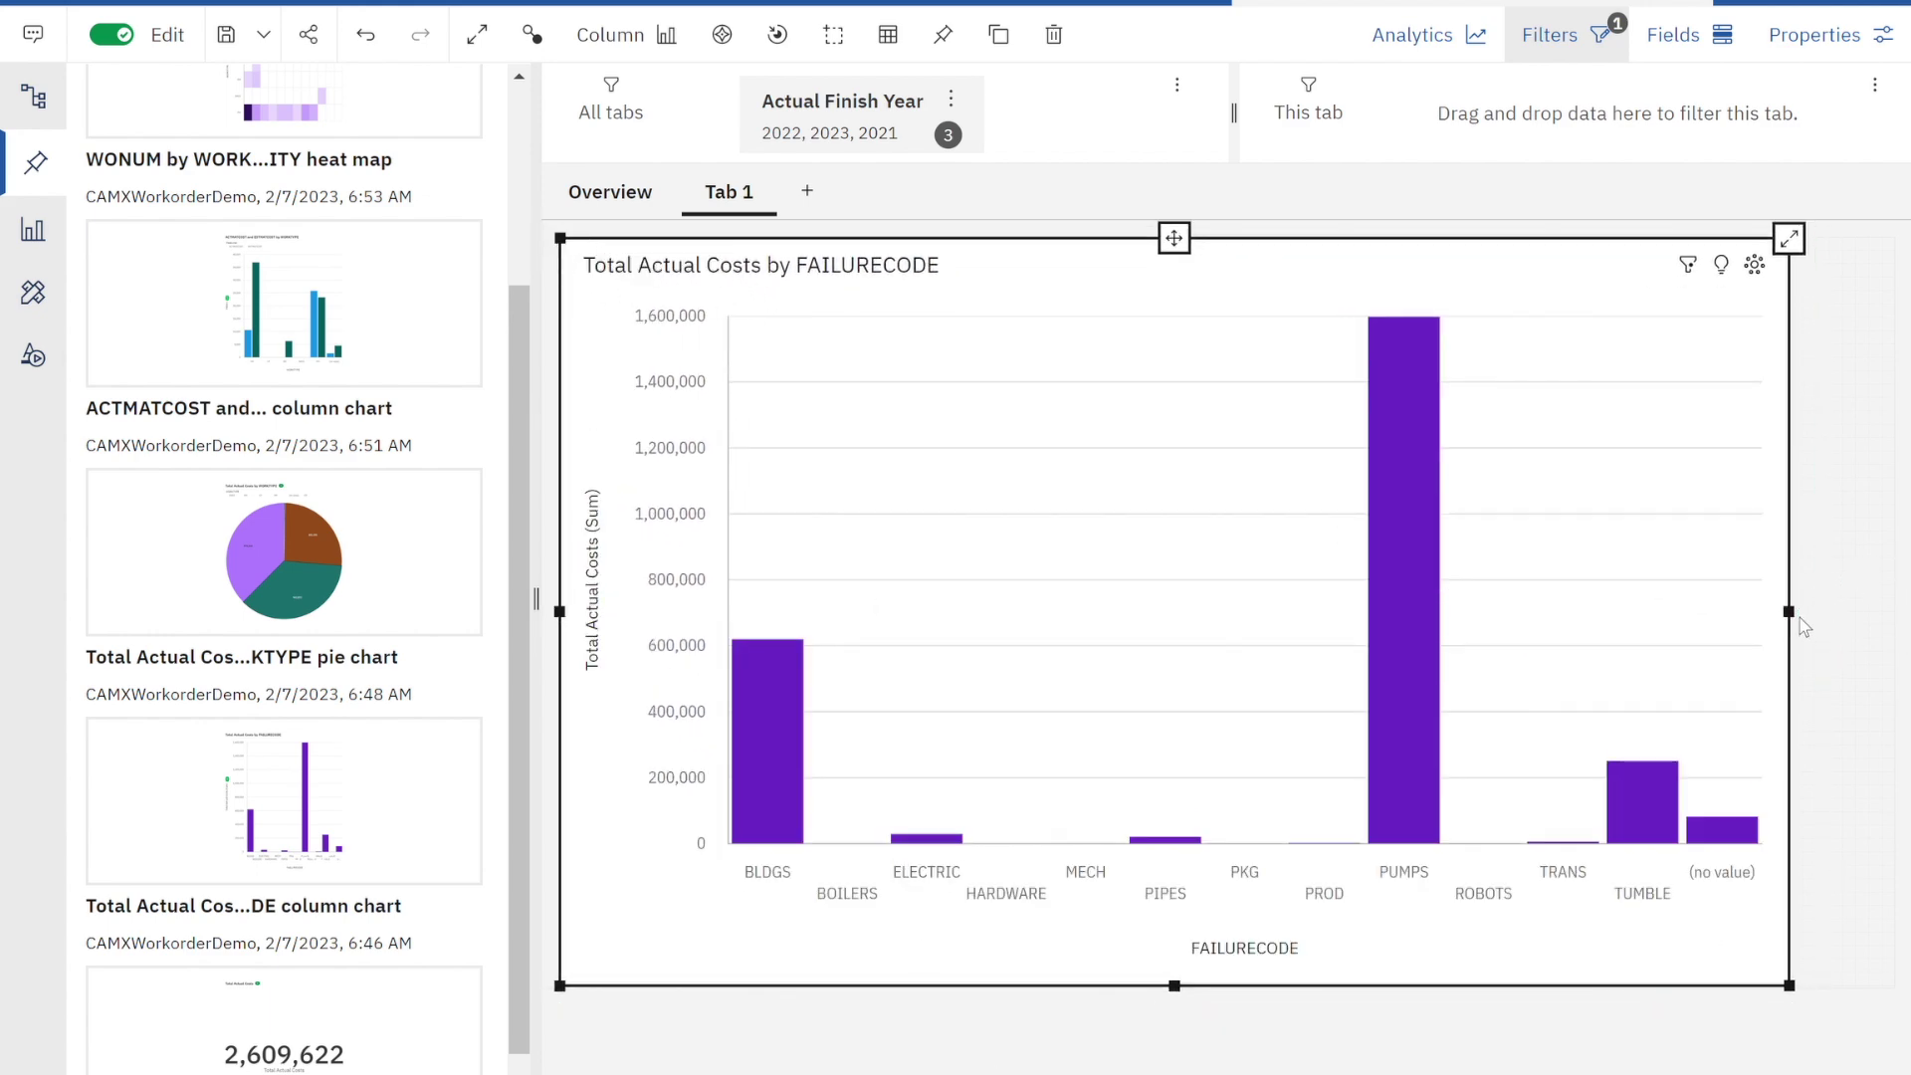
{"action": "left_click_drag", "start_coordinate": [1789, 611], "coordinate": [1893, 613]}
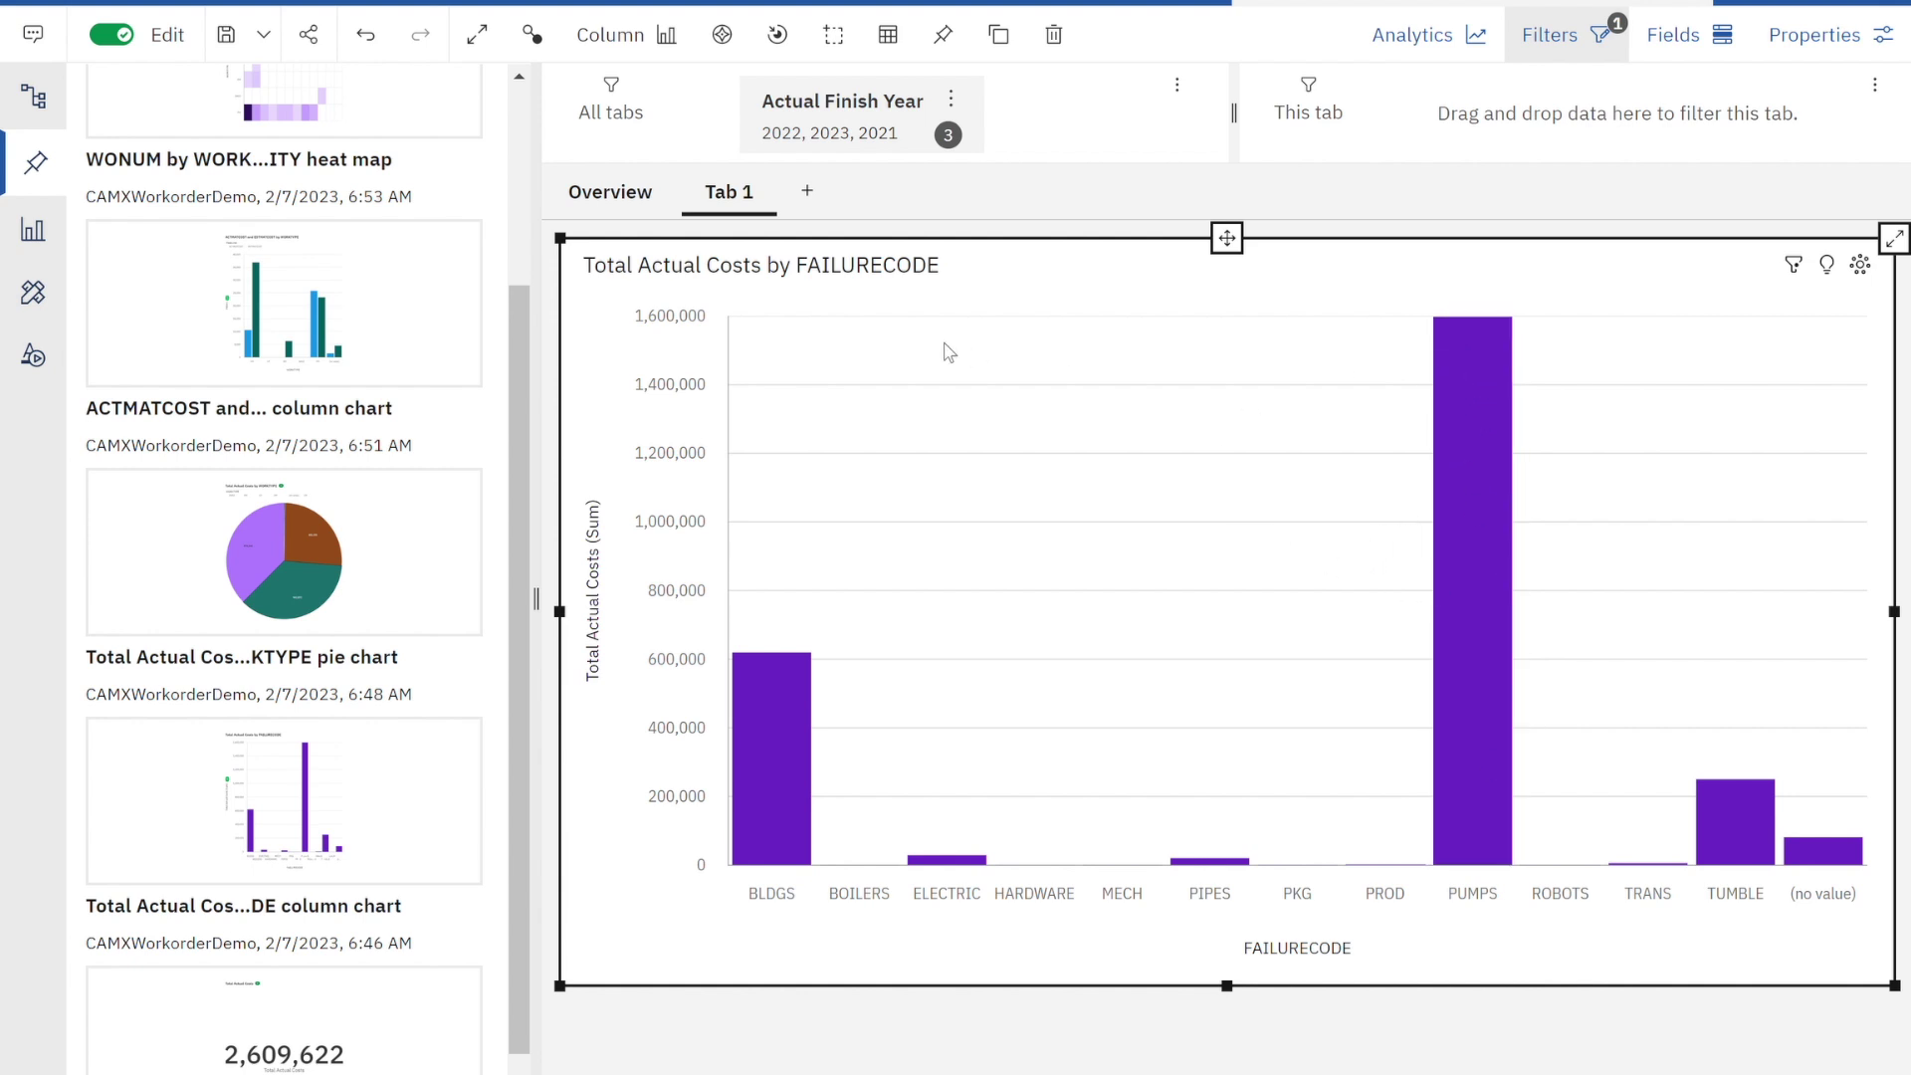
{"action": "double_click", "coordinate": [658, 283]}
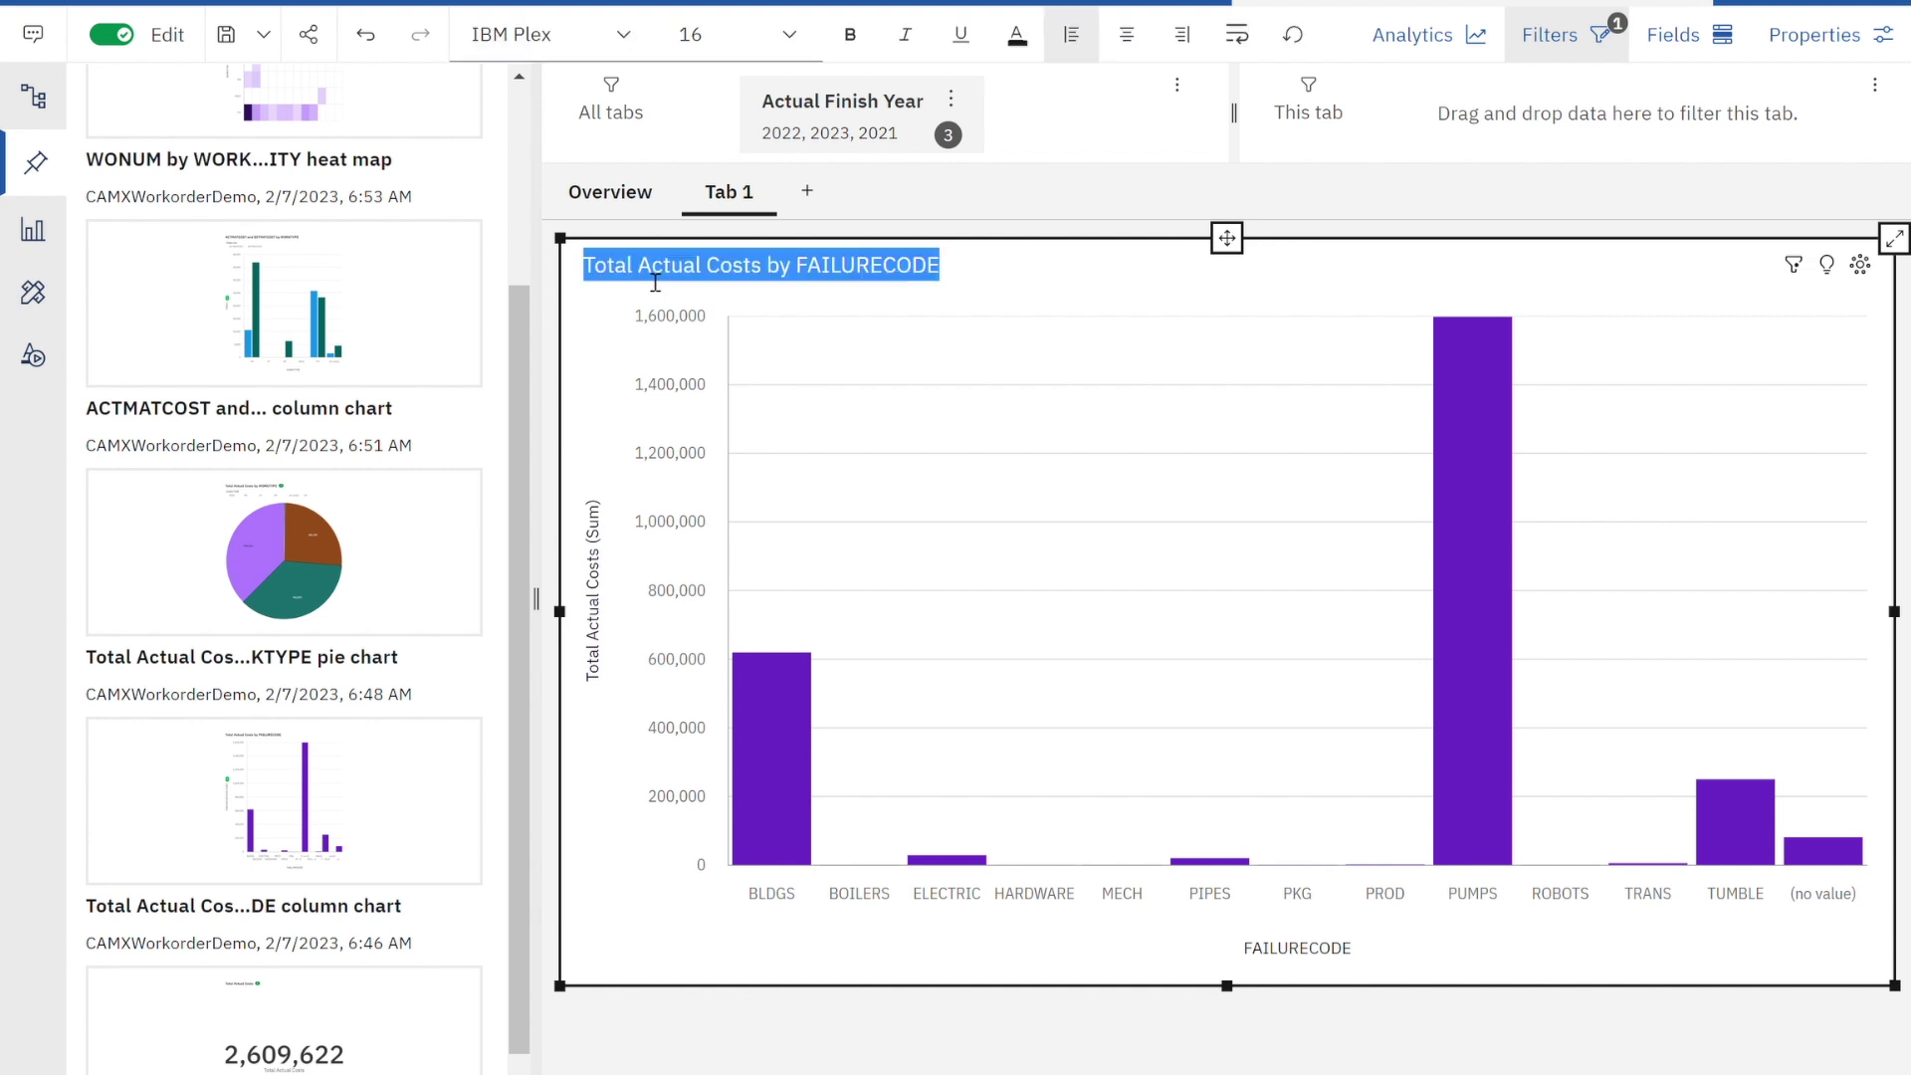
Insert 'Work Order' and end the chart title with 'Failurecode' to read 'Total Work Order Actual Costs by Failurecode'.
{"action": "left_click", "coordinate": [657, 282]}
{"action": "type", "text": "Work Ord"}
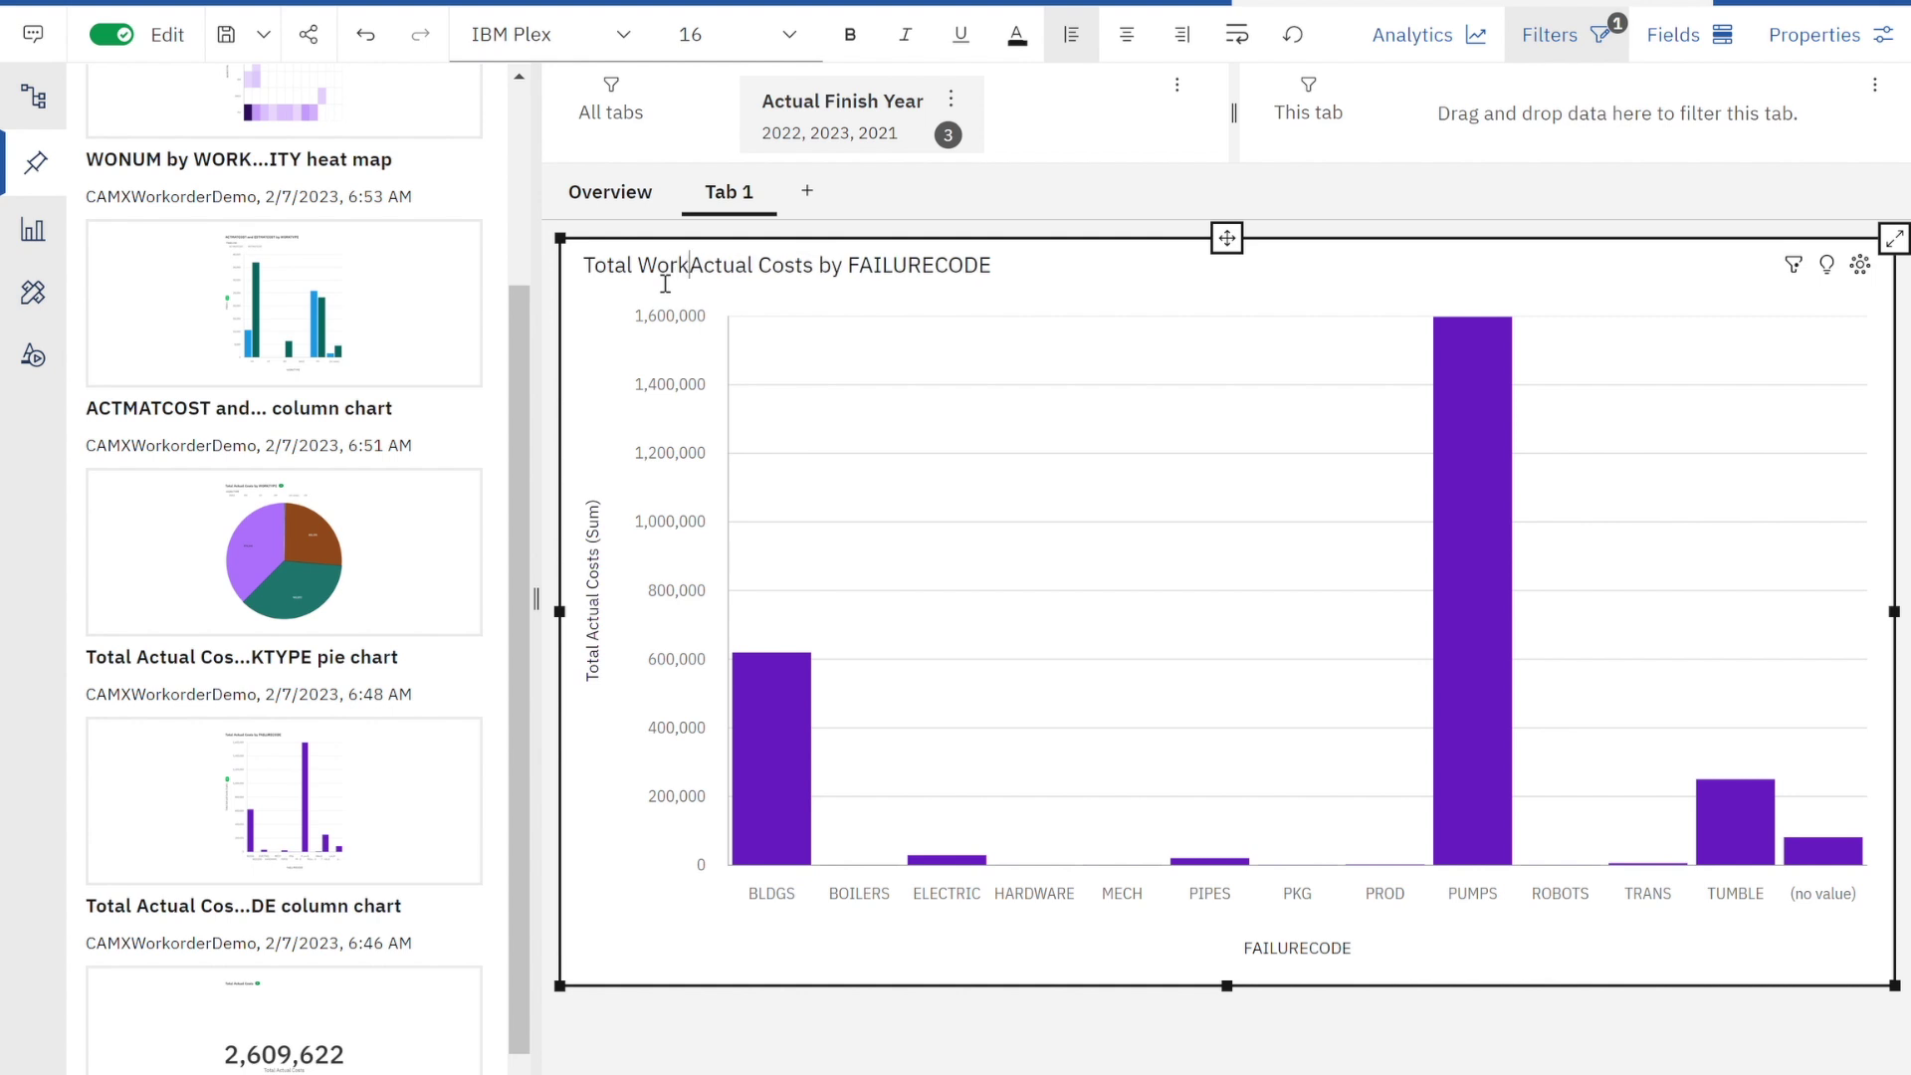
{"action": "type", "text": "er"}
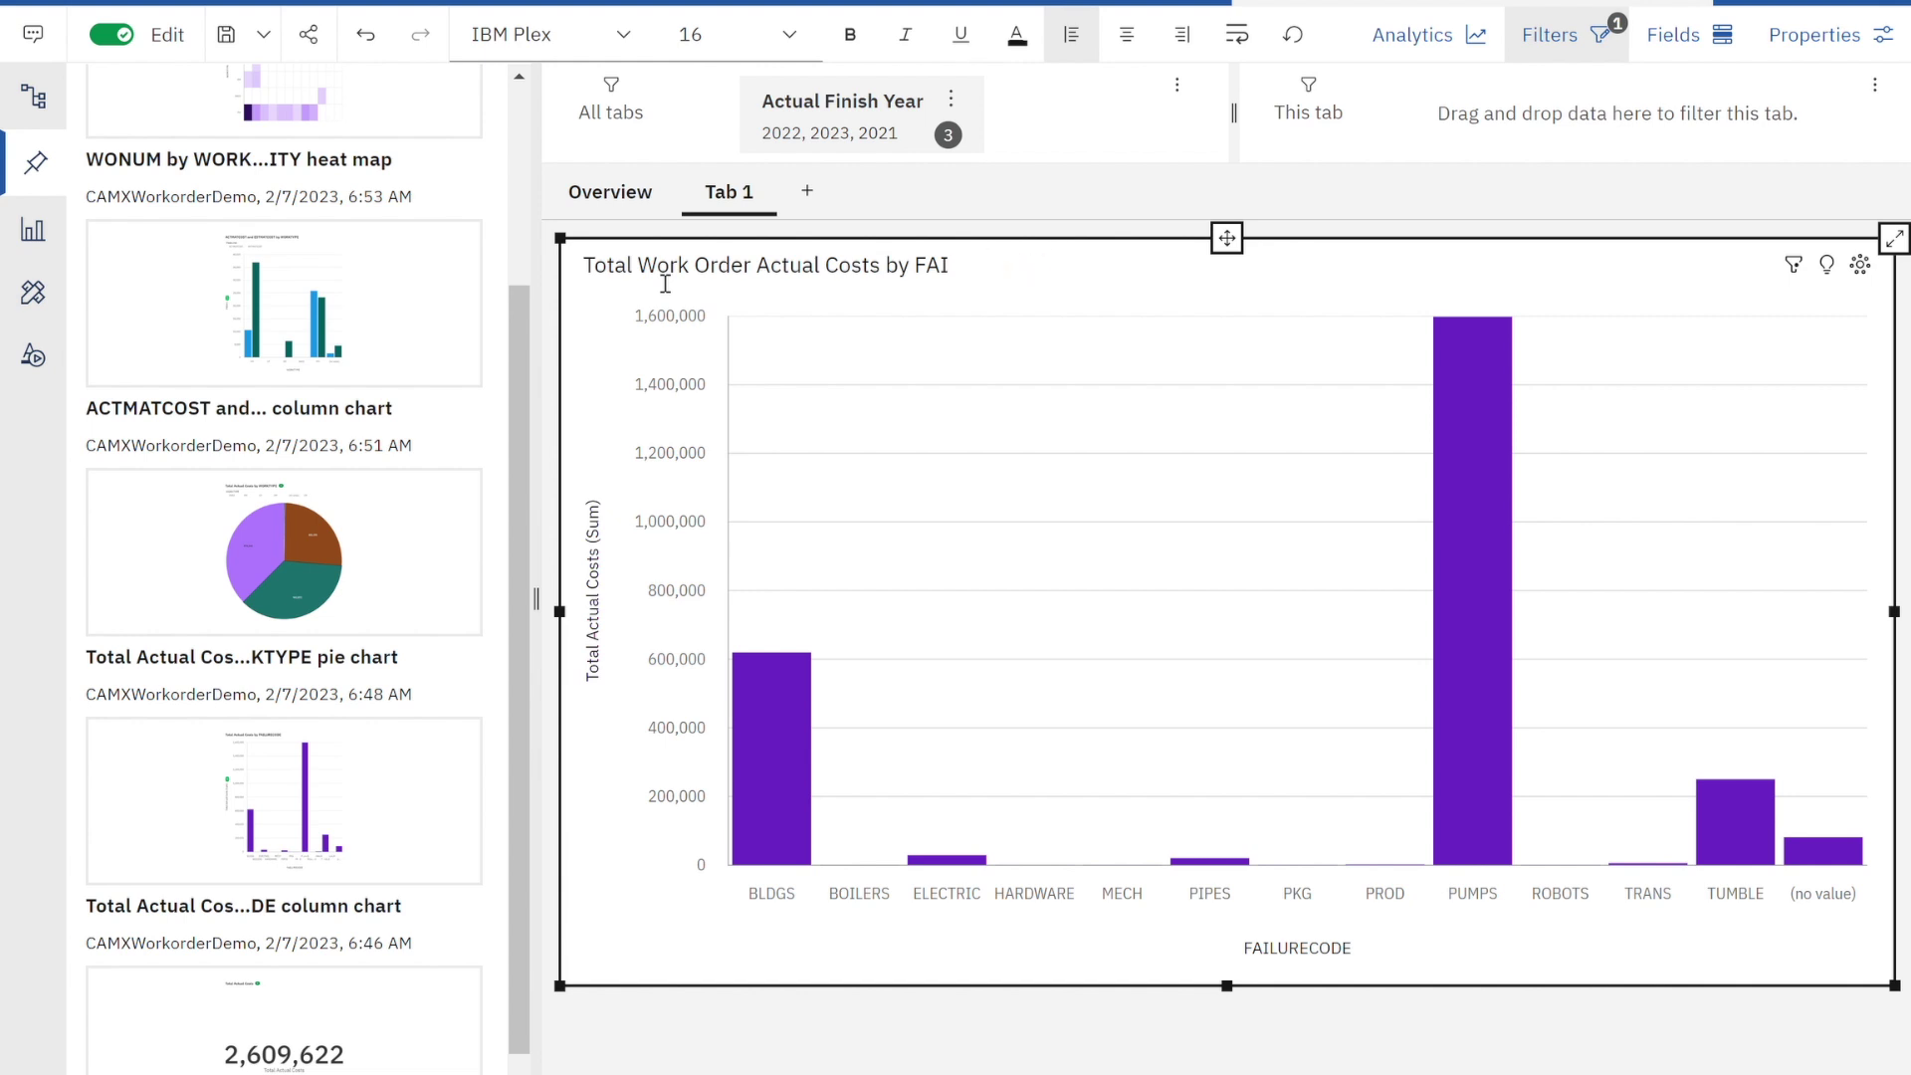
{"action": "type", "text": "lurecode"}
{"action": "left_click", "coordinate": [946, 436]}
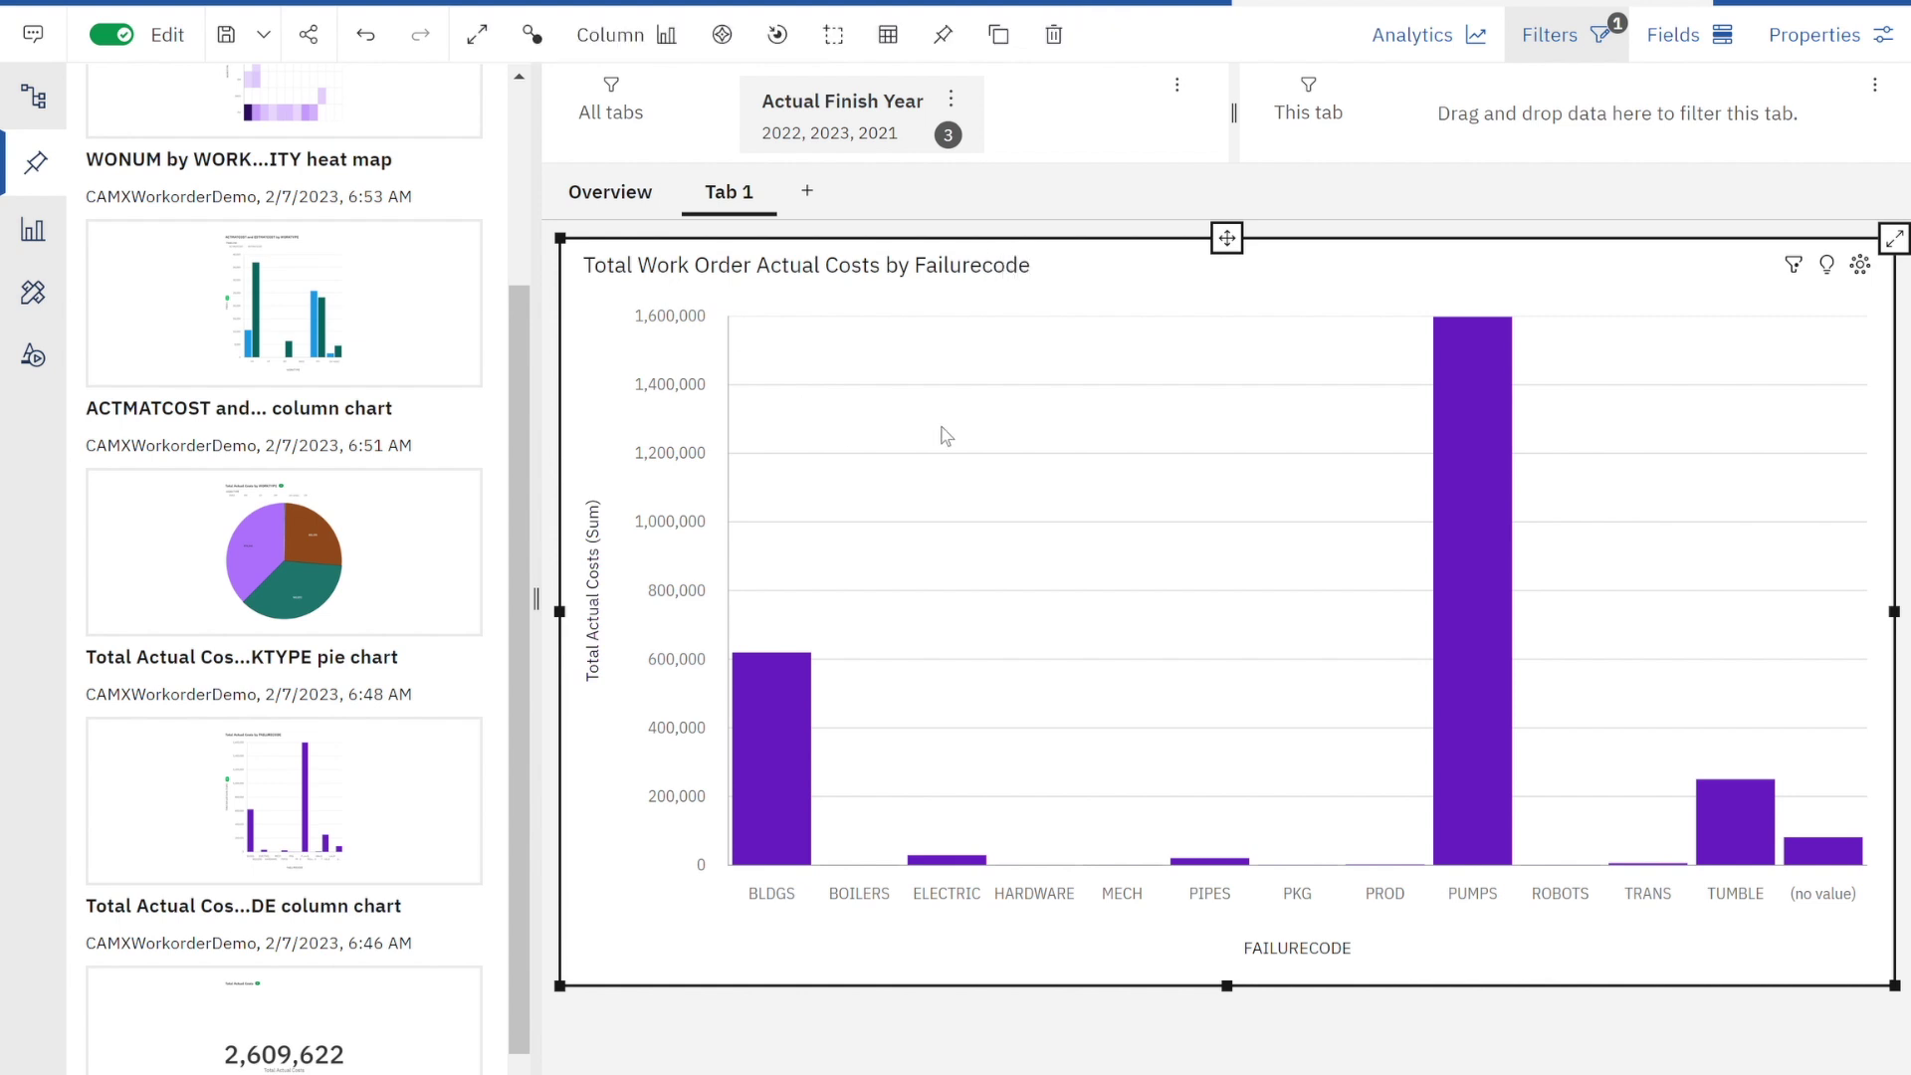
Save the dashboard, then select and deselect the PUMPS bar in the chart.
{"action": "left_click", "coordinate": [226, 34]}
{"action": "left_click", "coordinate": [1496, 371]}
{"action": "left_click", "coordinate": [1496, 370]}
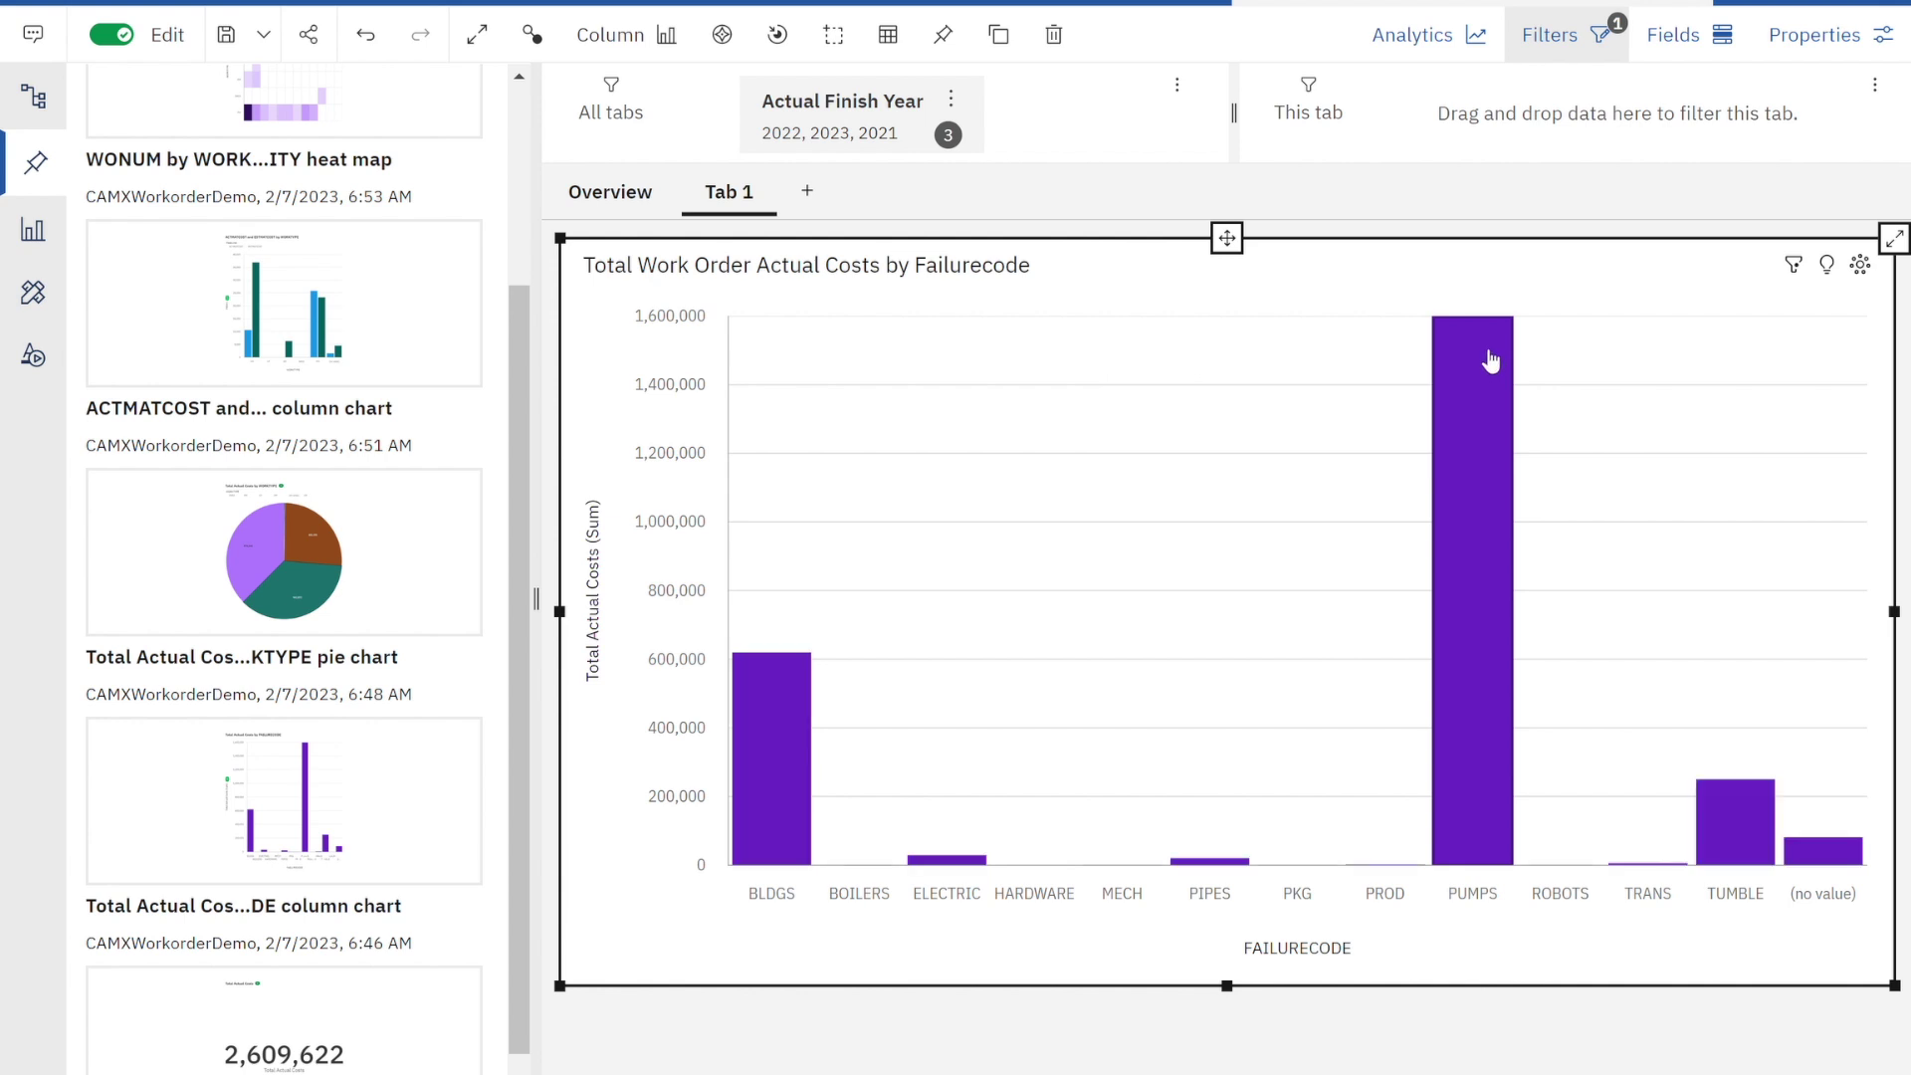
{"action": "left_click", "coordinate": [1491, 360]}
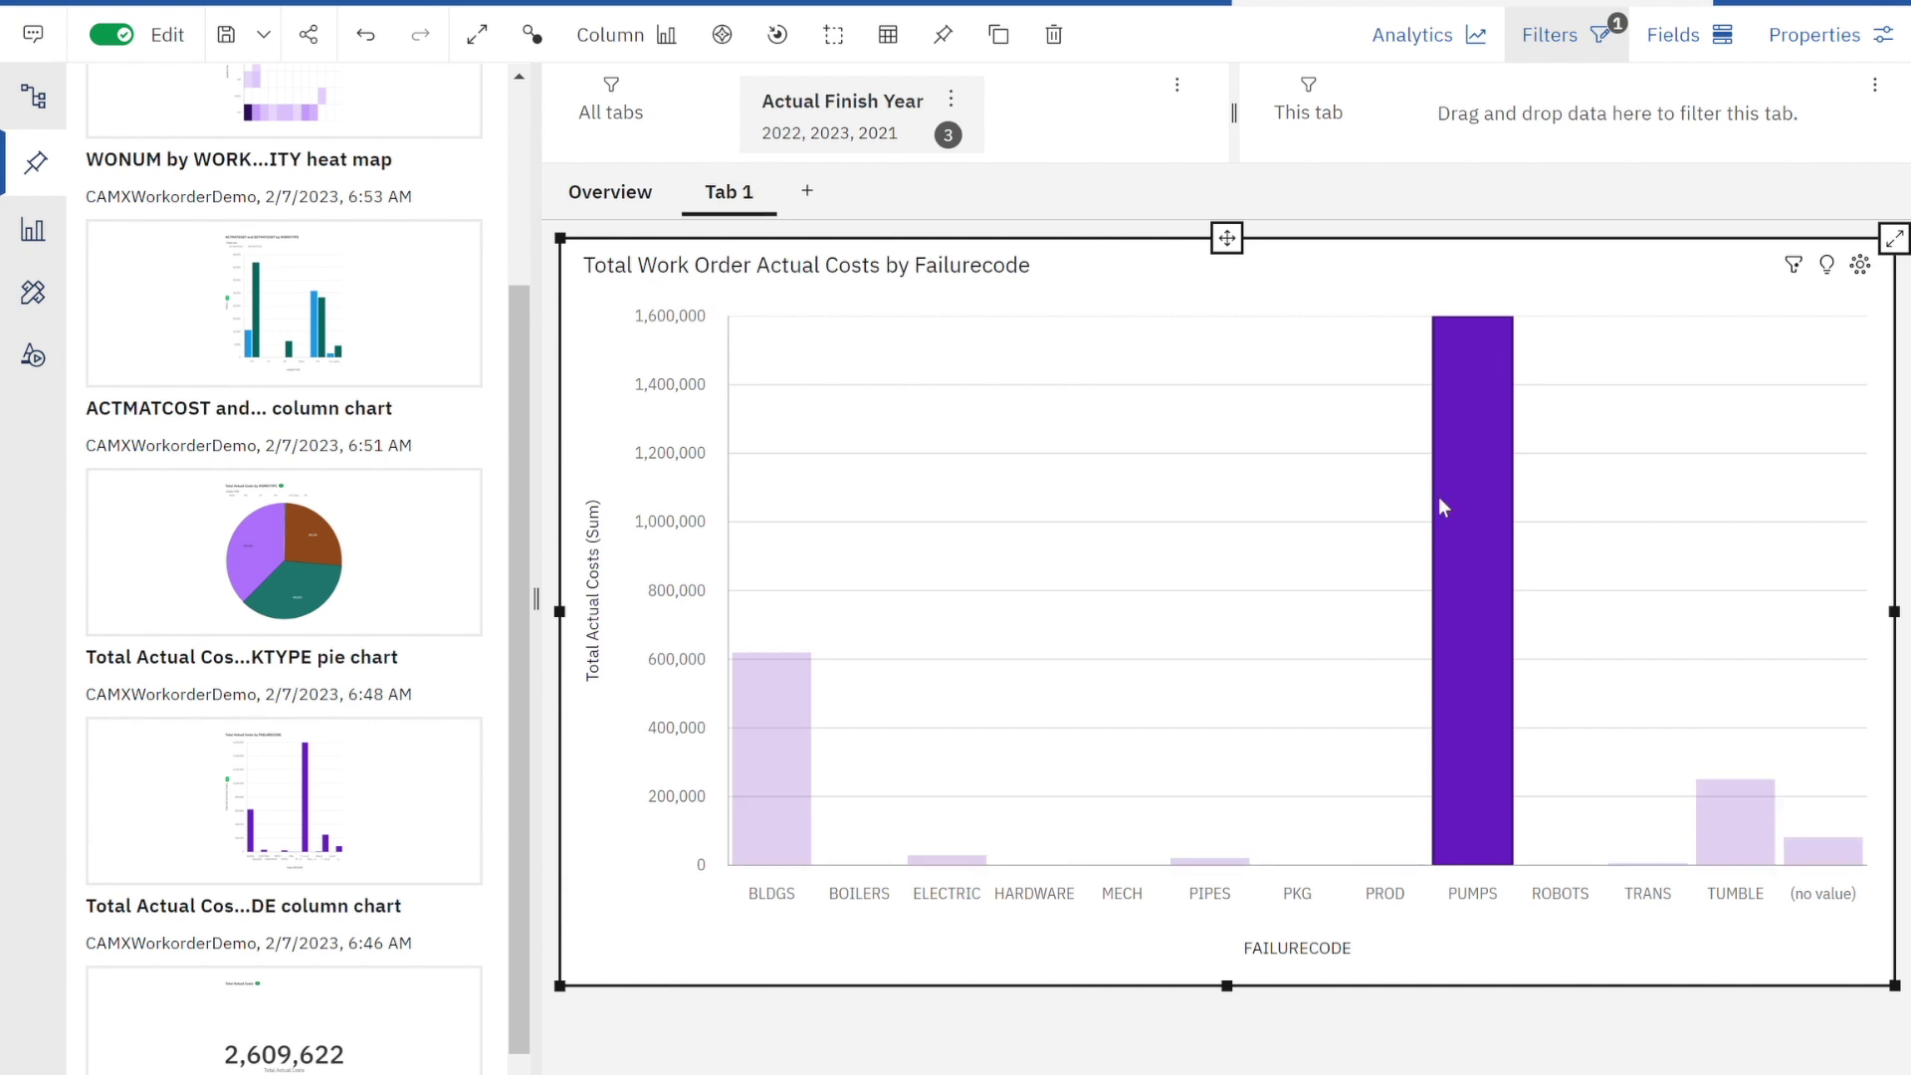
{"action": "left_click", "coordinate": [1502, 480]}
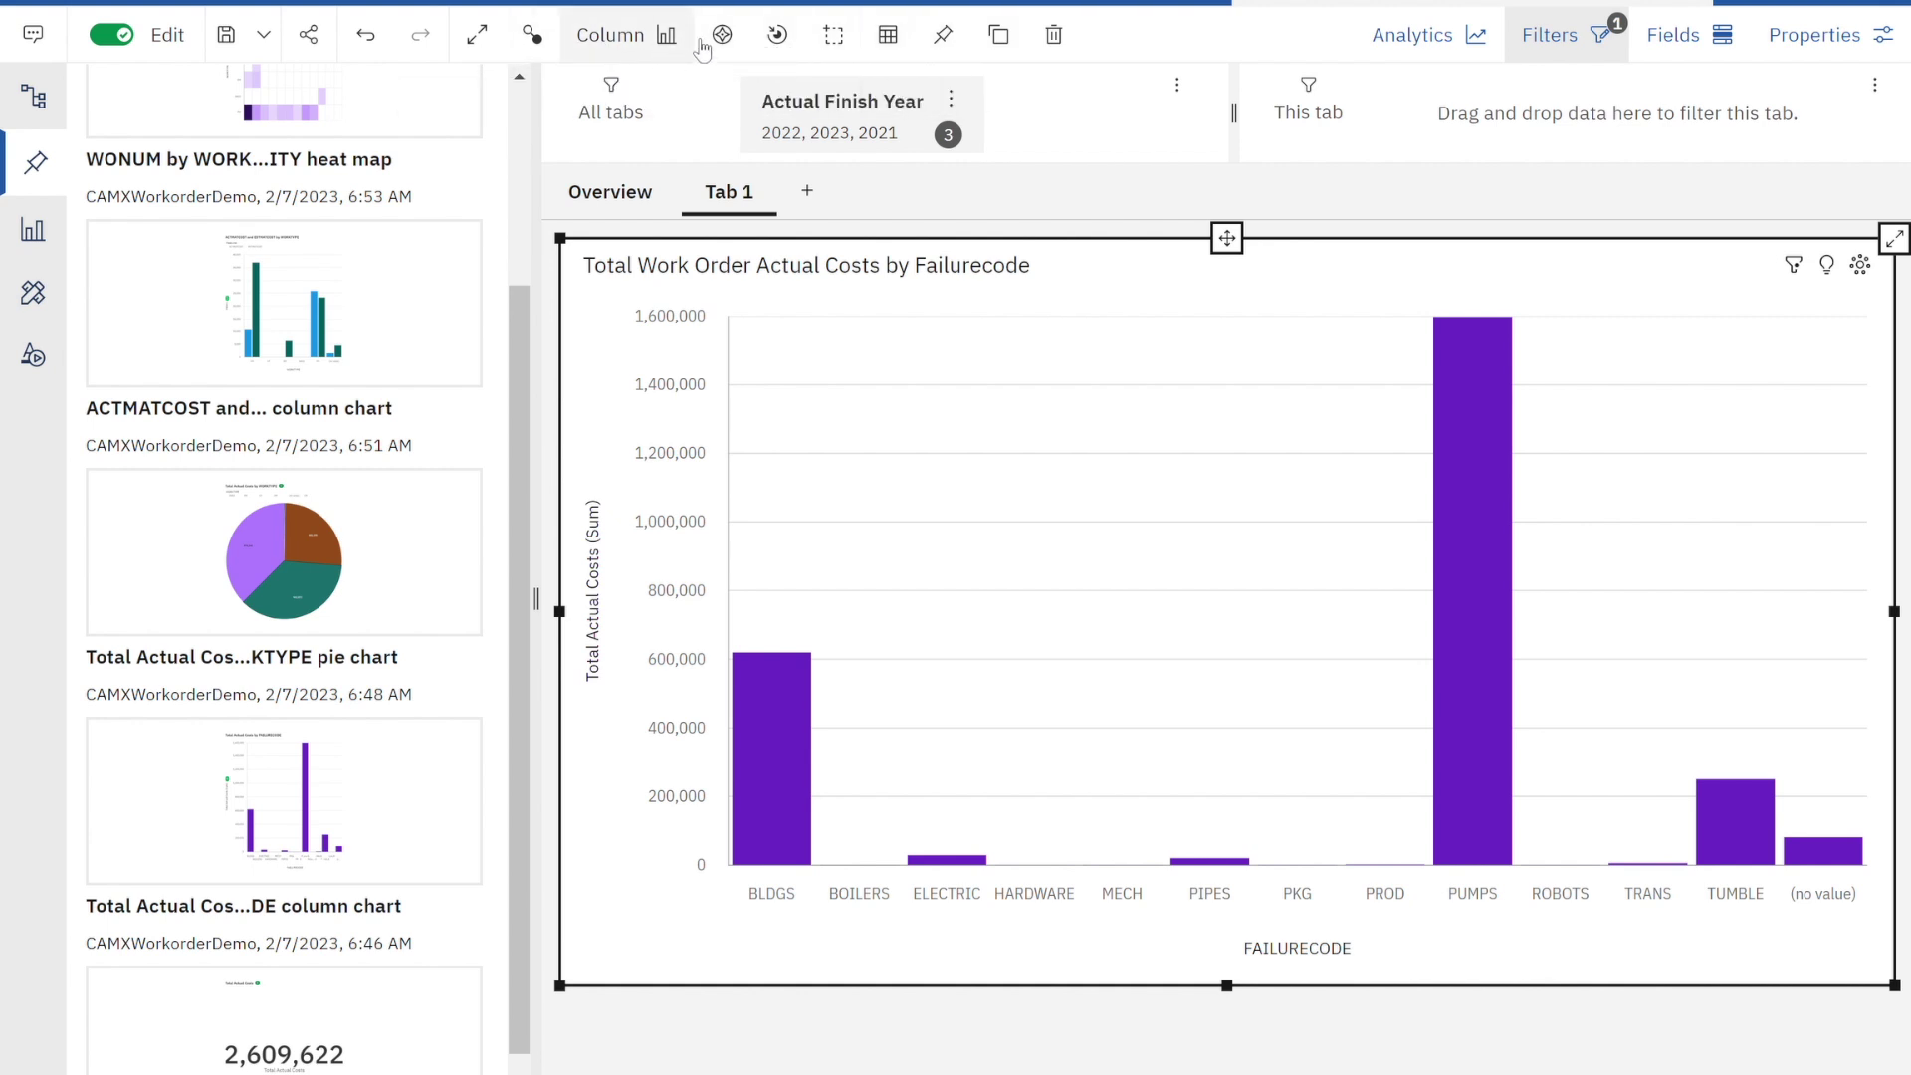
Start a new drill-through definition targeting WO Failure Analysis Report from My content.
{"action": "left_click", "coordinate": [778, 37]}
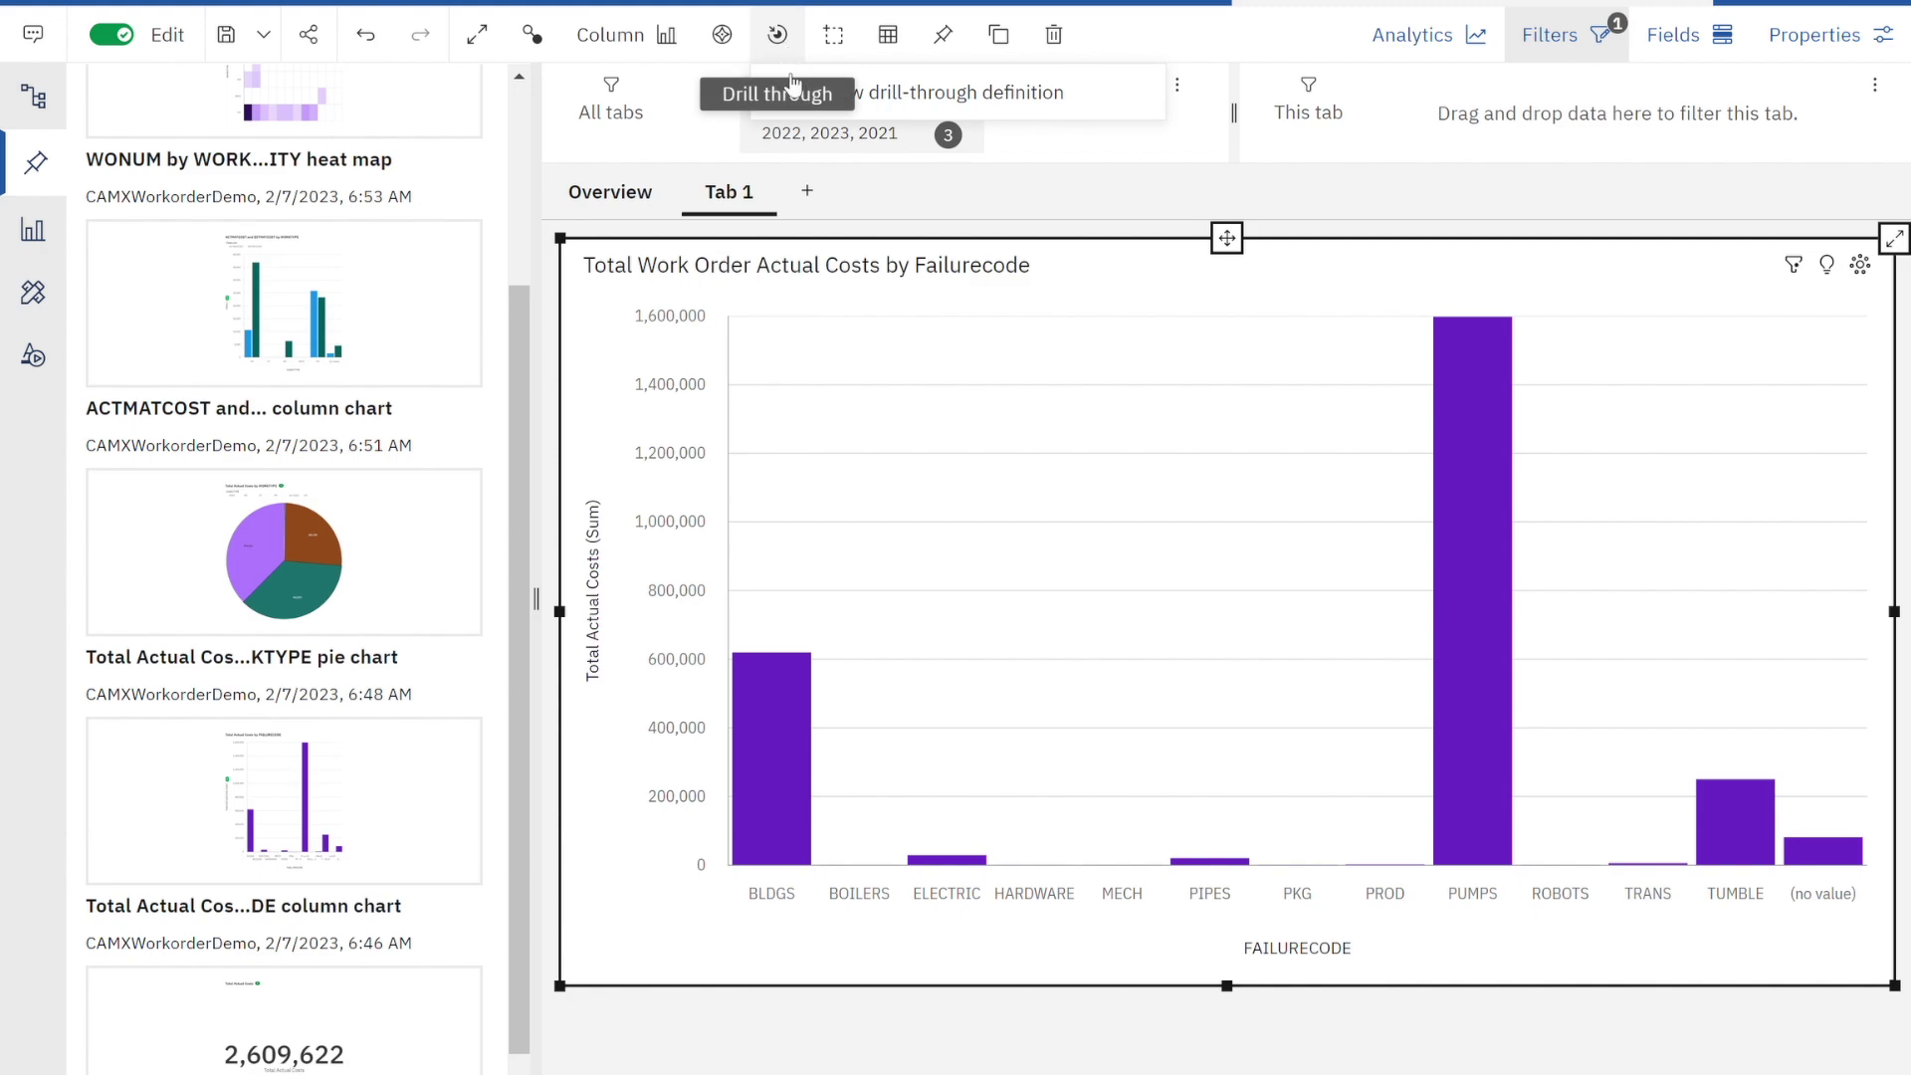
{"action": "left_click", "coordinate": [876, 97]}
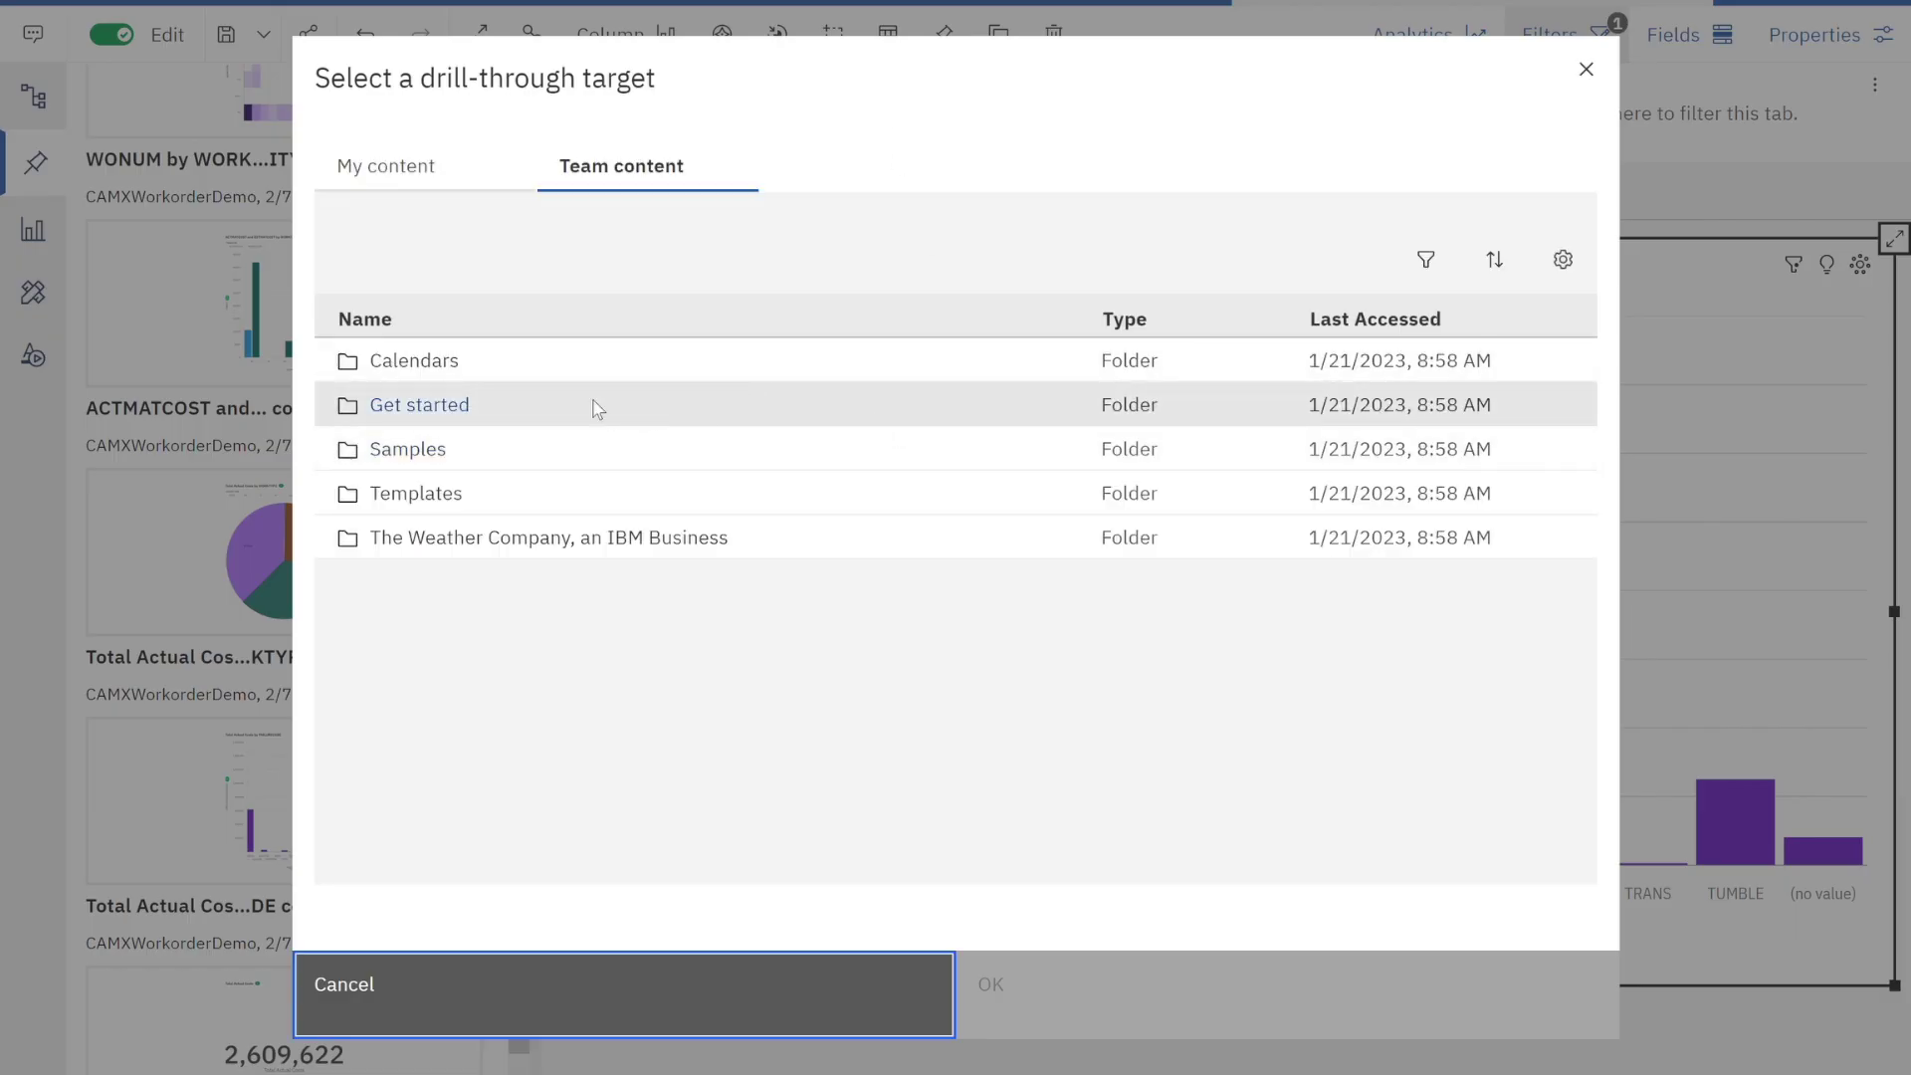
{"action": "left_click", "coordinate": [435, 177]}
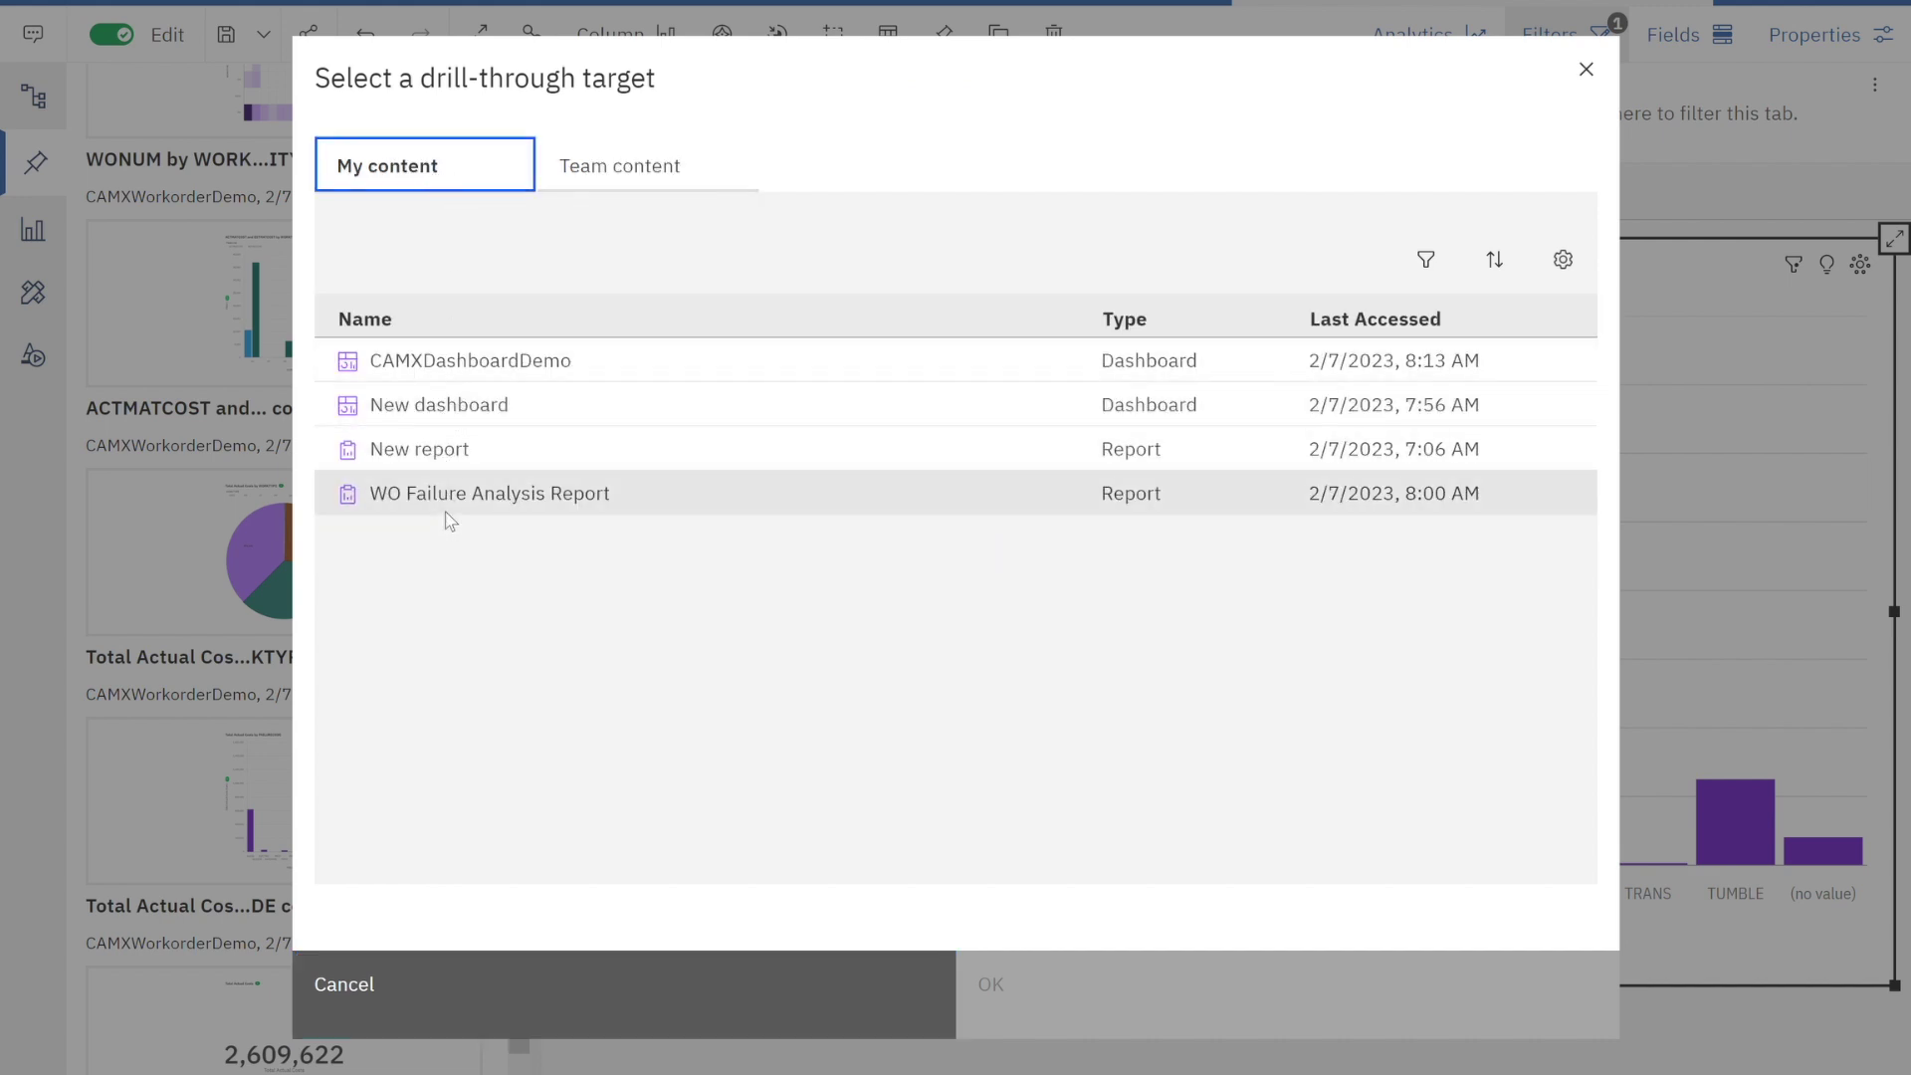
{"action": "left_click", "coordinate": [456, 505]}
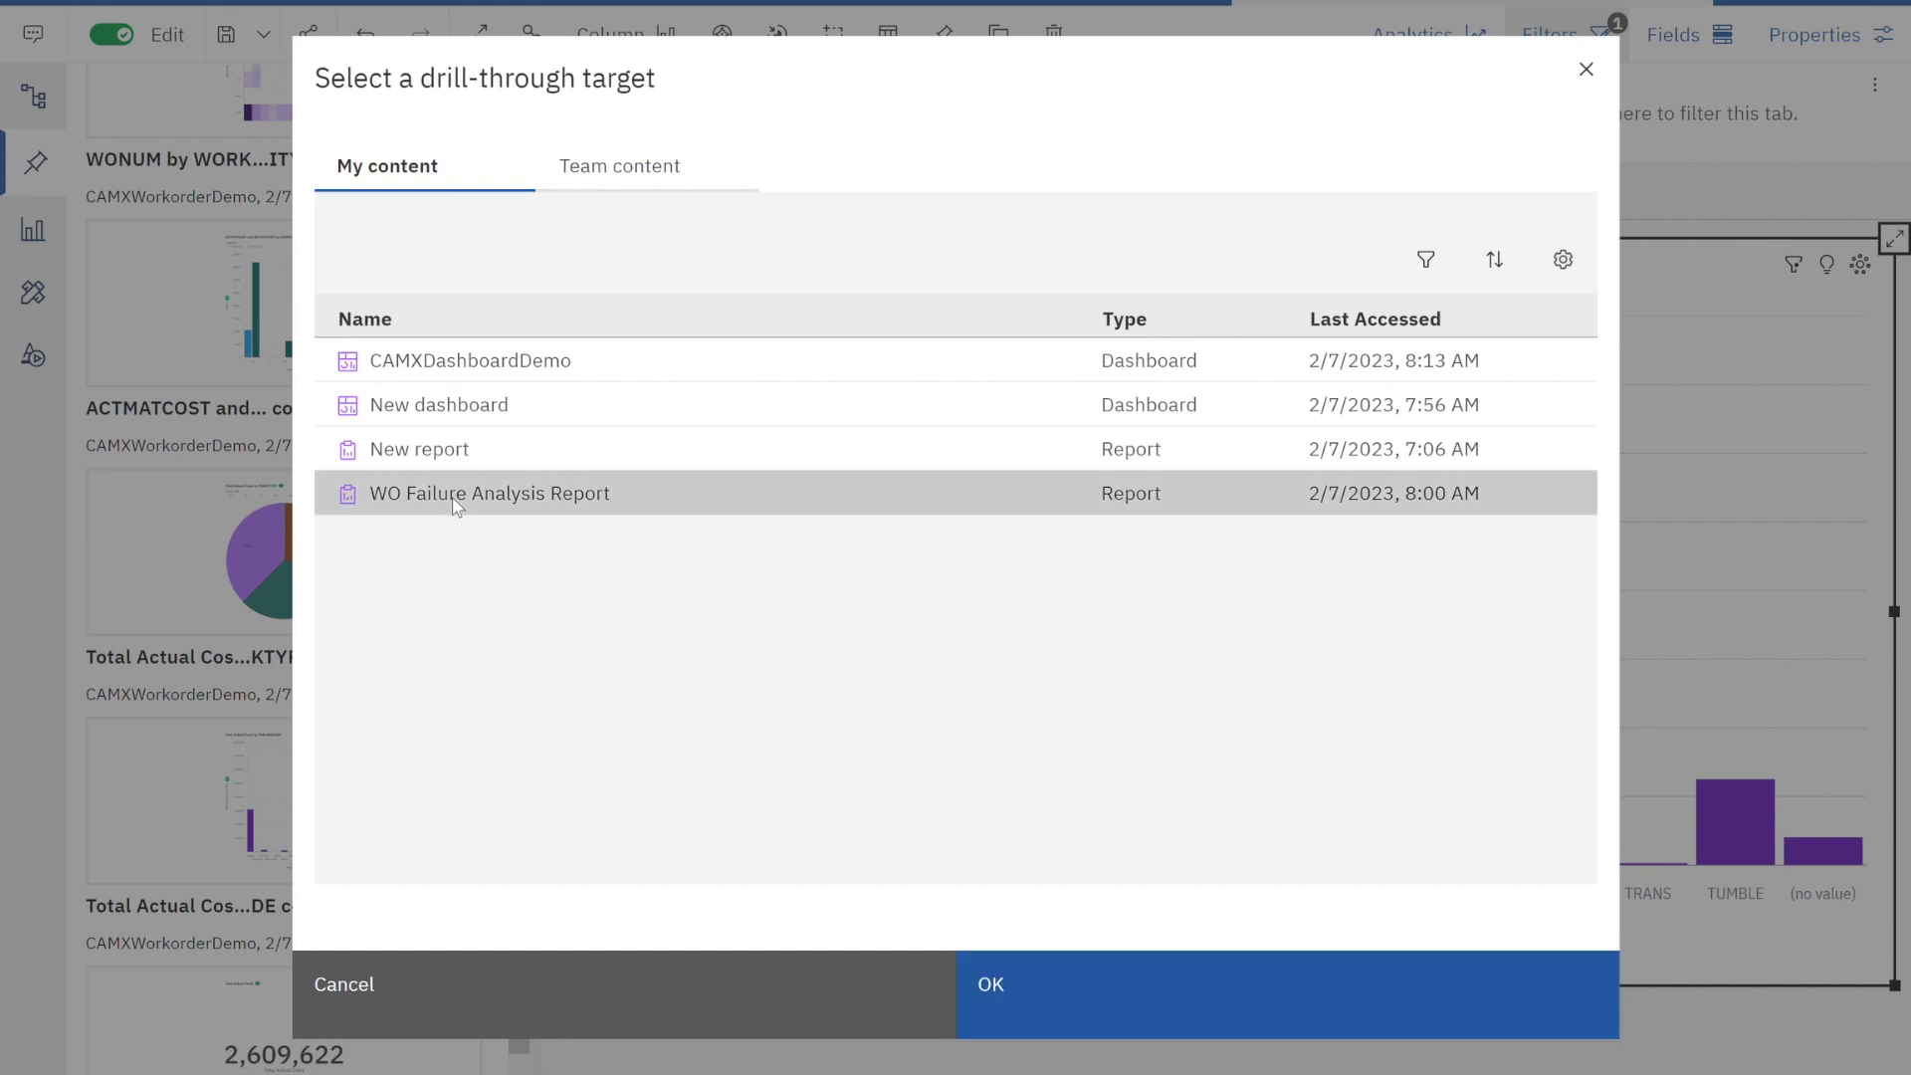
{"action": "left_click", "coordinate": [1057, 995]}
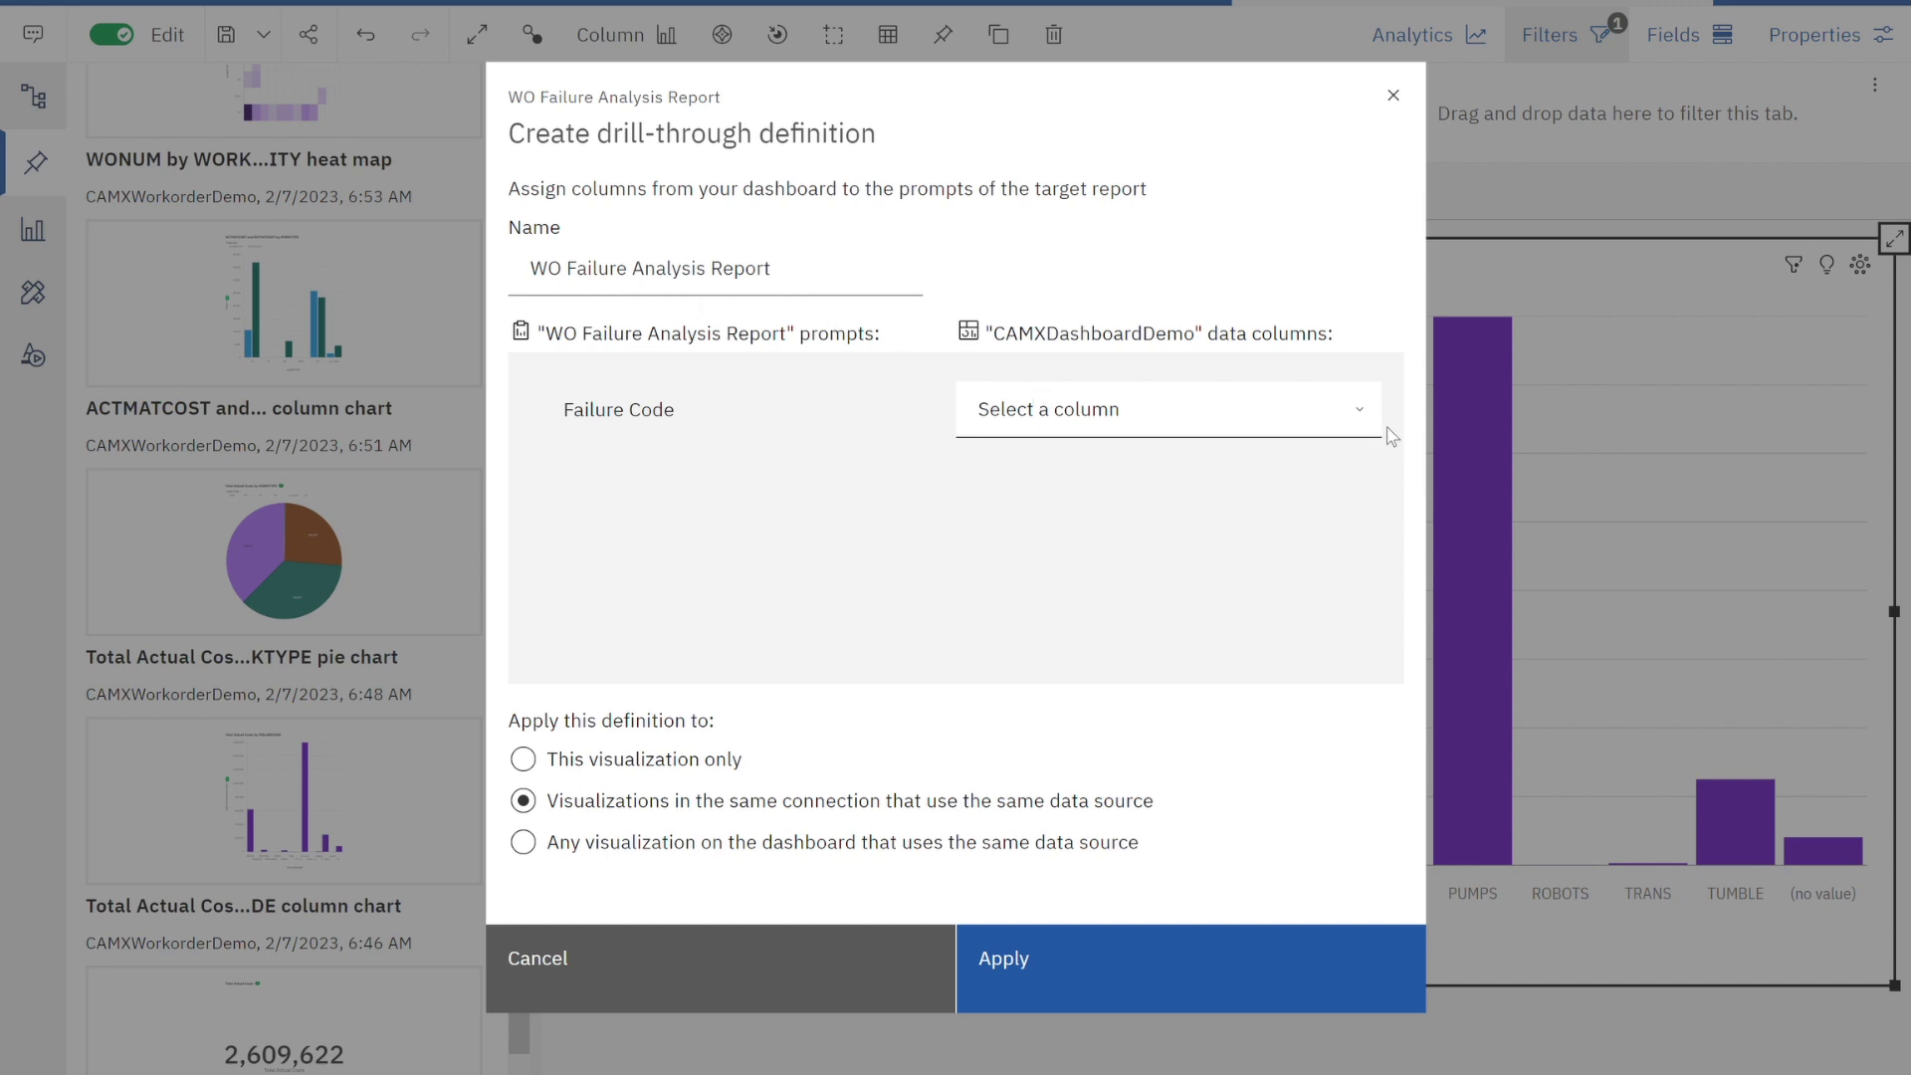
Map the Failure Code prompt to FAILURECODE for any dashboard visualization, apply it, then undo.
{"action": "left_click", "coordinate": [1361, 411]}
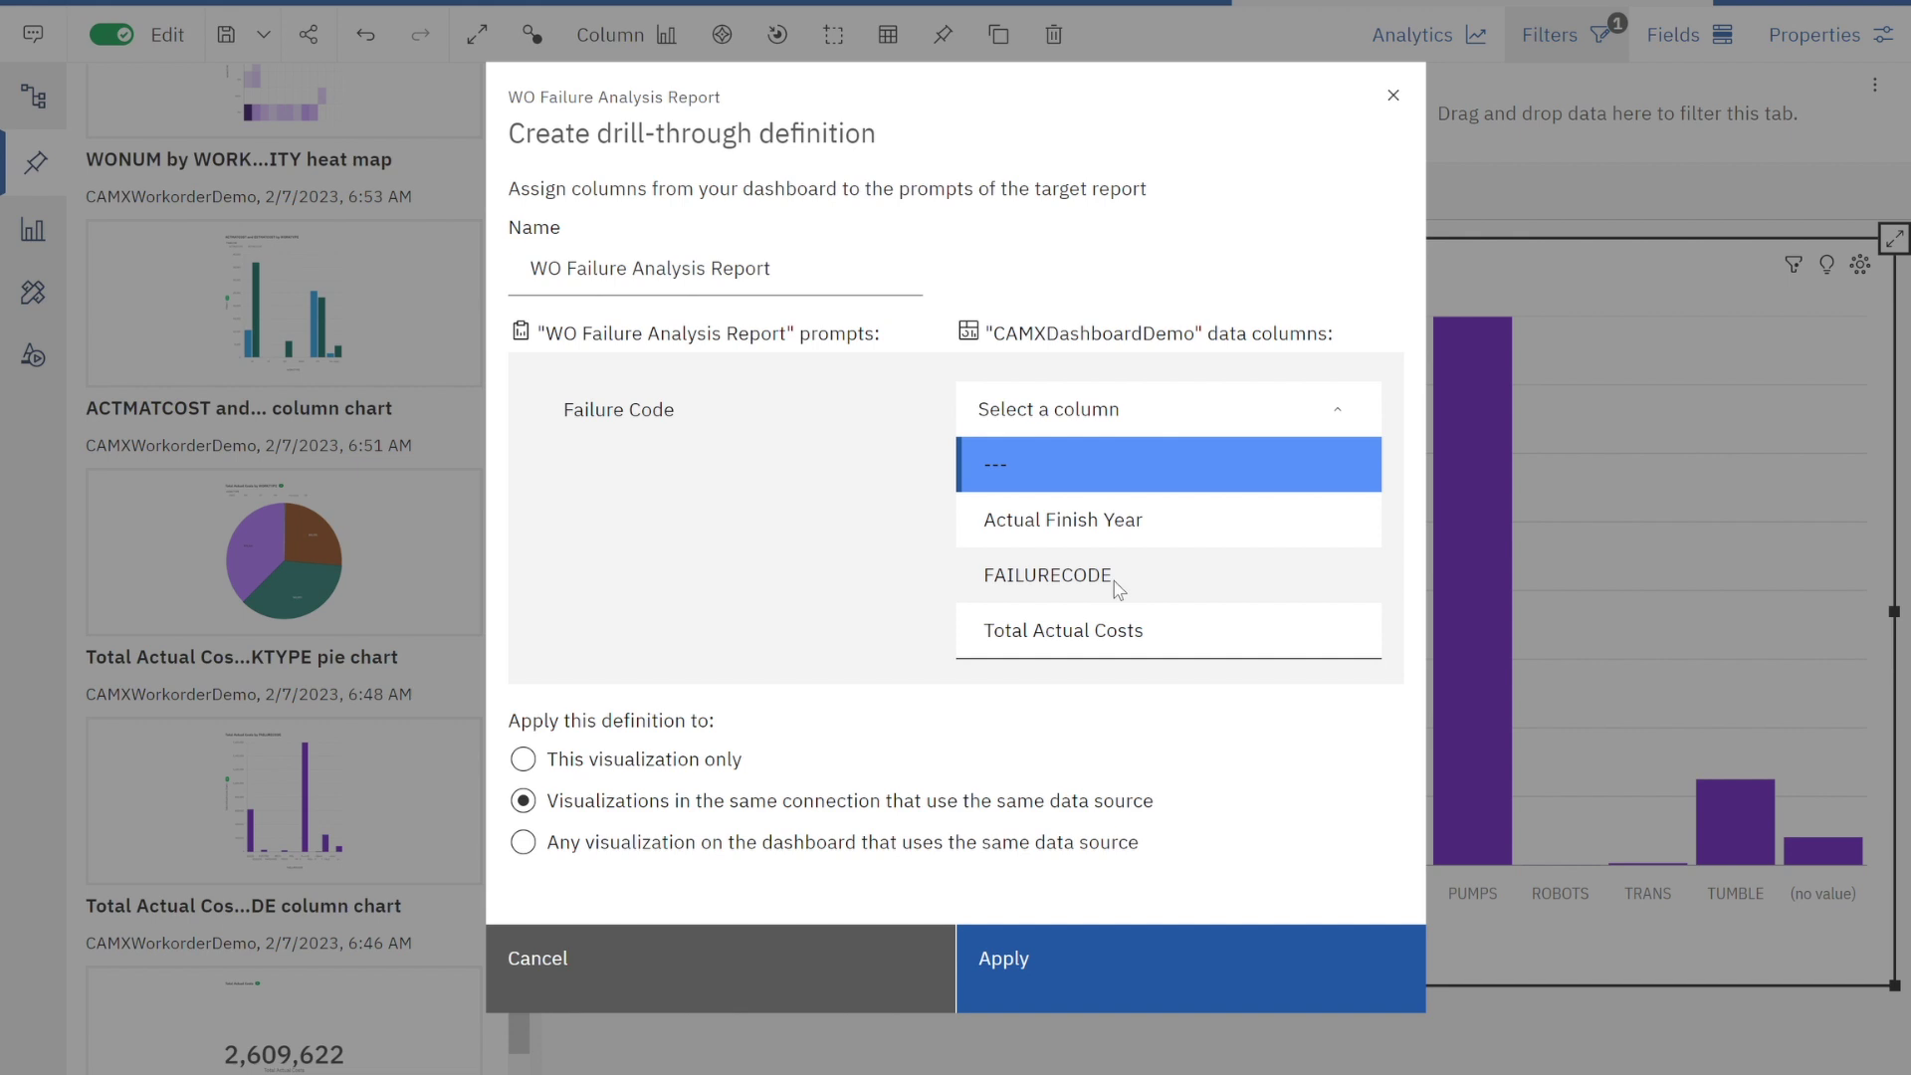
{"action": "left_click", "coordinate": [1078, 580]}
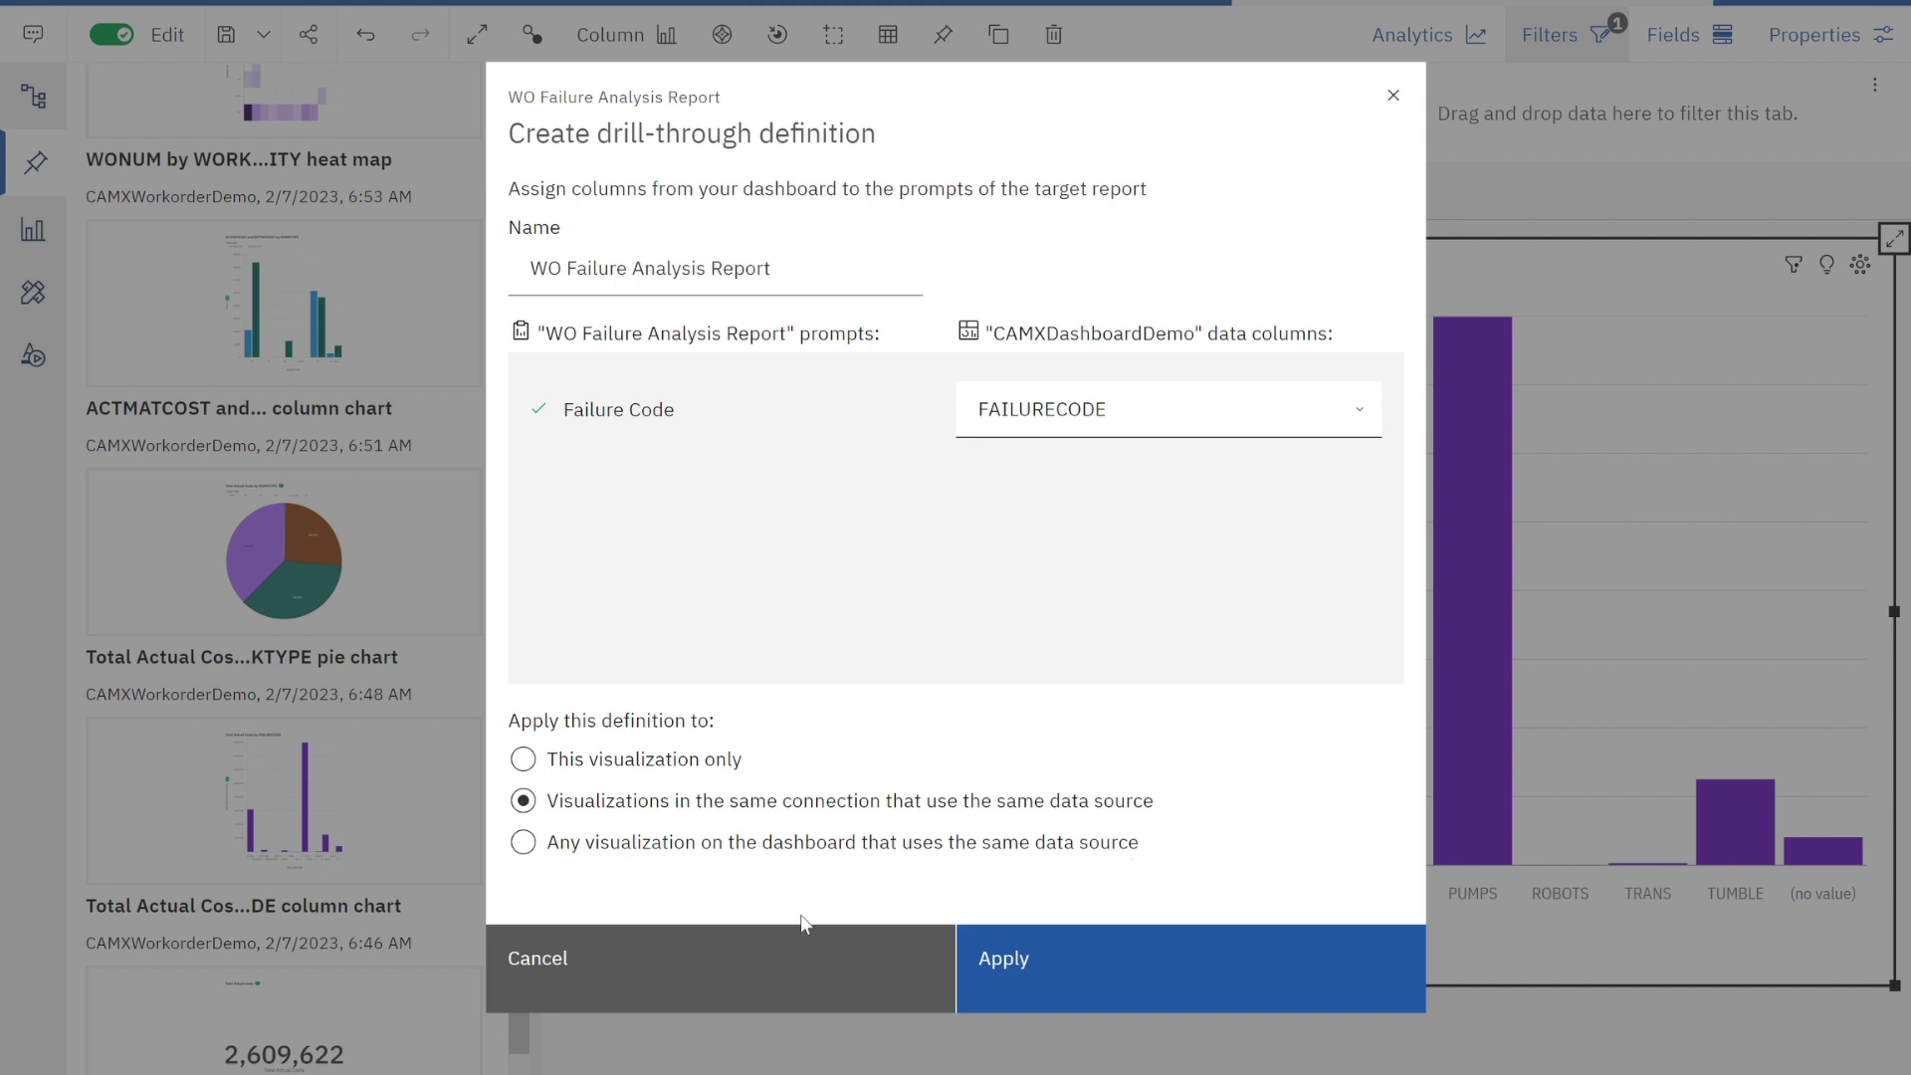
{"action": "left_click", "coordinate": [524, 843]}
{"action": "left_click", "coordinate": [1065, 970]}
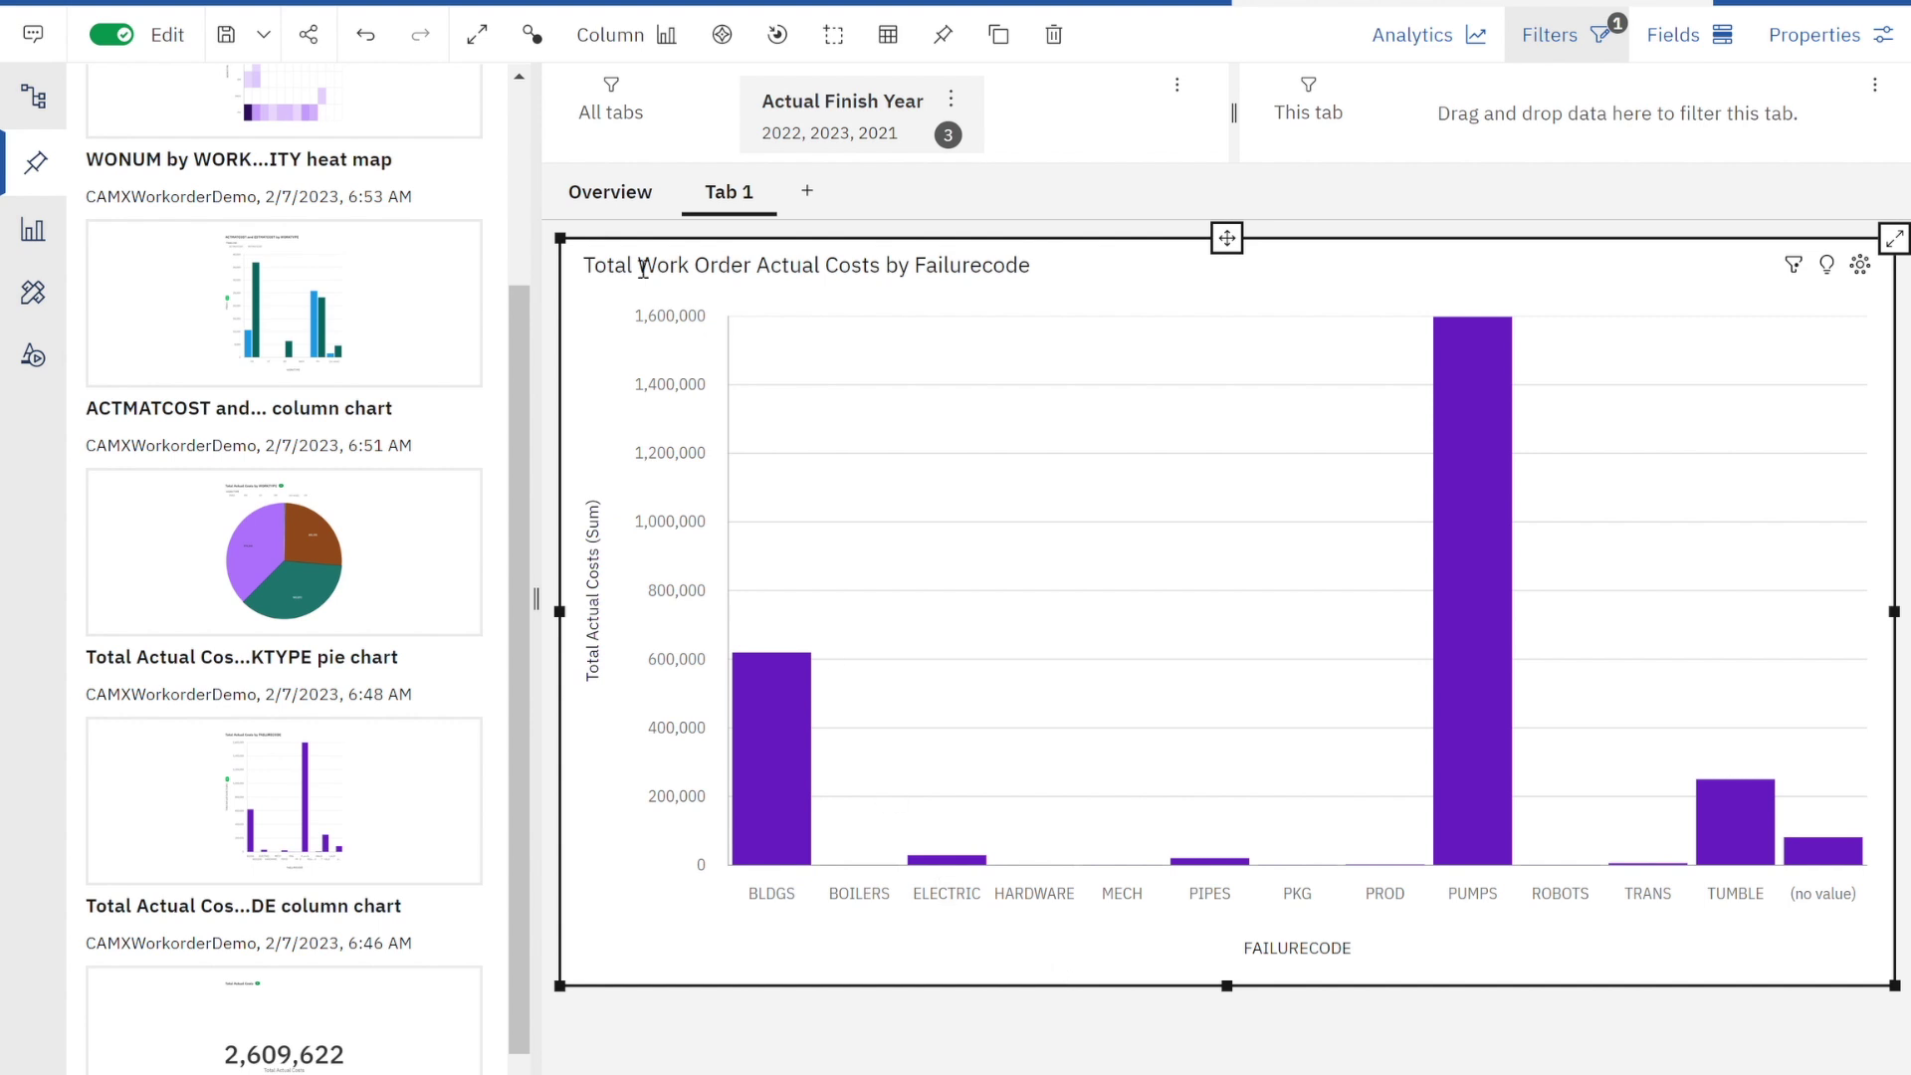
{"action": "left_click", "coordinate": [376, 49]}
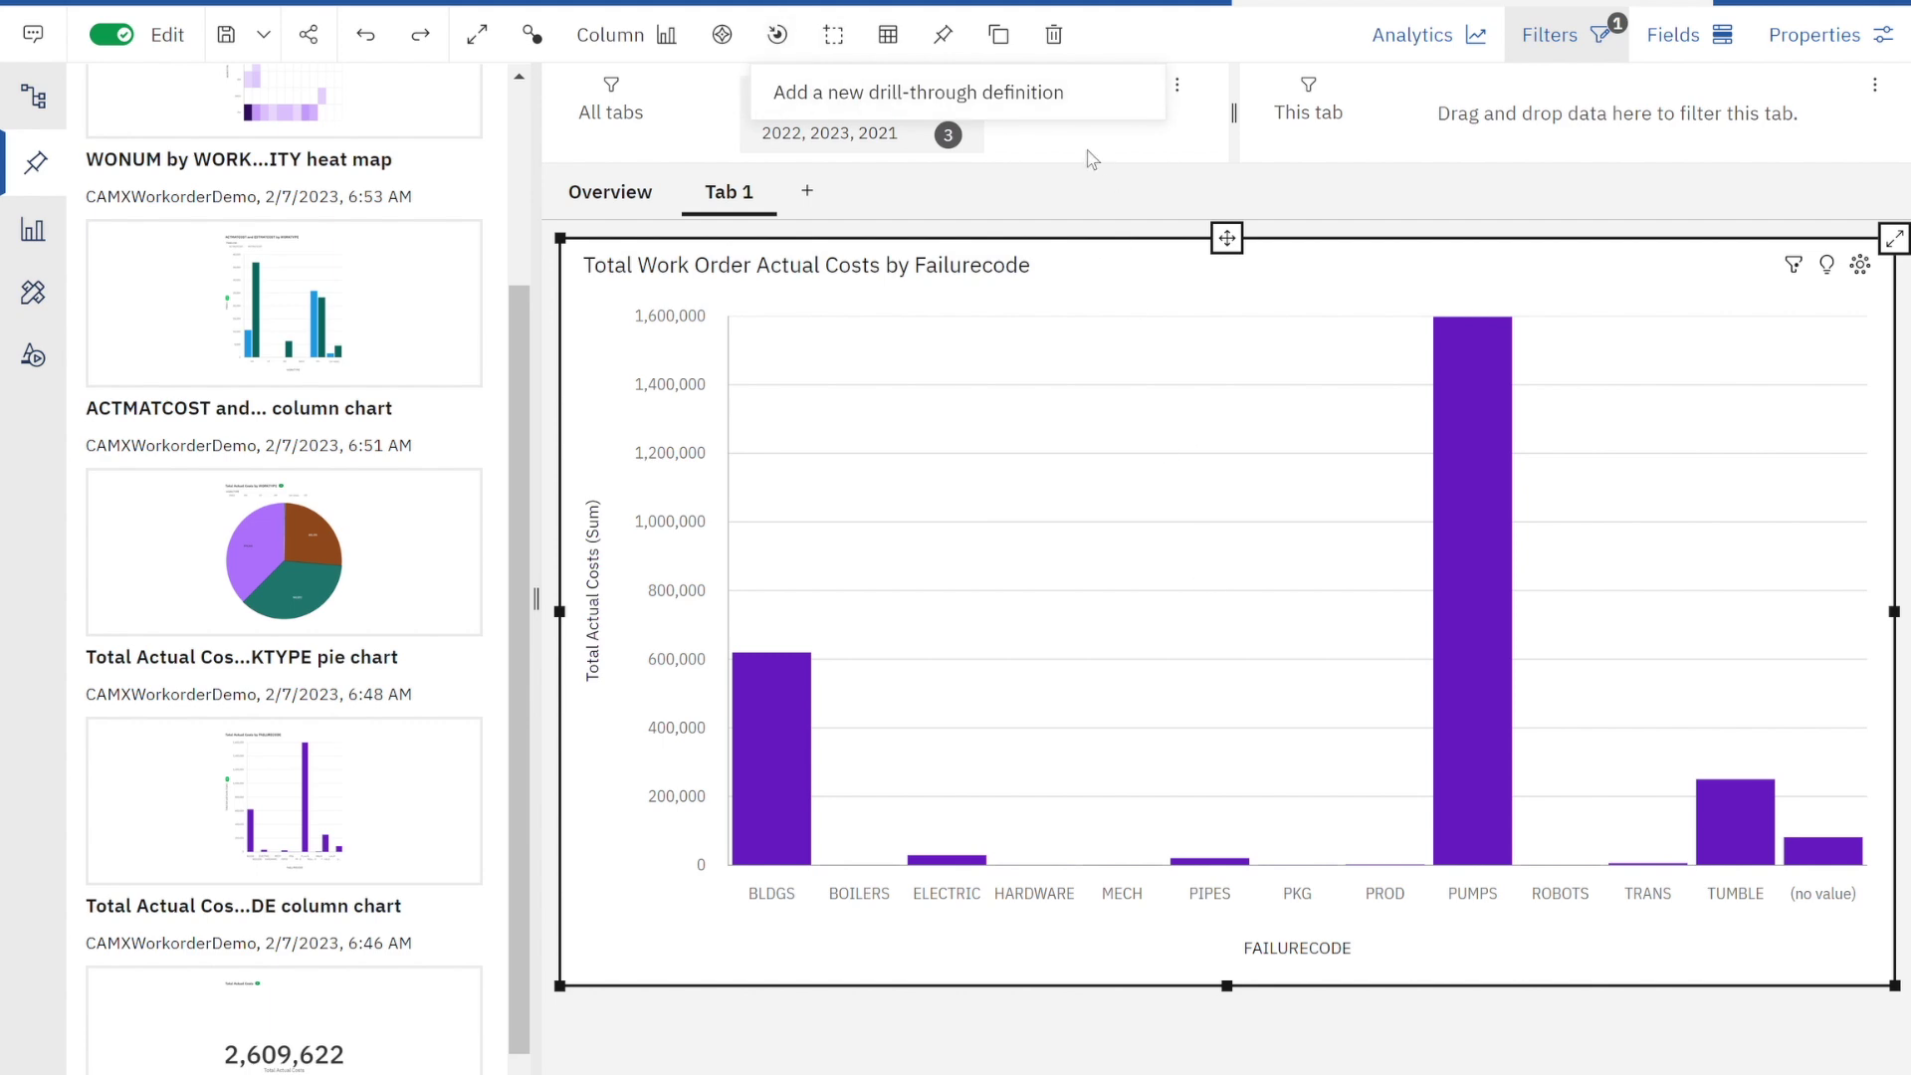
Recreate the drill-through to WO Failure Analysis Report, mapping Failure Code to FAILURECODE for any visualization.
{"action": "left_click", "coordinate": [943, 35]}
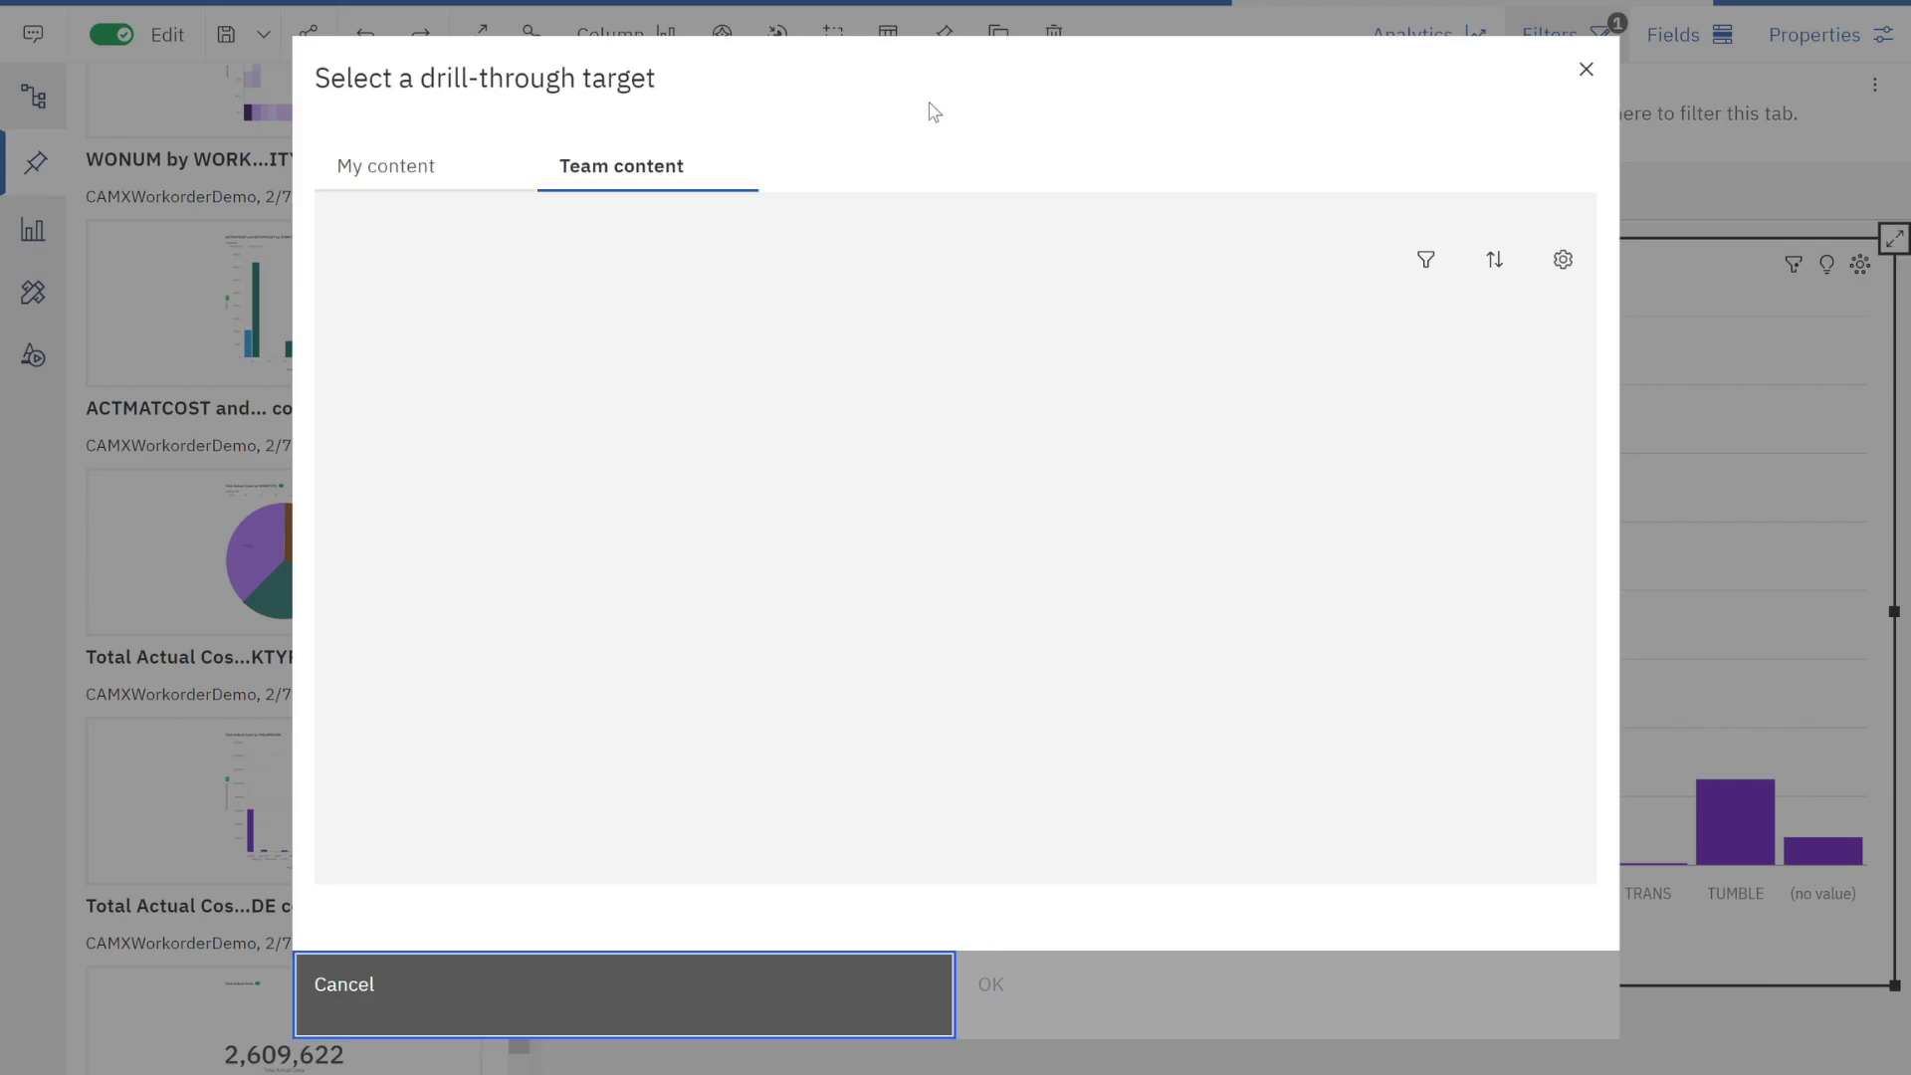
{"action": "left_click", "coordinate": [412, 168]}
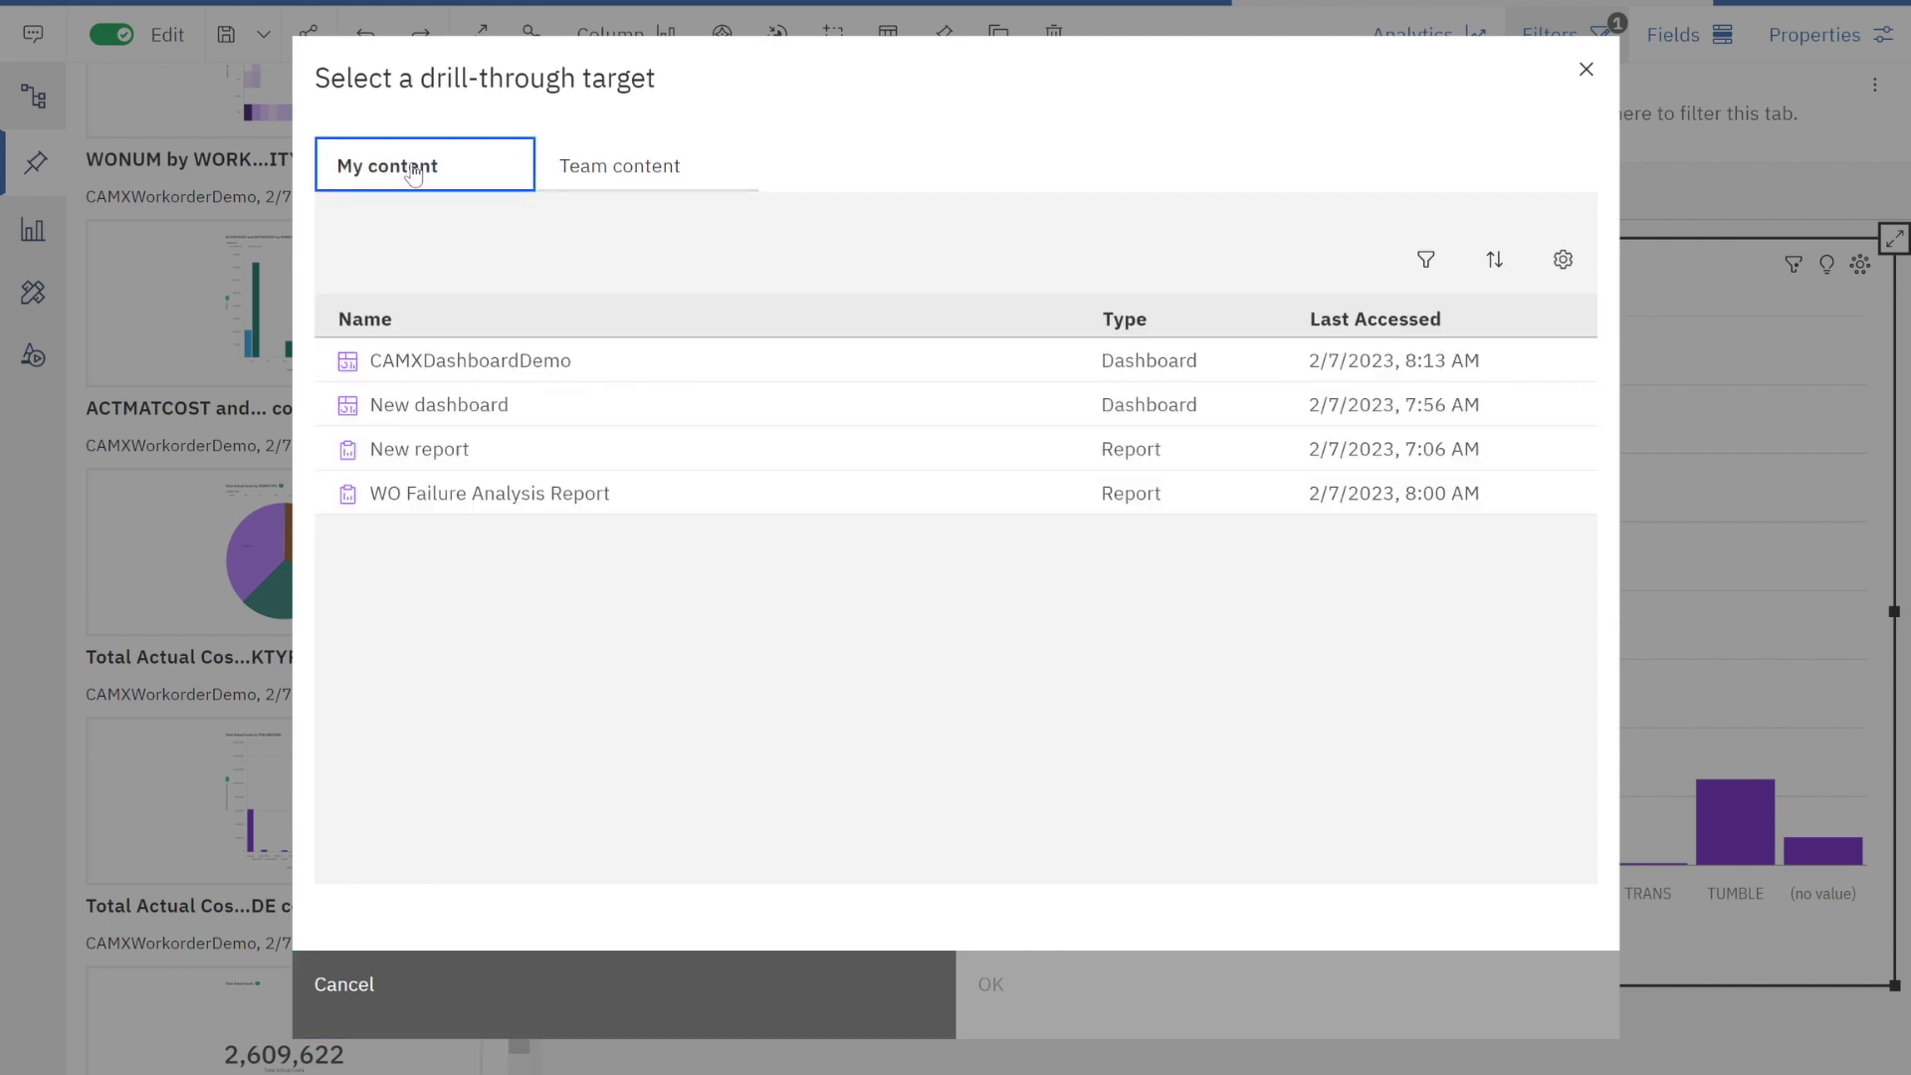
{"action": "left_click", "coordinate": [488, 498]}
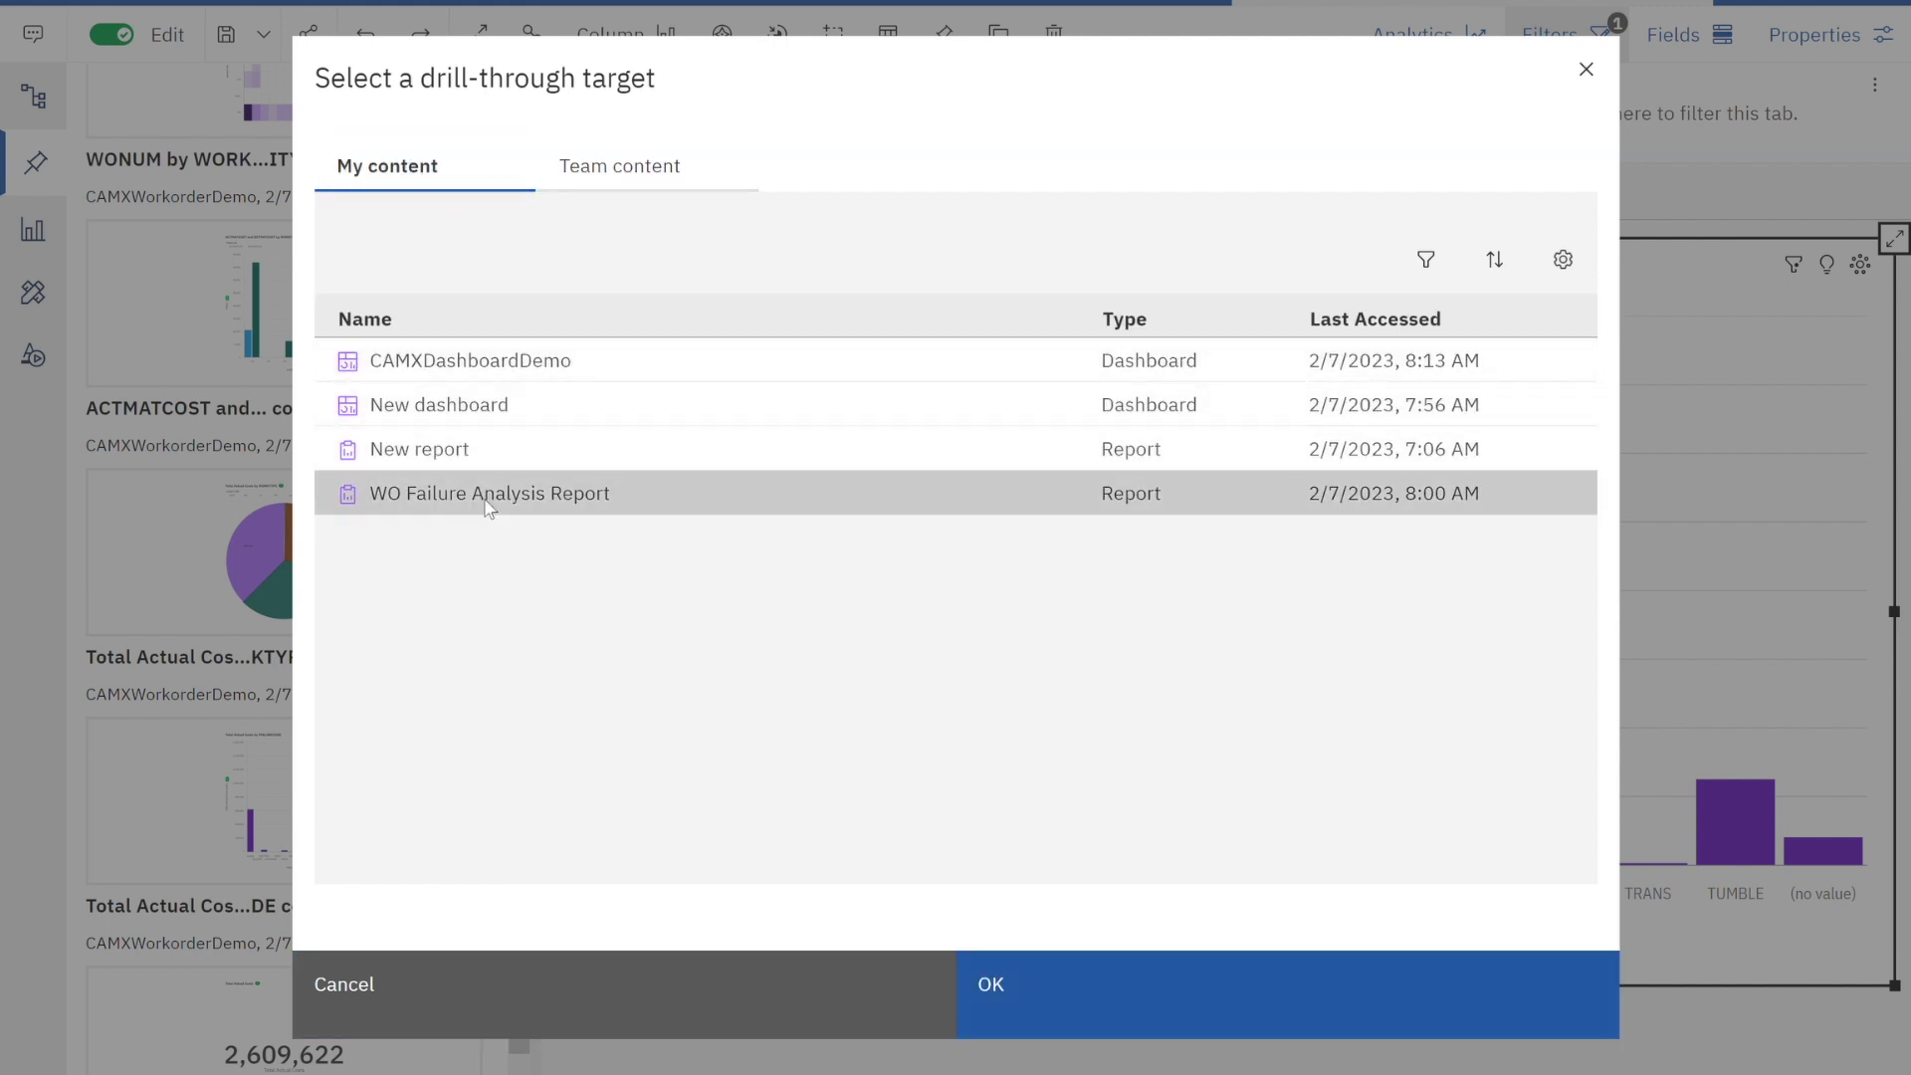
{"action": "left_click", "coordinate": [1105, 995]}
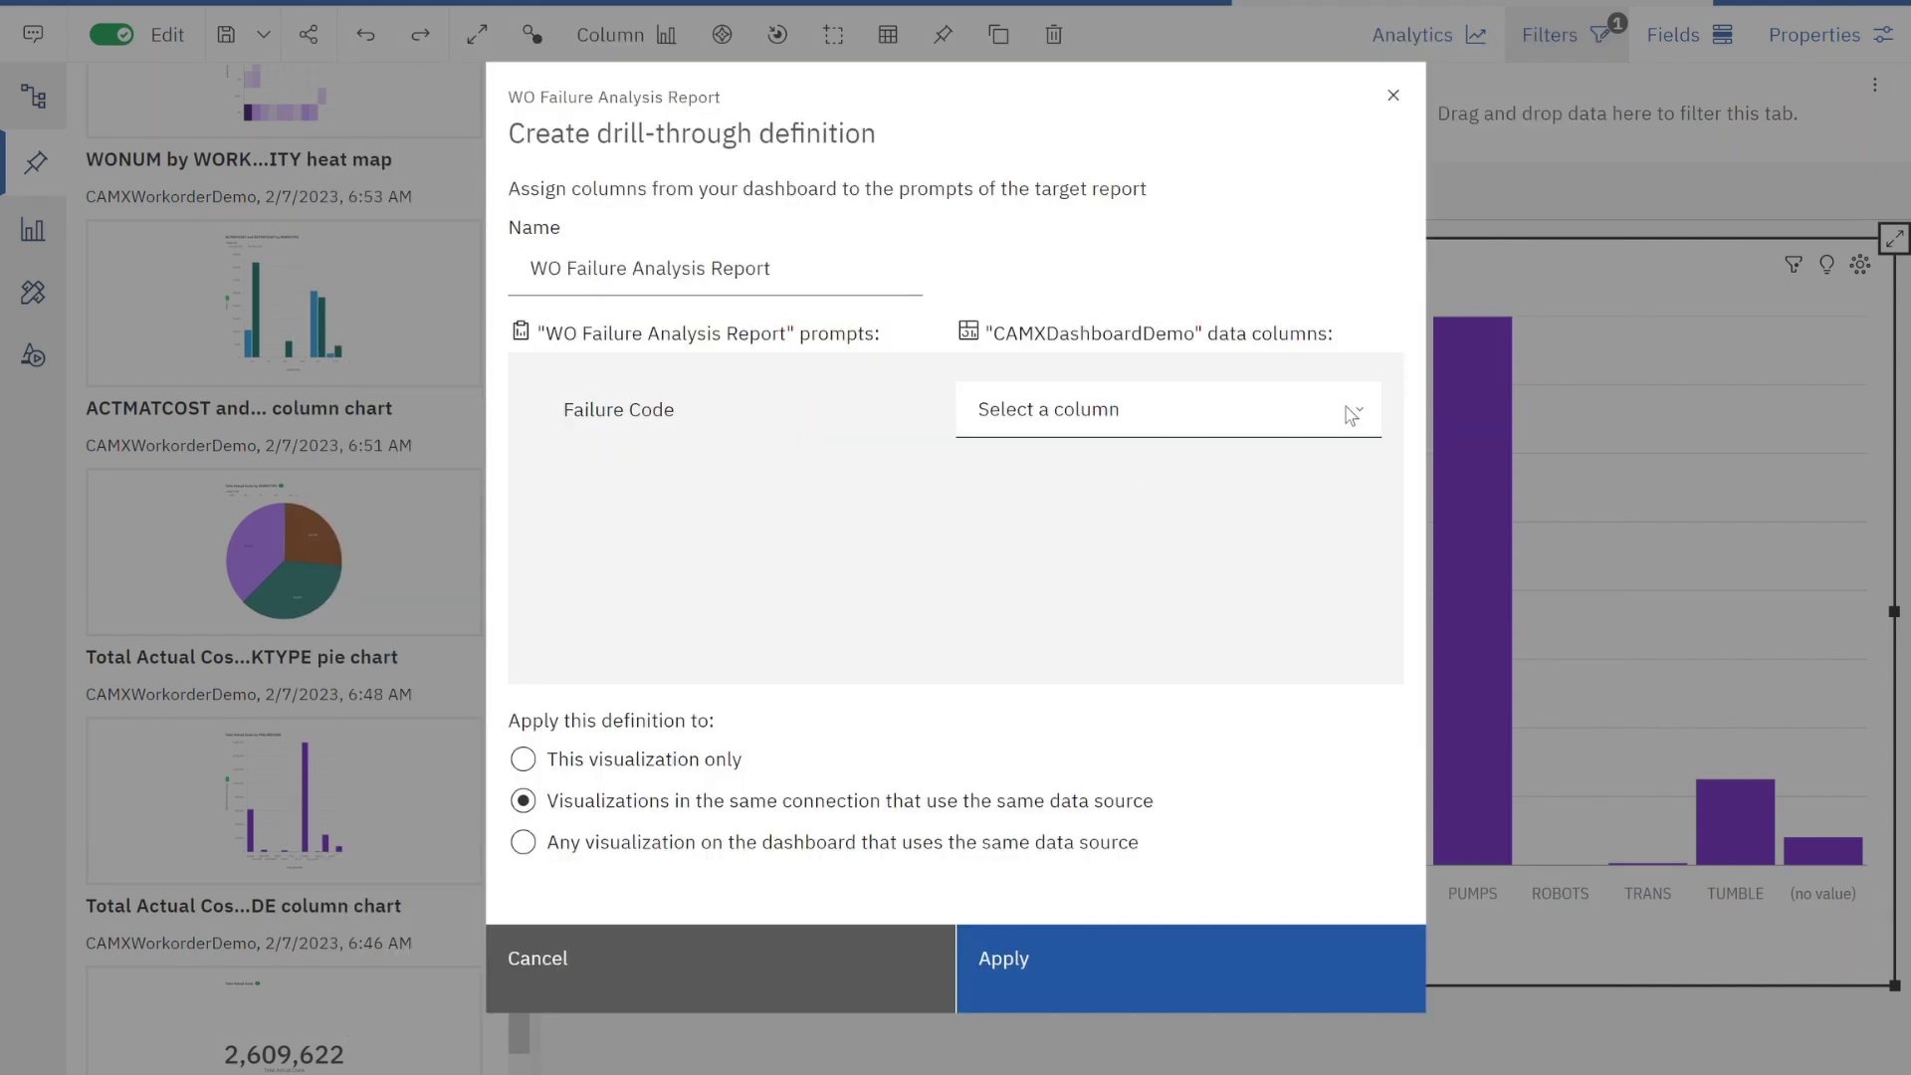
{"action": "left_click", "coordinate": [1354, 416]}
{"action": "left_click", "coordinate": [1256, 577]}
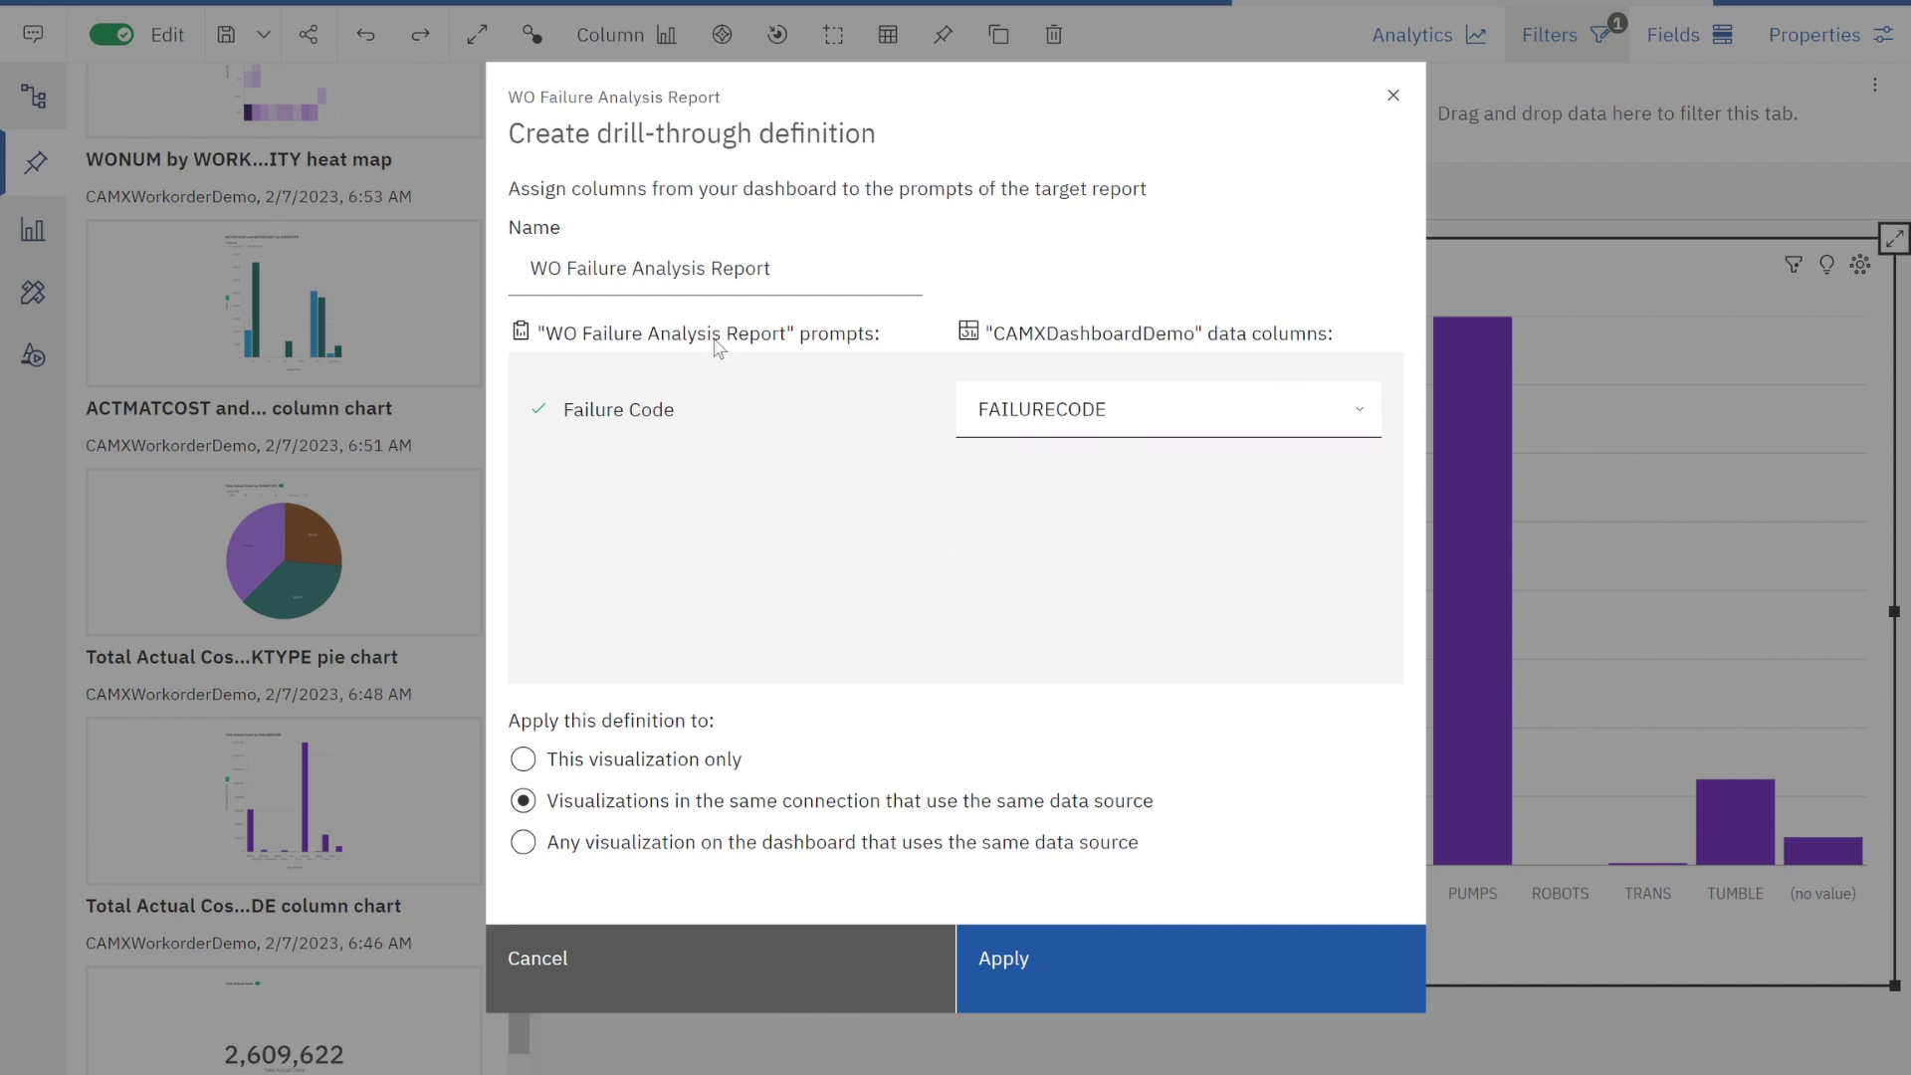
{"action": "left_click", "coordinate": [527, 843]}
{"action": "left_click", "coordinate": [1035, 989]}
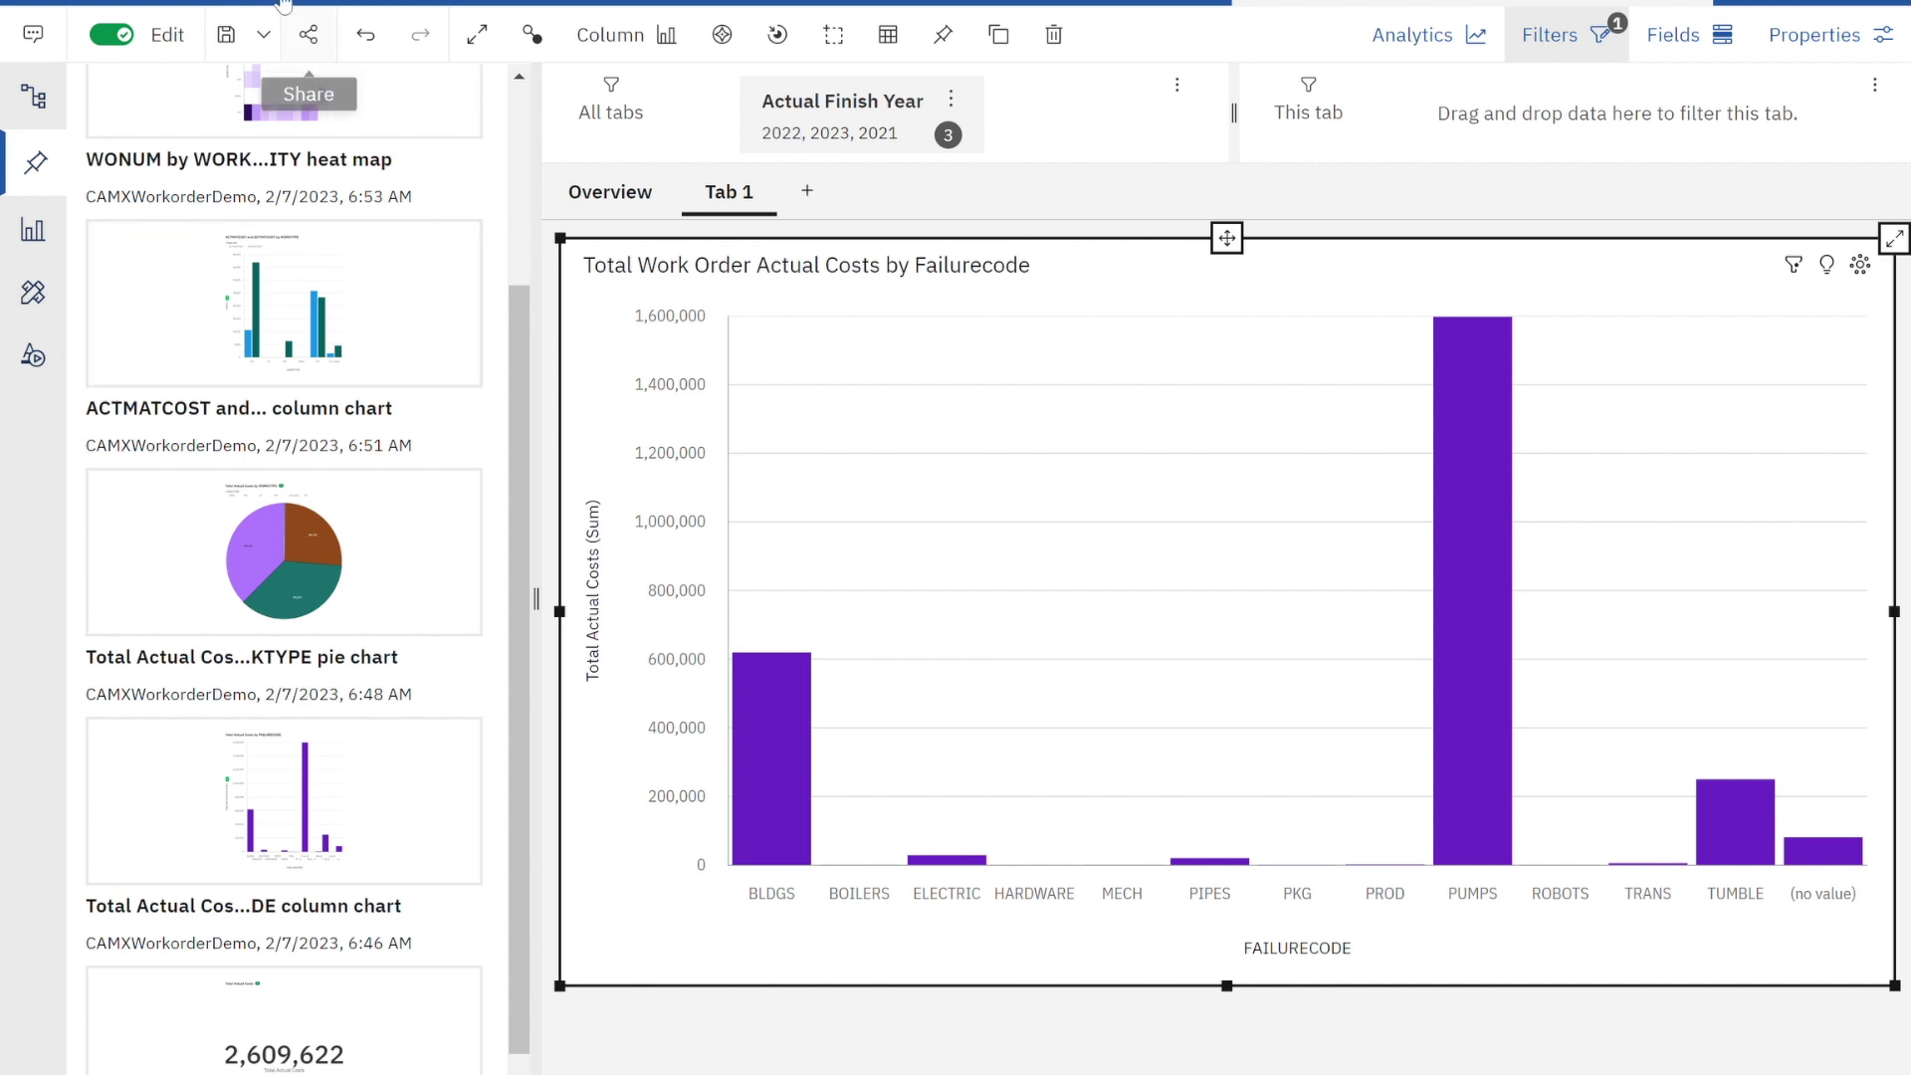
Rename Tab 1 to 'Failurecode Analysis', save the dashboard, and collapse the Pins panel.
{"action": "left_click", "coordinate": [236, 45]}
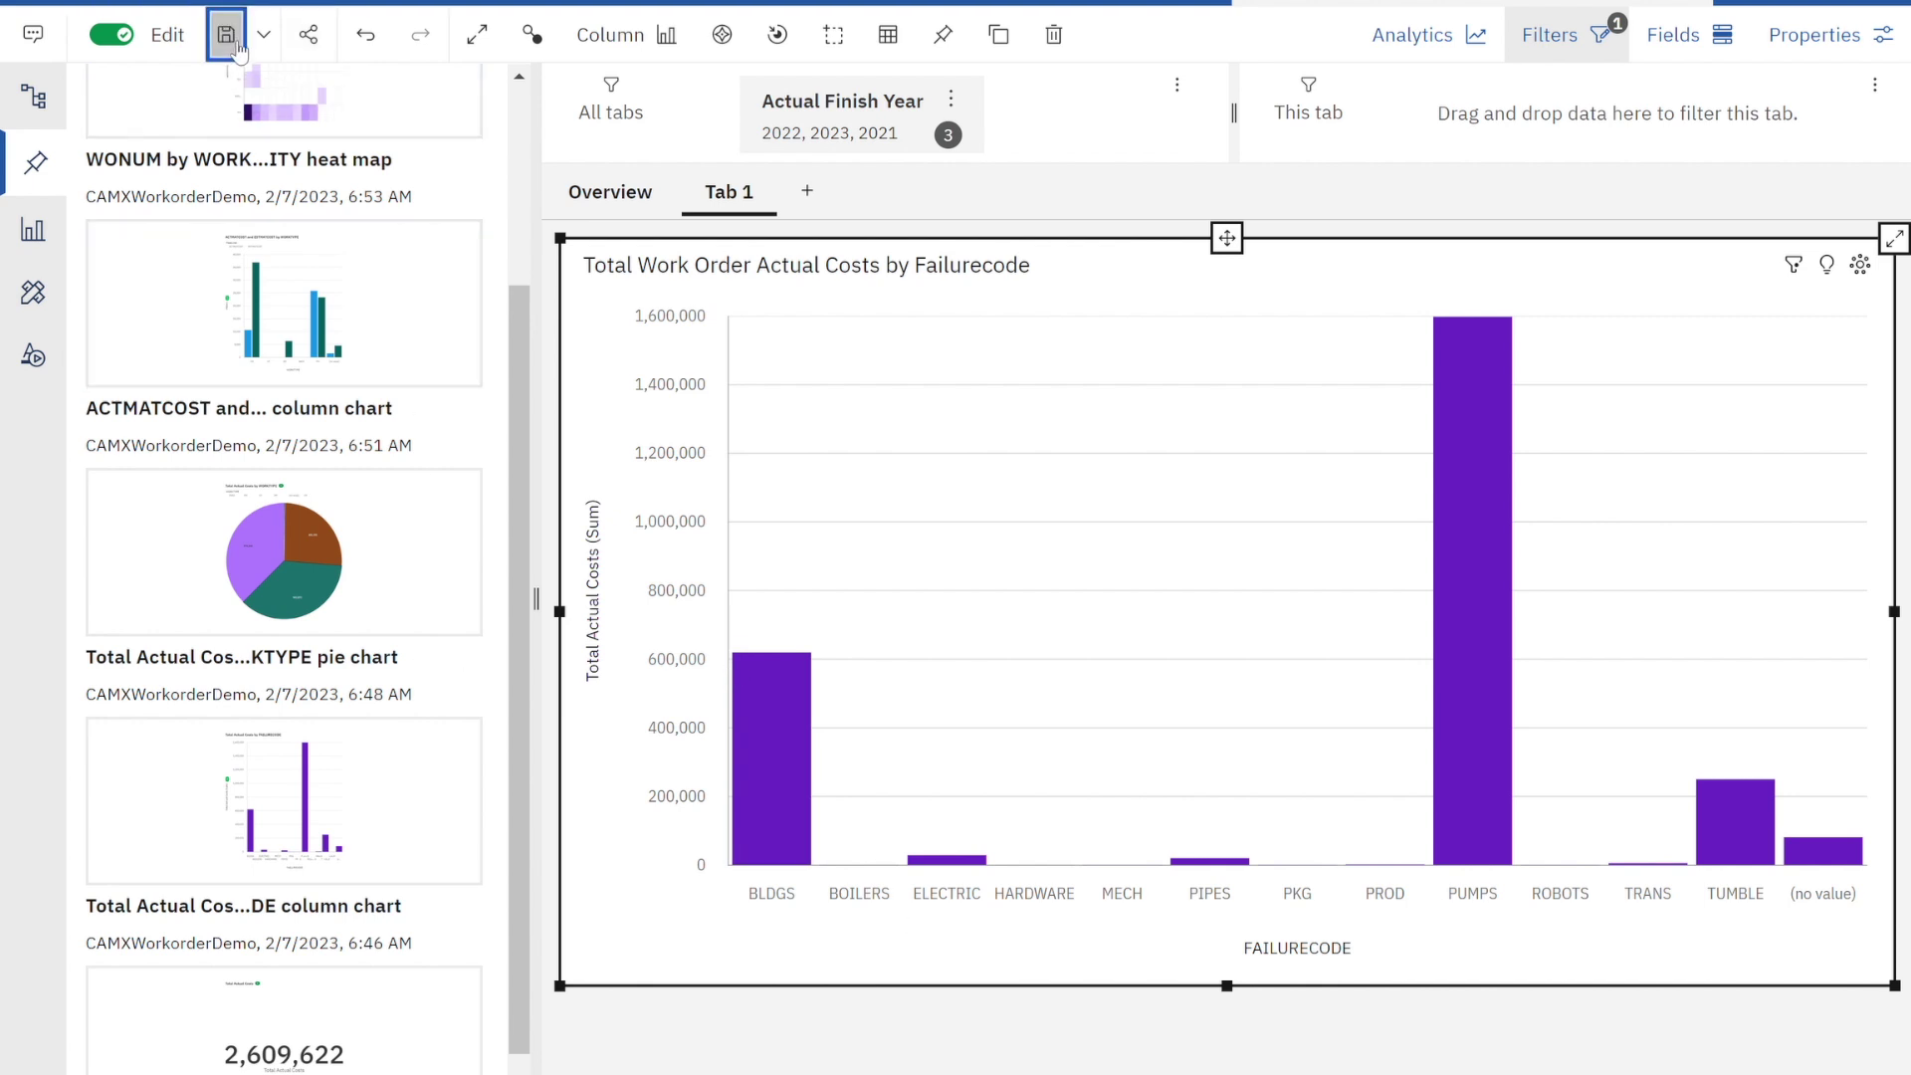
{"action": "left_click", "coordinate": [749, 203]}
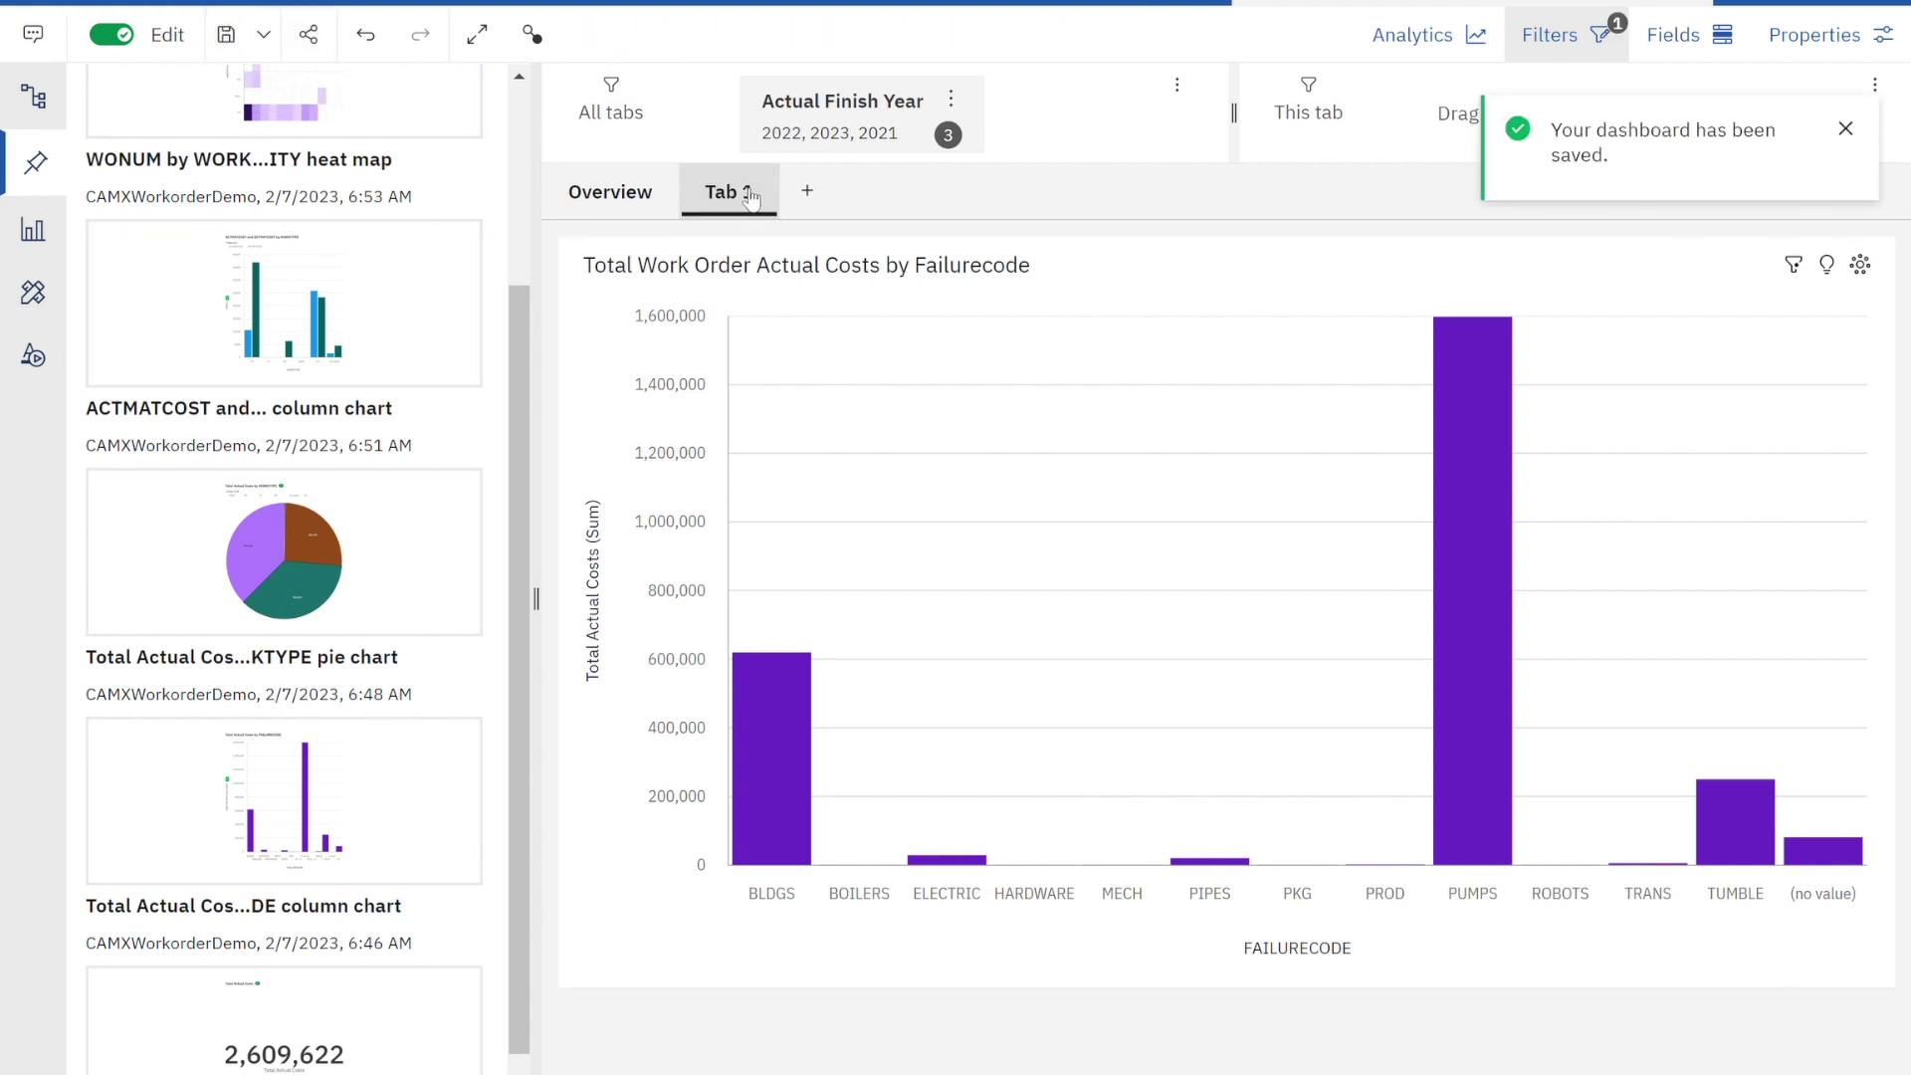
{"action": "left_click", "coordinate": [749, 199]}
{"action": "left_click", "coordinate": [696, 253]}
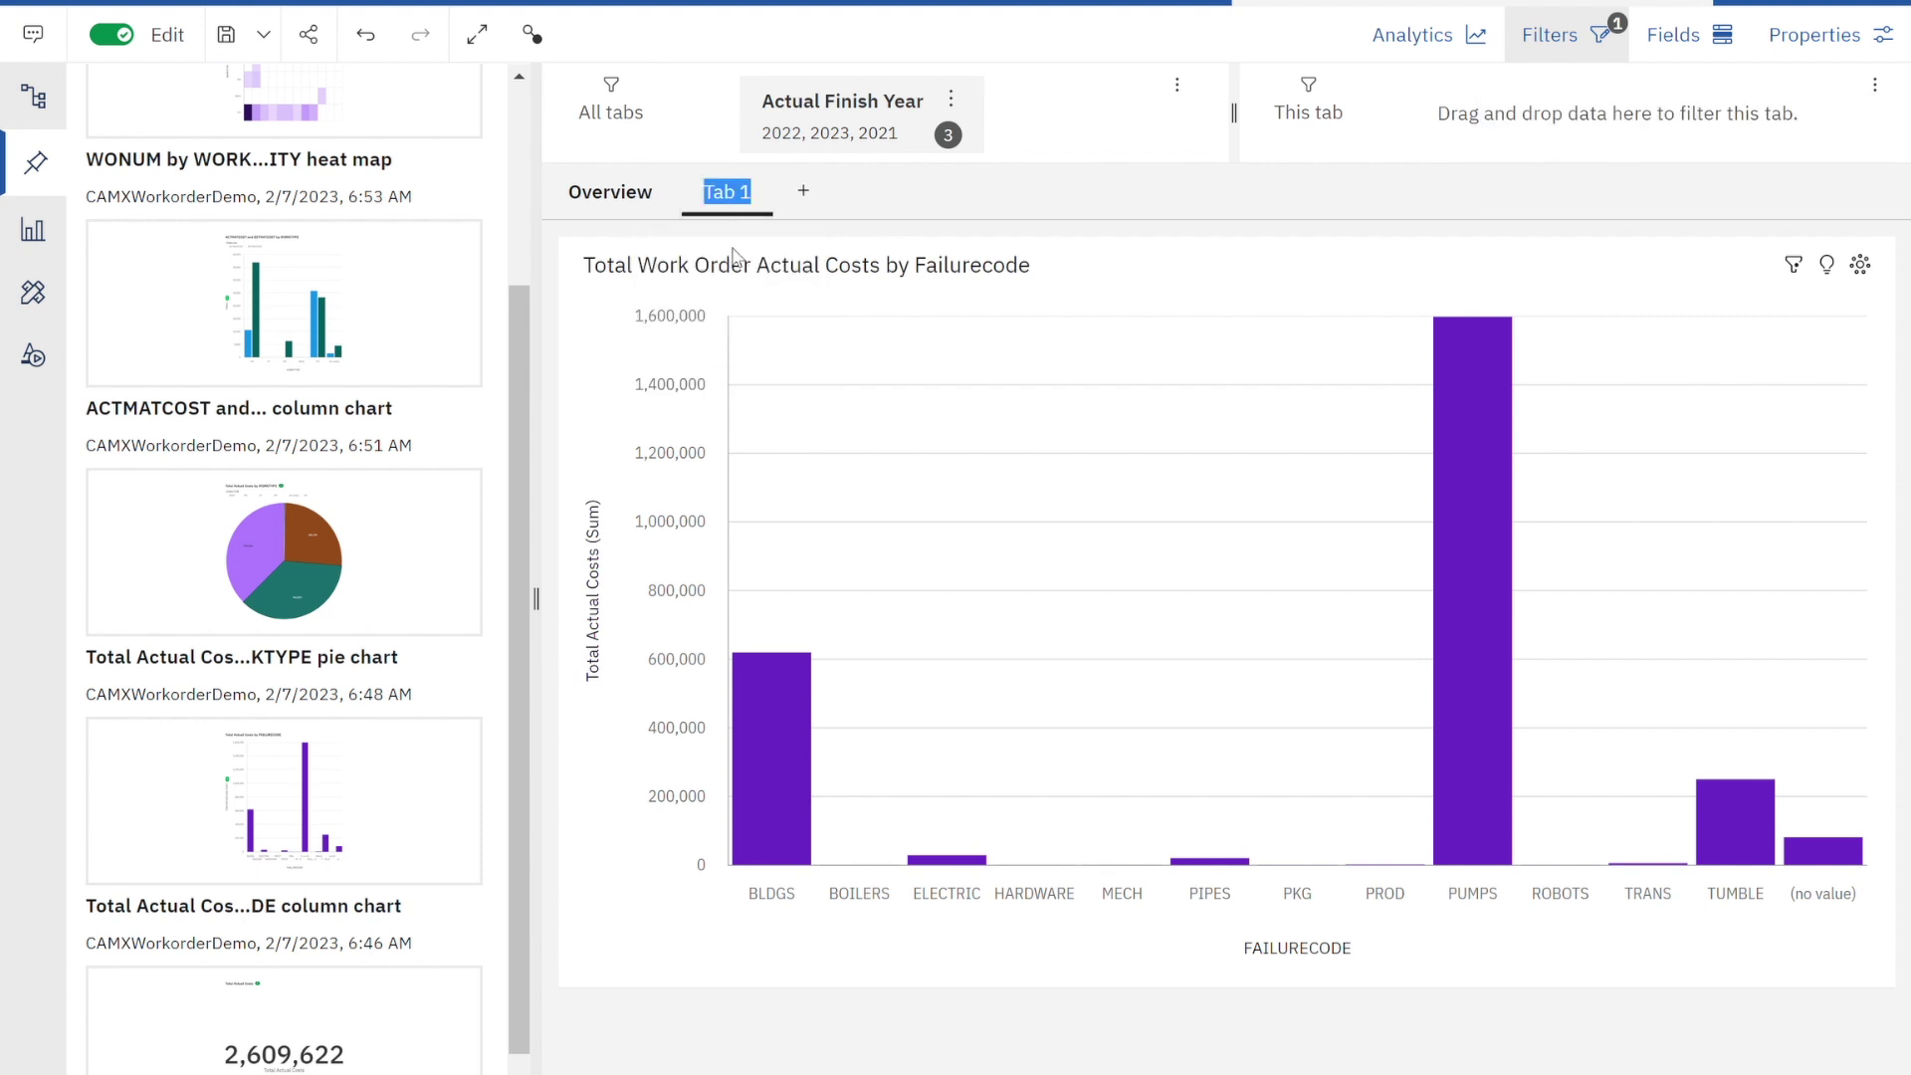
{"action": "type", "text": "FailureCCode Analysis"}
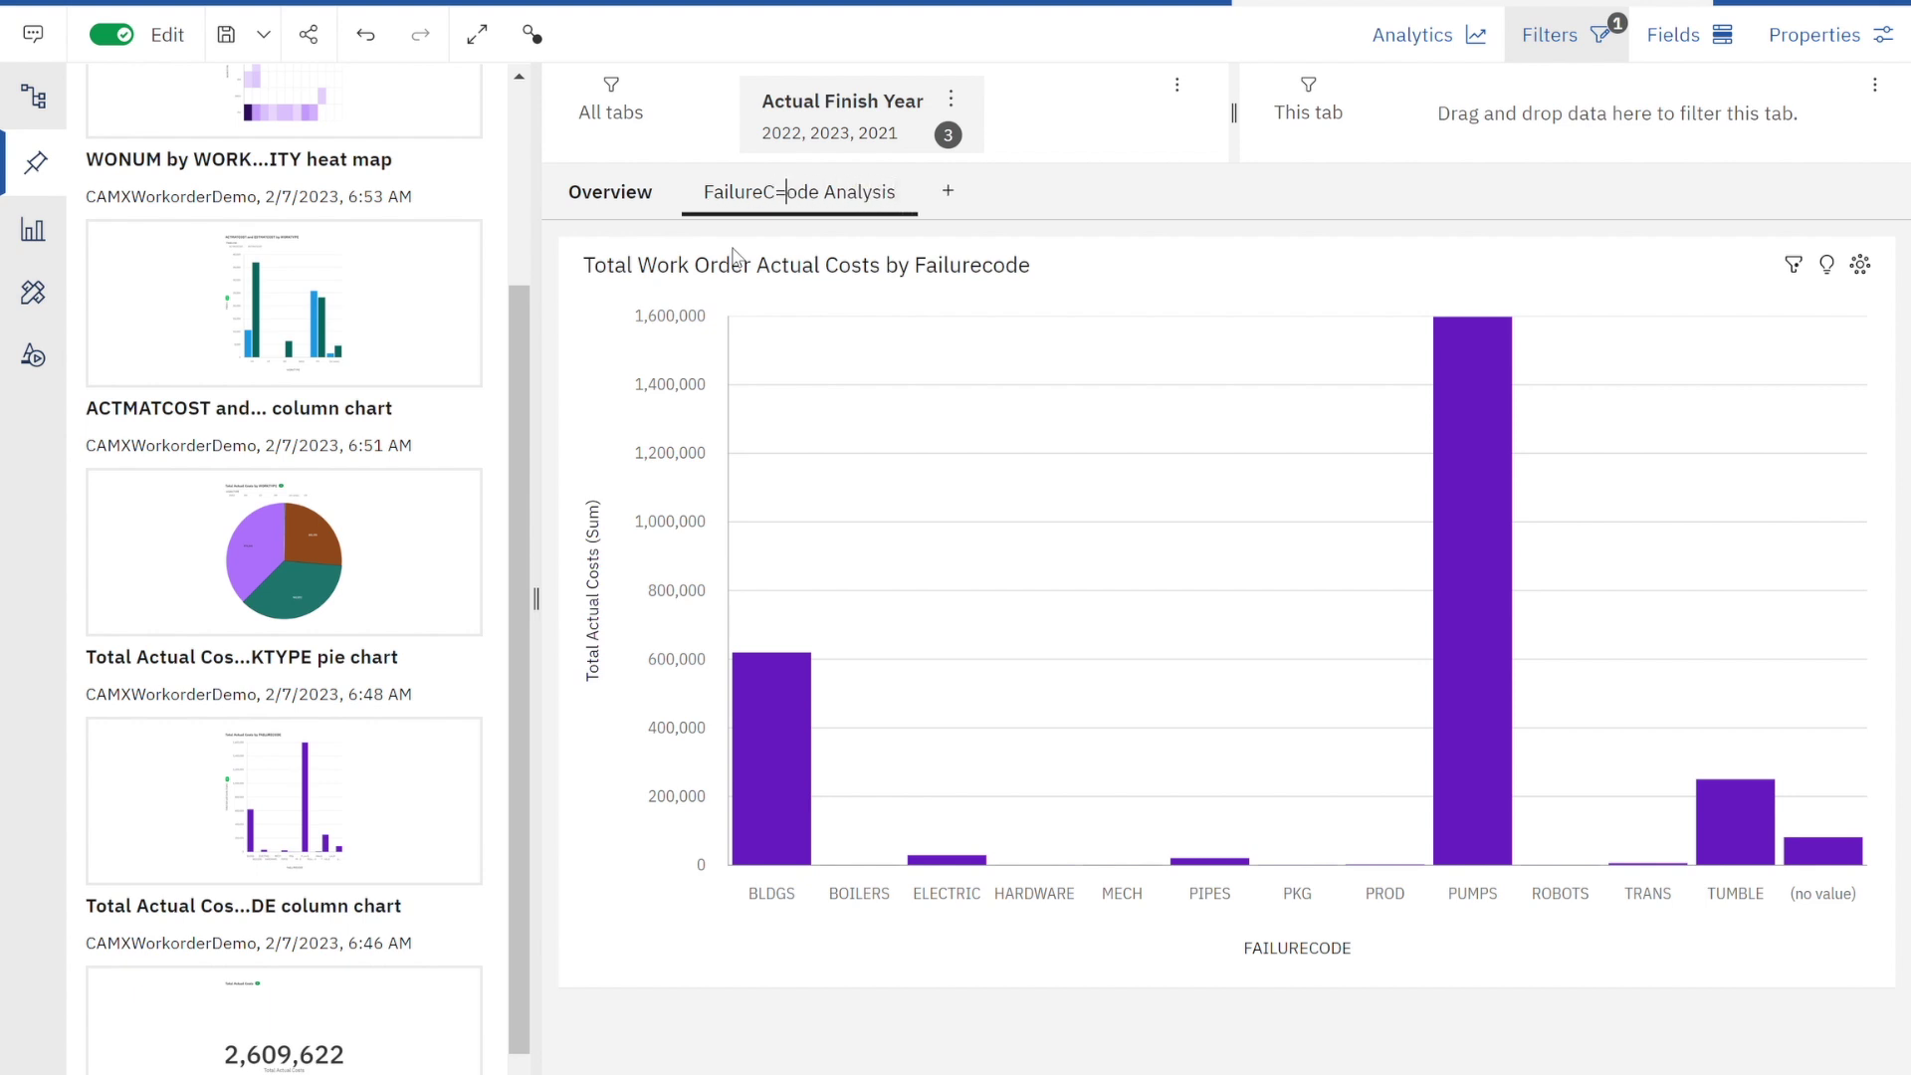
{"action": "key", "text": "BackSpace"}
{"action": "type", "text": "c"}
{"action": "left_click", "coordinate": [1030, 411]}
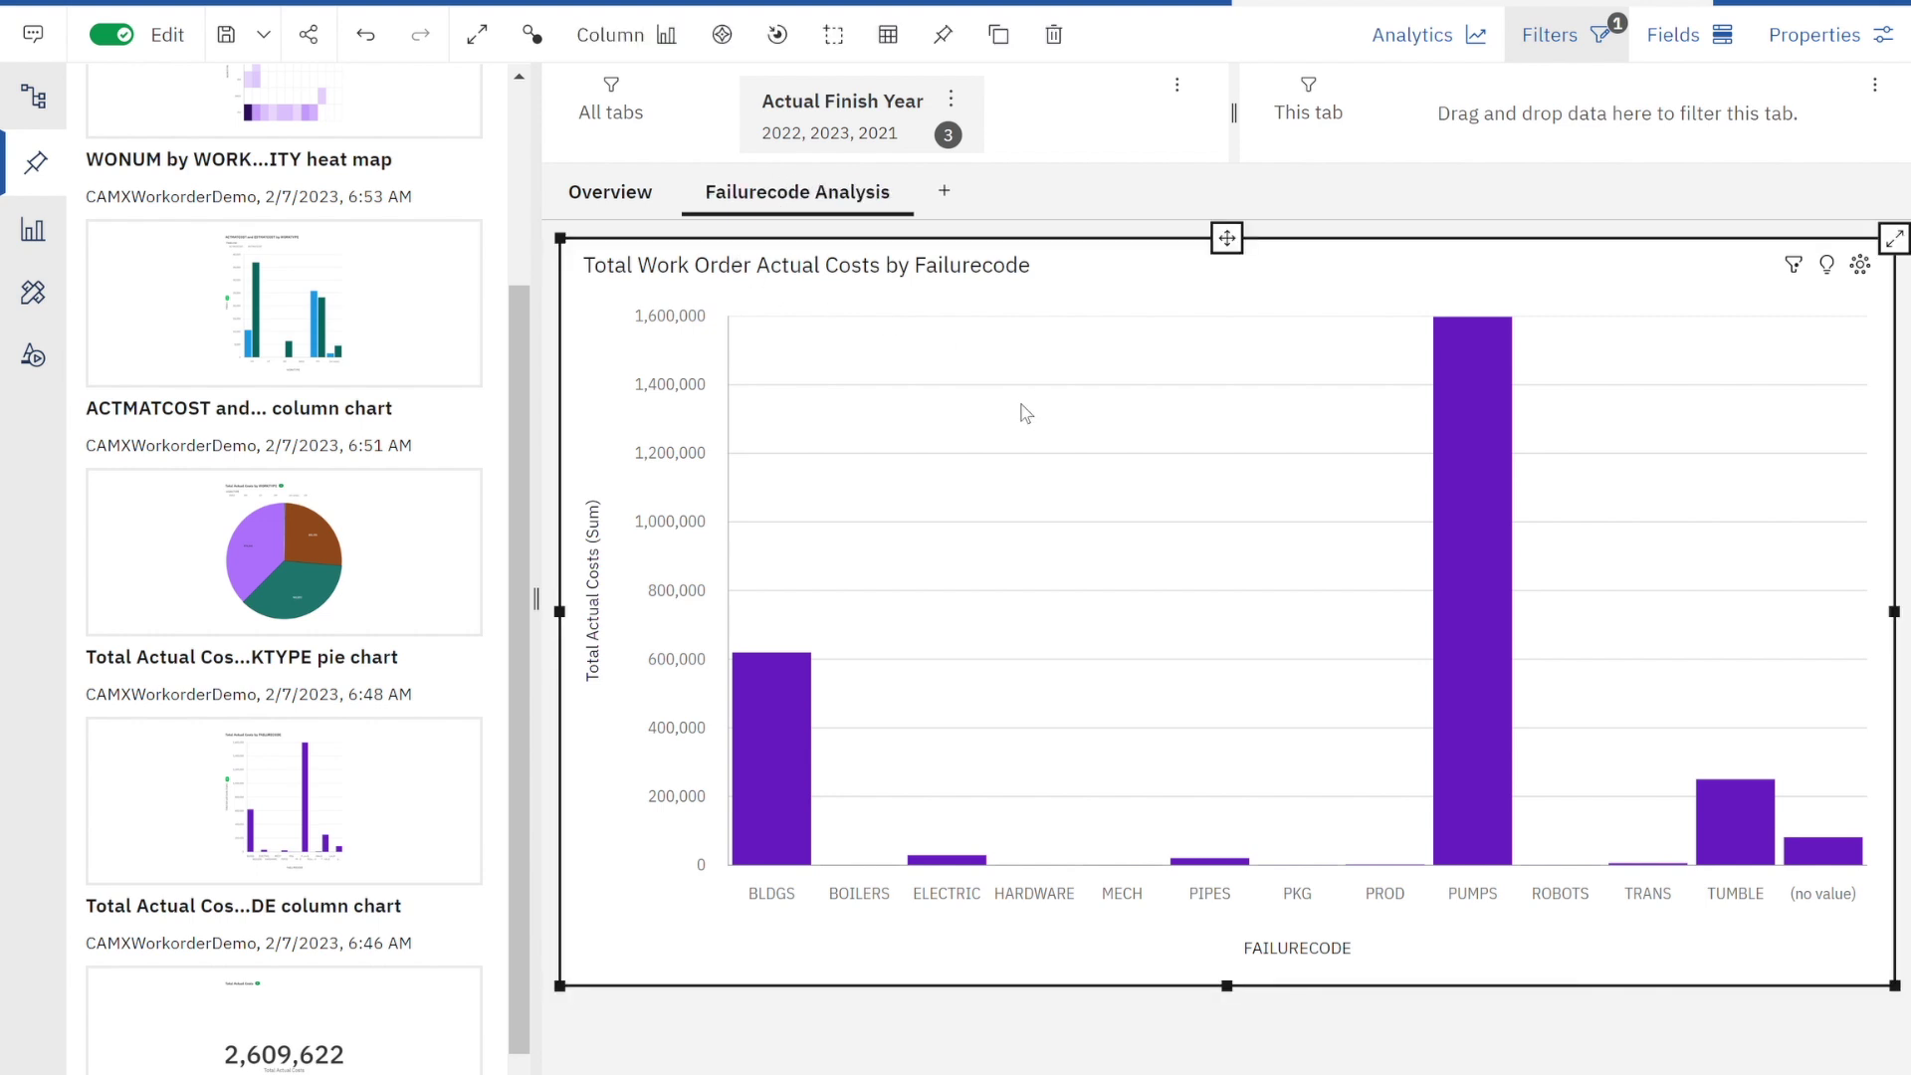
{"action": "left_click", "coordinate": [237, 45]}
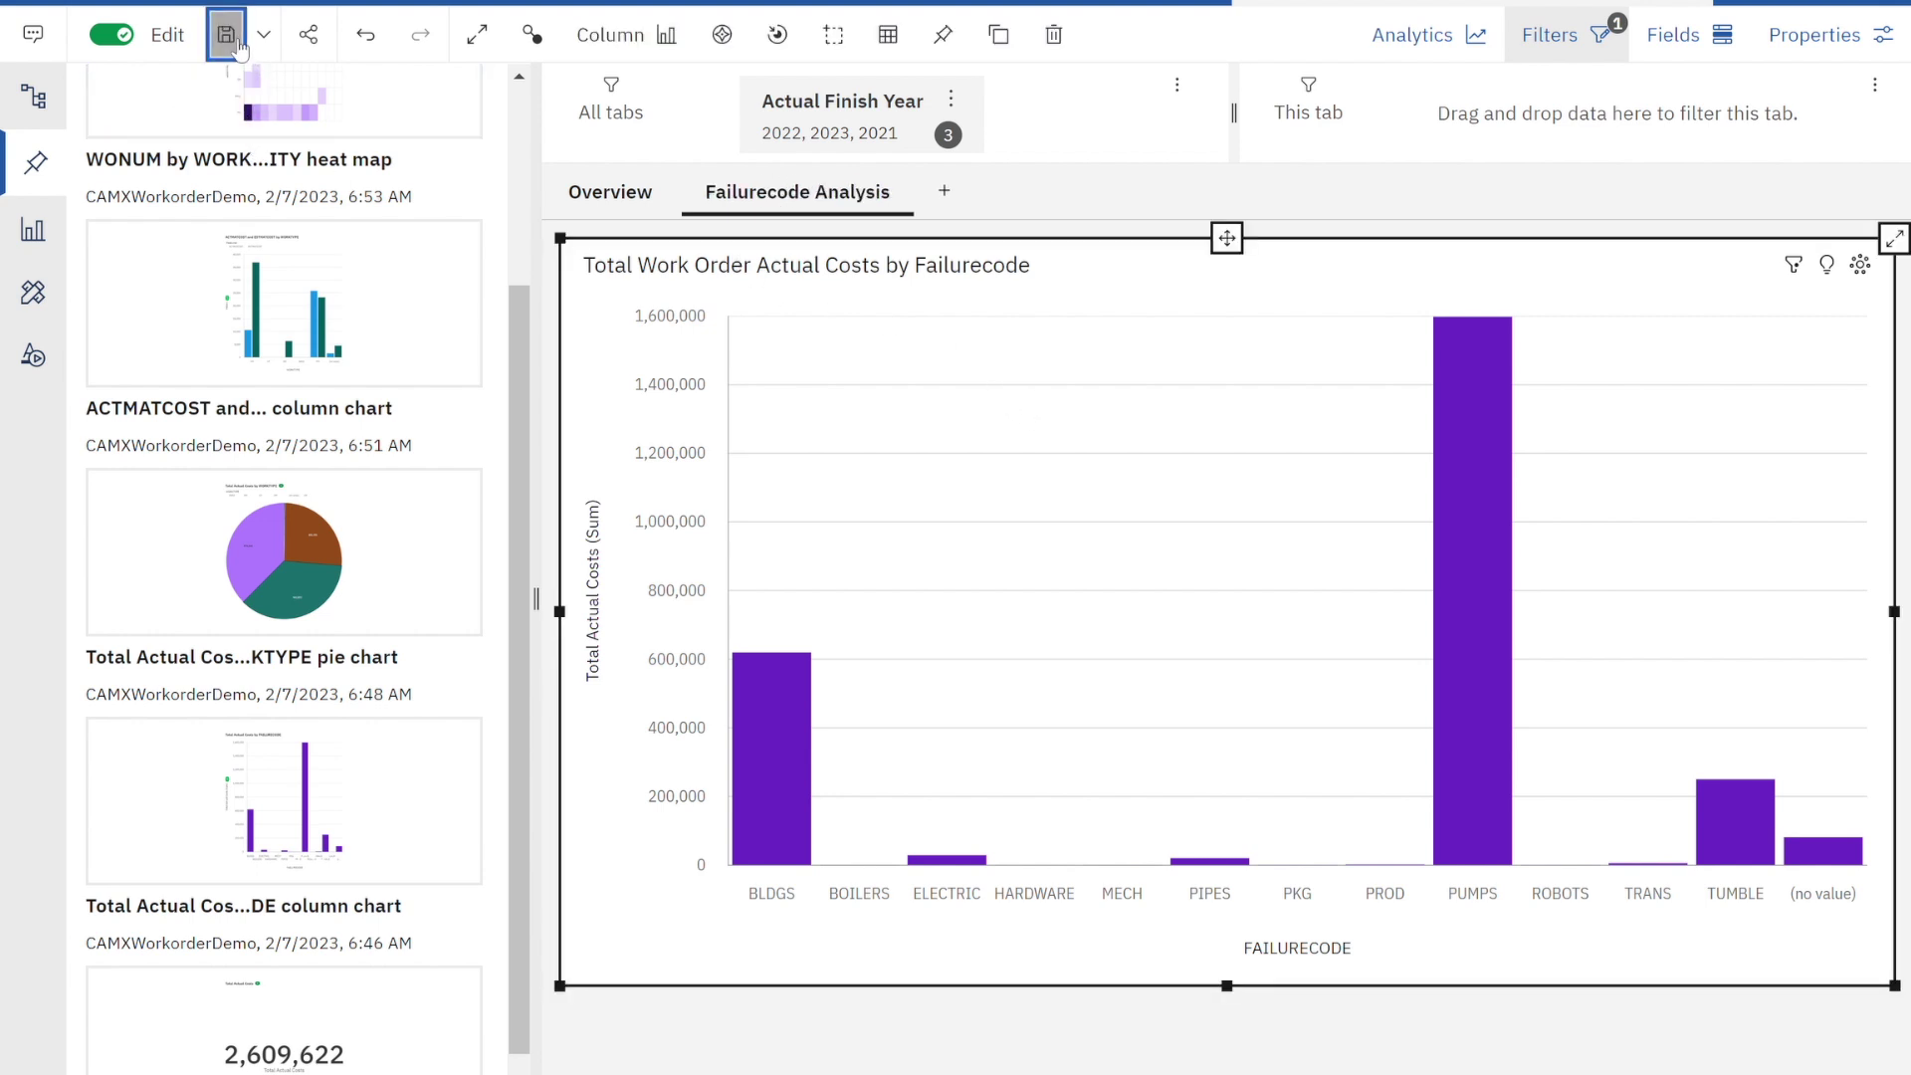
{"action": "left_click", "coordinate": [55, 182]}
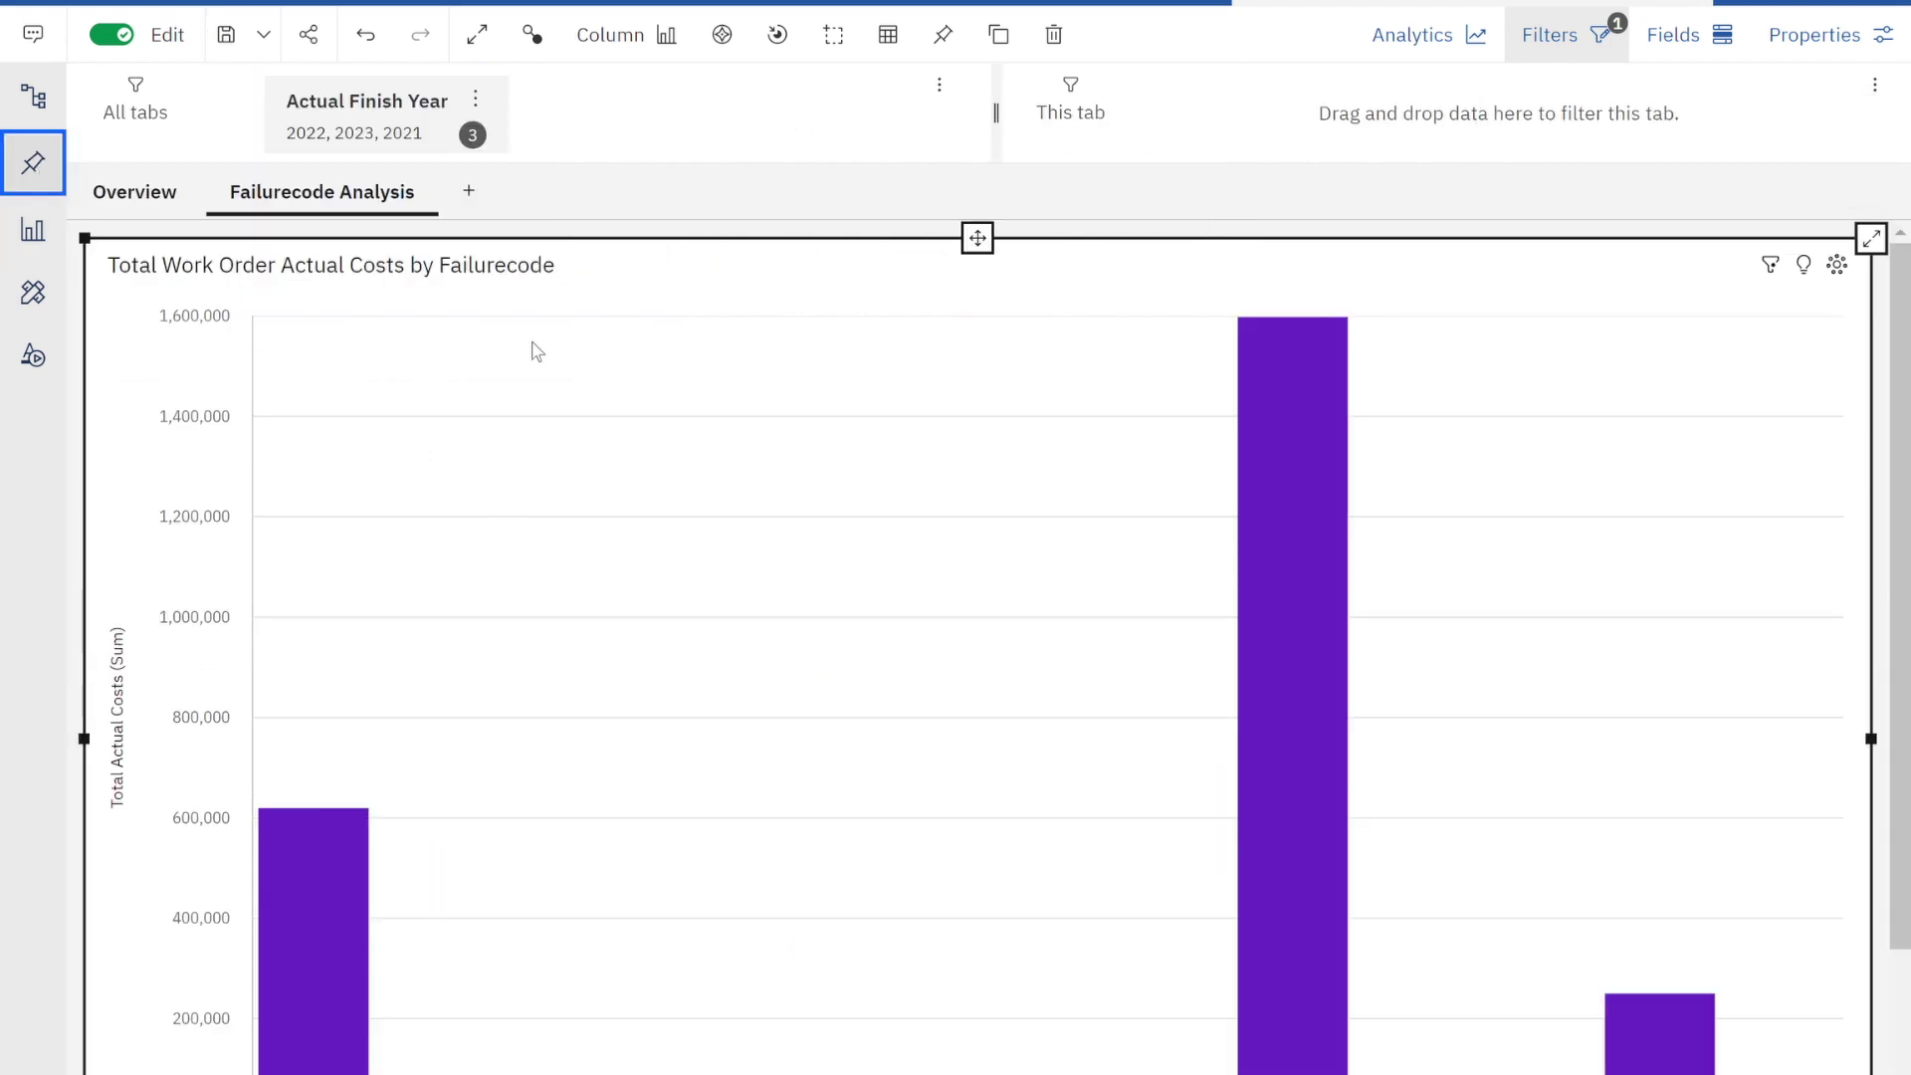
Go full screen on the Overview tab showing 2,607,736 Total Actual Costs and 143K ACTLABHRS.
{"action": "left_click", "coordinate": [478, 36]}
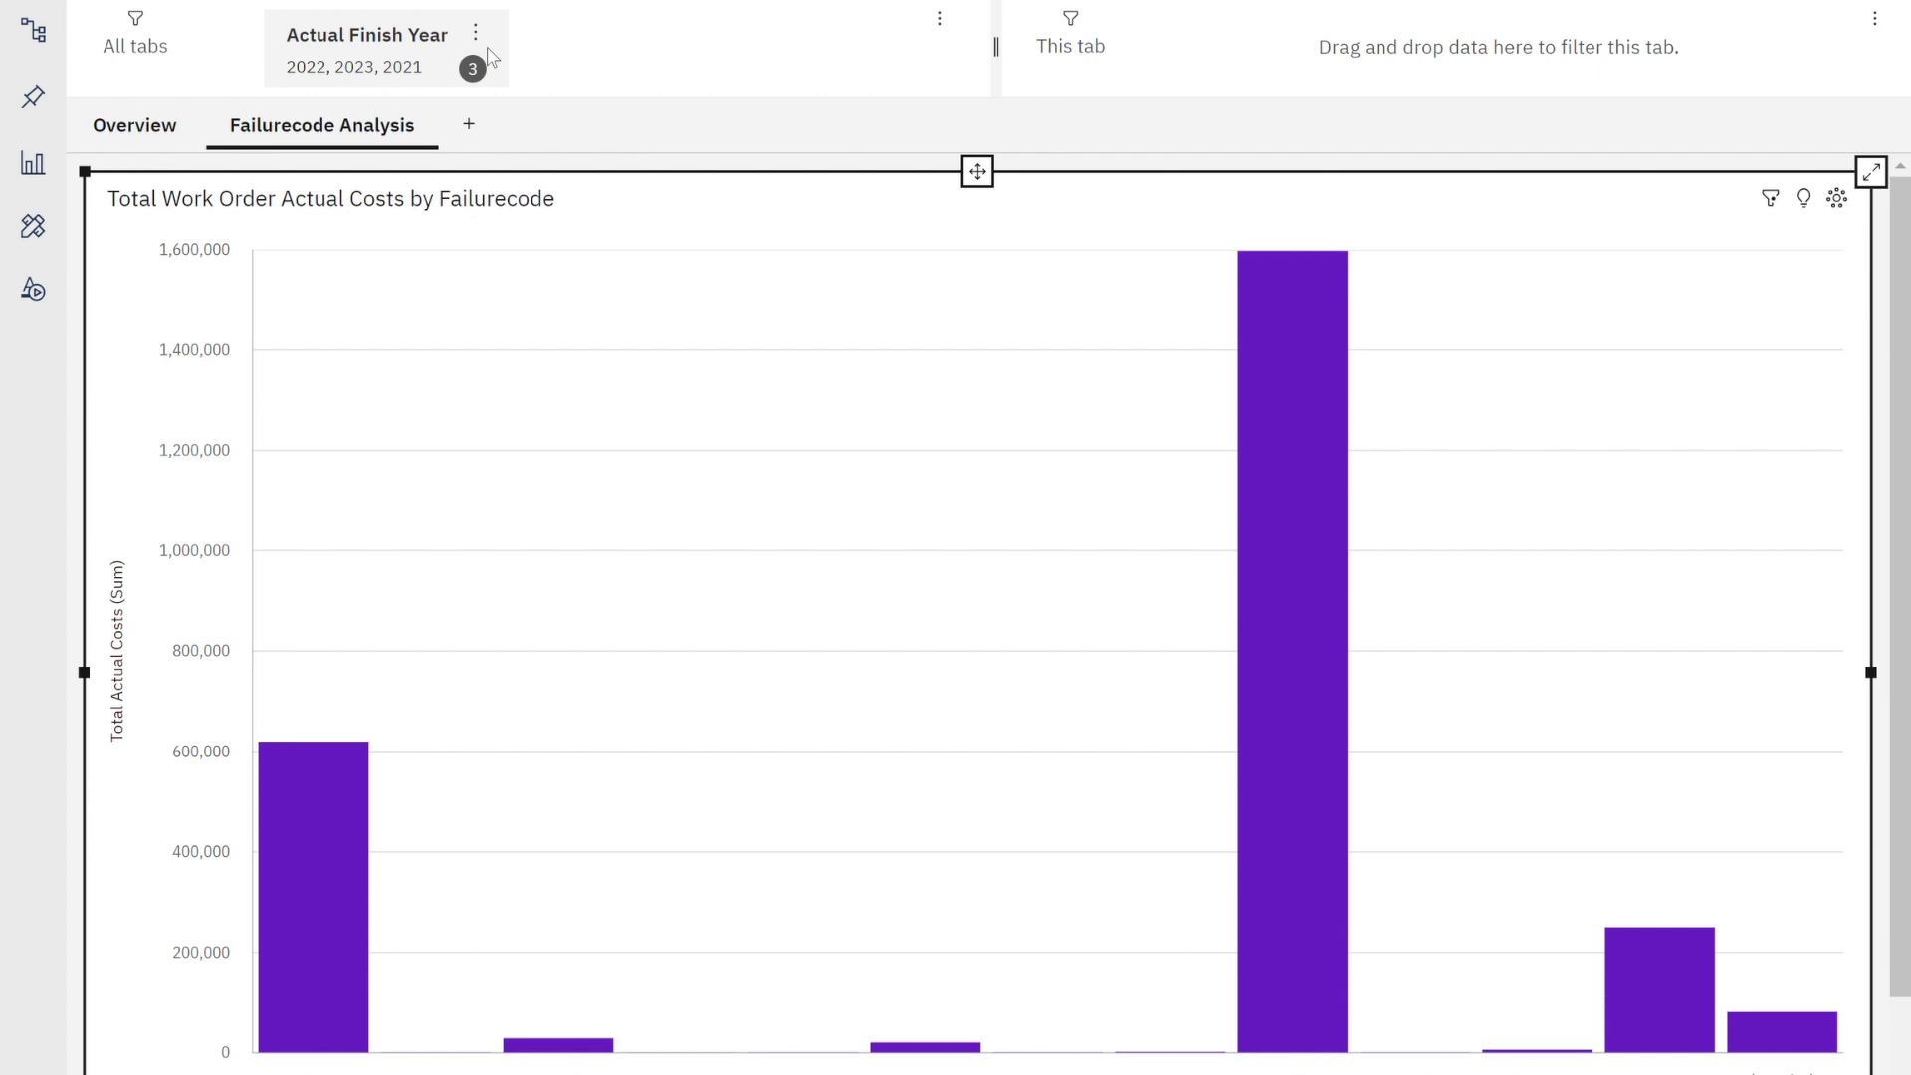
{"action": "left_click", "coordinate": [134, 126]}
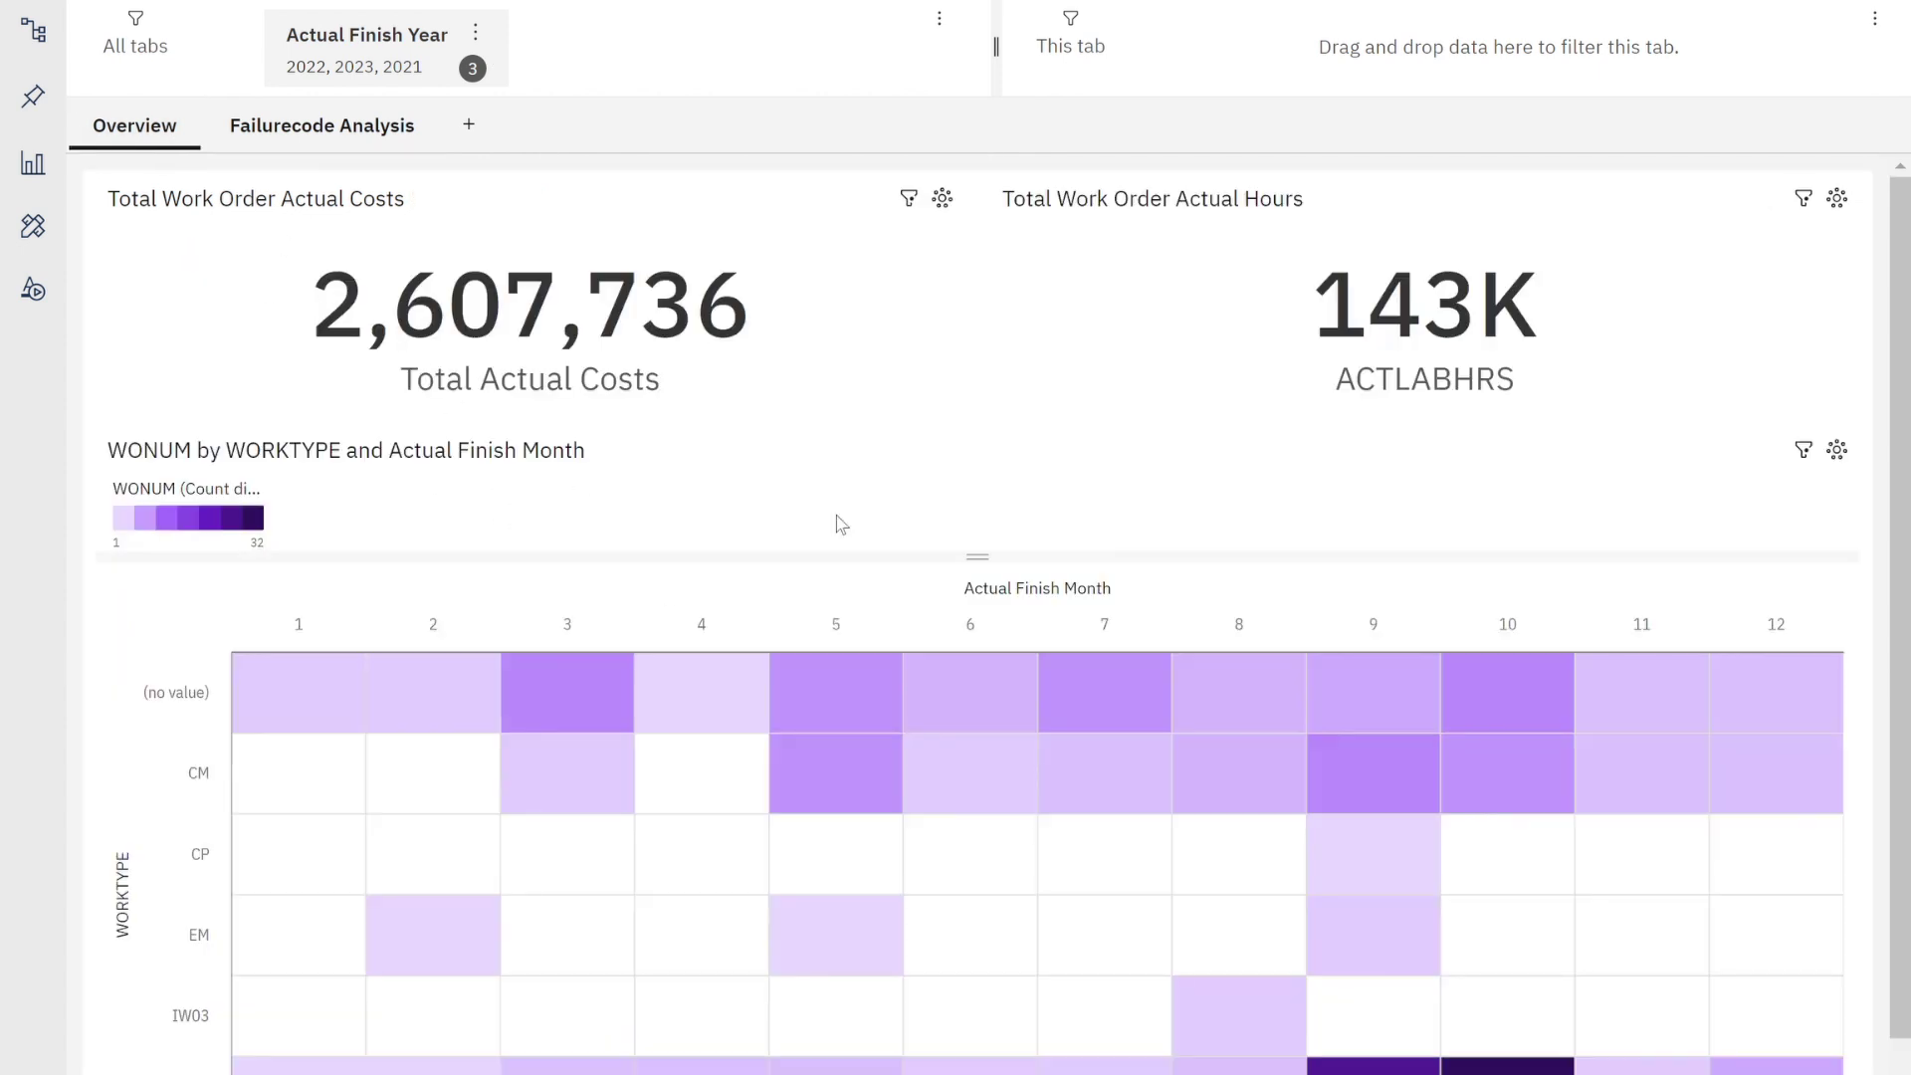
{"action": "scroll", "coordinate": [756, 466], "scroll_direction": "down", "scroll_amount": 1}
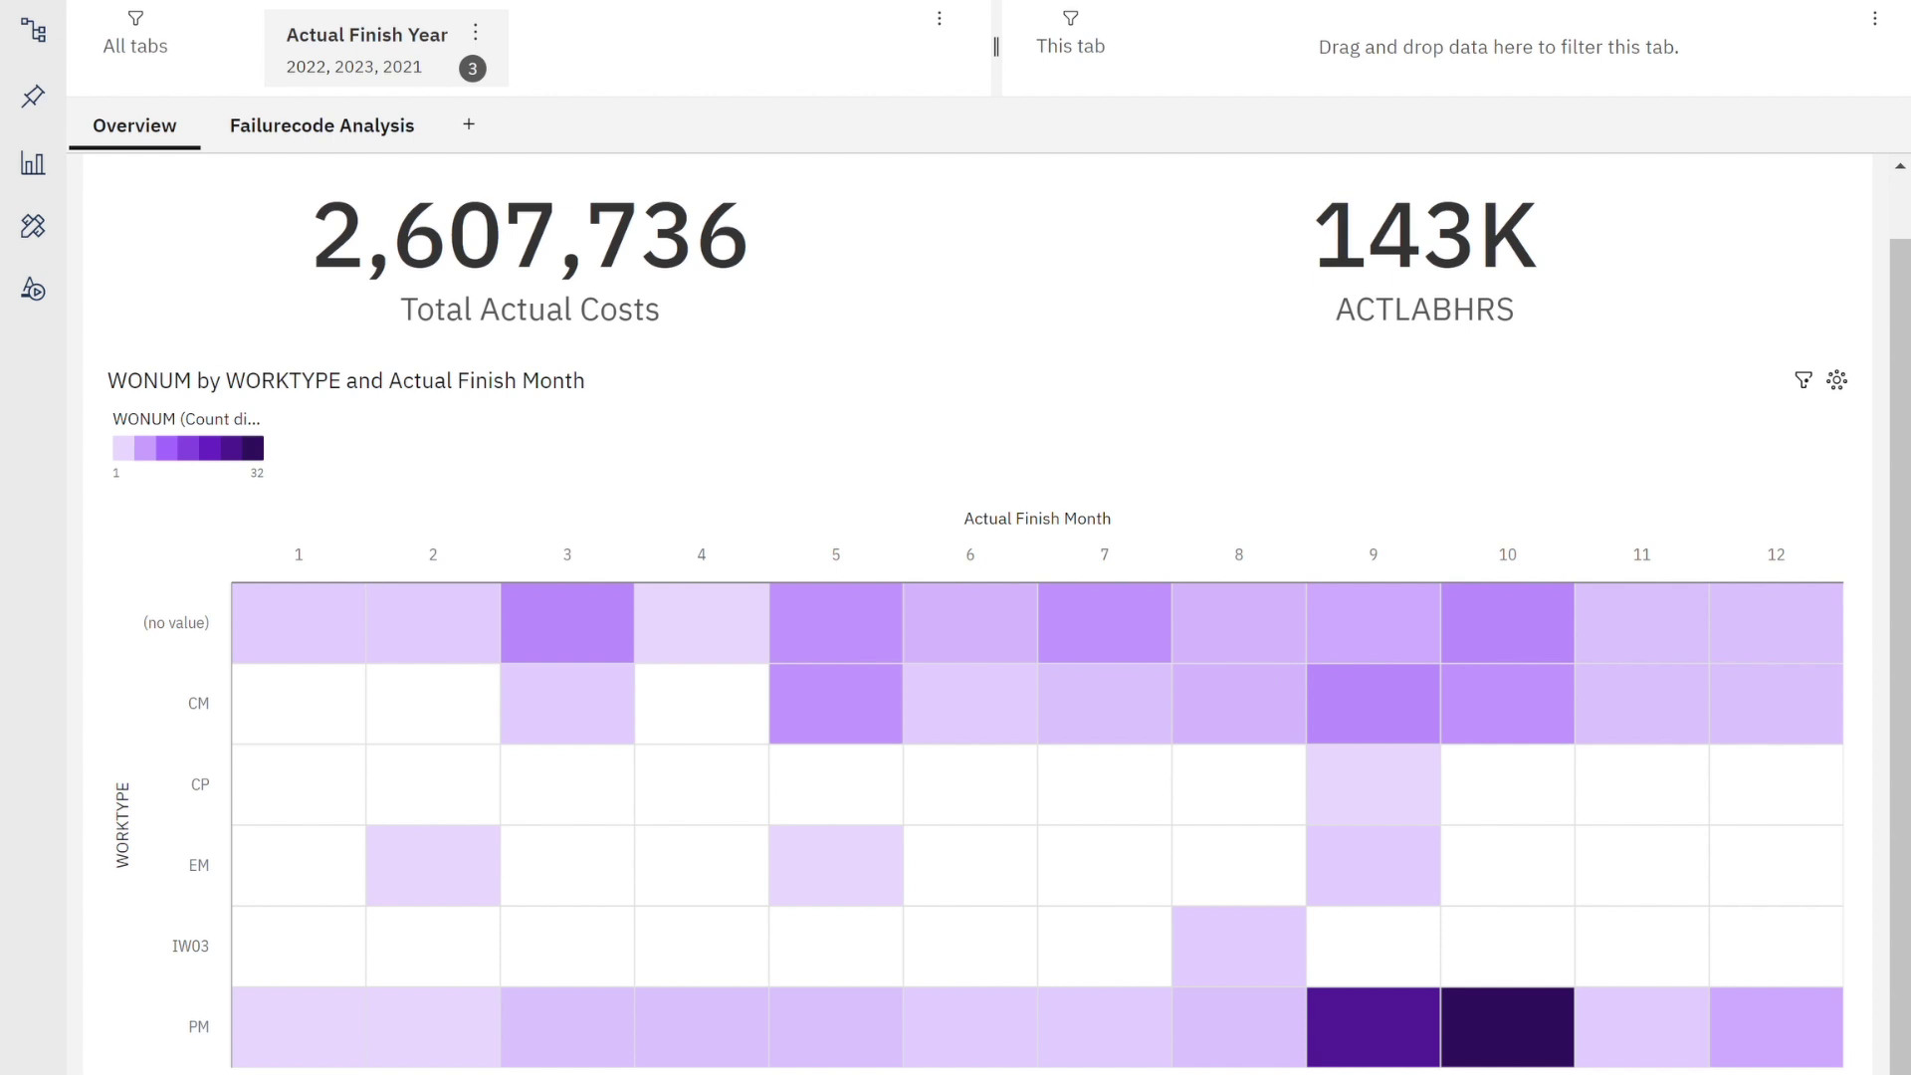
Drill through from the PUMPS bar to the WO Failure Analysis Report, then return to CAMXDashboardDemo.
{"action": "left_click", "coordinate": [370, 134]}
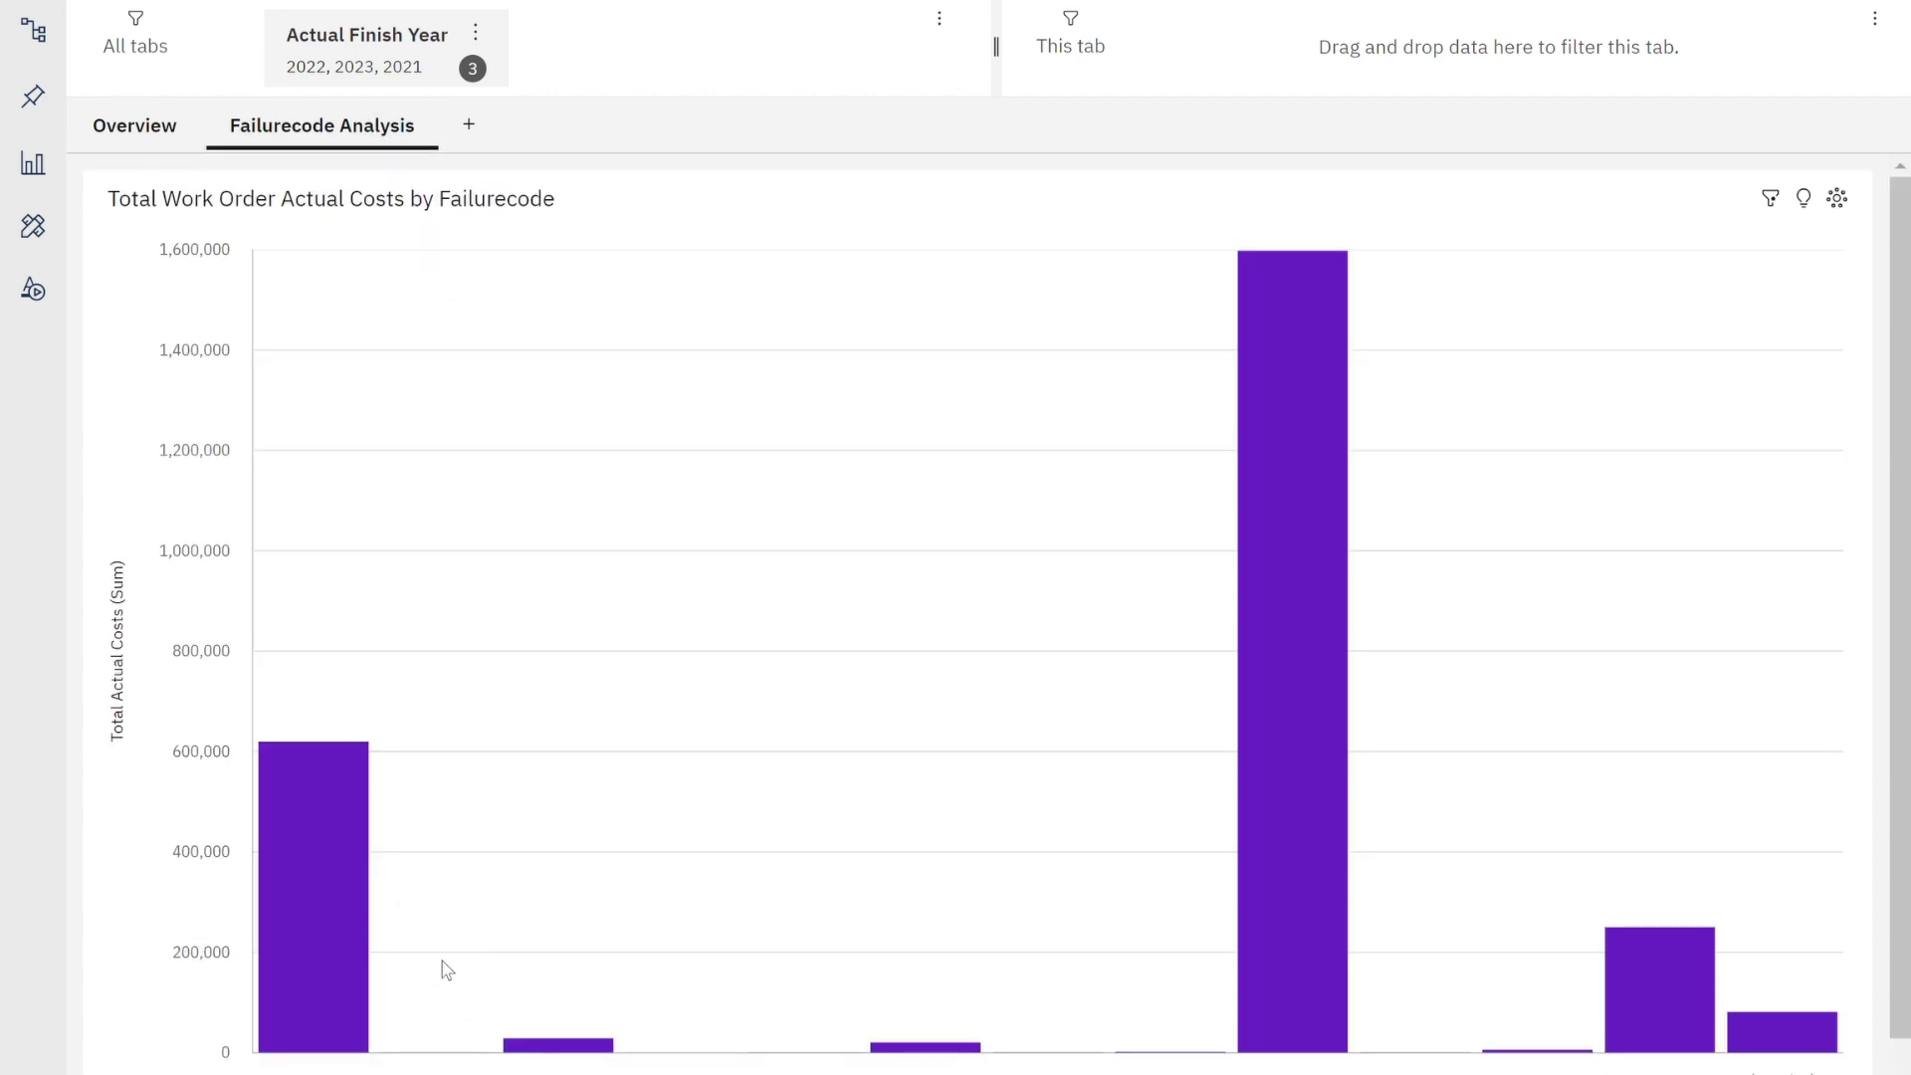
{"action": "left_click", "coordinate": [1313, 759]}
{"action": "left_click", "coordinate": [1313, 760]}
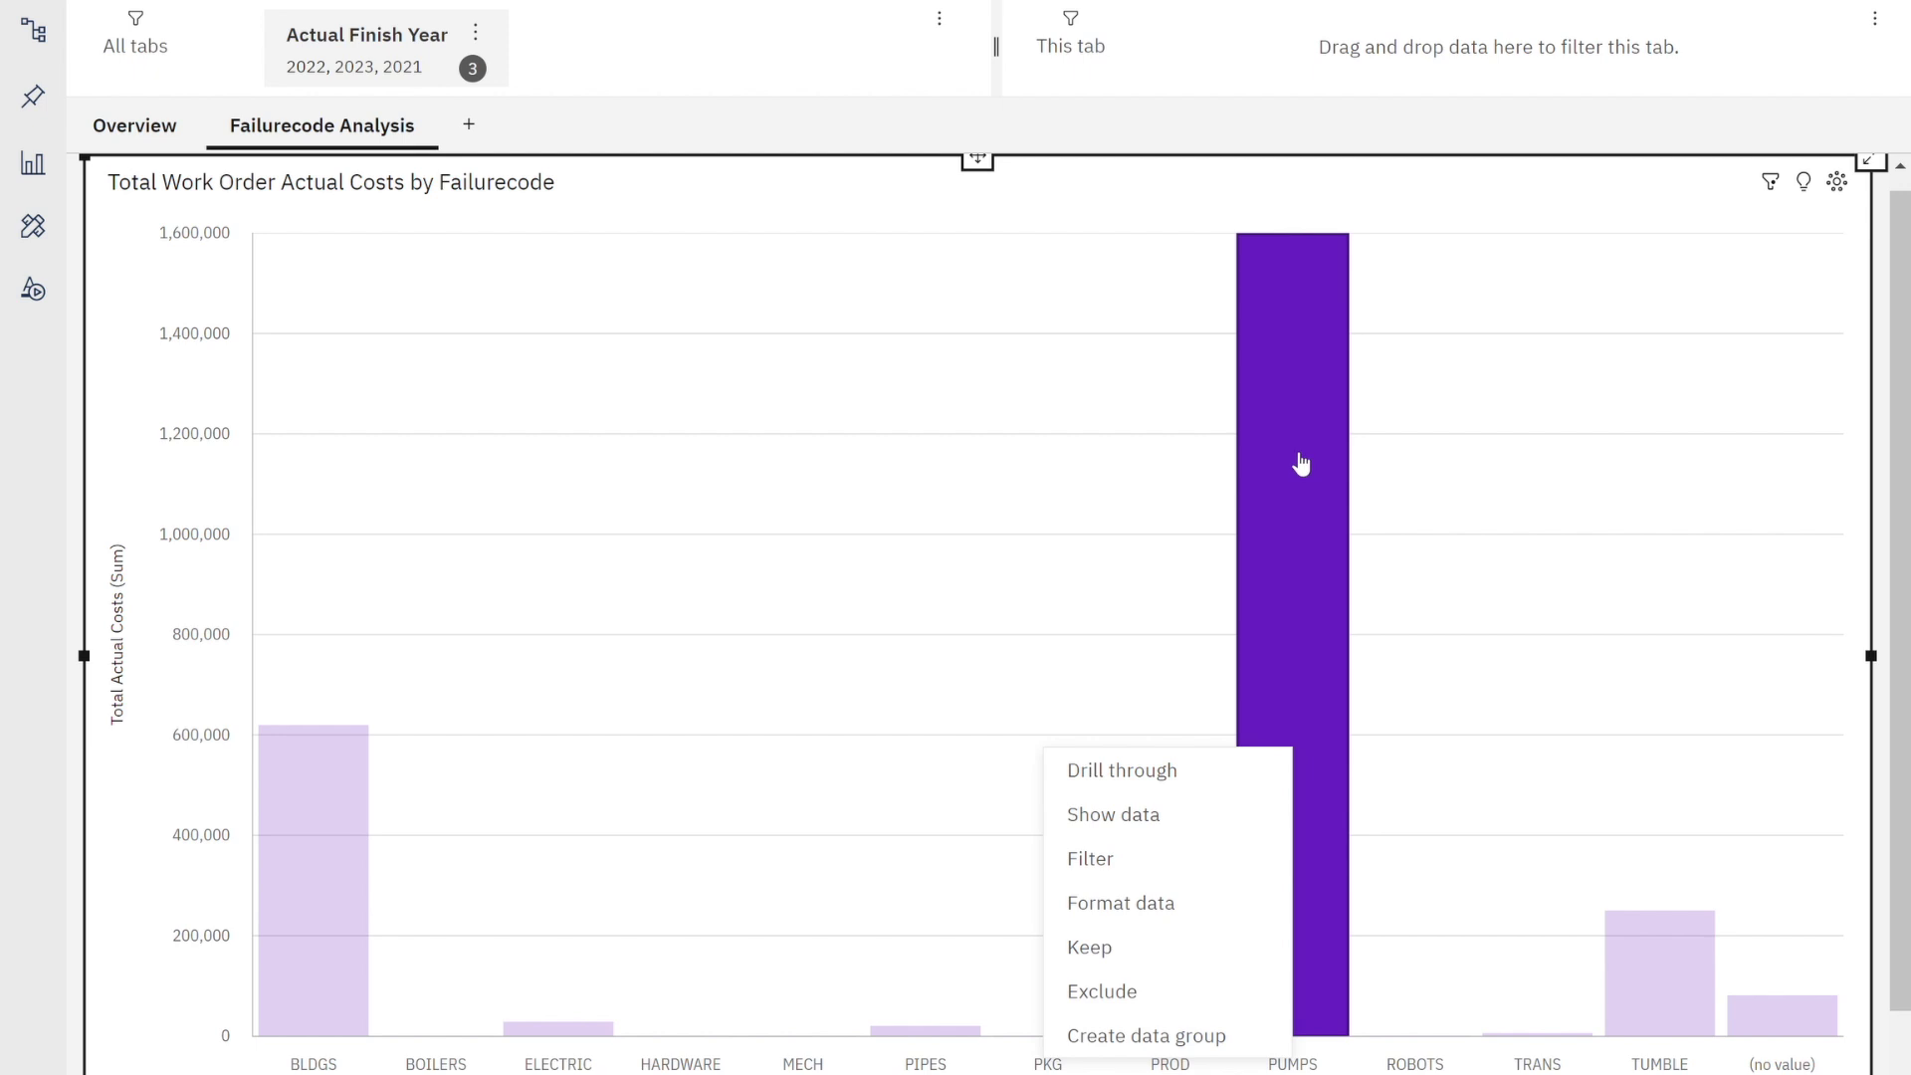
{"action": "left_click", "coordinate": [1299, 525]}
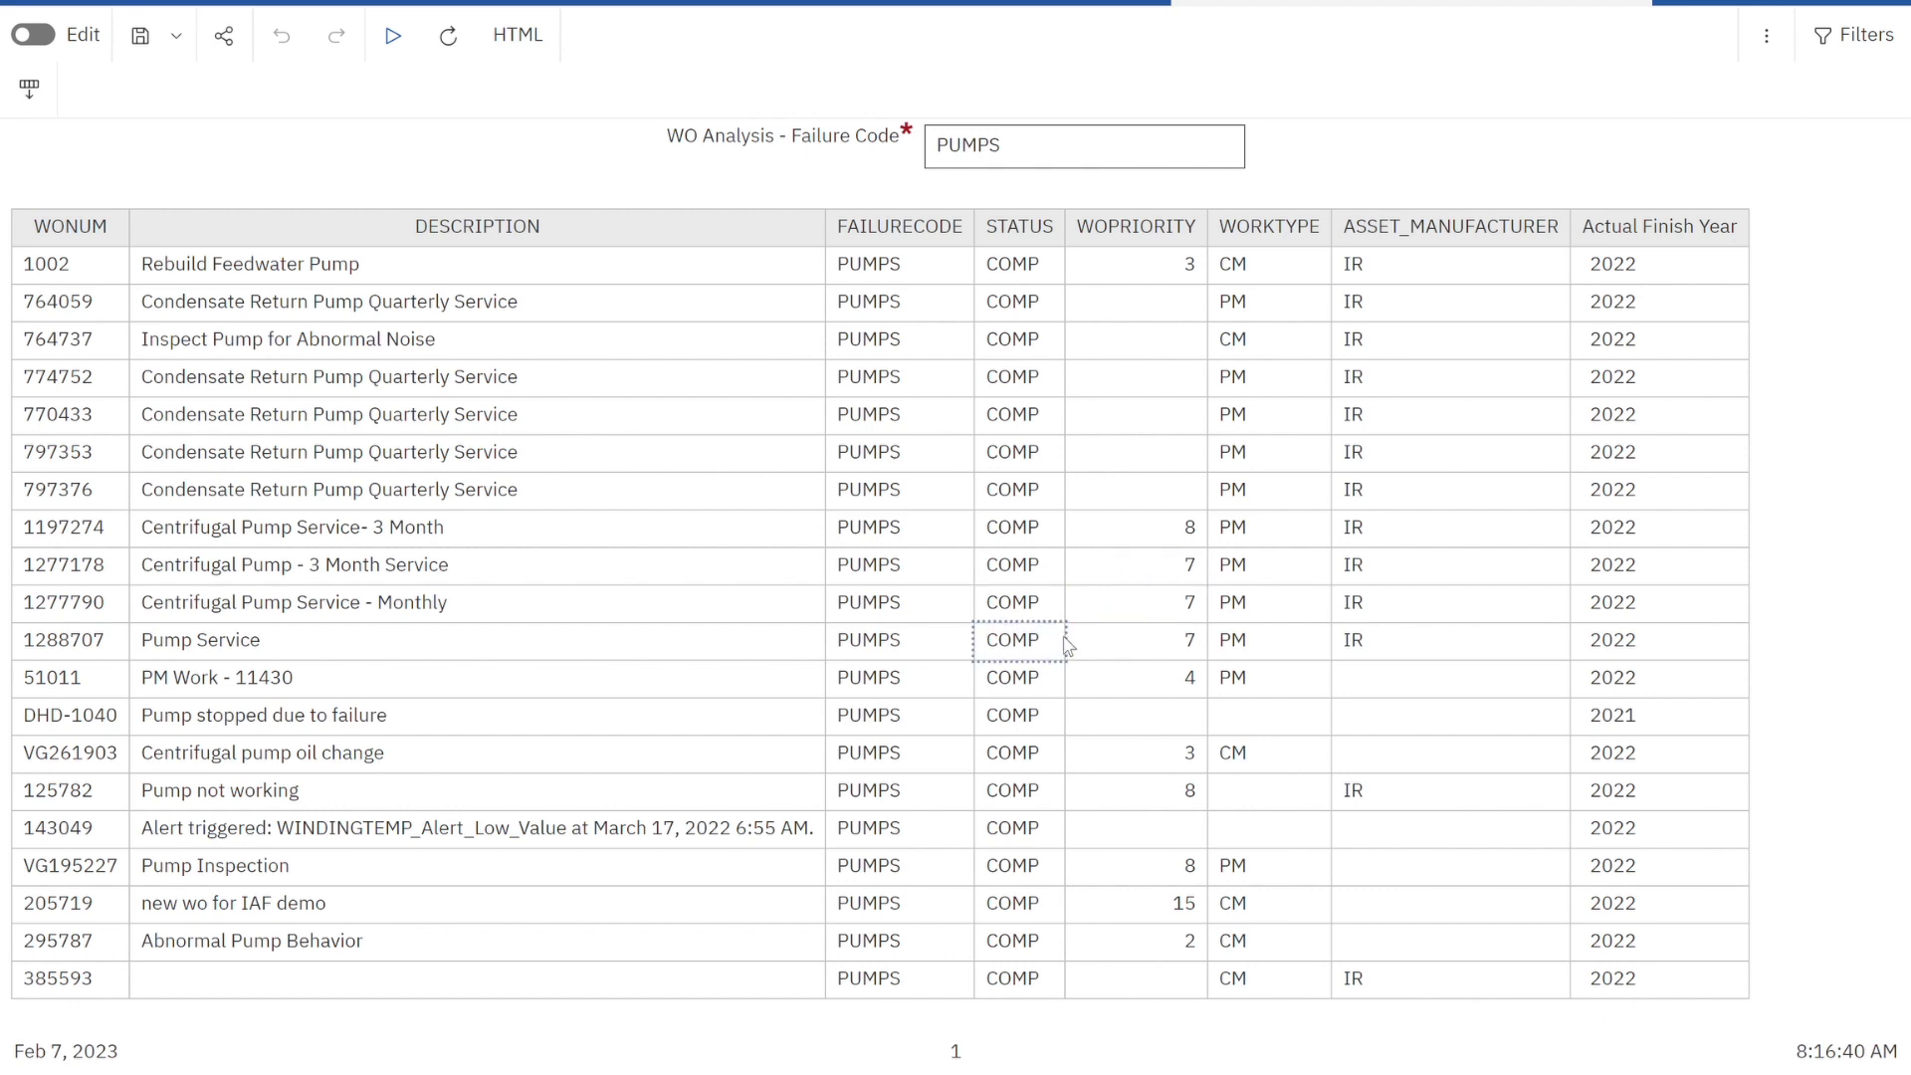
{"action": "left_click", "coordinate": [819, 8]}
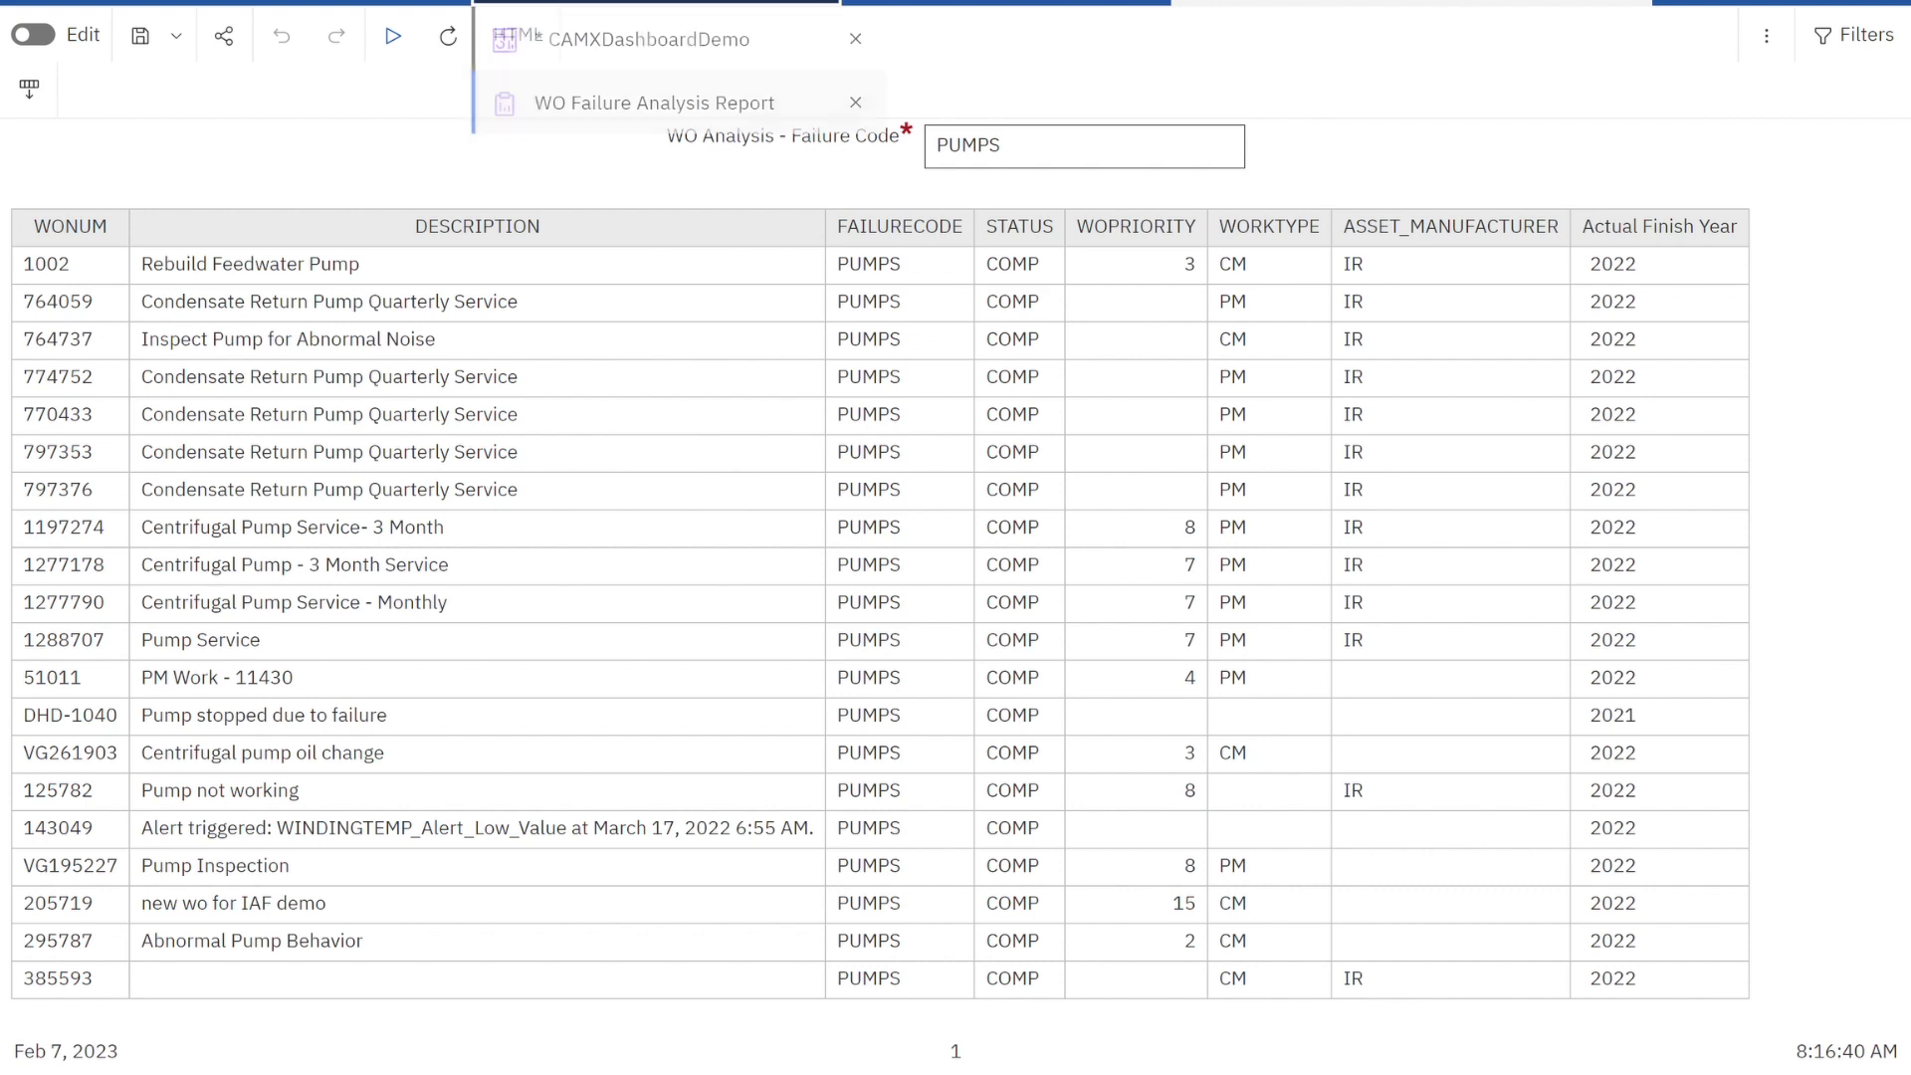
{"action": "left_click", "coordinate": [755, 46]}
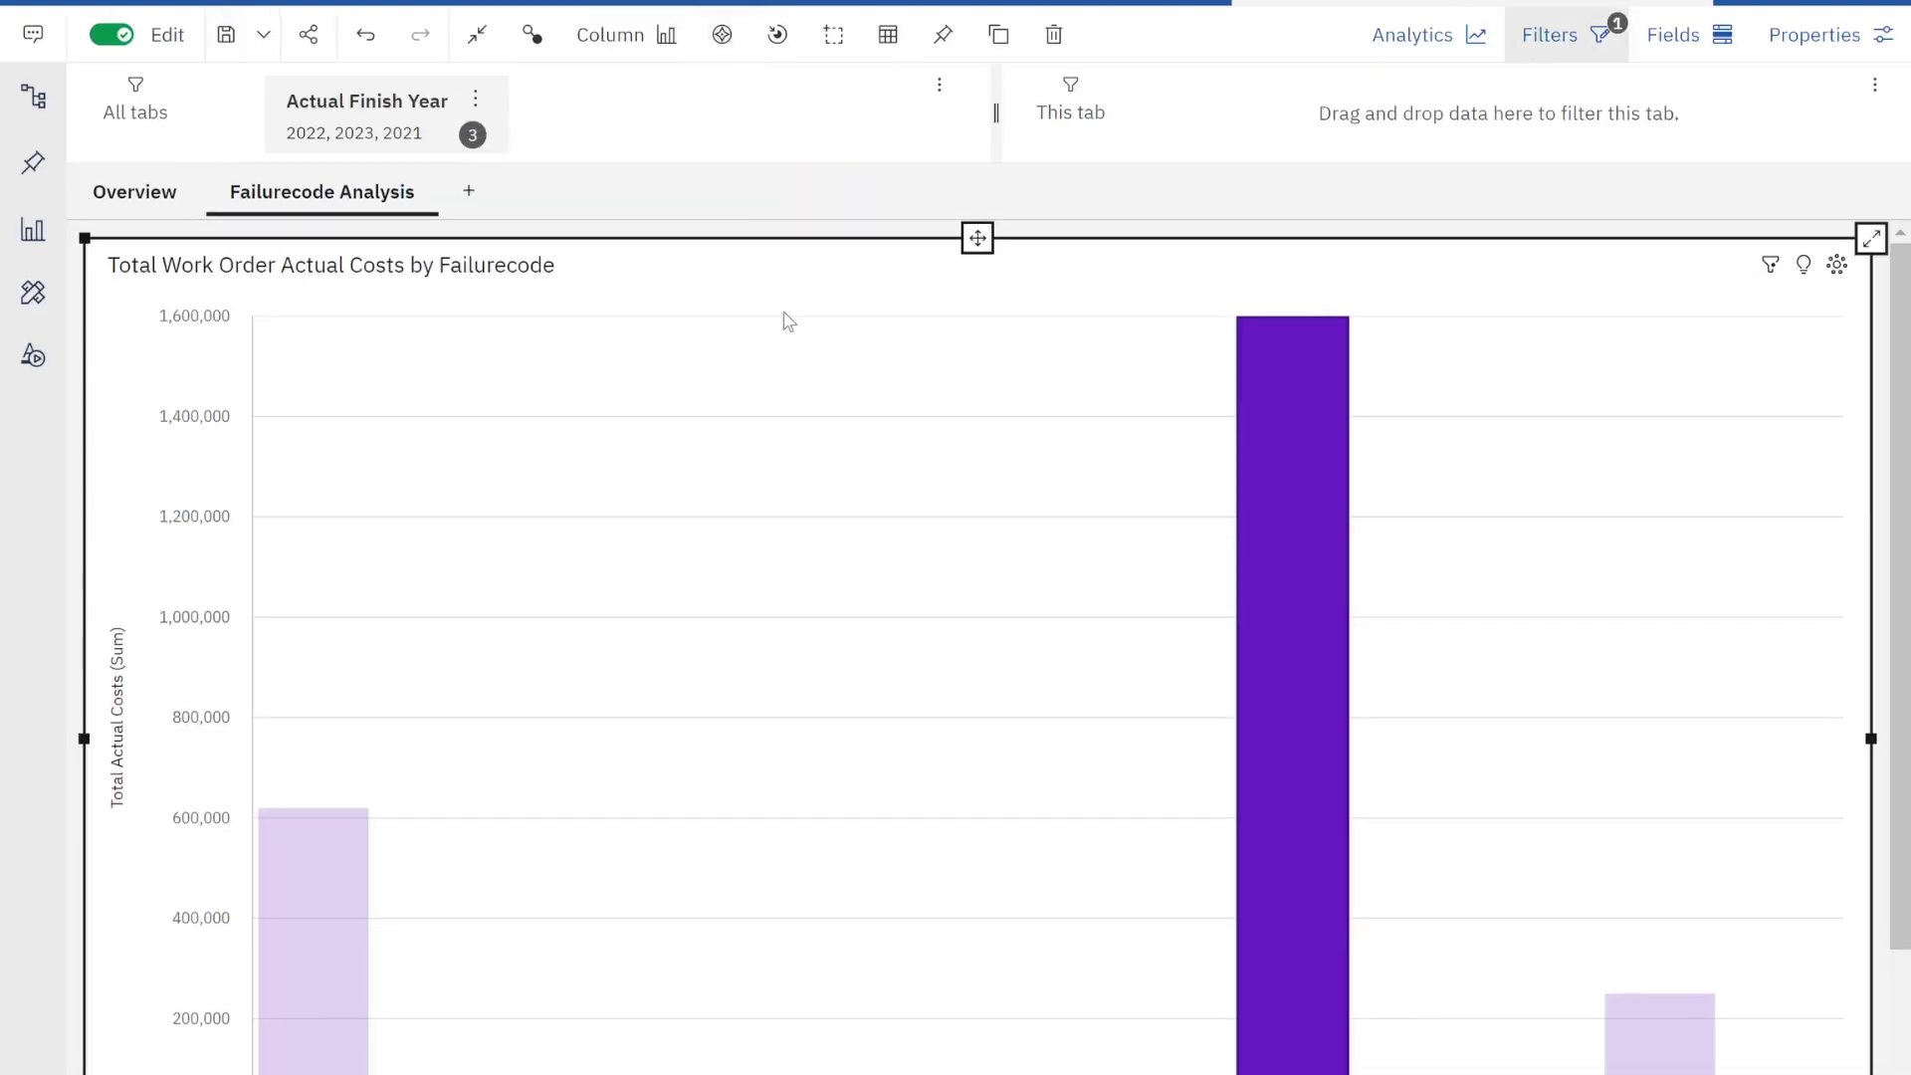
Save CAMXDashboardDemo, then show the PUMPS bar's data table of failure codes, costs and finish years.
{"action": "left_click", "coordinate": [226, 35]}
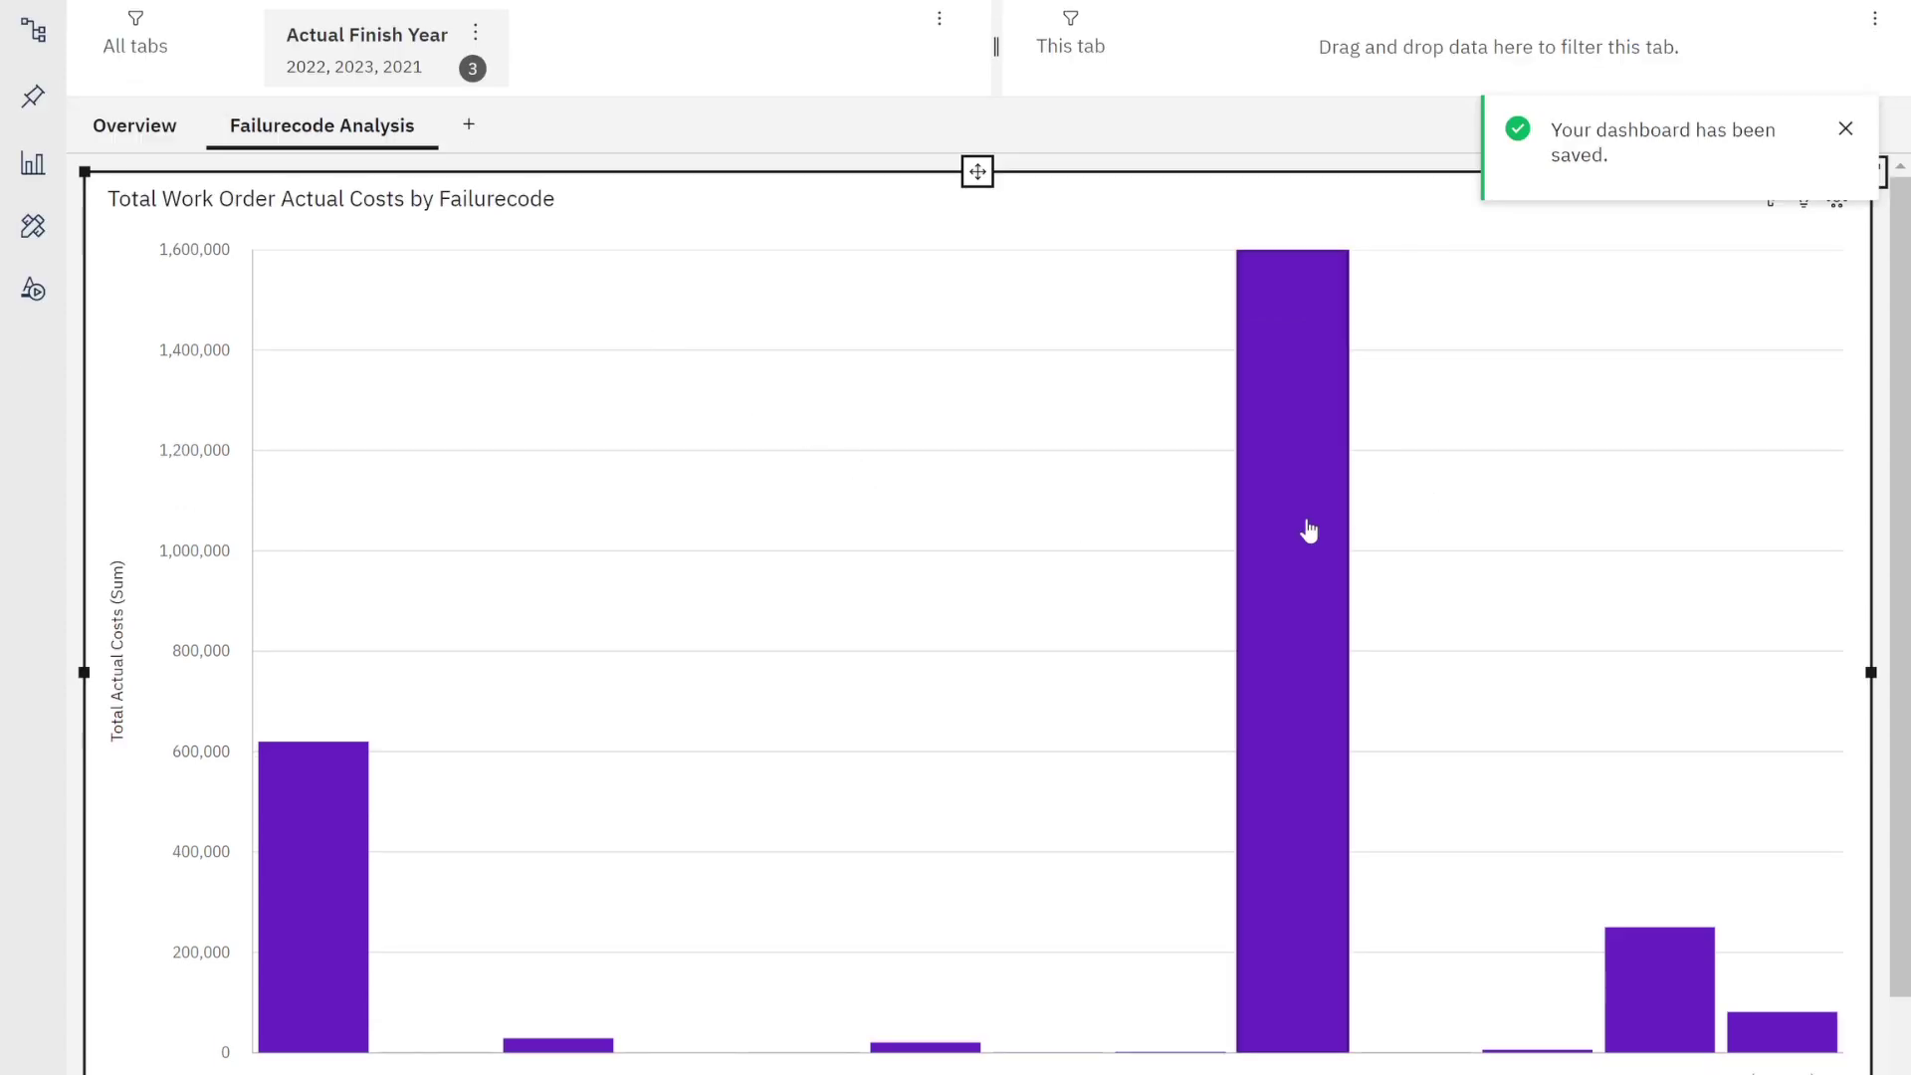
{"action": "mouse_move", "coordinate": [1292, 547]}
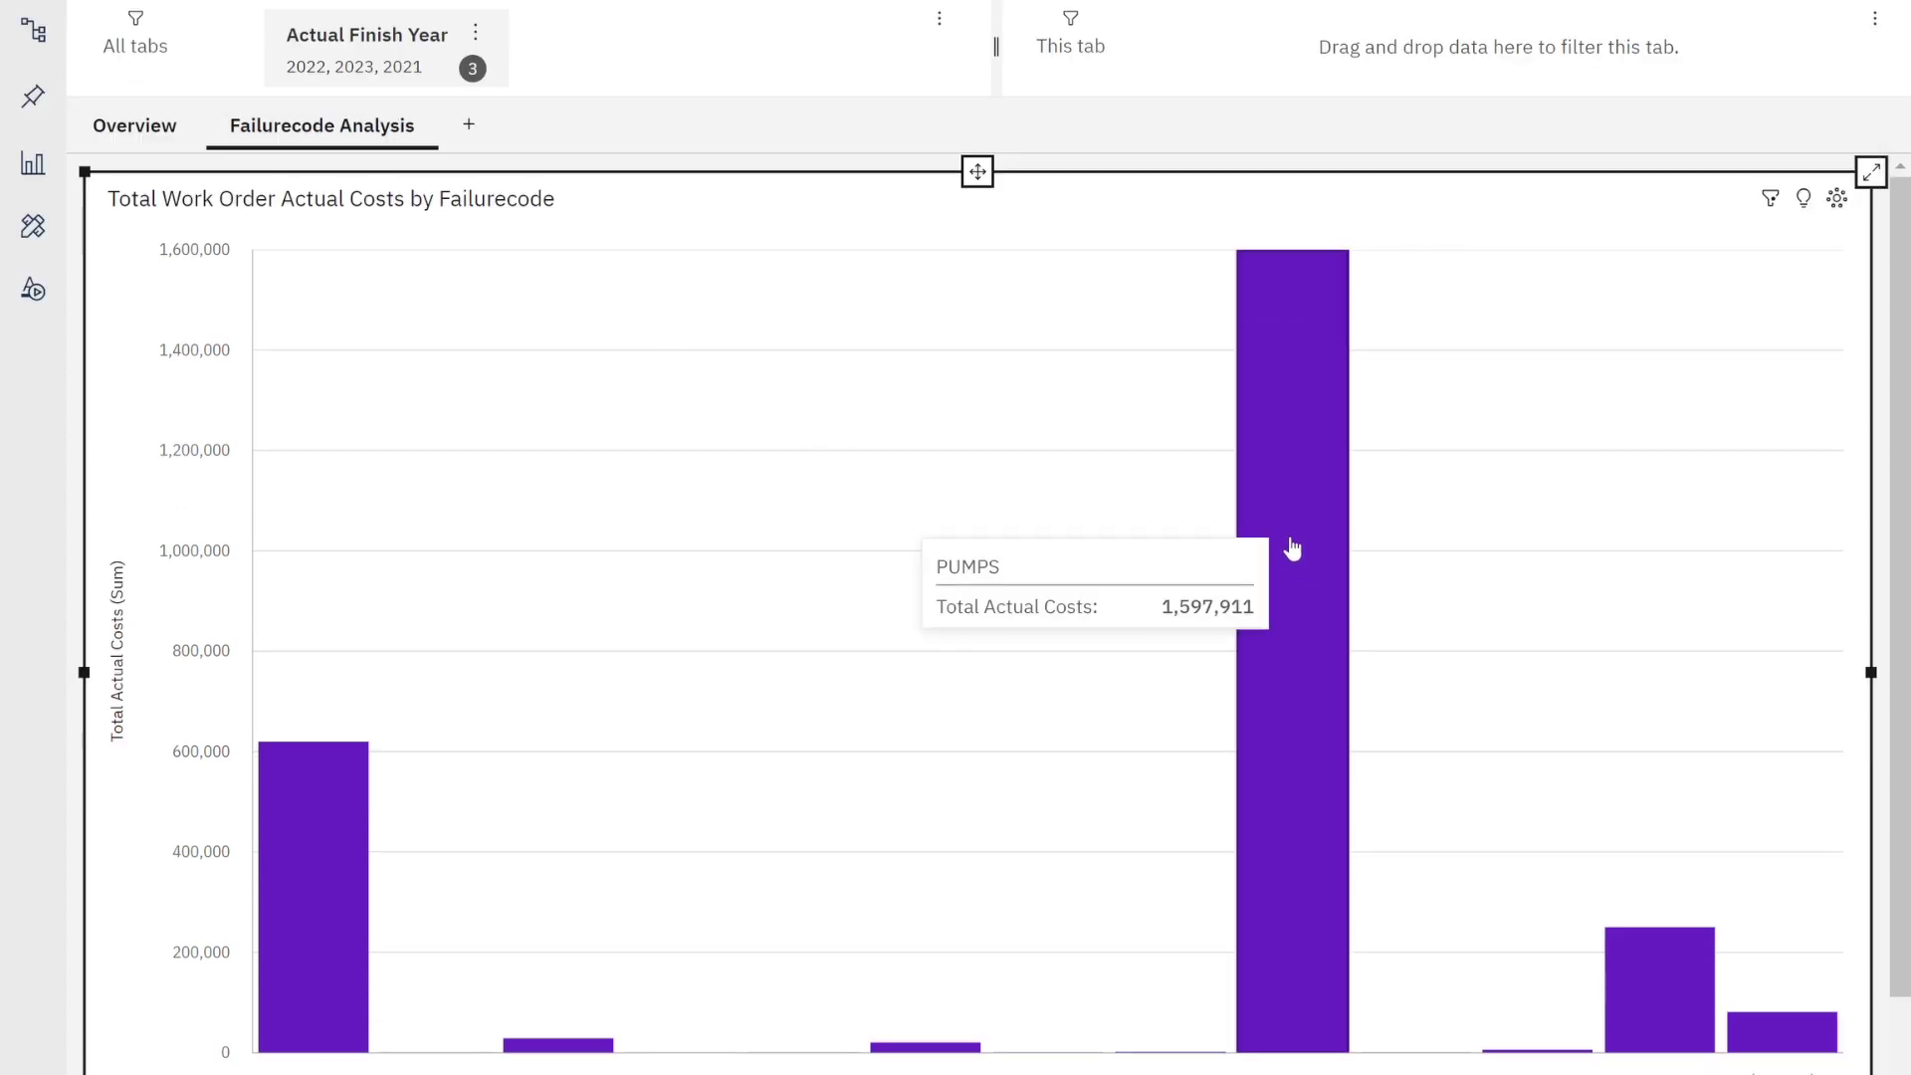
{"action": "right_click", "coordinate": [1285, 445]}
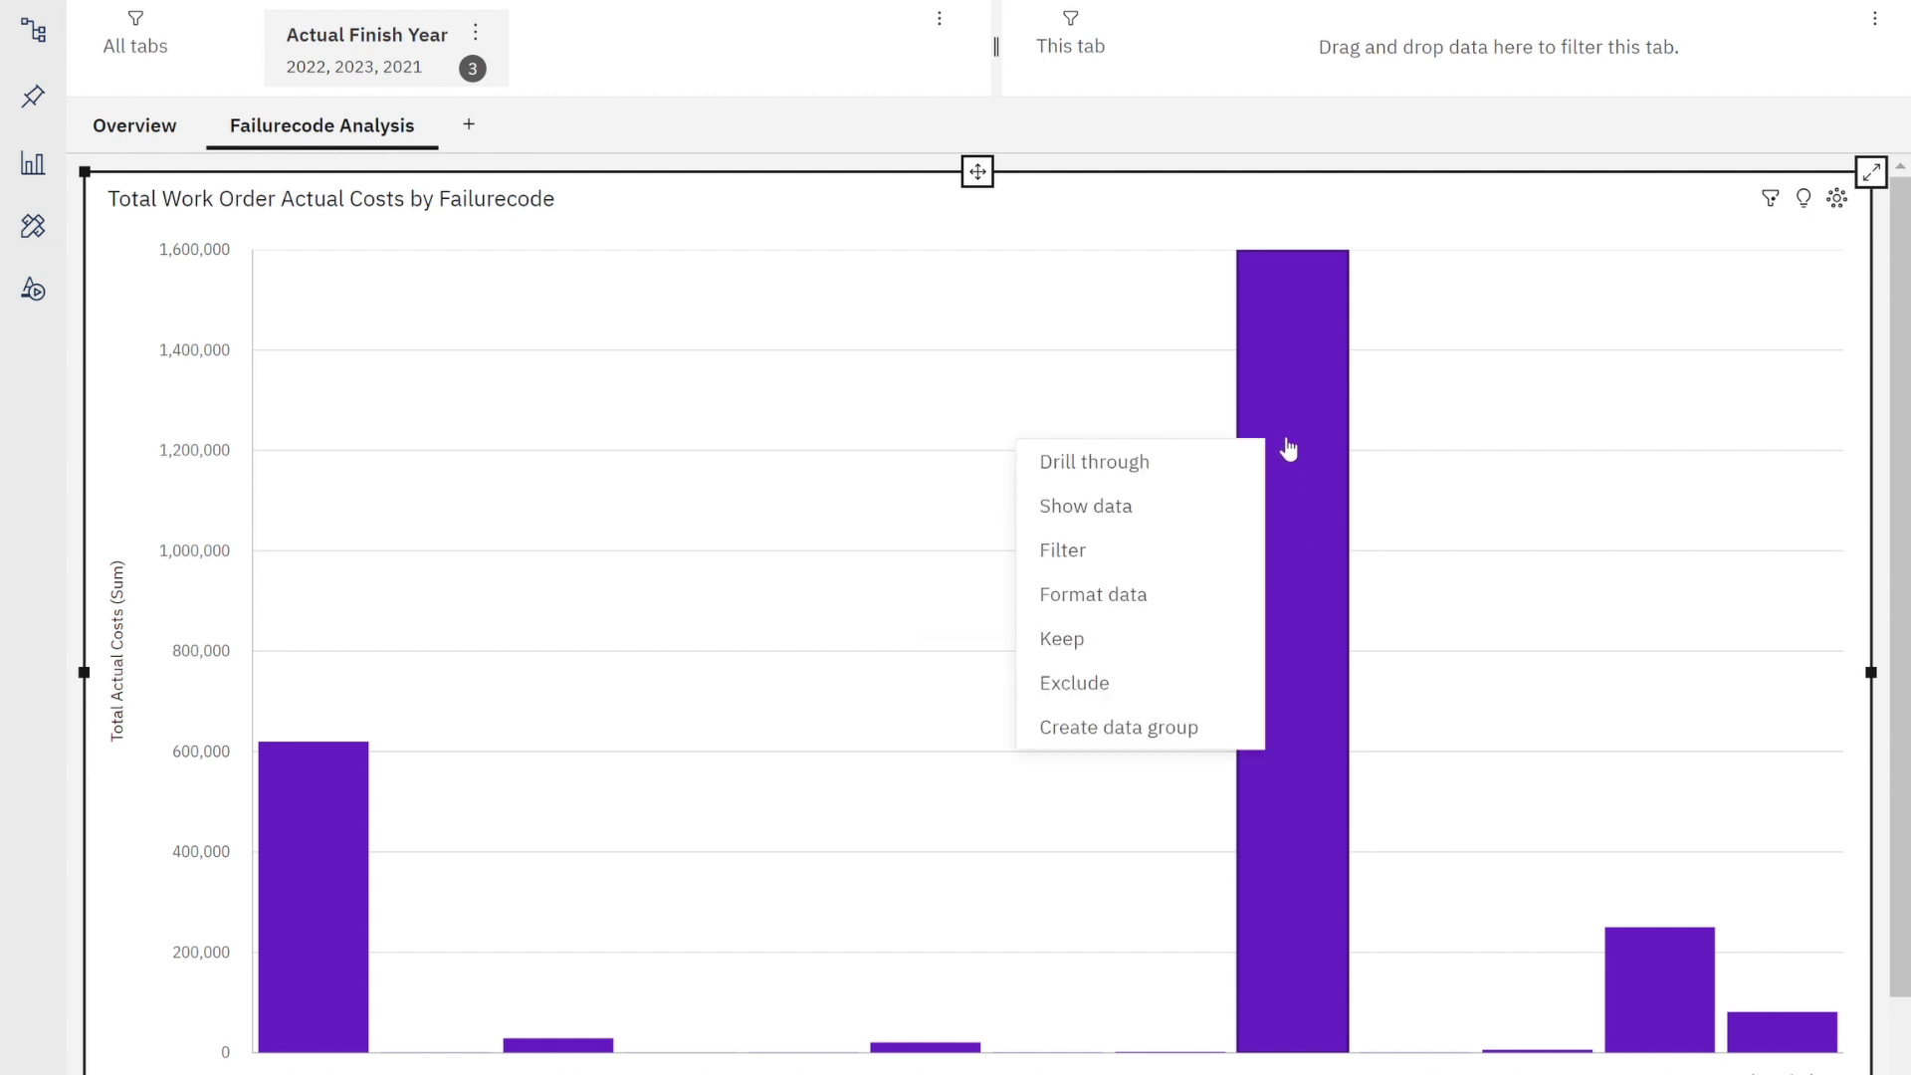
{"action": "left_click", "coordinate": [1211, 527]}
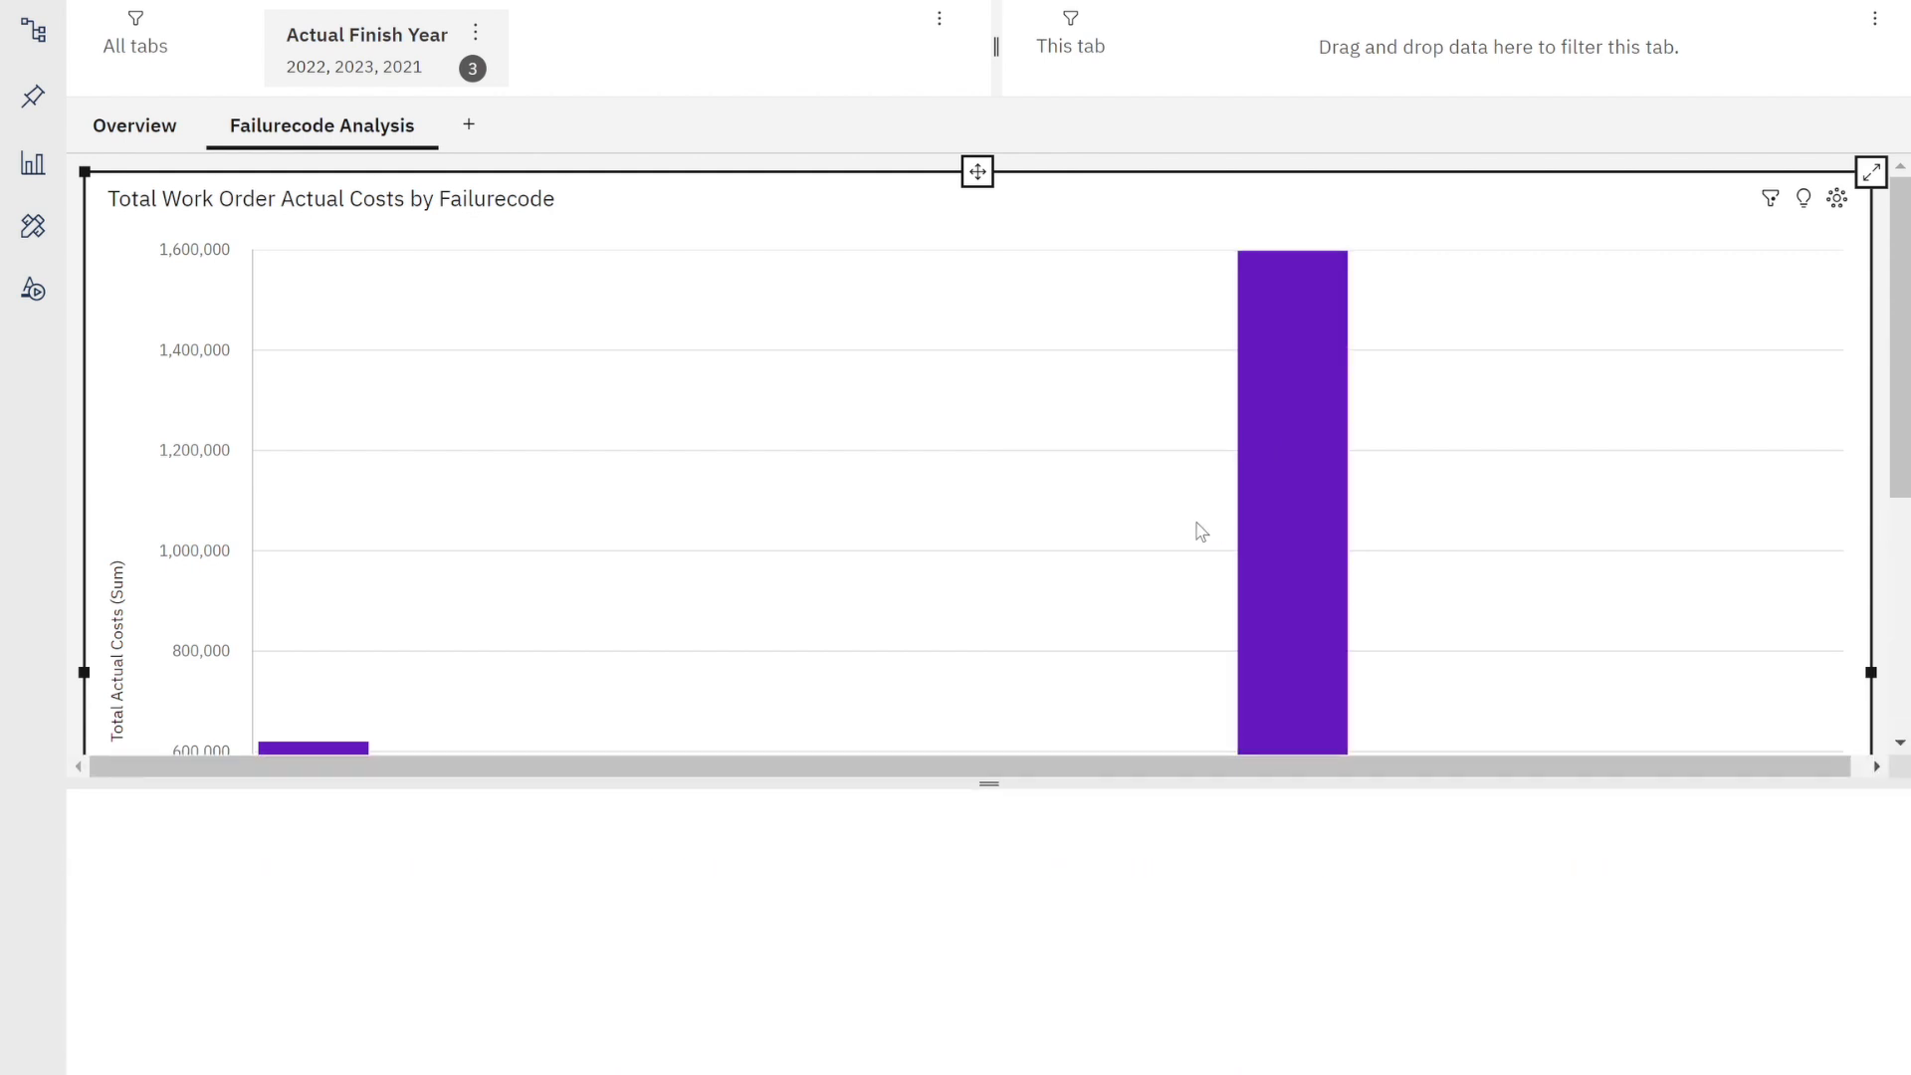
{"action": "scroll", "coordinate": [1237, 995], "scroll_direction": "down", "scroll_amount": 10}
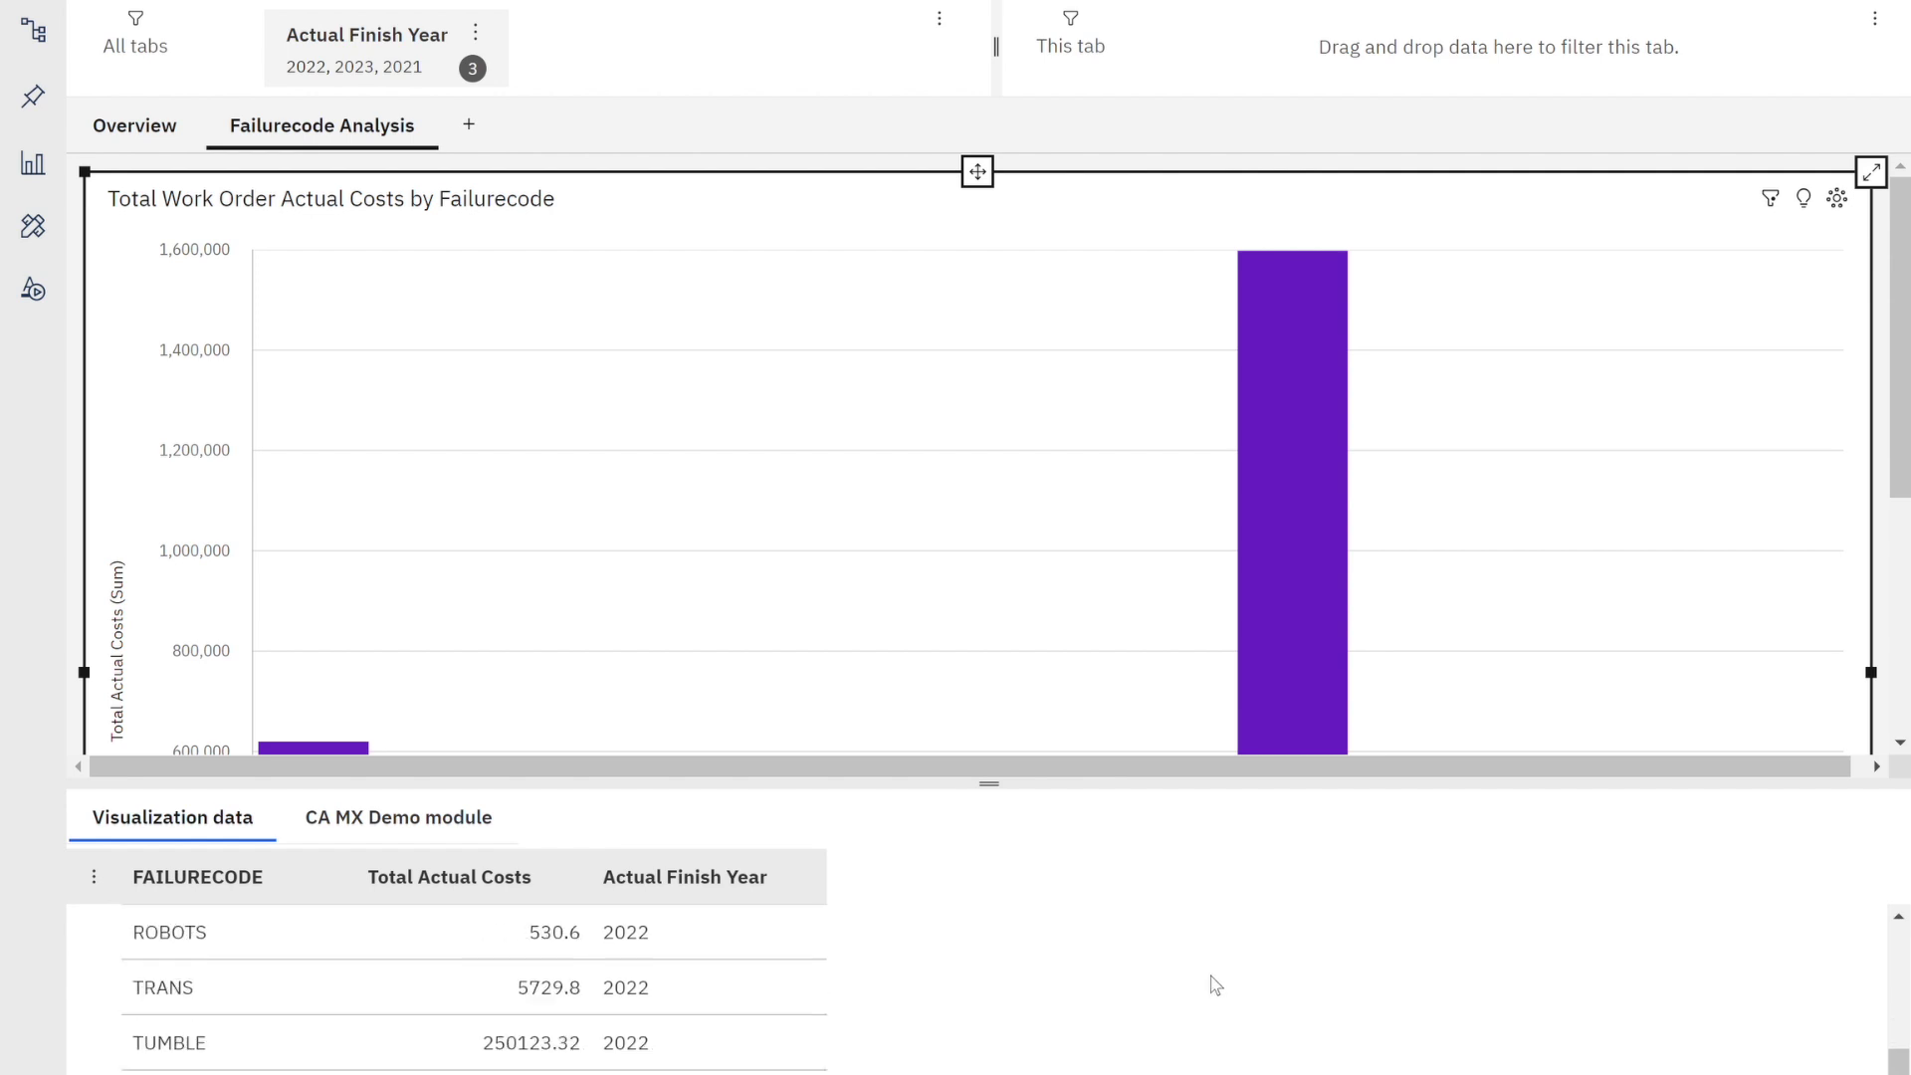
{"action": "scroll", "coordinate": [1213, 997], "scroll_direction": "up", "scroll_amount": 10}
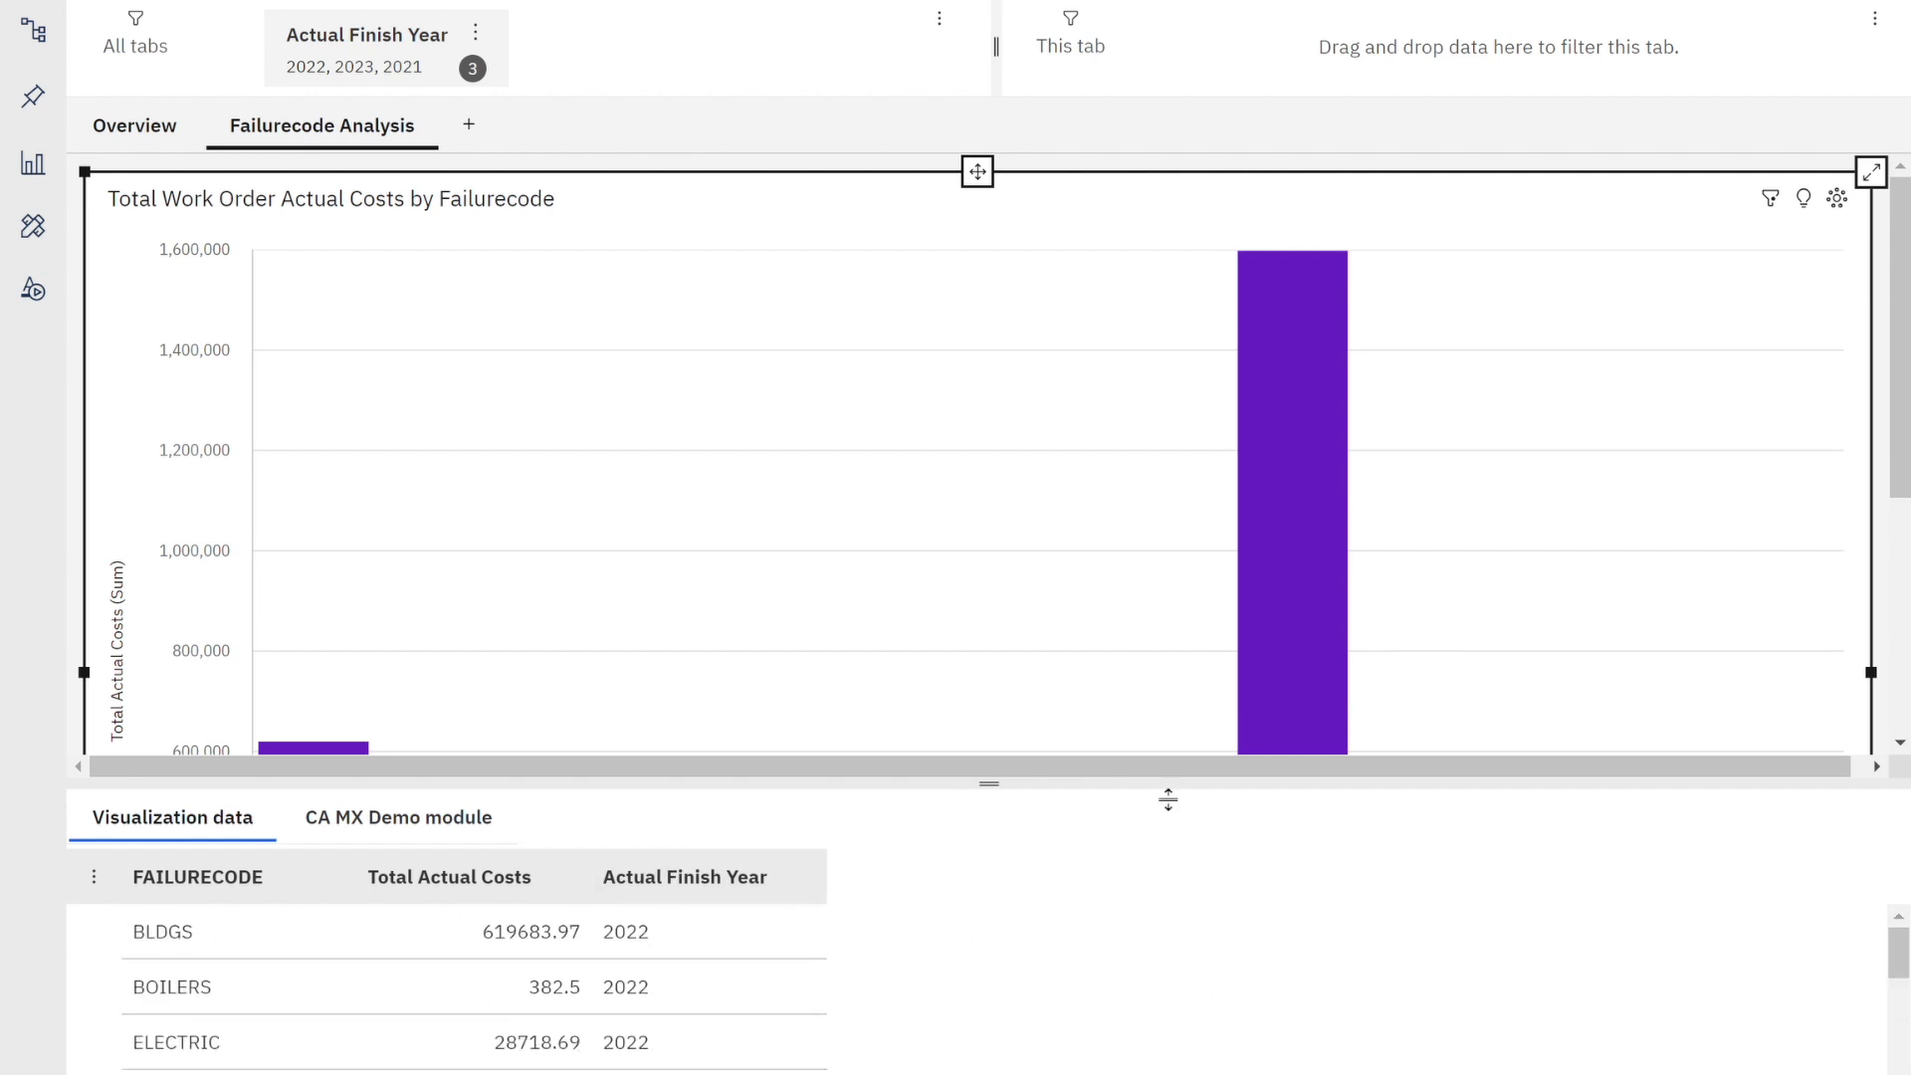
Close the Visualization data table and return to the Overview tab's costs, hours and heat map.
{"action": "left_click", "coordinate": [989, 787]}
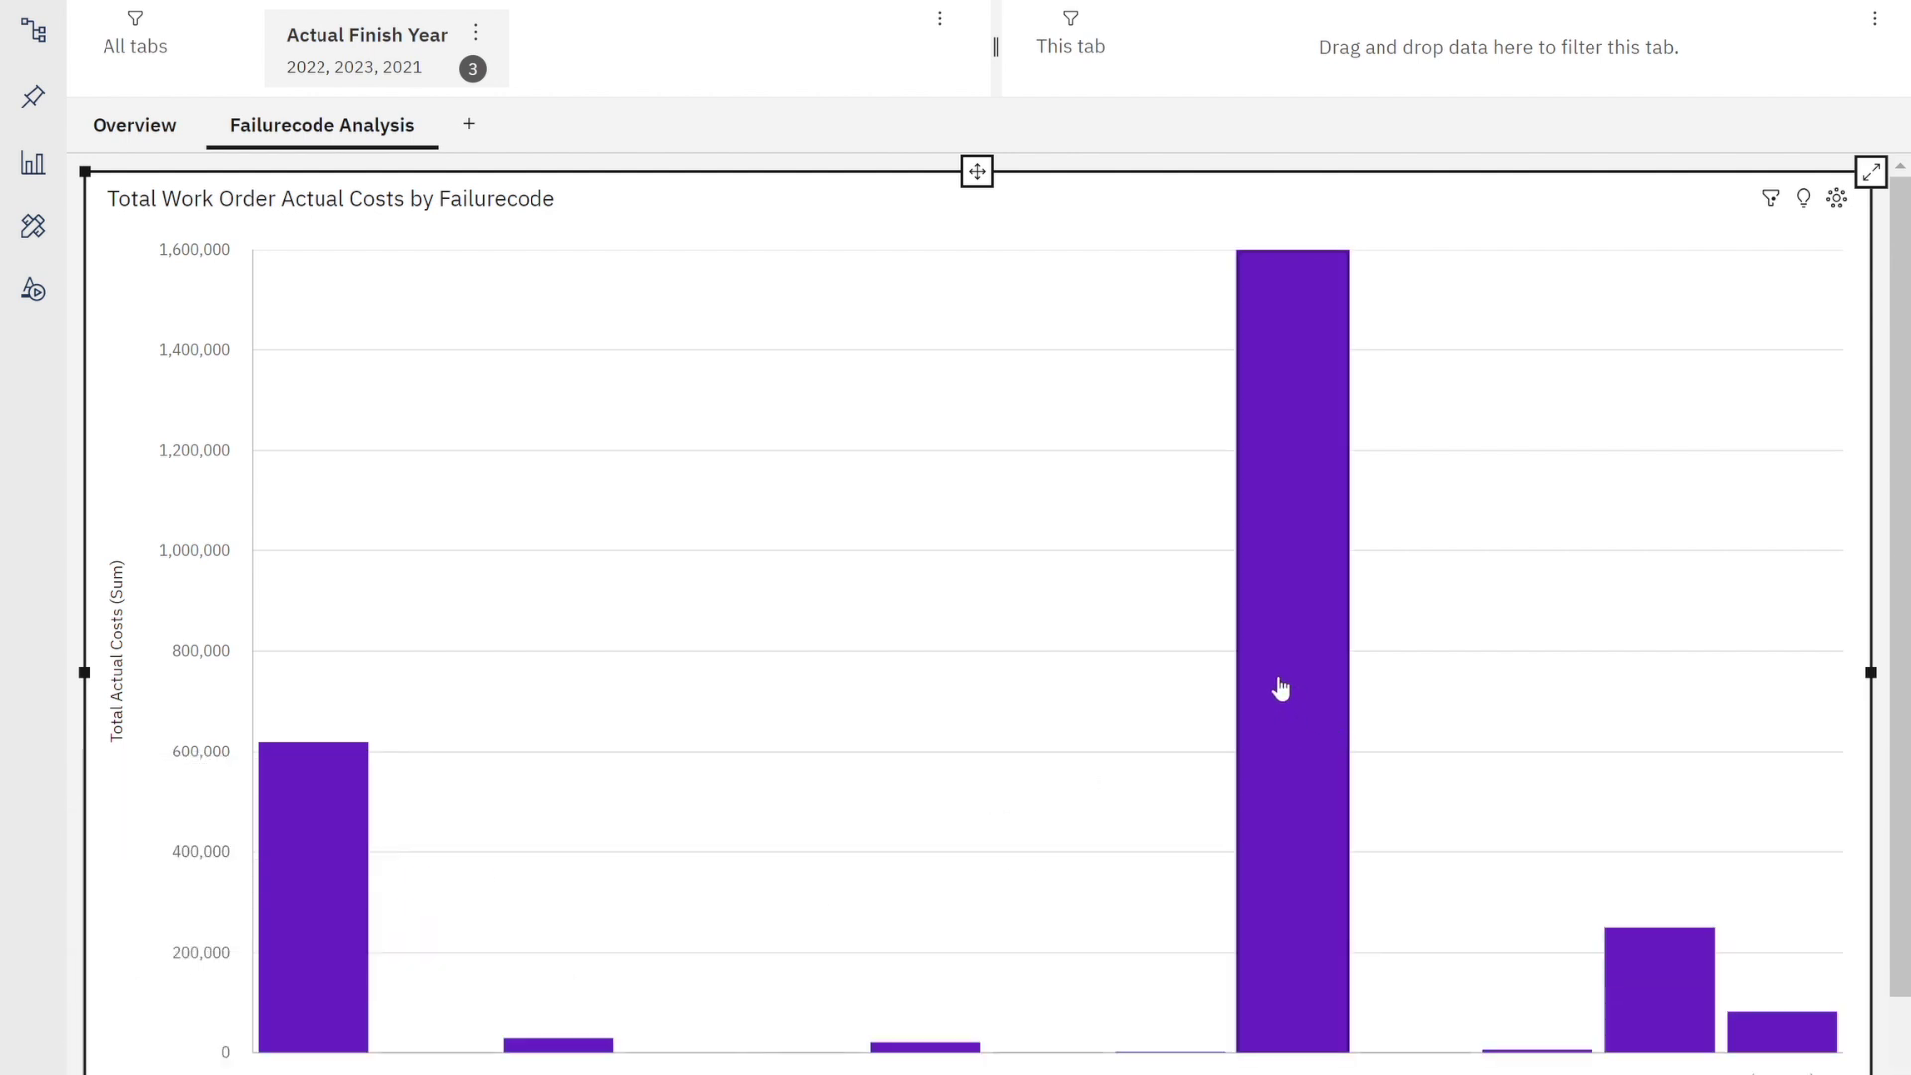
{"action": "left_click", "coordinate": [134, 126]}
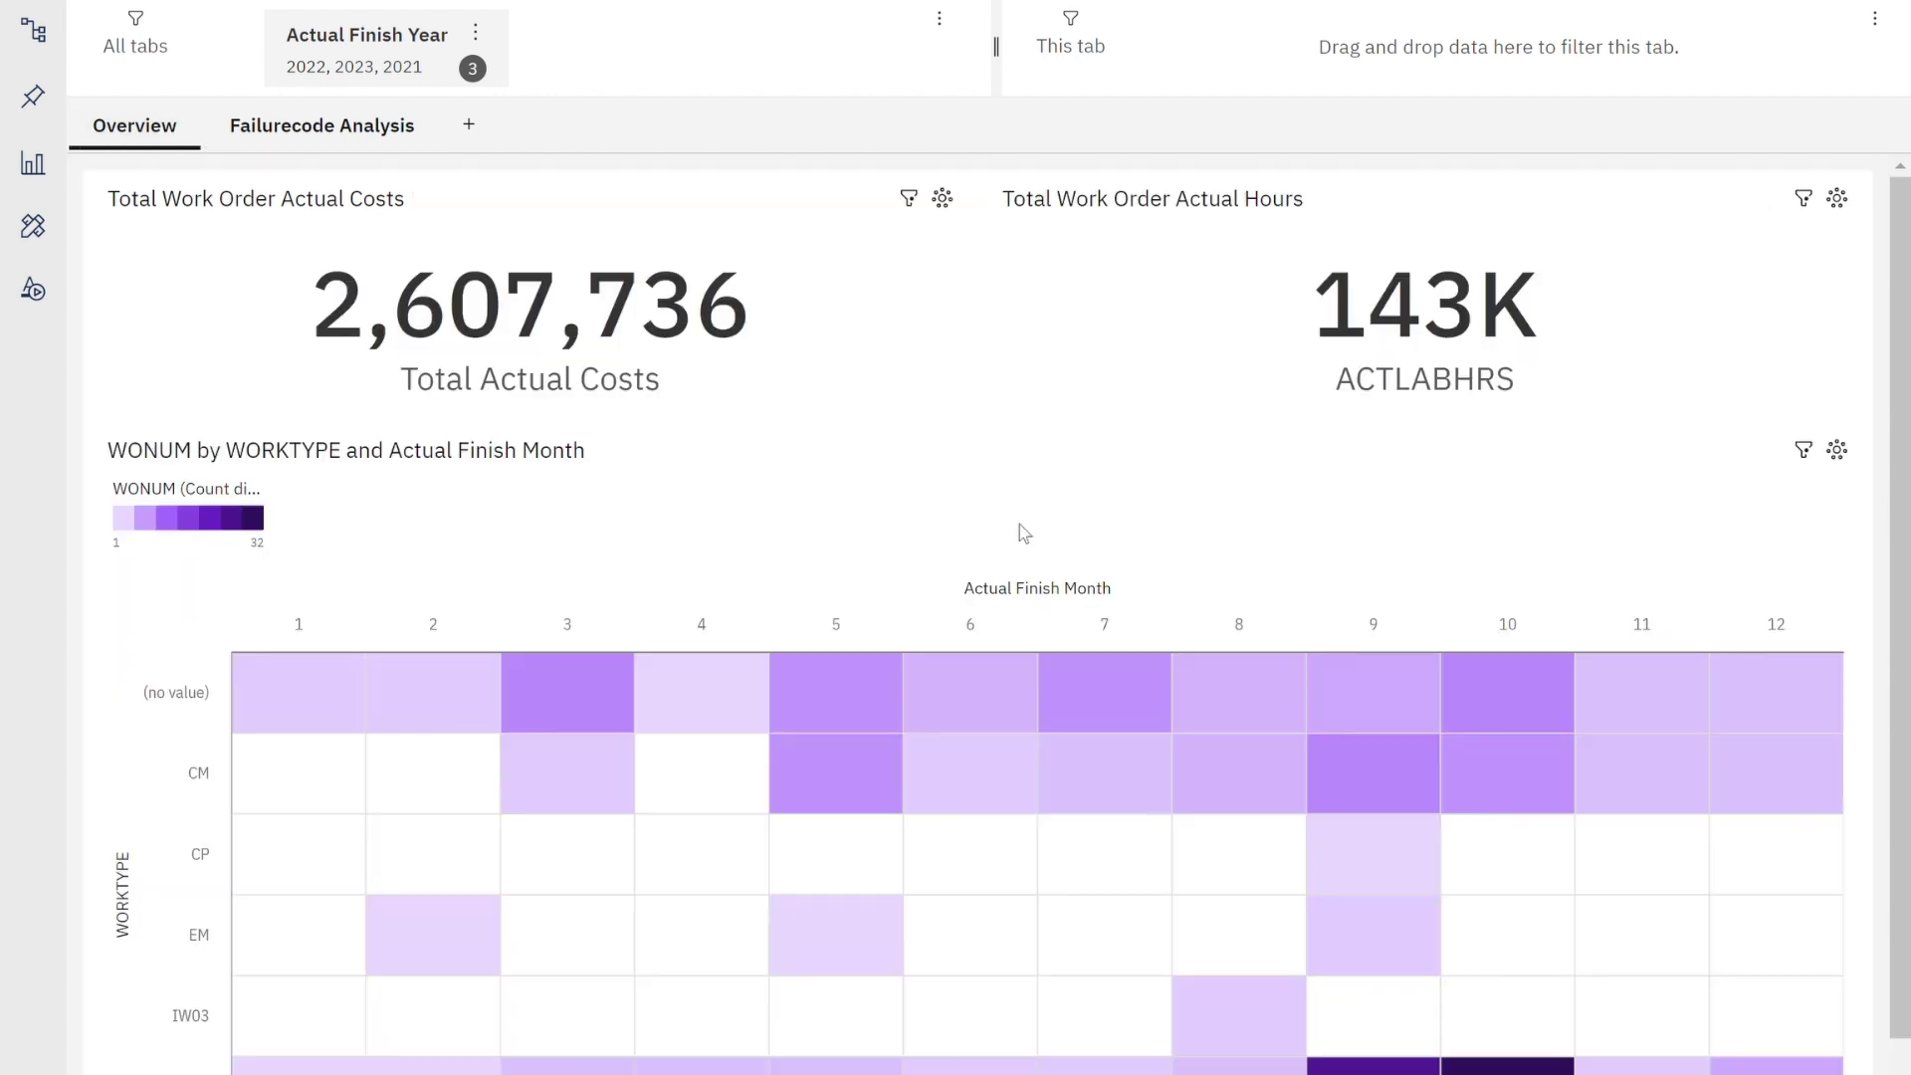
{"action": "mouse_move", "coordinate": [1085, 705]}
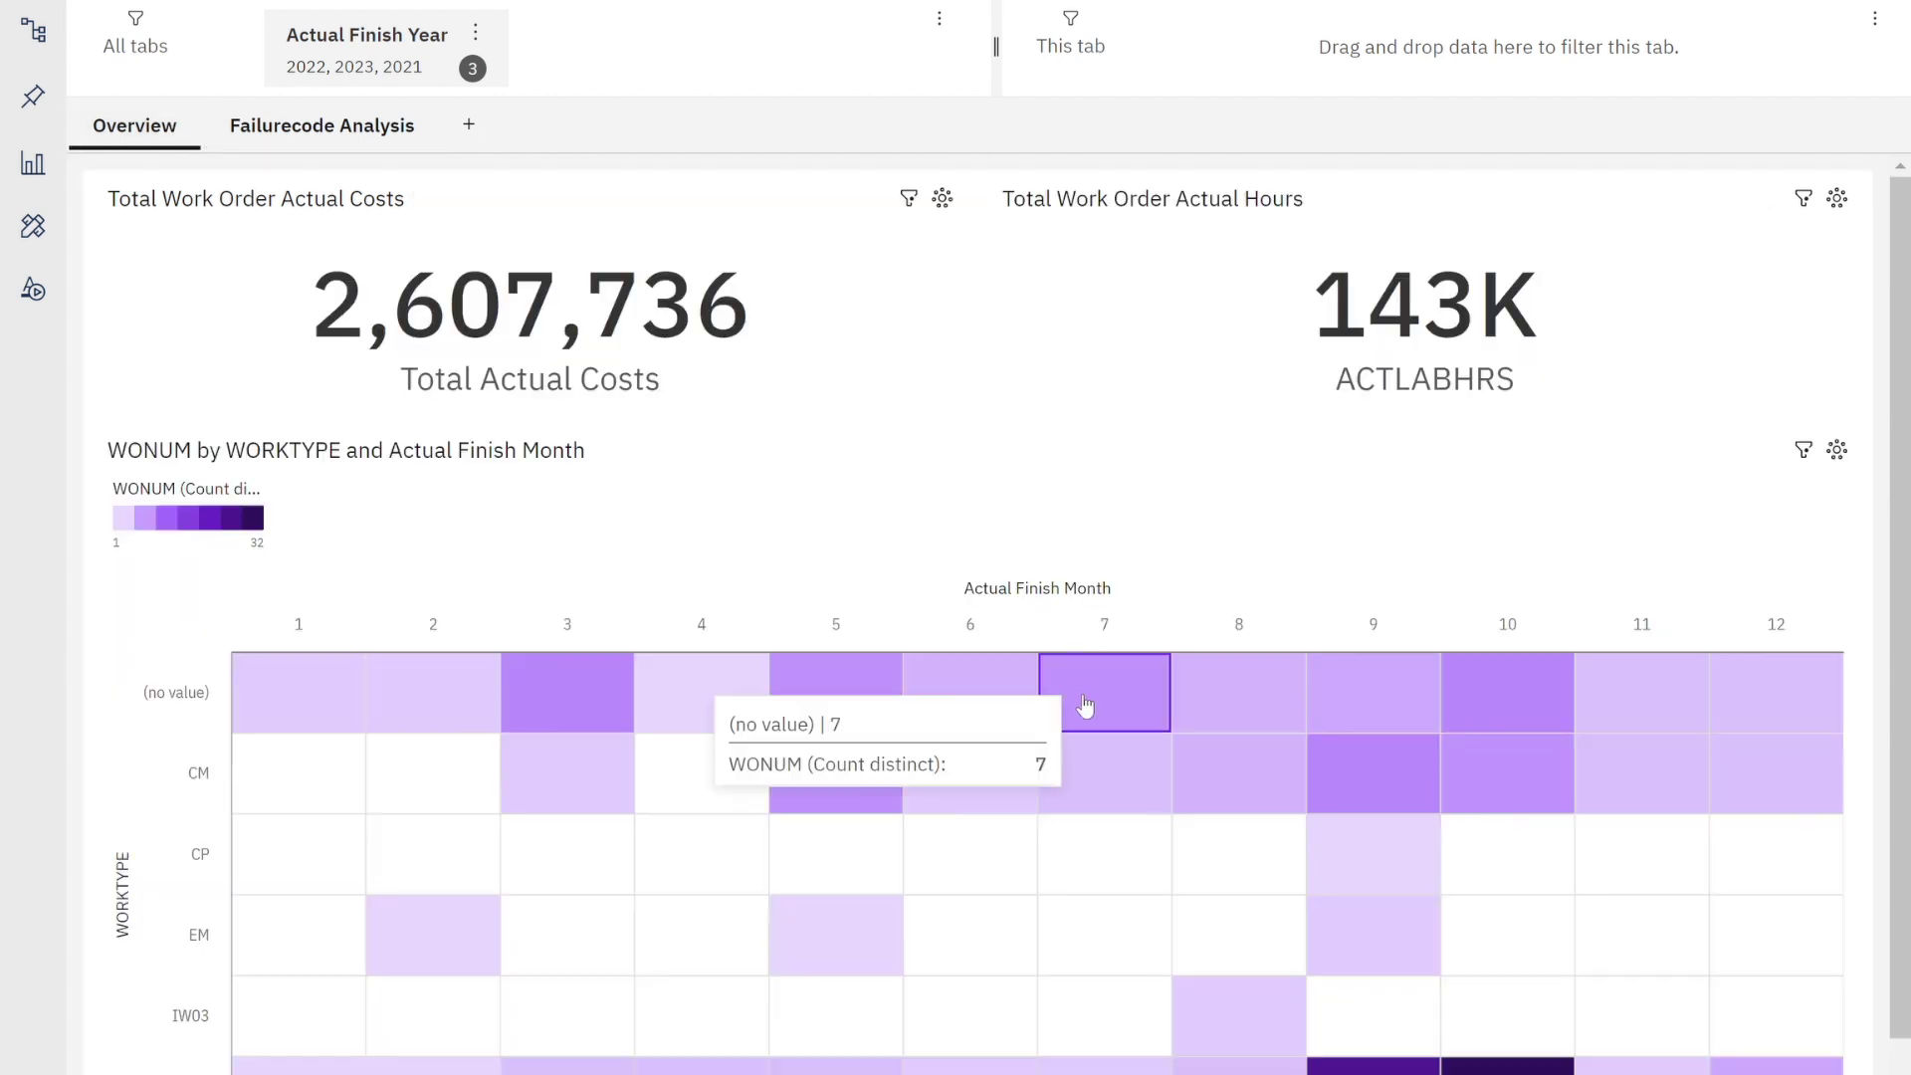